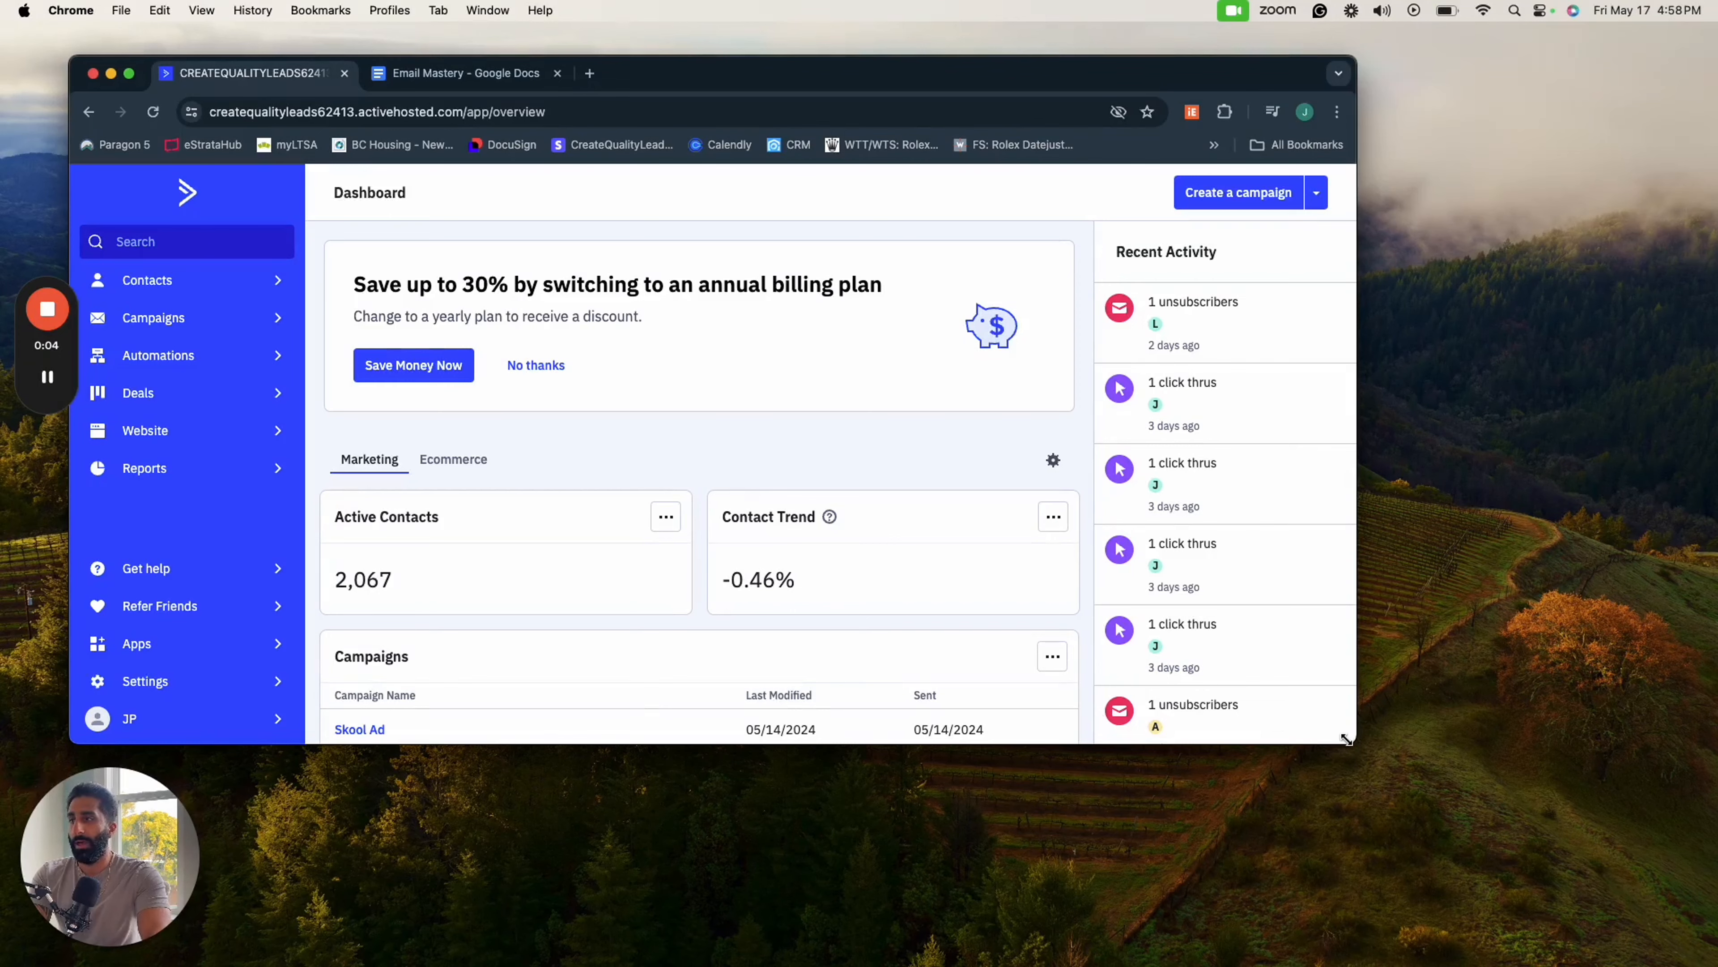
- Create a new automation using the Start from Scratch recipe
{"action": "left_click_drag", "start_coordinate": [1343, 736], "coordinate": [1611, 826]}
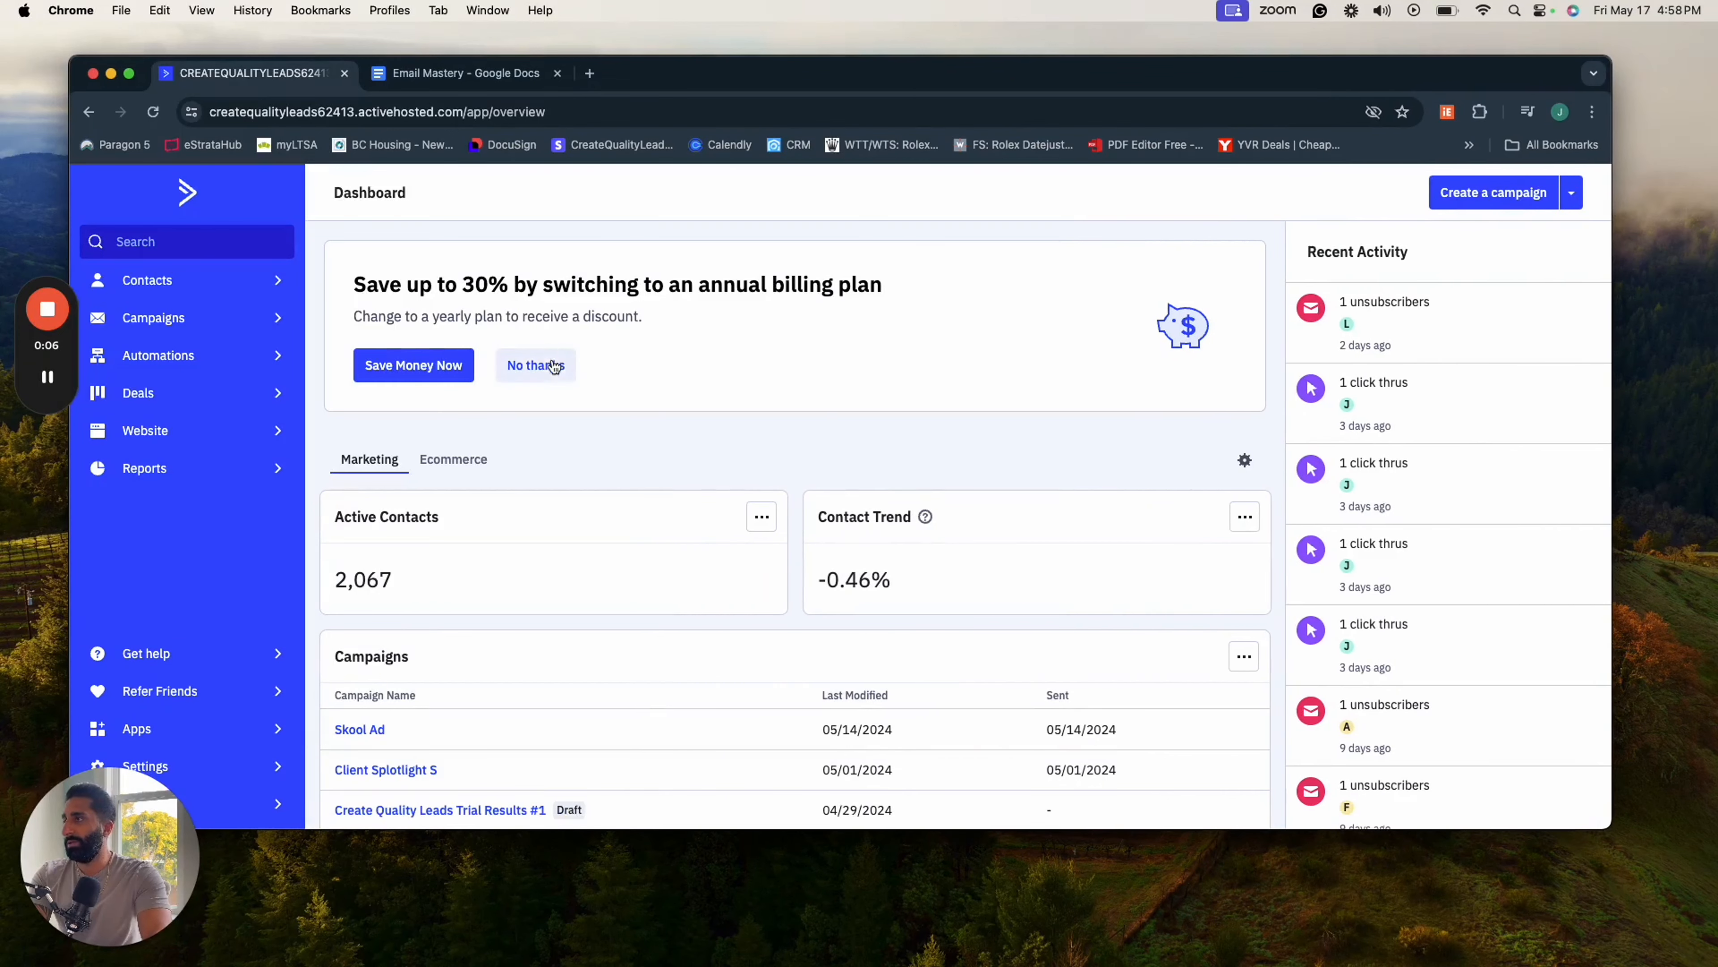
{"action": "left_click_drag", "start_coordinate": [667, 78], "coordinate": [675, 45]}
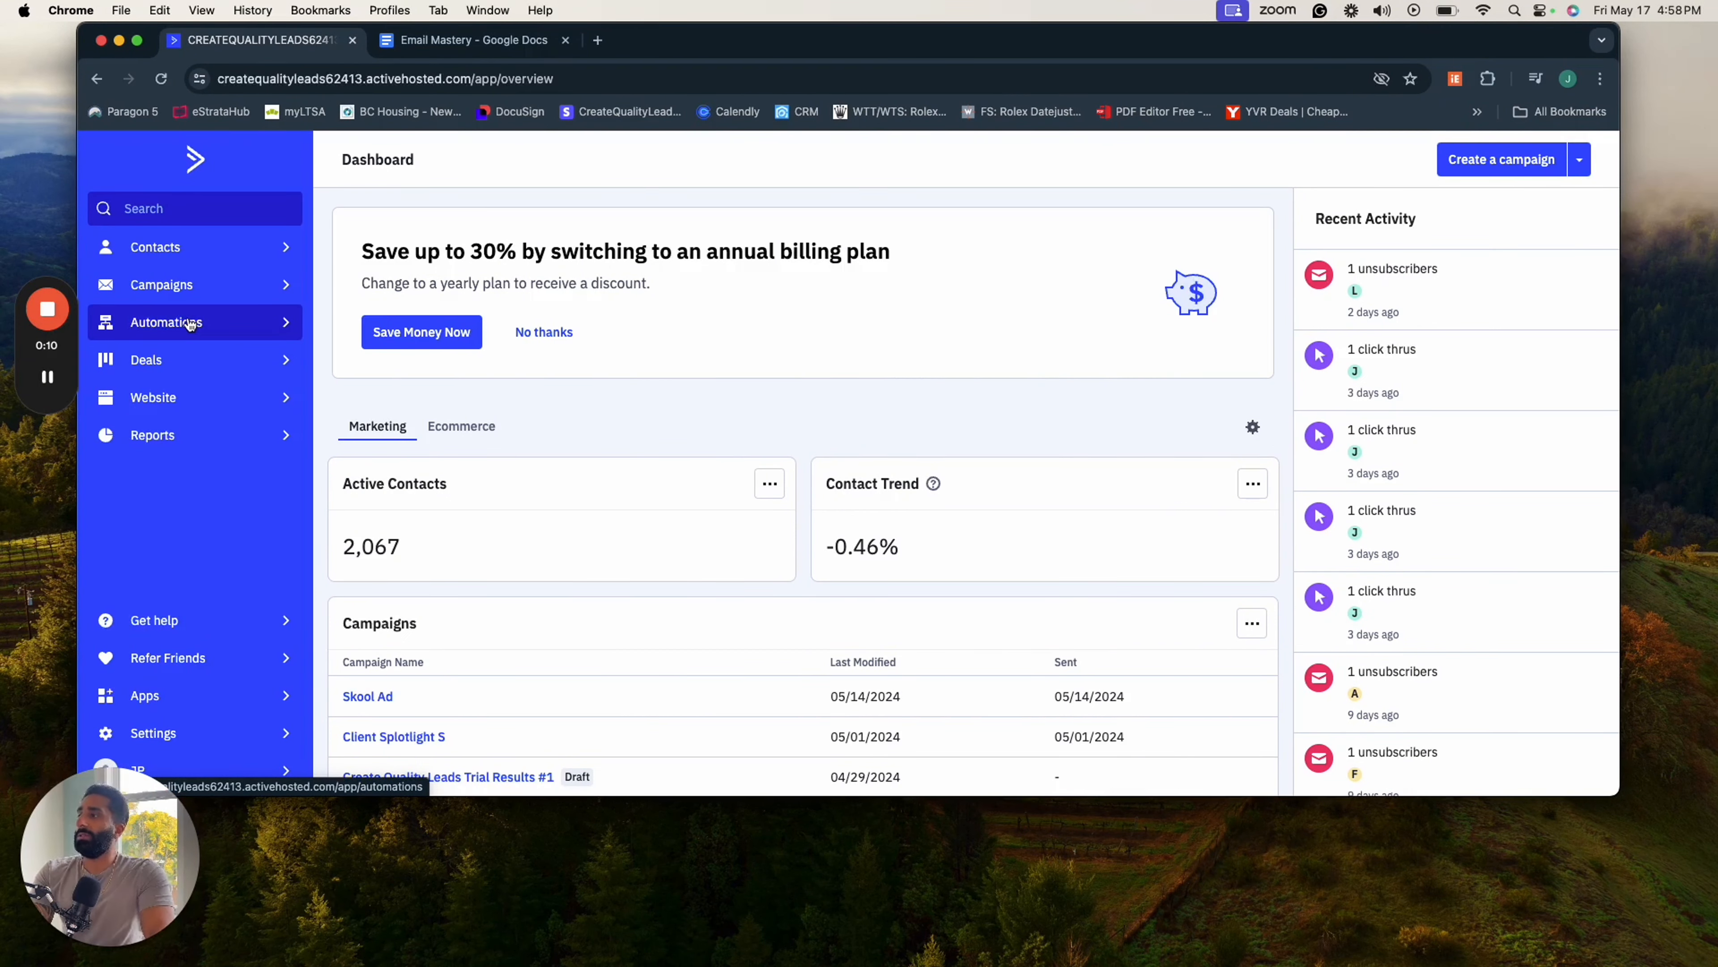
{"action": "left_click", "coordinate": [190, 324]}
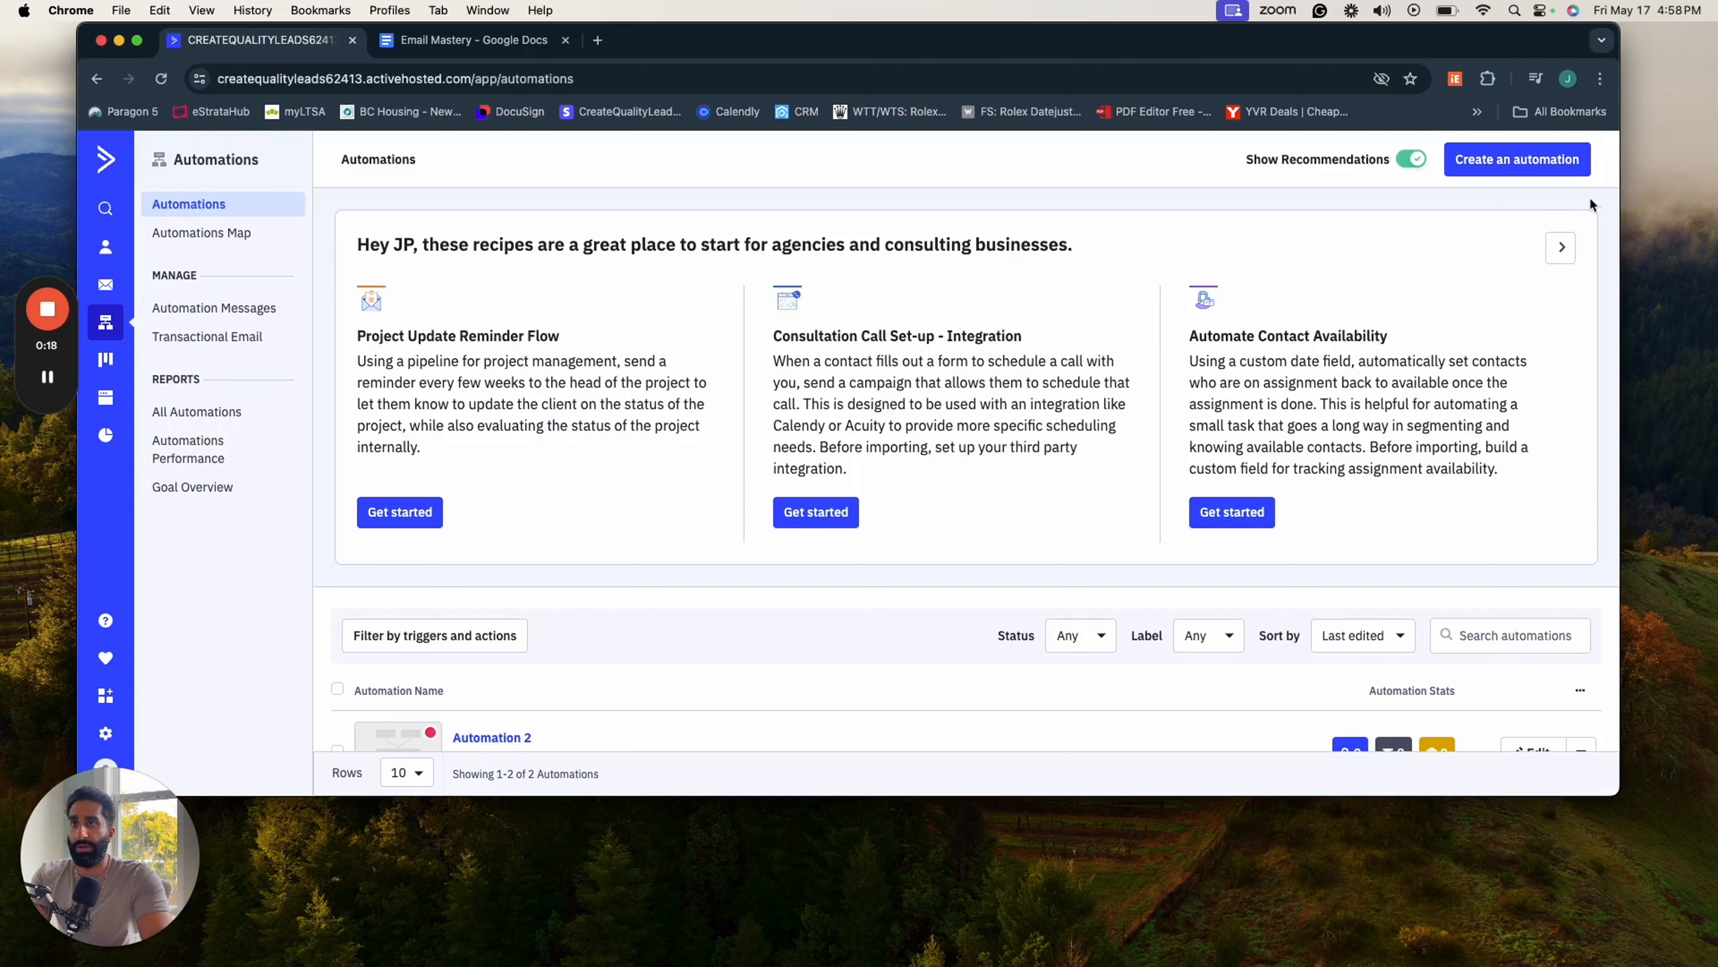
{"action": "left_click", "coordinate": [1555, 174]}
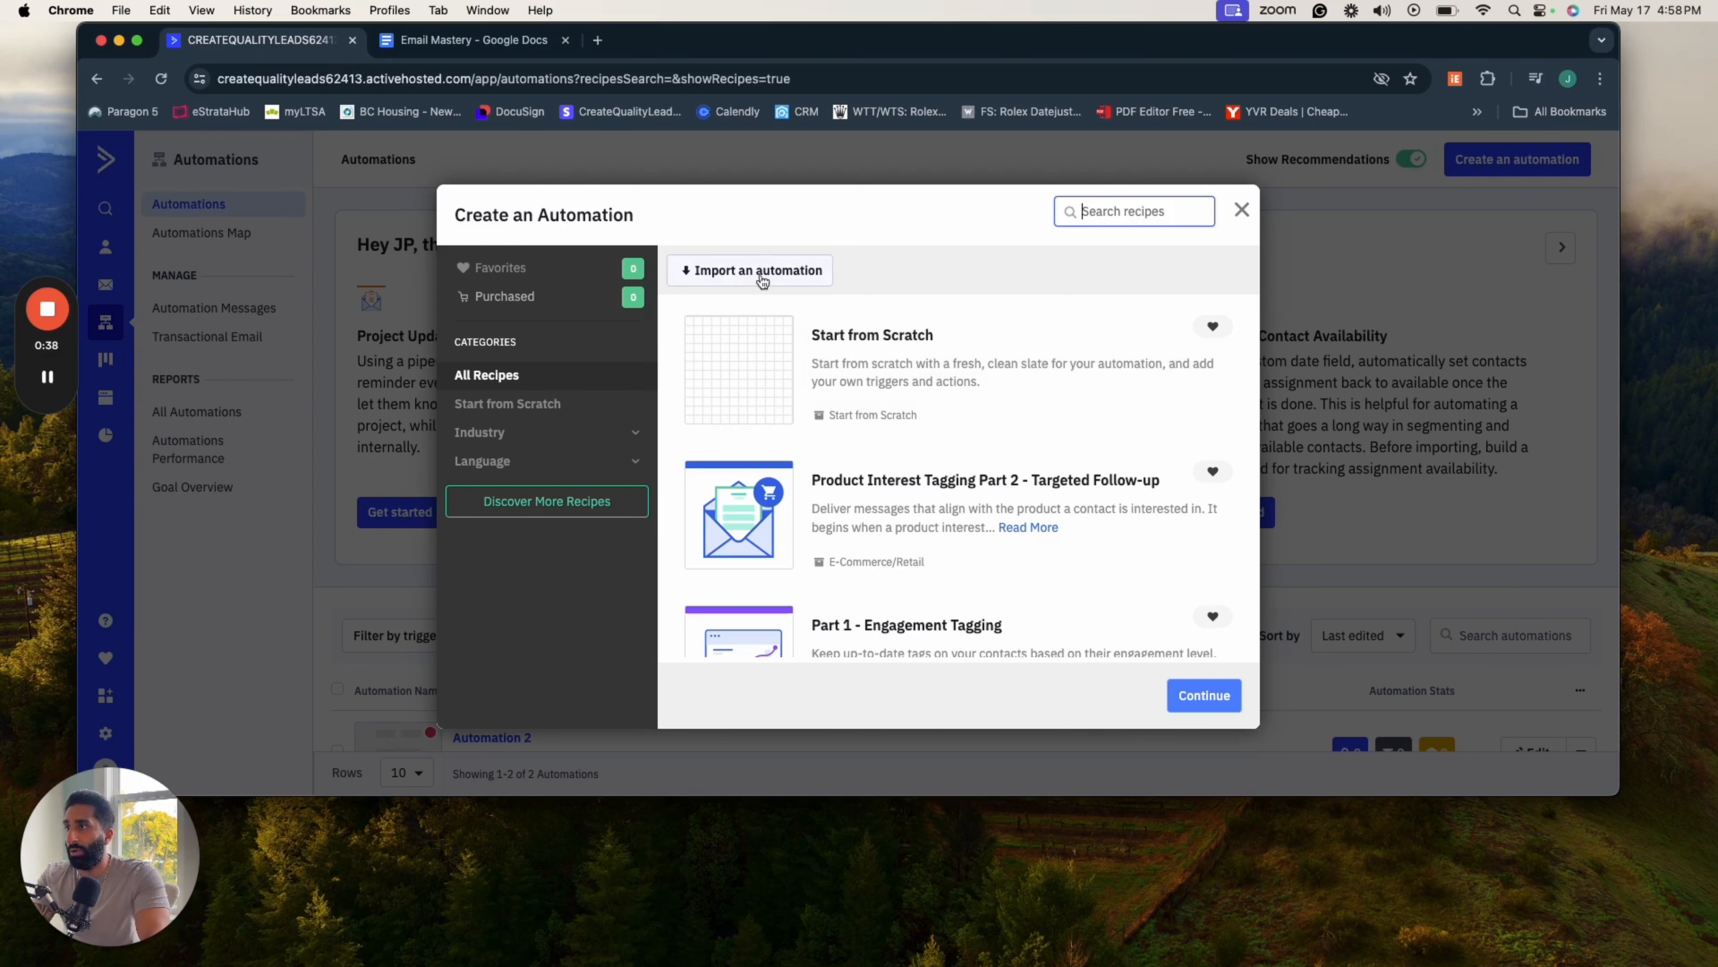
{"action": "left_click", "coordinate": [795, 392]}
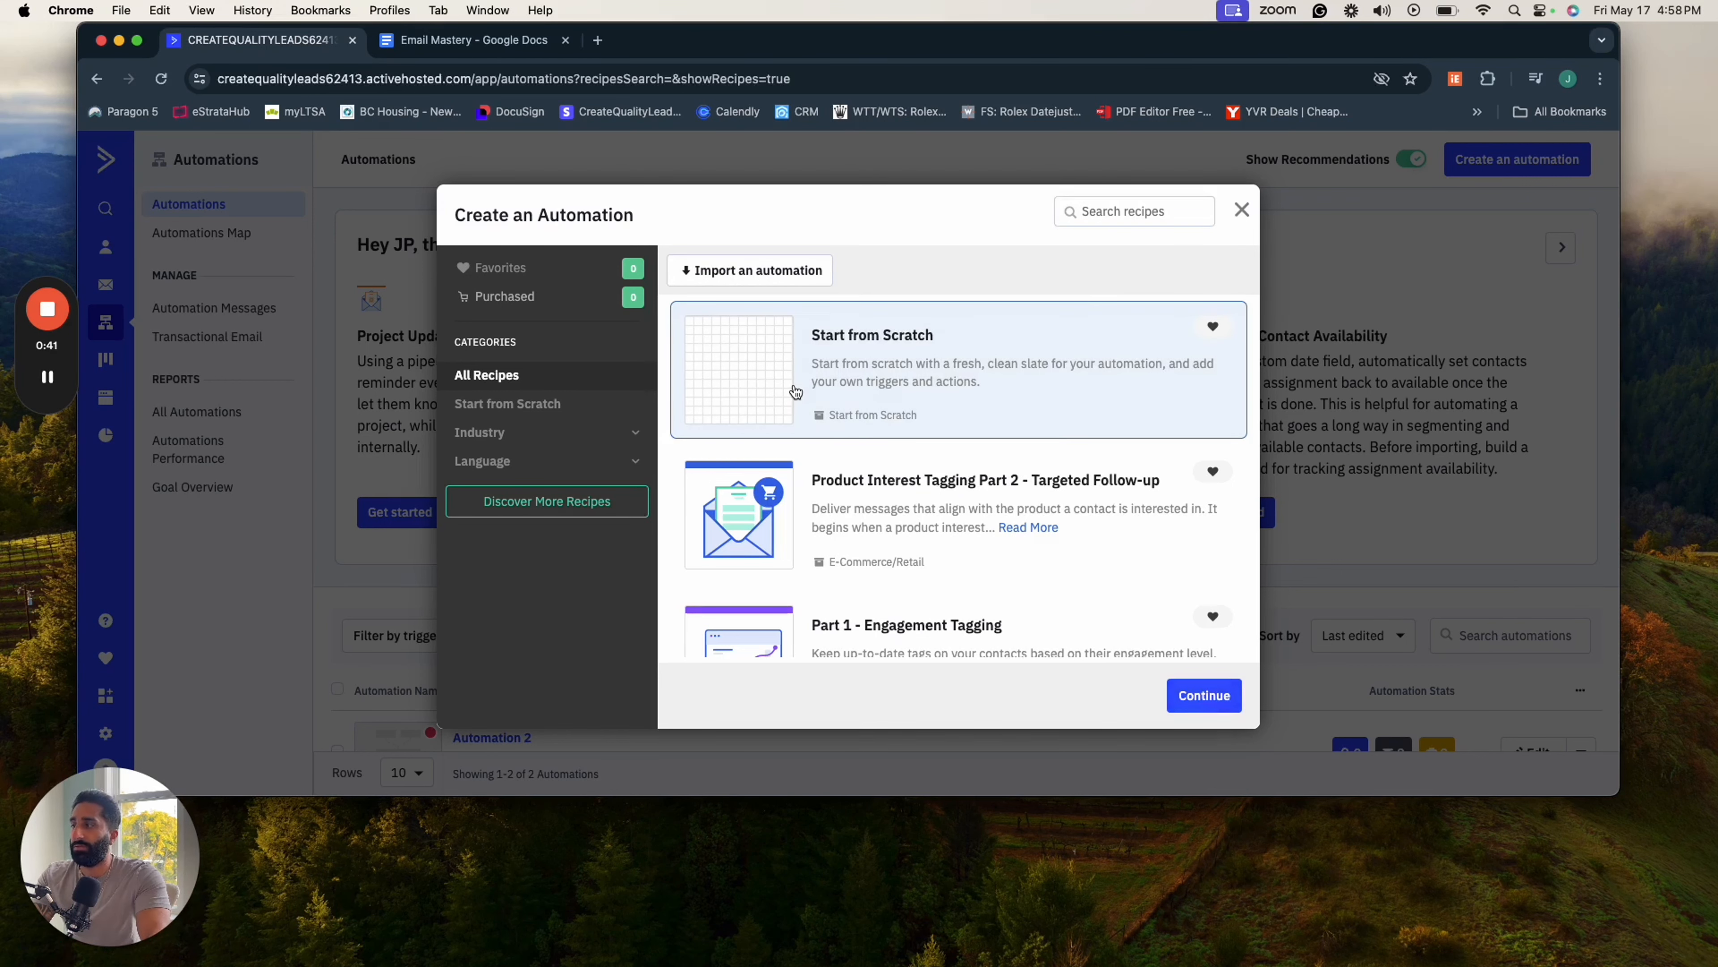
{"action": "left_click", "coordinate": [1184, 693]}
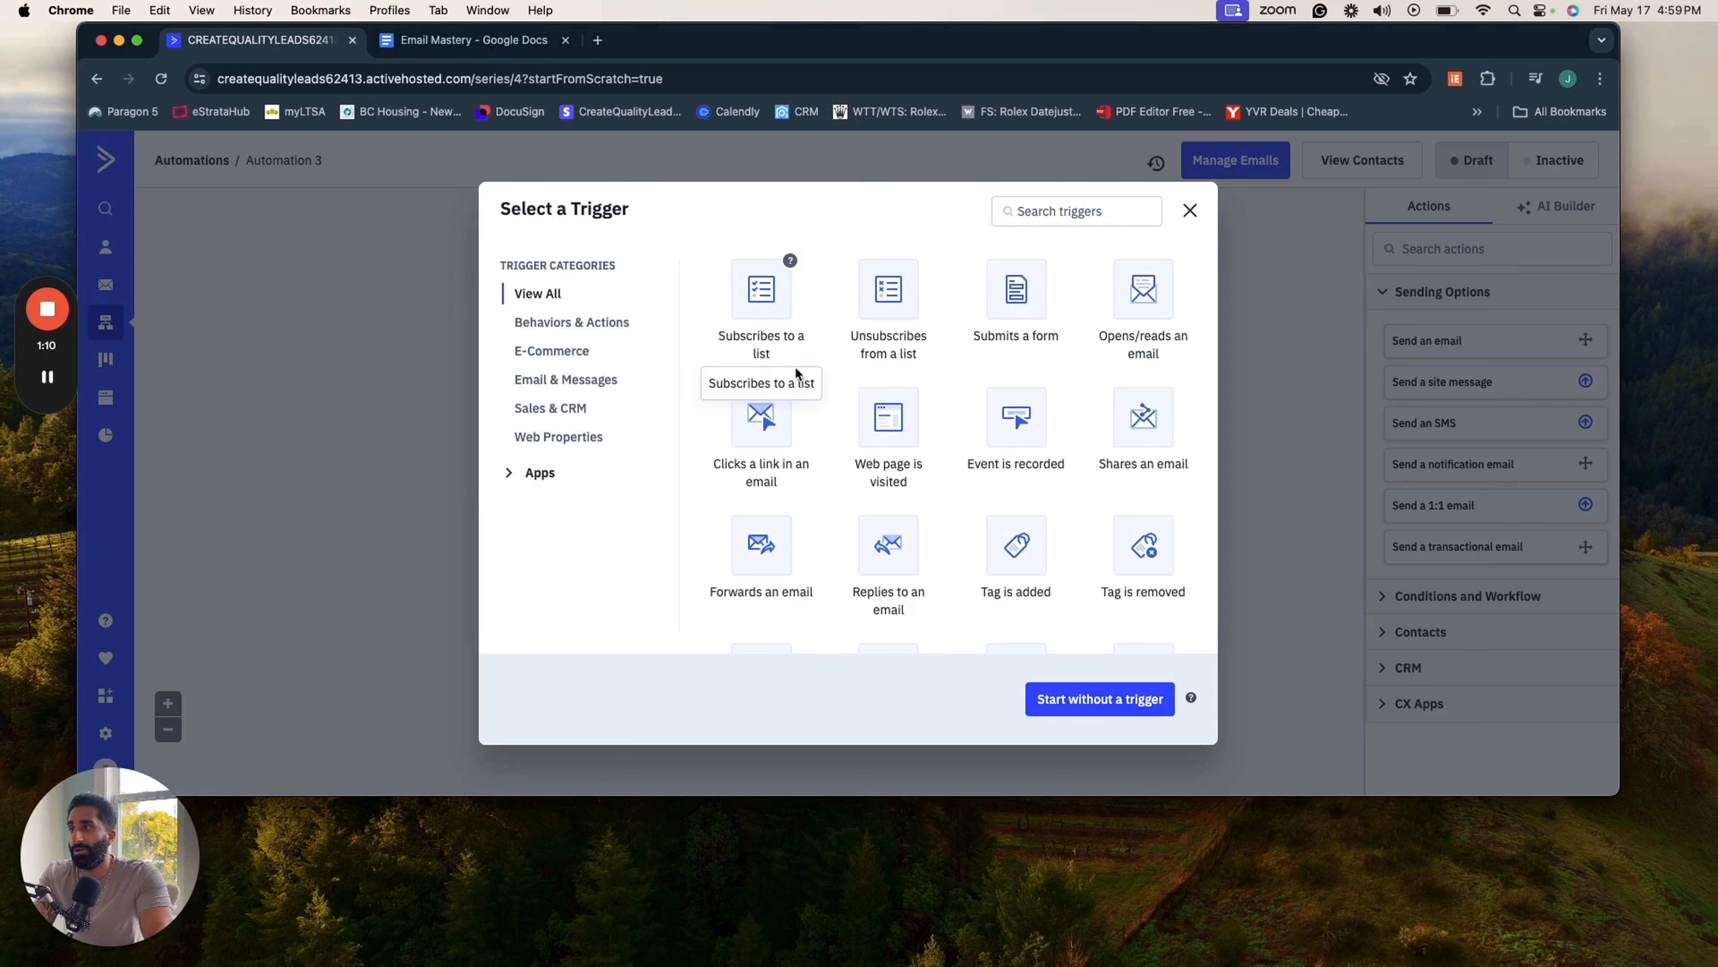
- Choose "Subscribes to a list" as the automation's start trigger
{"action": "scroll", "coordinate": [782, 433], "scroll_direction": "down", "scroll_amount": 1}
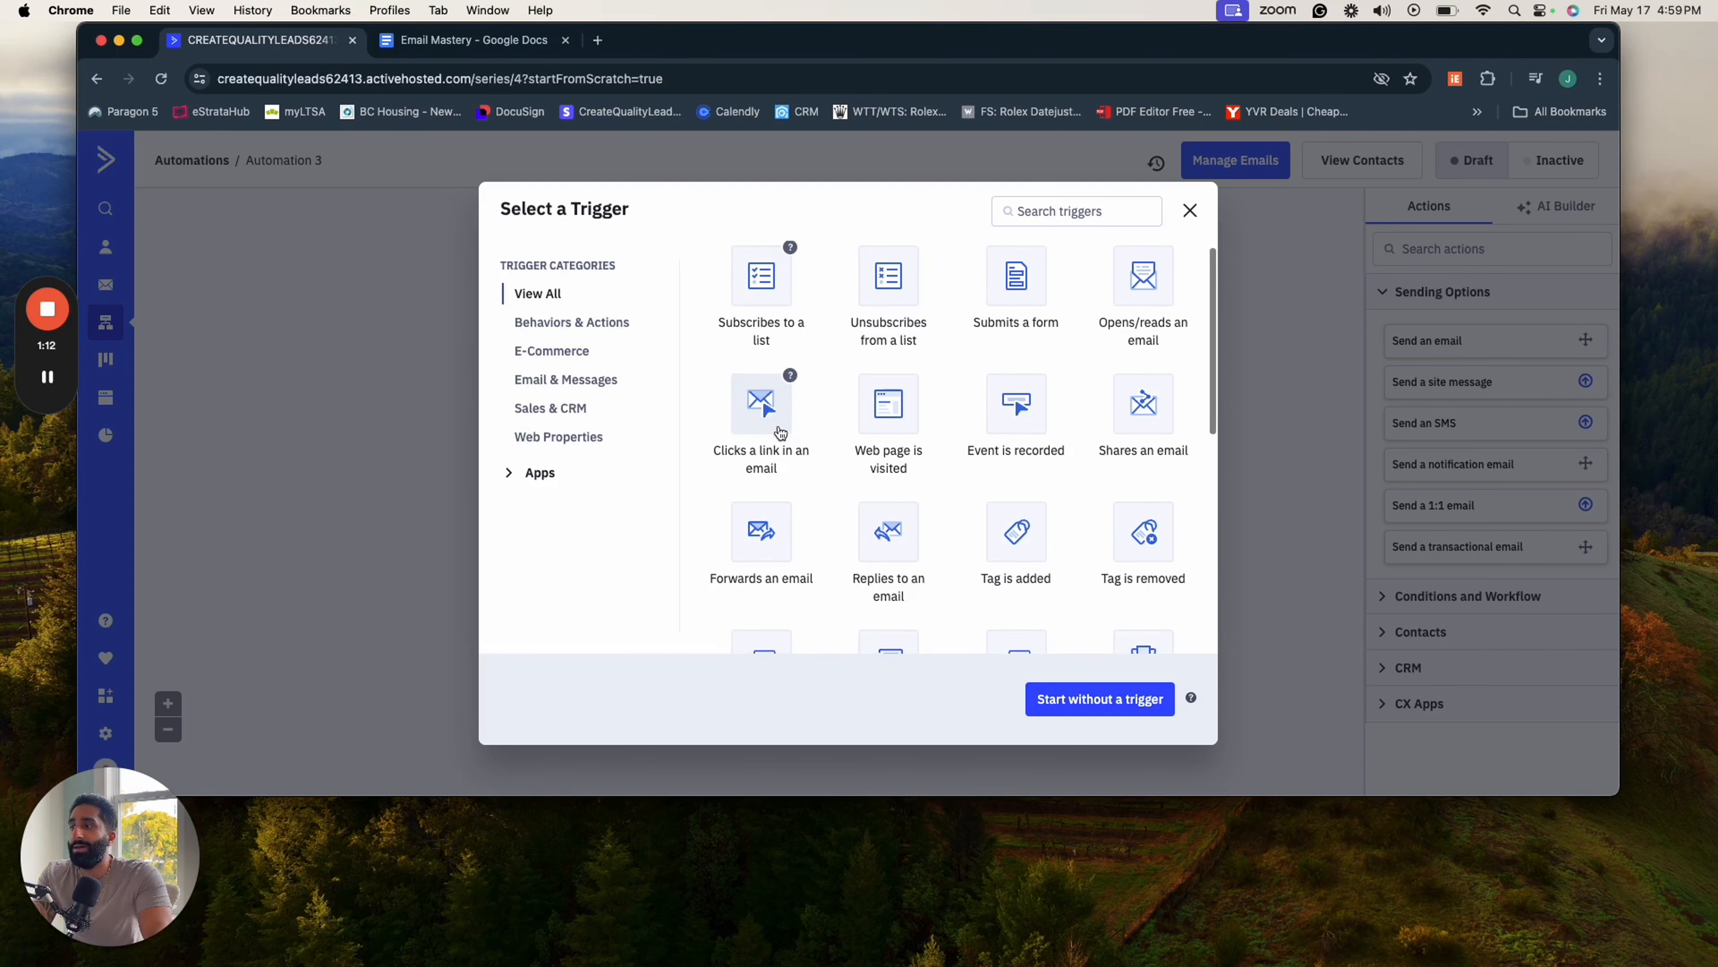
{"action": "scroll", "coordinate": [781, 433], "scroll_direction": "down", "scroll_amount": 2}
{"action": "scroll", "coordinate": [781, 494], "scroll_direction": "down", "scroll_amount": 1}
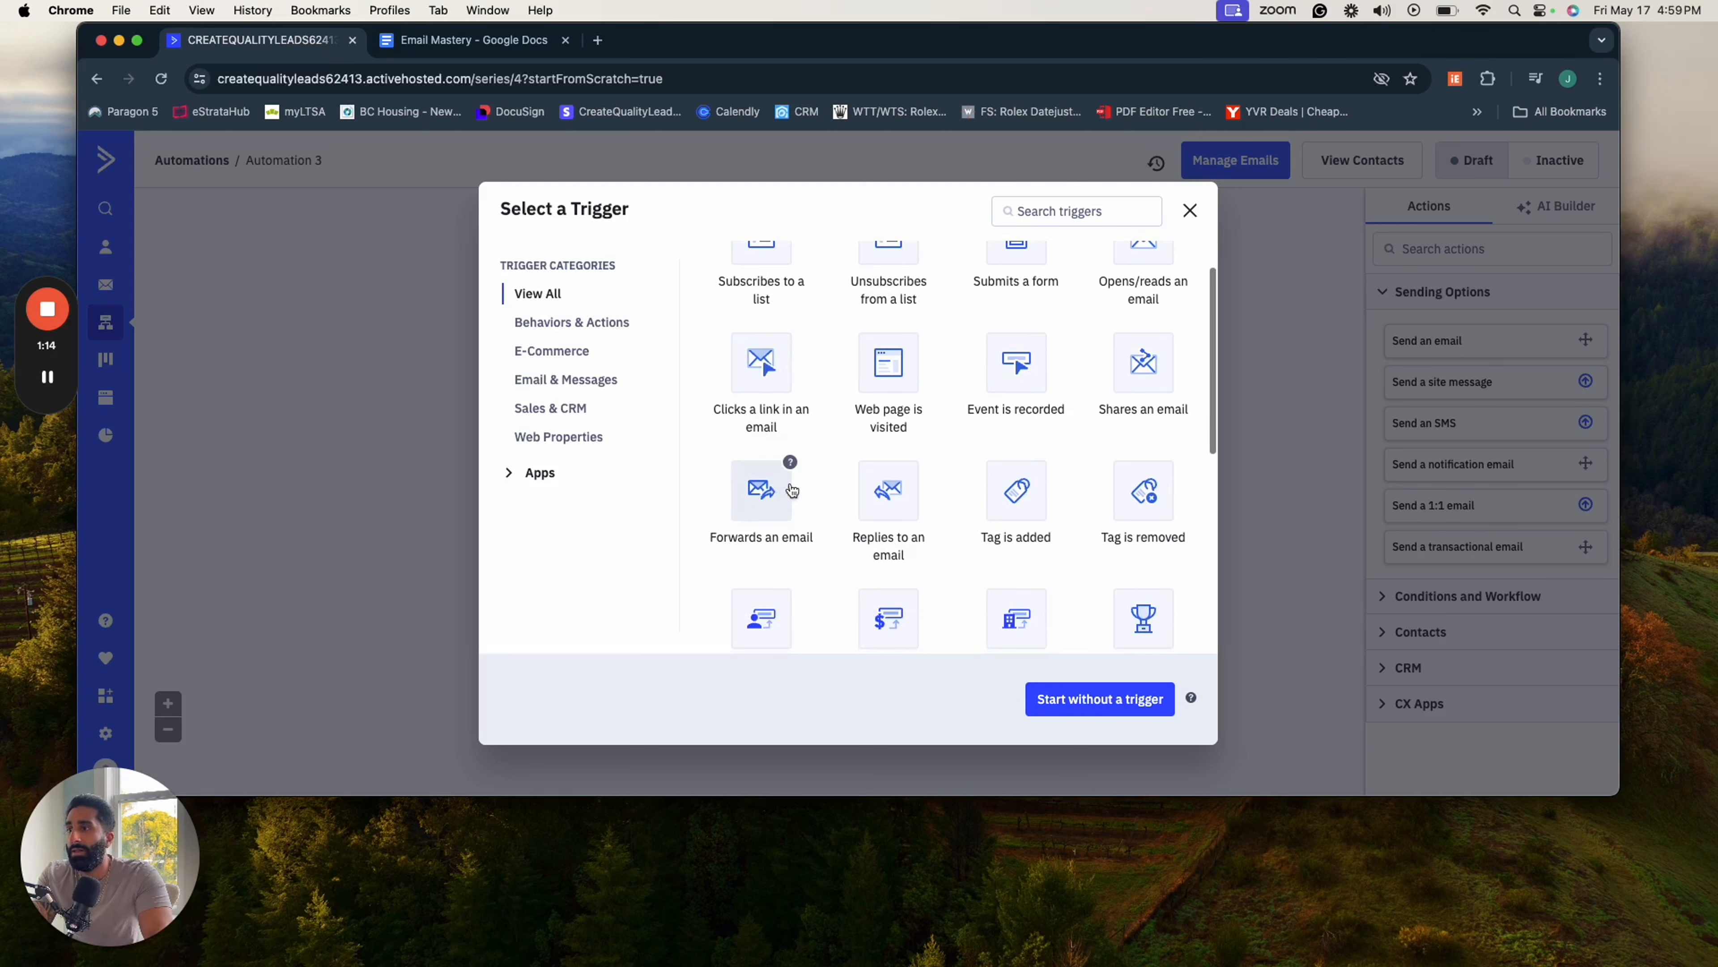
{"action": "scroll", "coordinate": [885, 492], "scroll_direction": "up", "scroll_amount": 2}
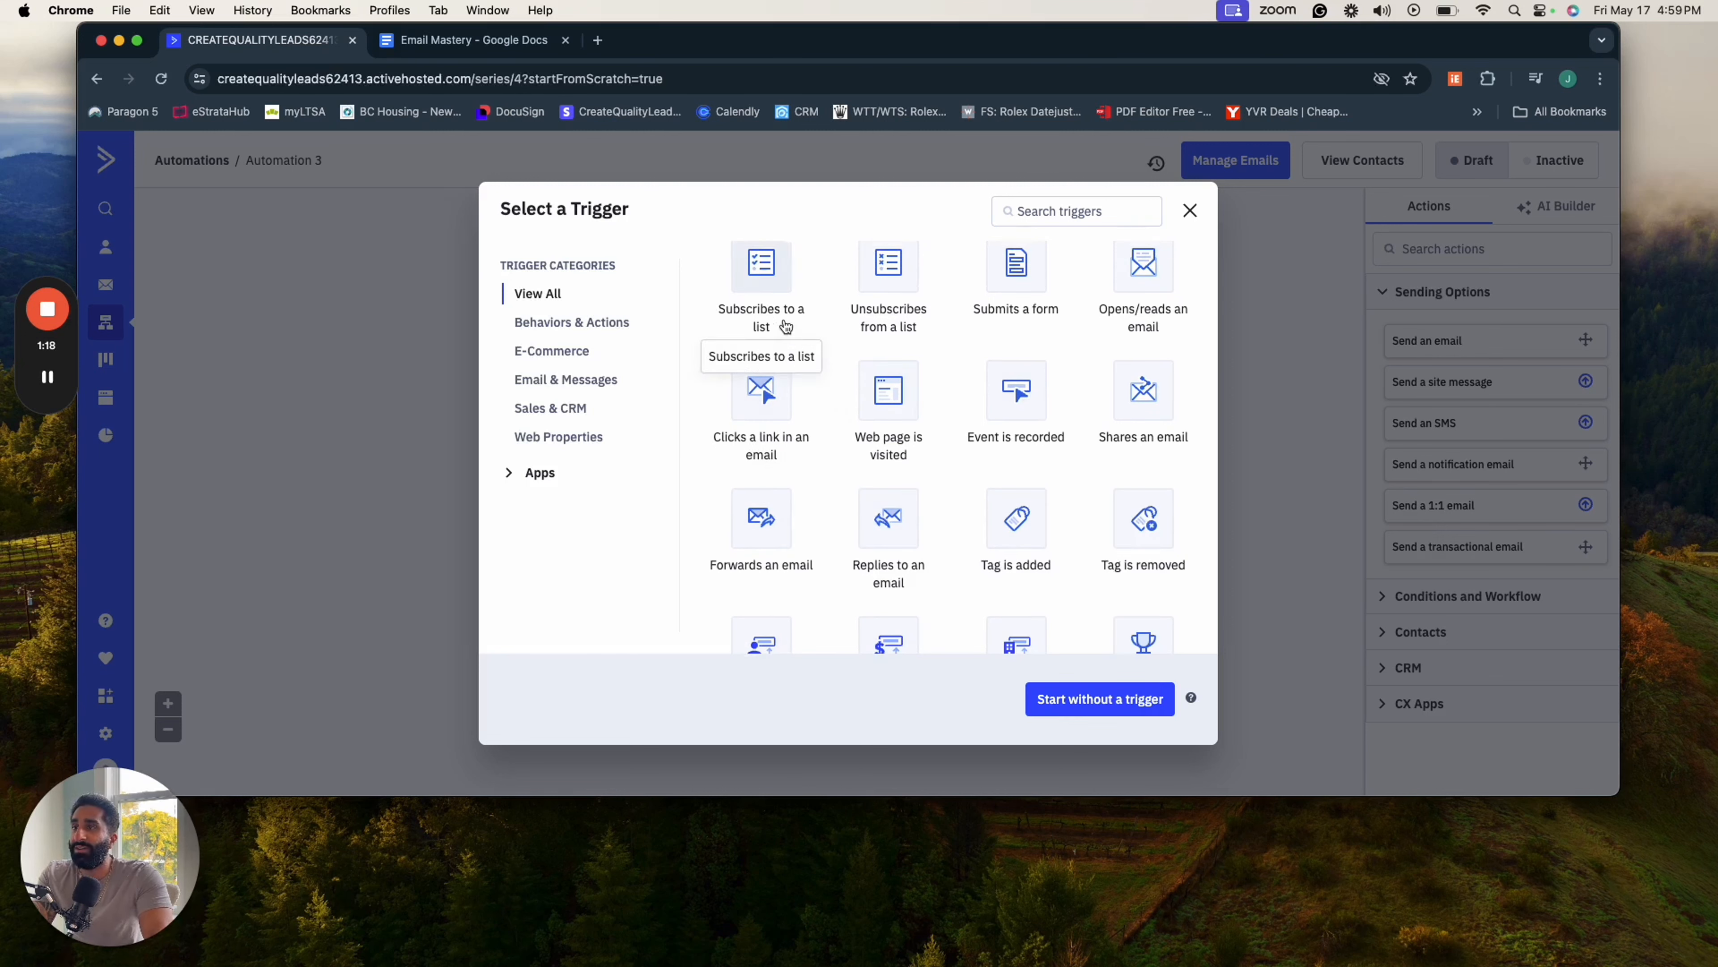
{"action": "scroll", "coordinate": [846, 342], "scroll_direction": "down", "scroll_amount": 1}
{"action": "scroll", "coordinate": [930, 343], "scroll_direction": "up", "scroll_amount": 2}
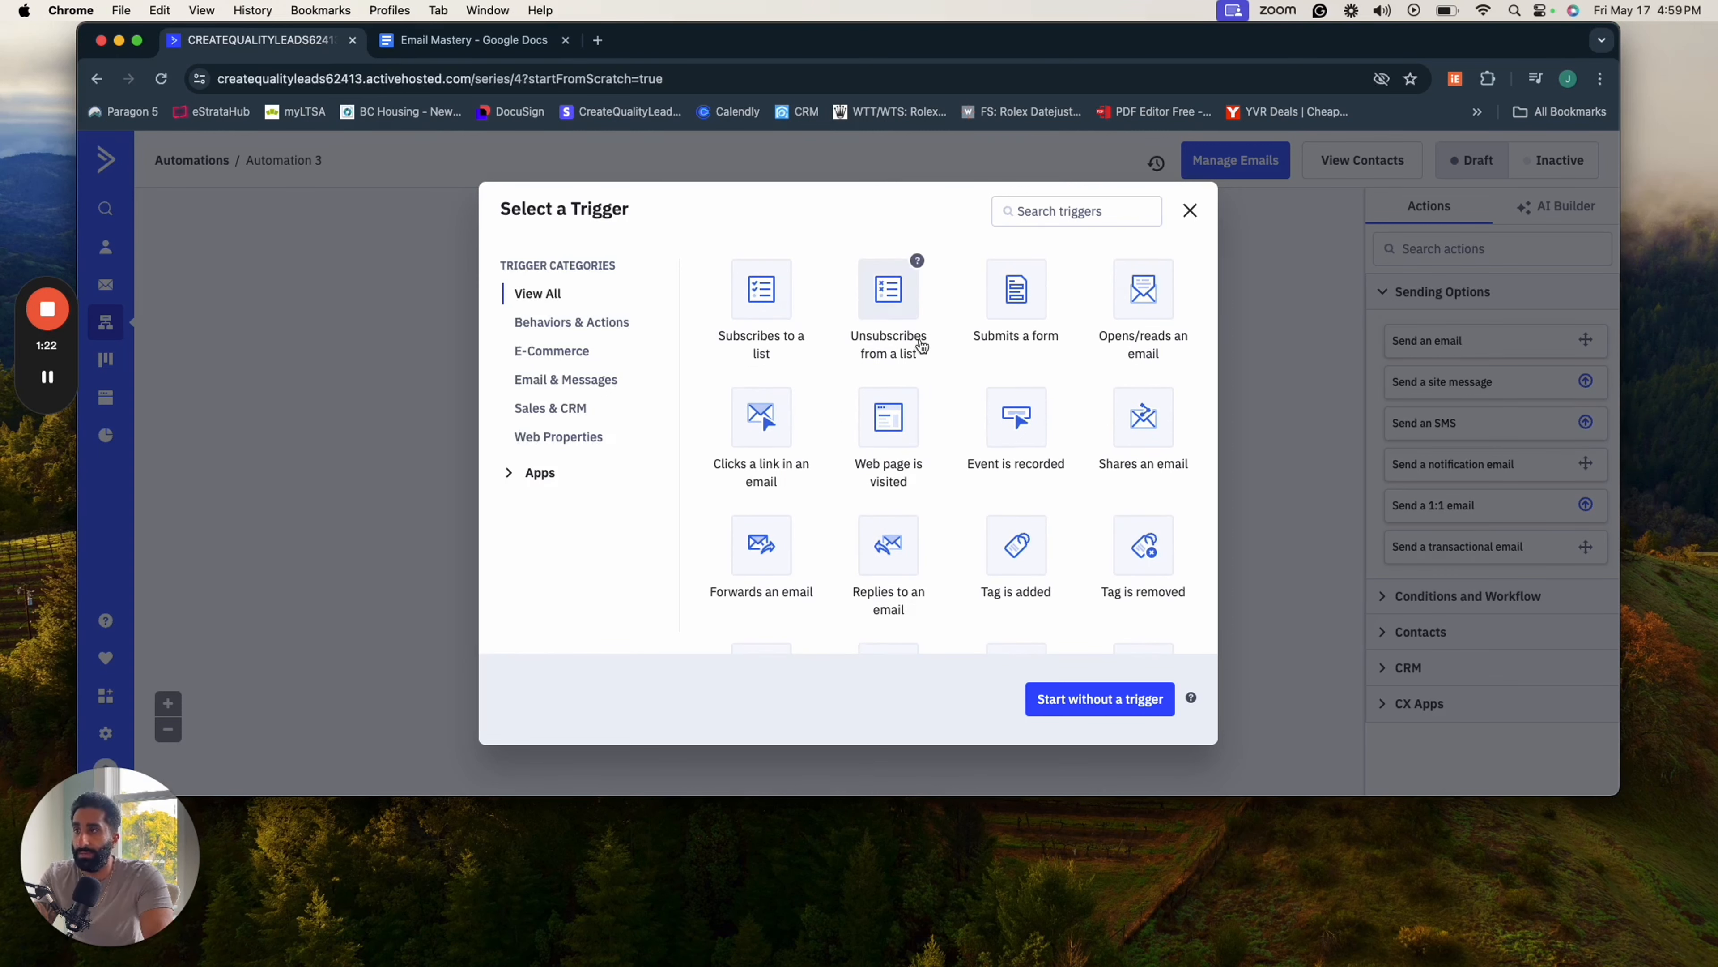
{"action": "left_click", "coordinate": [767, 314]}
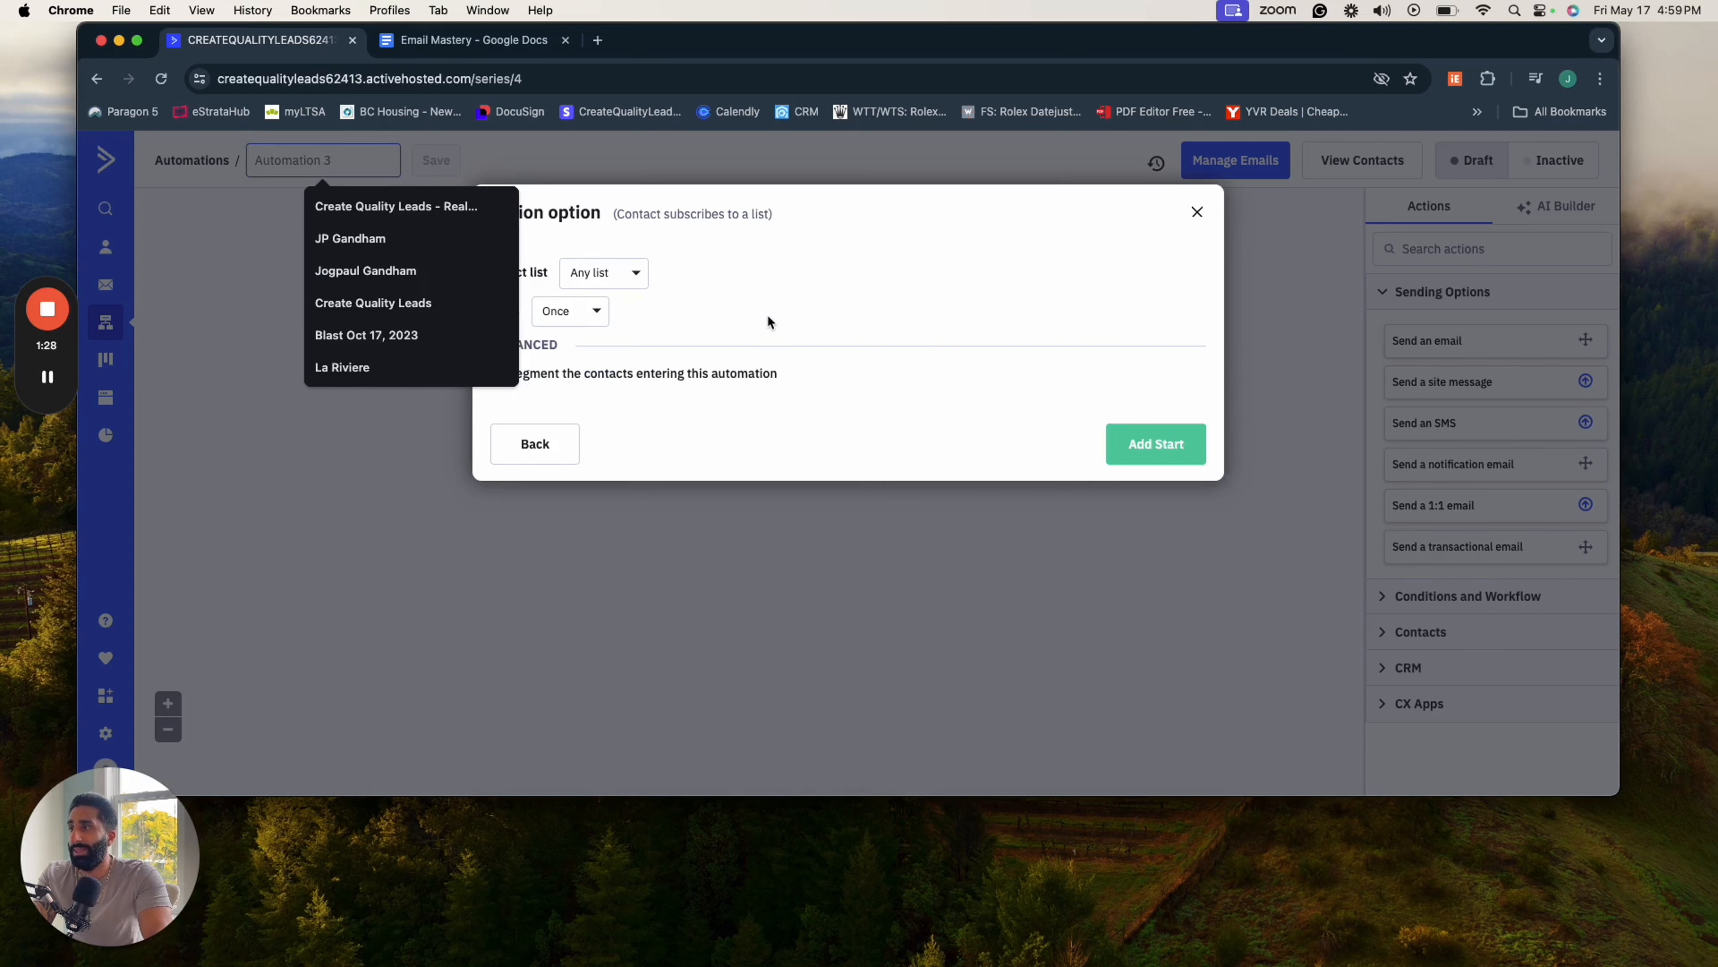
{"action": "left_click", "coordinate": [741, 316]}
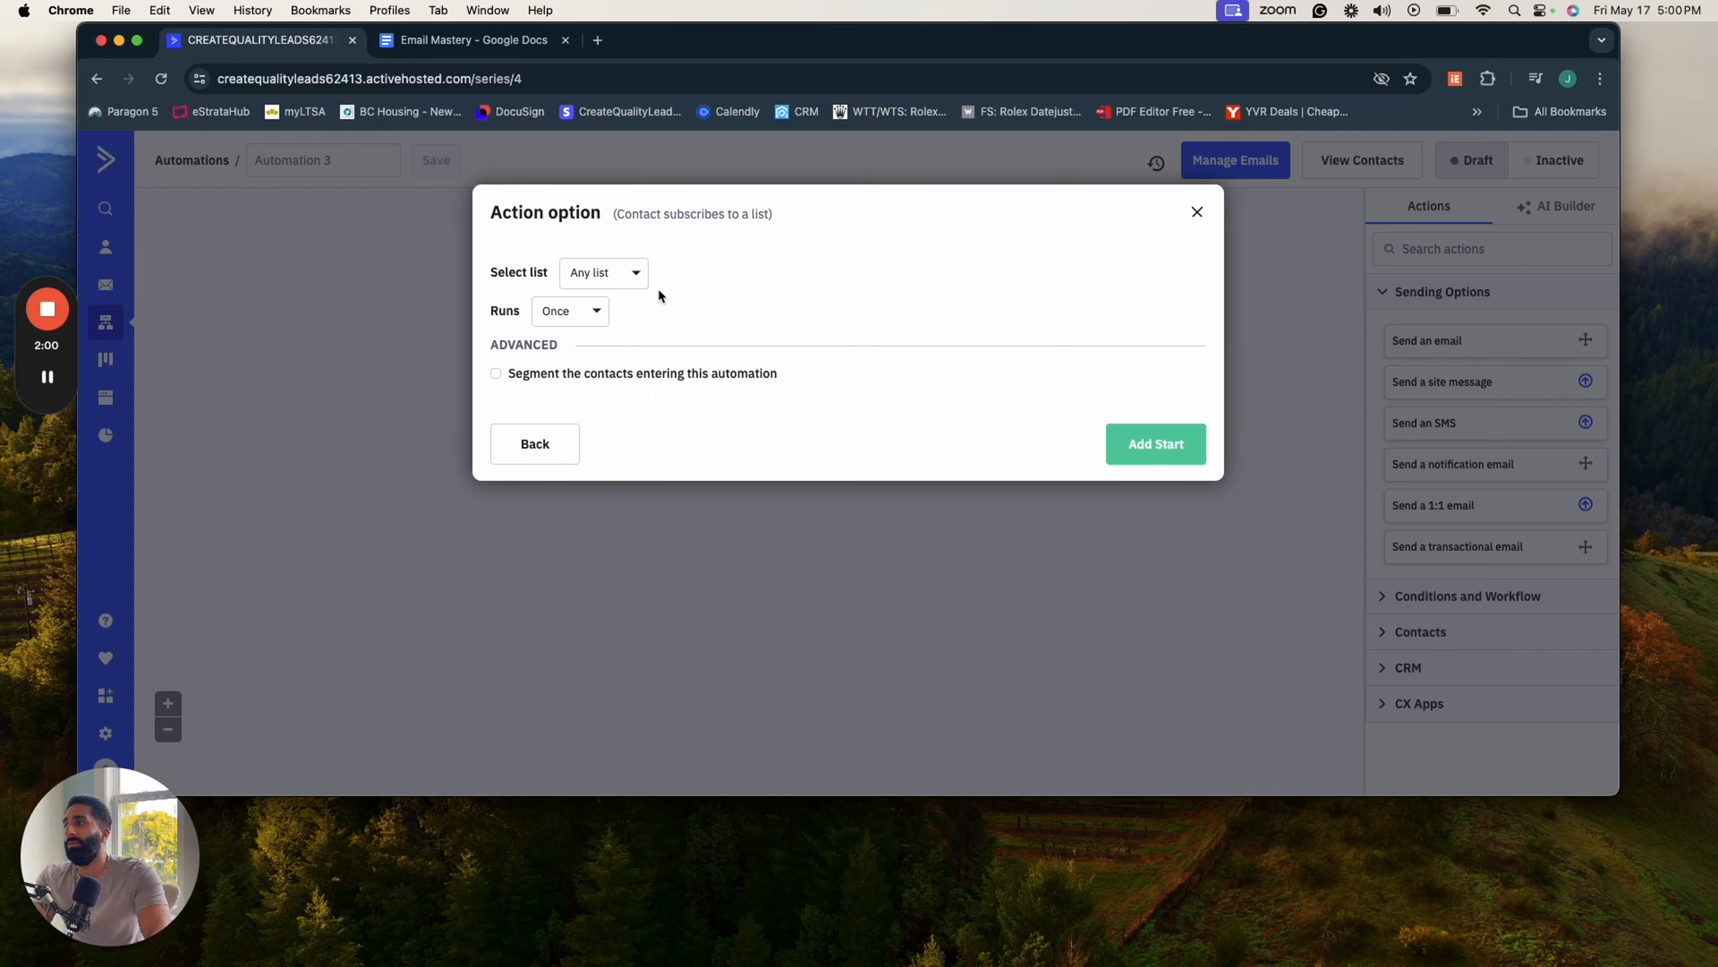
- Set the trigger's list to CQL CRM and have it run once
{"action": "left_click", "coordinate": [637, 277]}
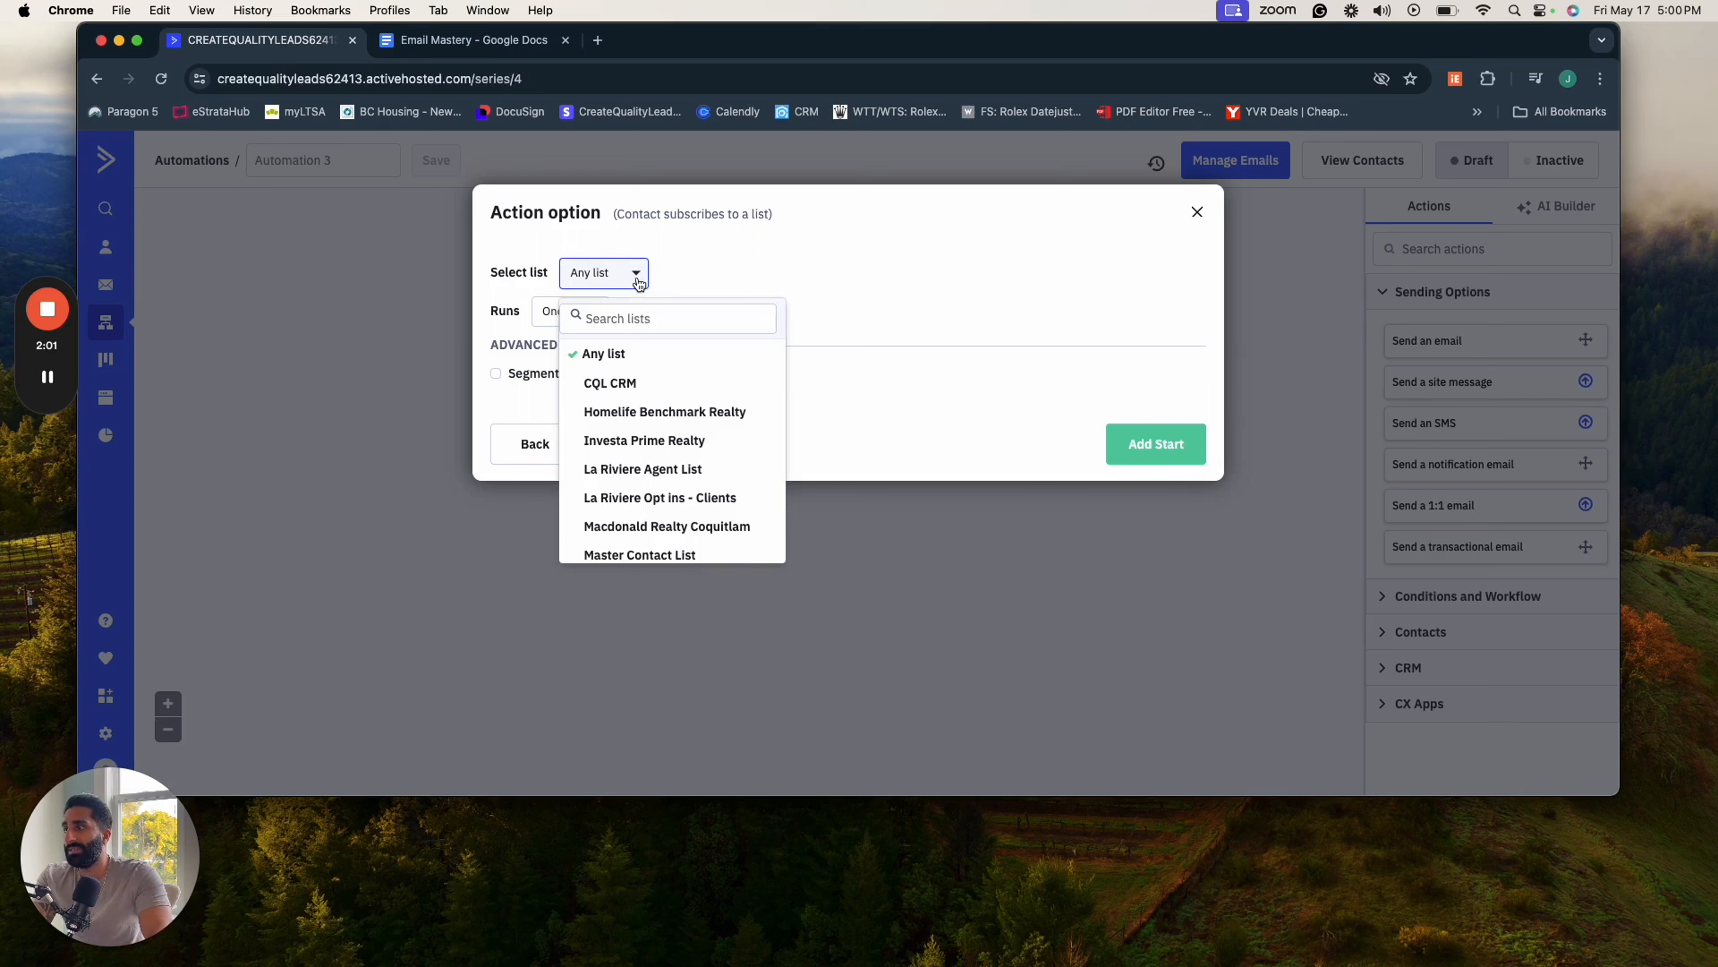
{"action": "left_click", "coordinate": [632, 386]}
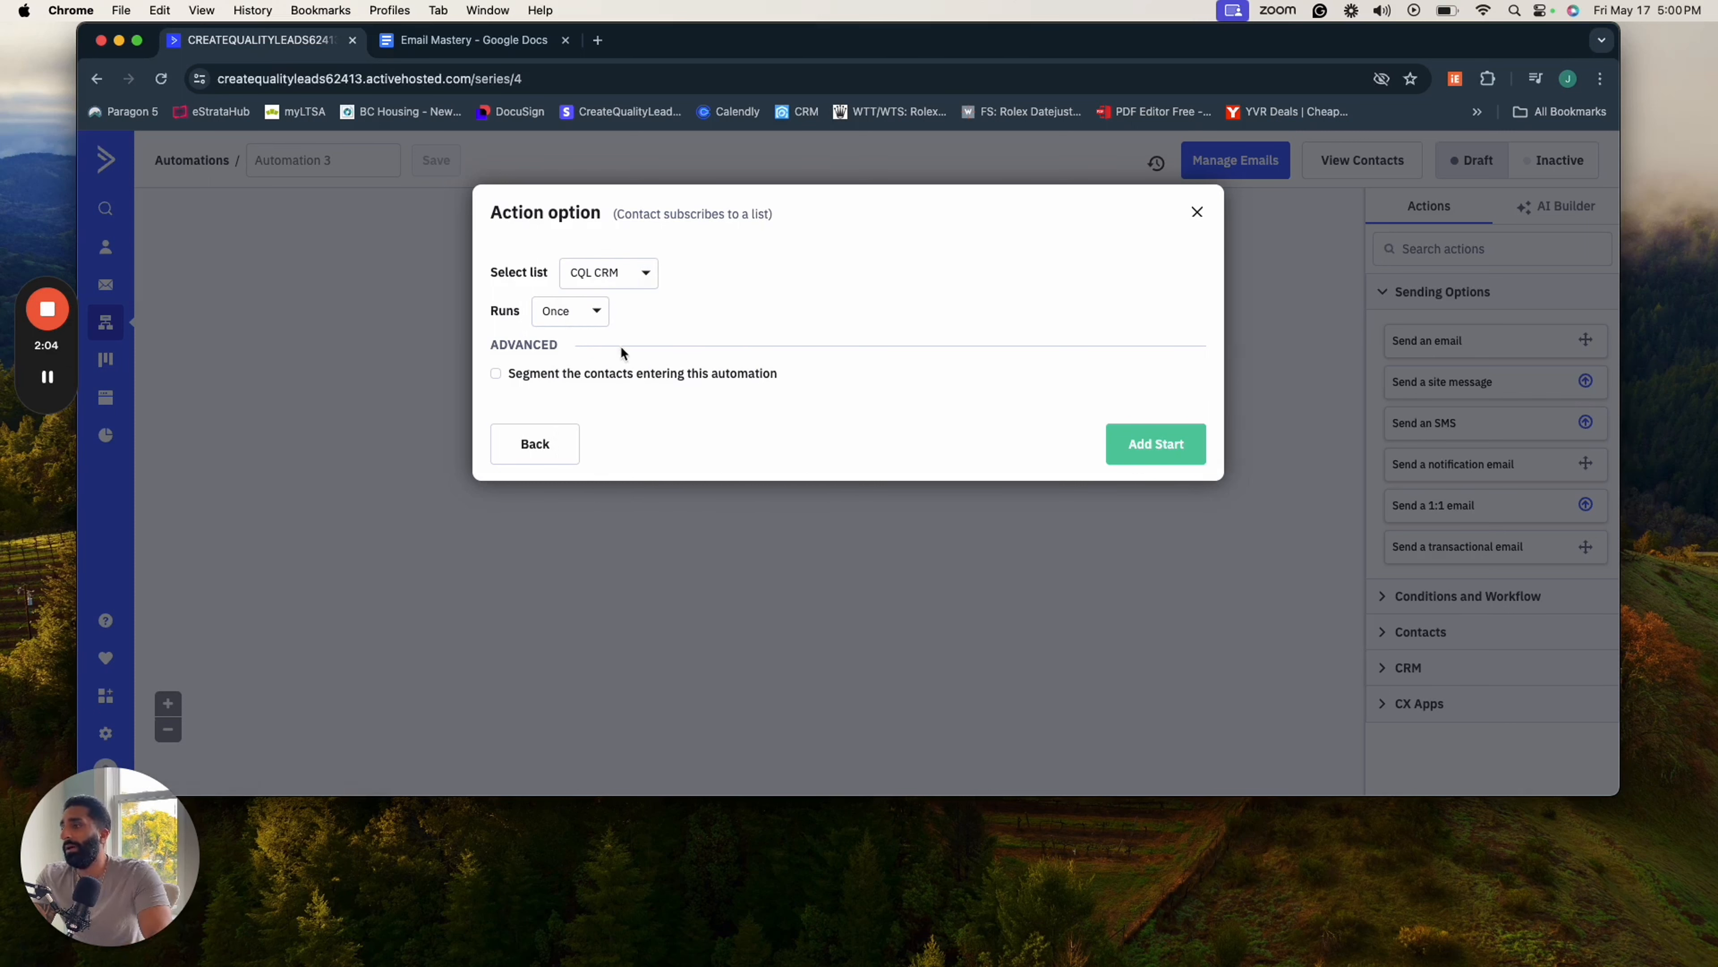
{"action": "left_click", "coordinate": [582, 324]}
{"action": "left_click", "coordinate": [582, 325]}
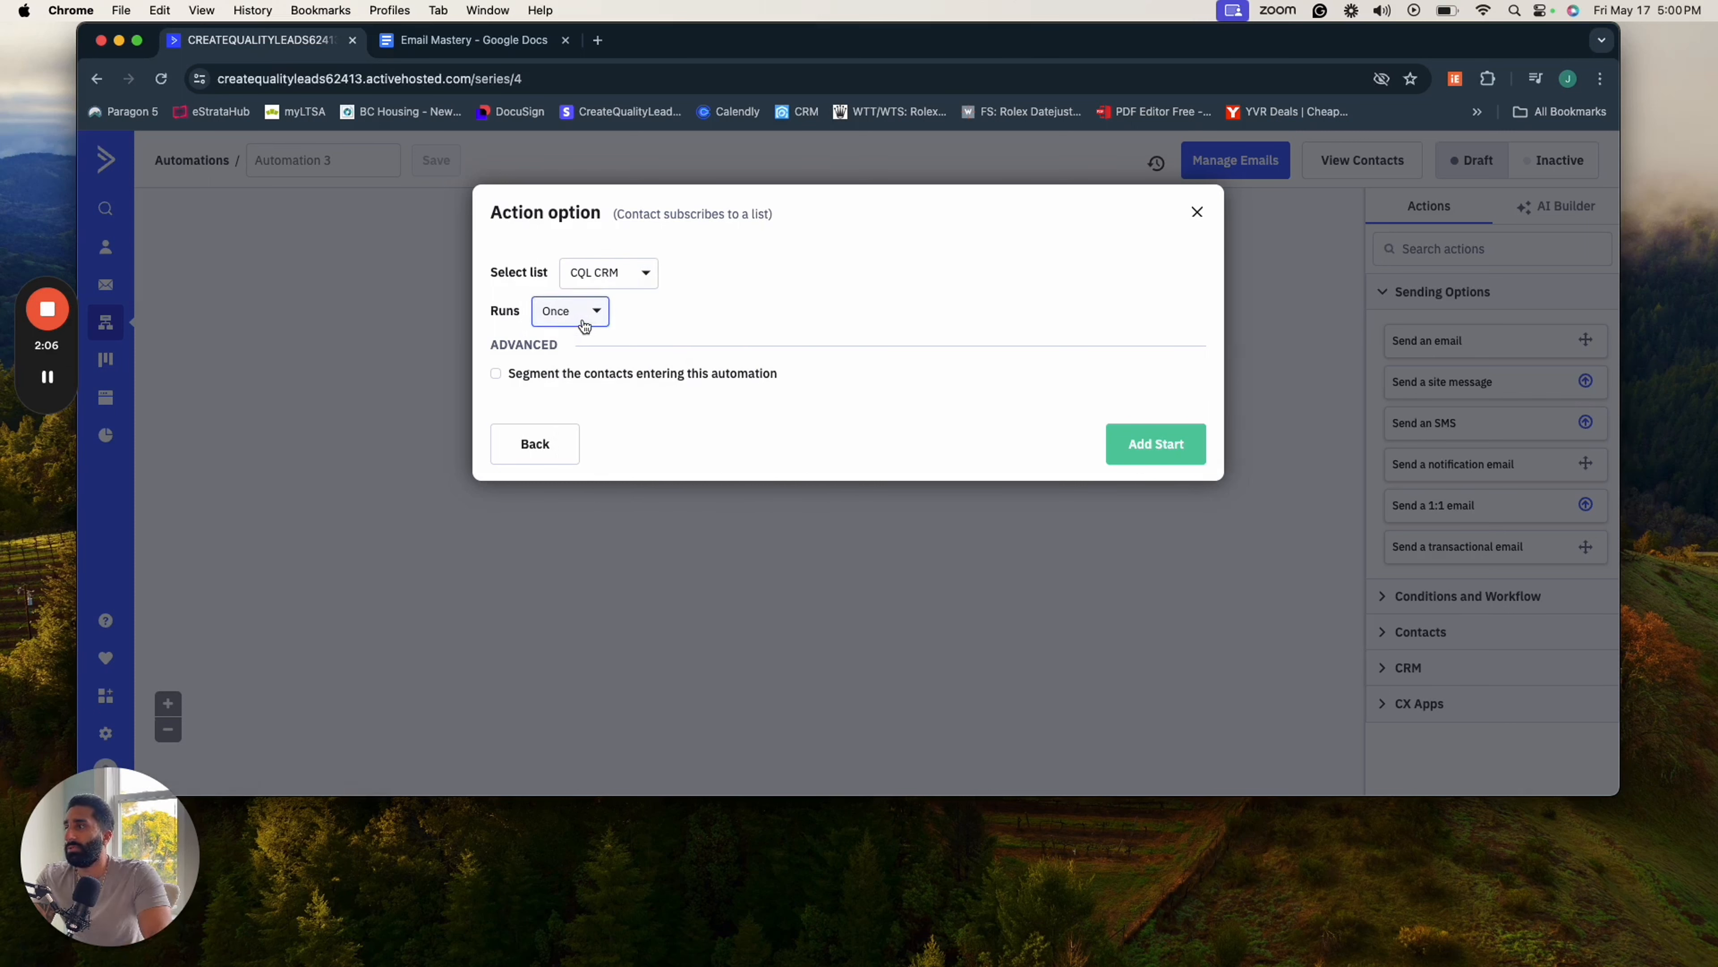
{"action": "left_click", "coordinate": [583, 323]}
{"action": "left_click", "coordinate": [576, 350]}
{"action": "left_click", "coordinate": [593, 314]}
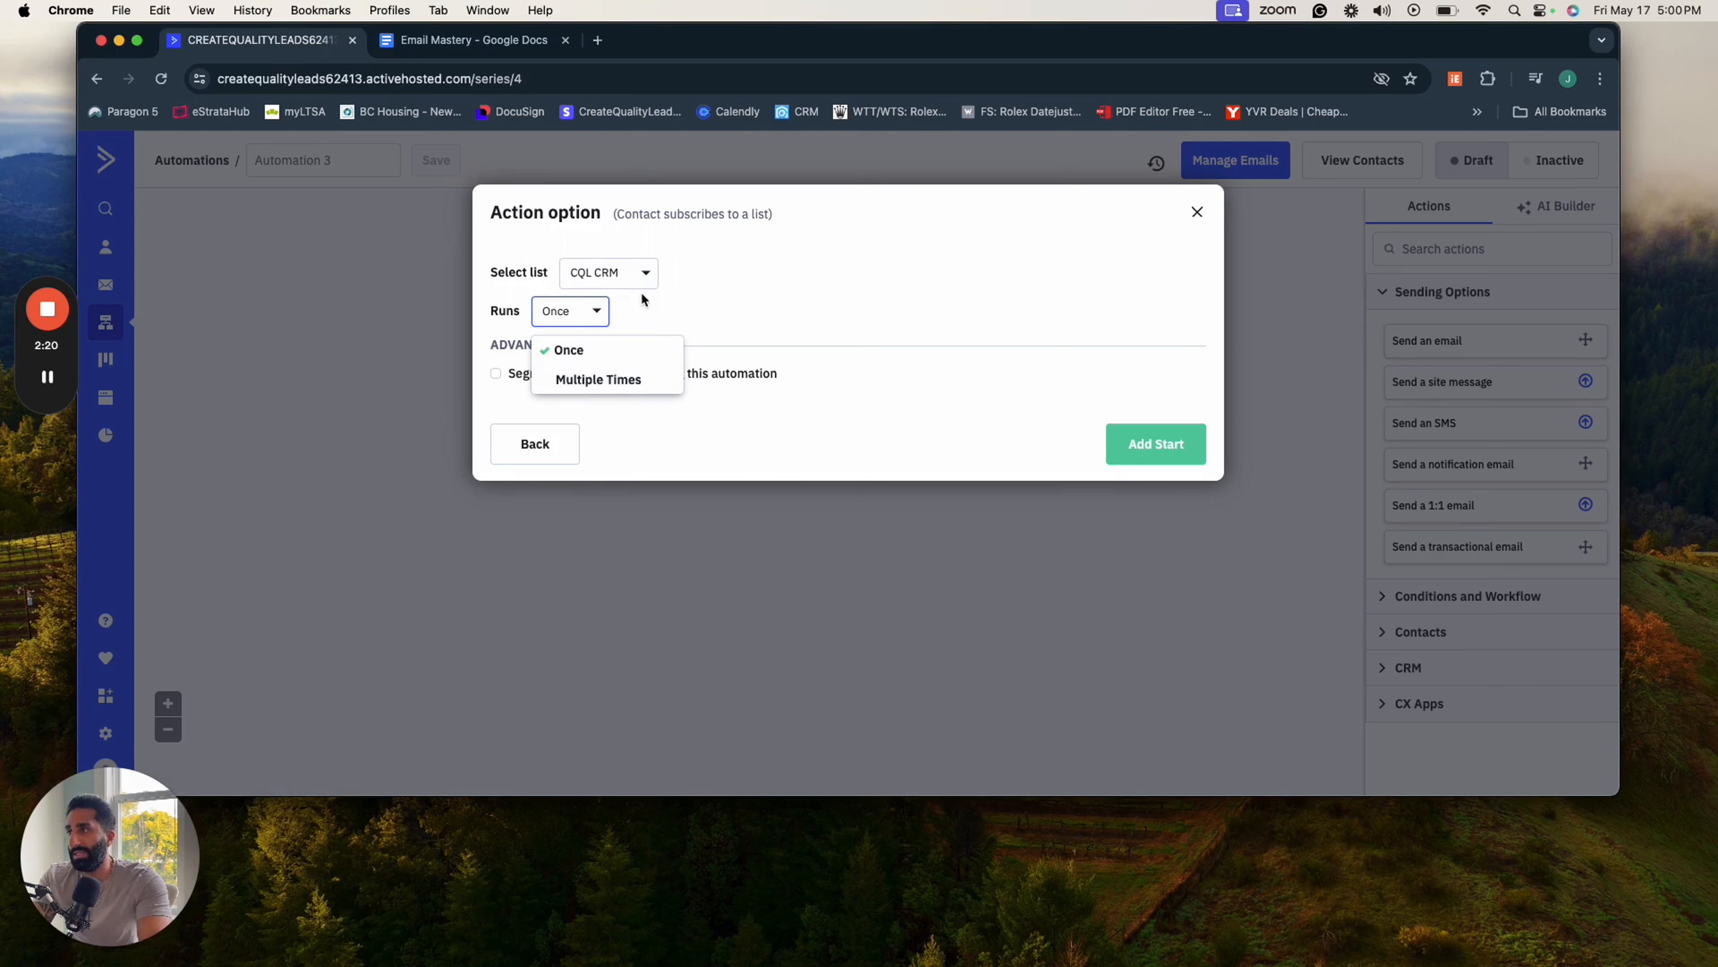
{"action": "left_click", "coordinate": [647, 307]}
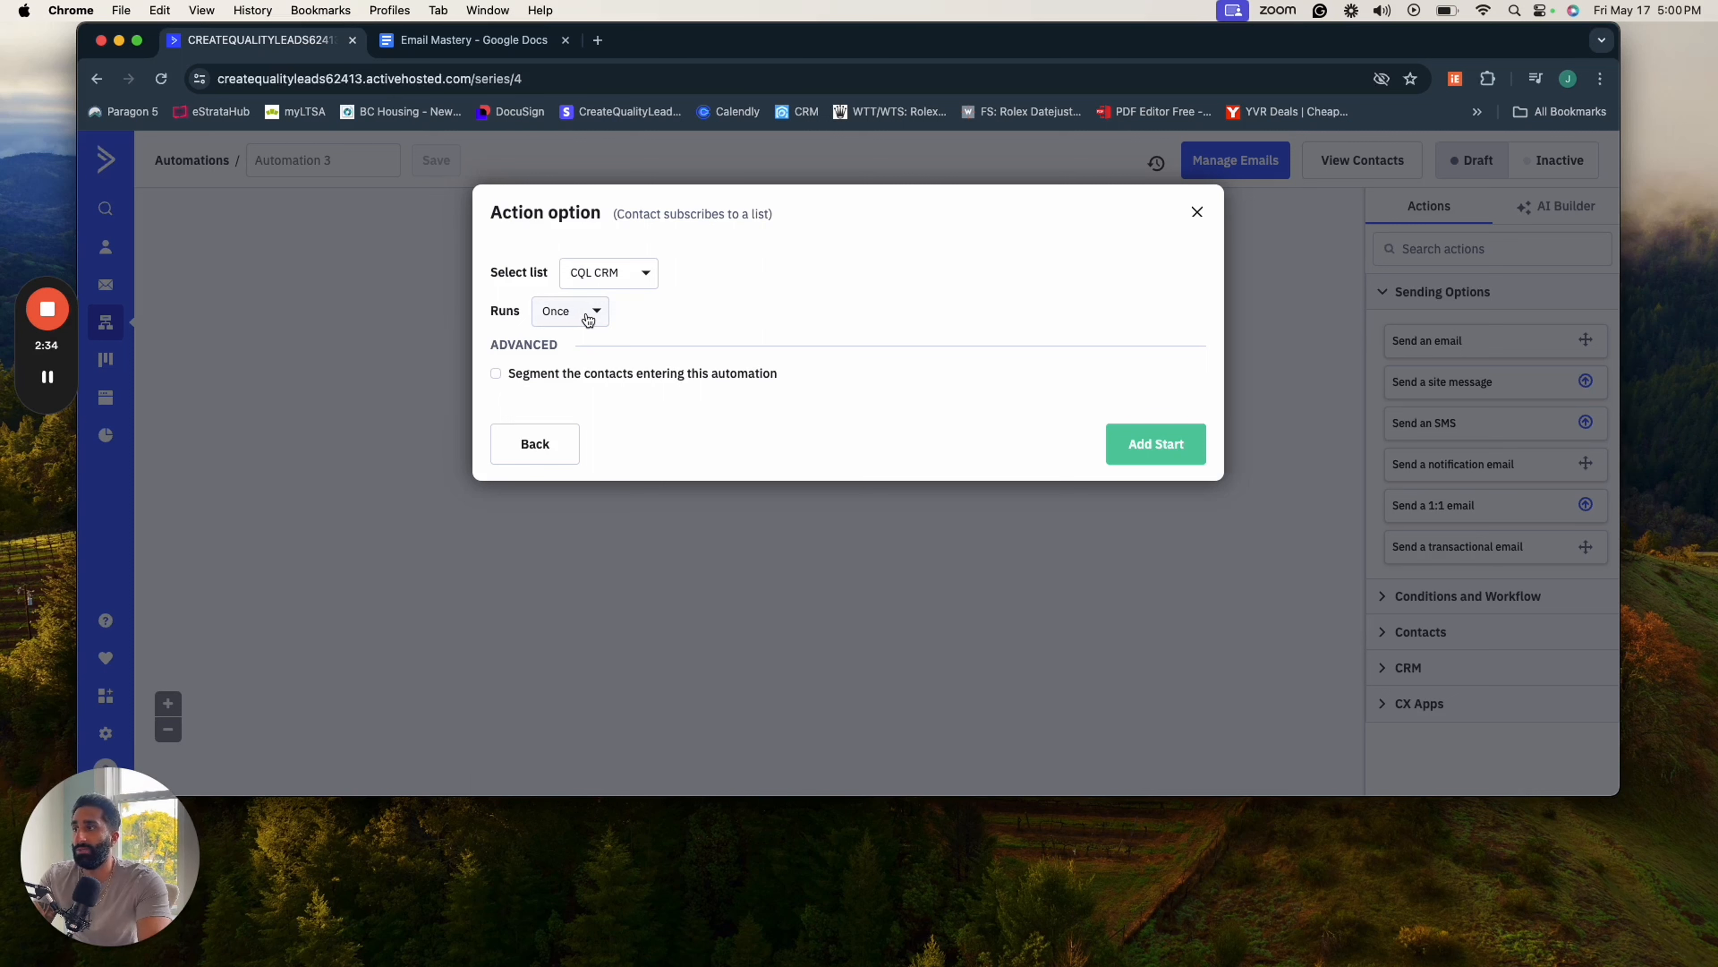
{"action": "left_click", "coordinate": [555, 377]}
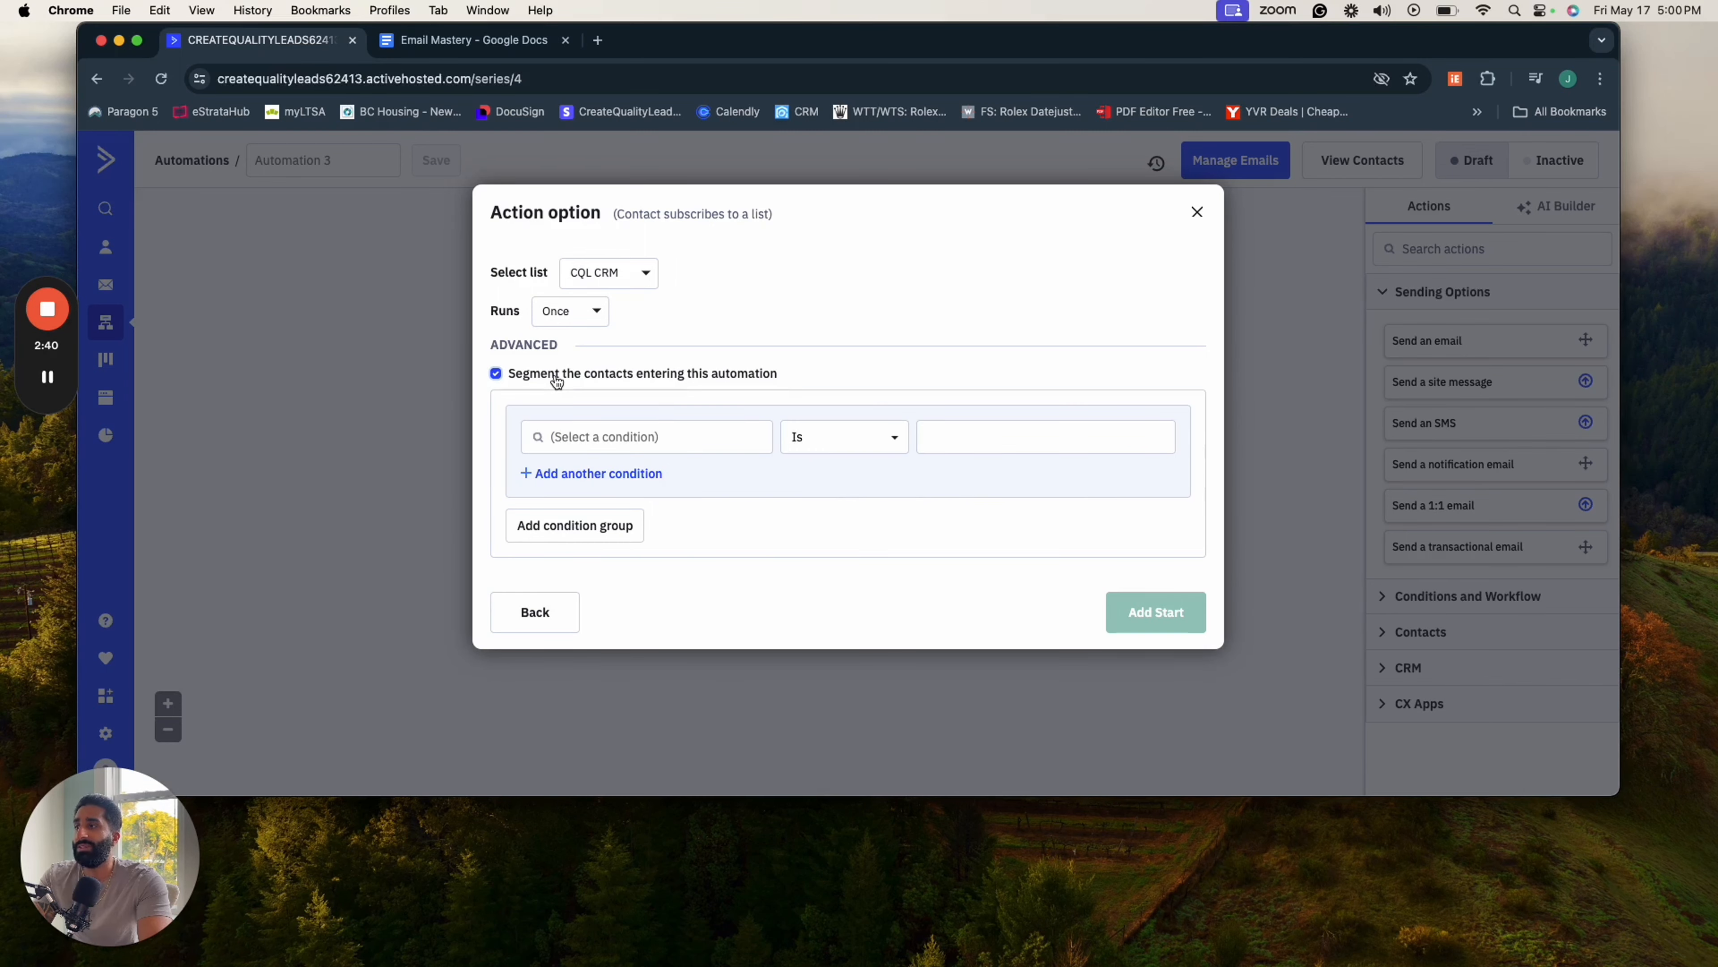
{"action": "left_click", "coordinate": [556, 376]}
{"action": "left_click", "coordinate": [556, 376]}
{"action": "left_click", "coordinate": [586, 447]}
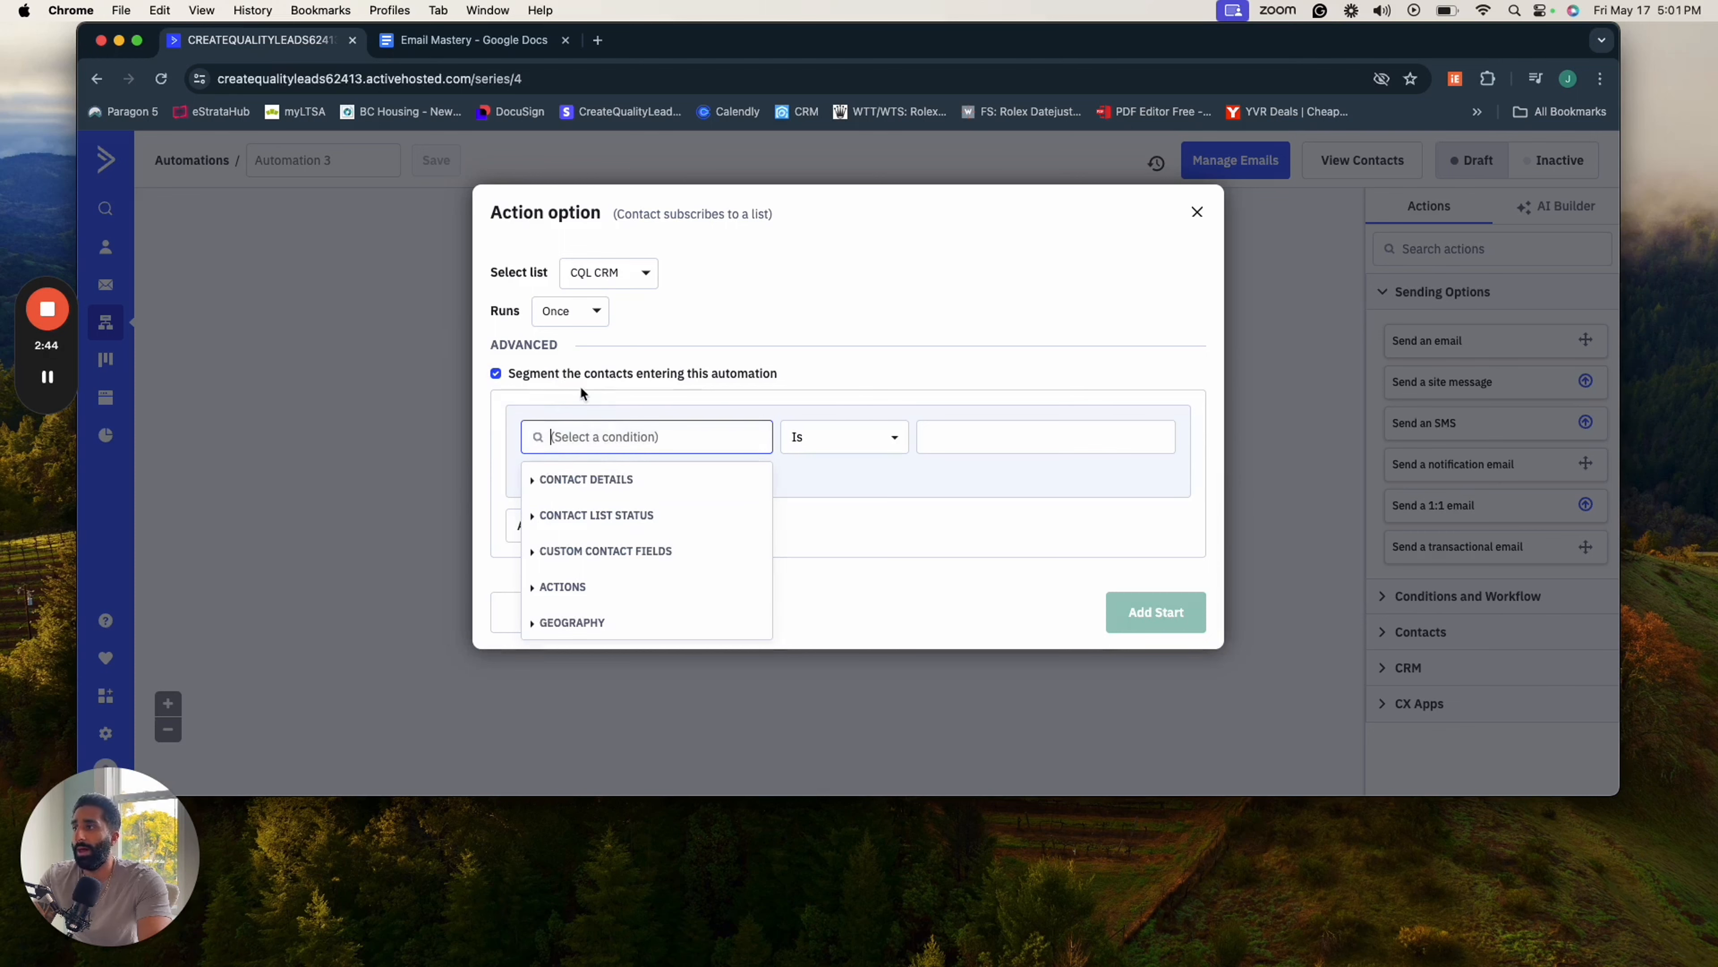
{"action": "left_click", "coordinate": [571, 374]}
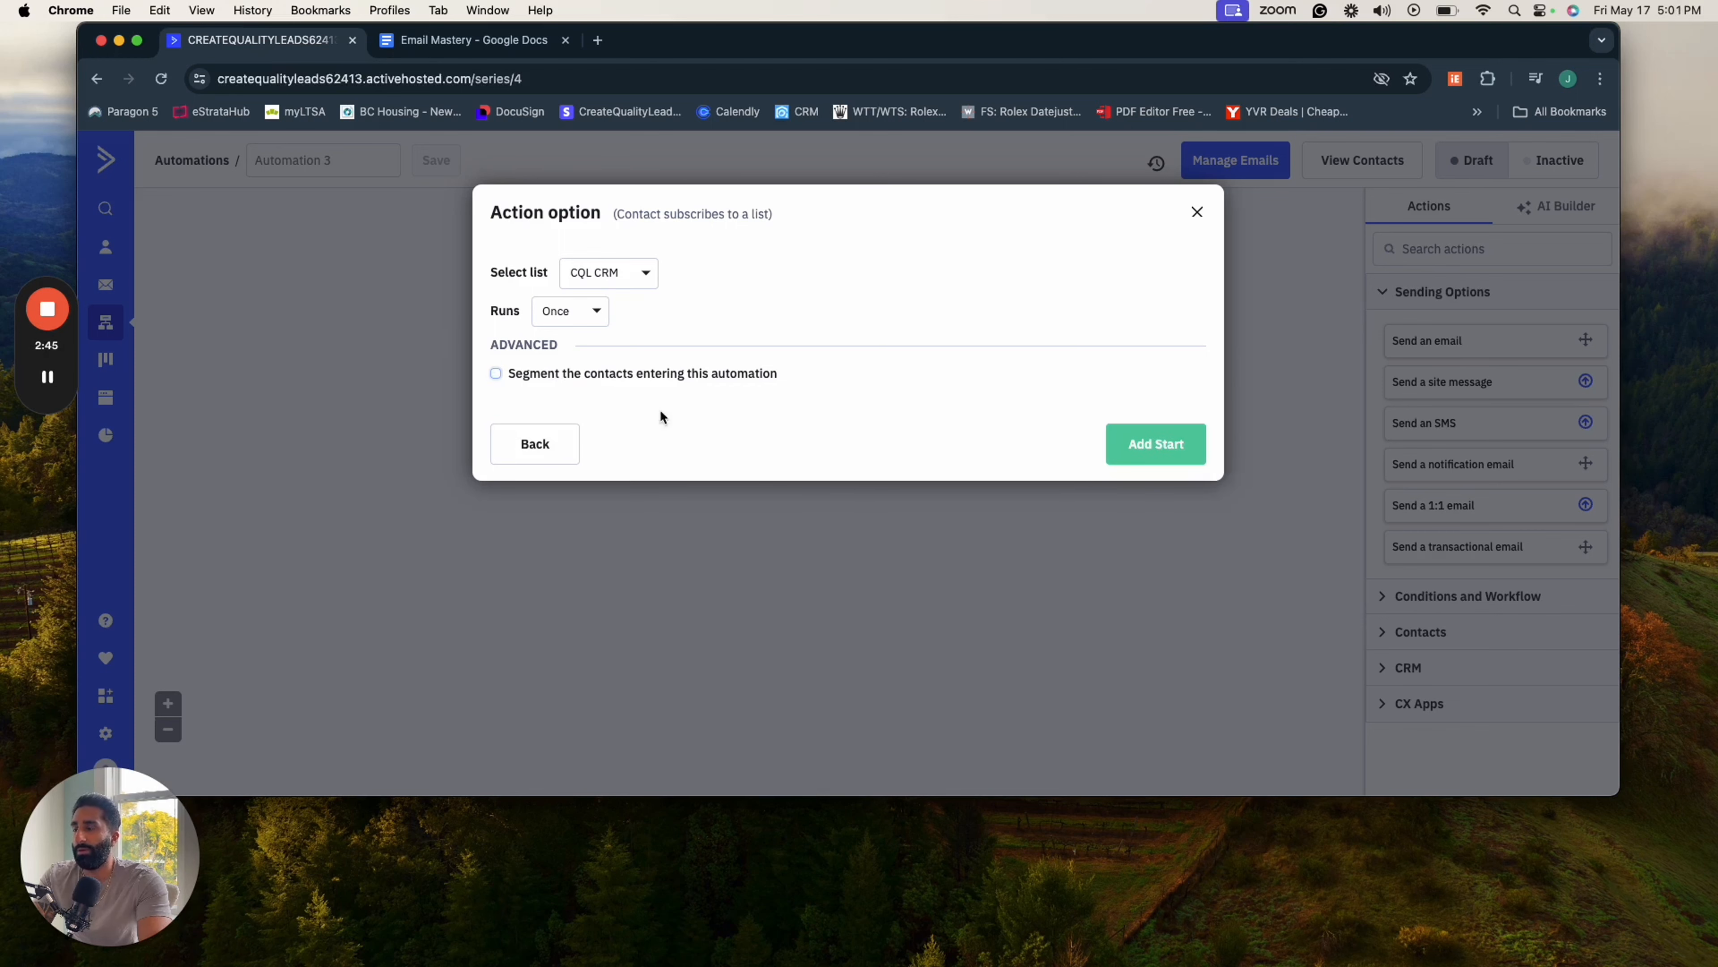
- Add the configured list-subscription trigger as the automation's start
{"action": "left_click", "coordinate": [1149, 450]}
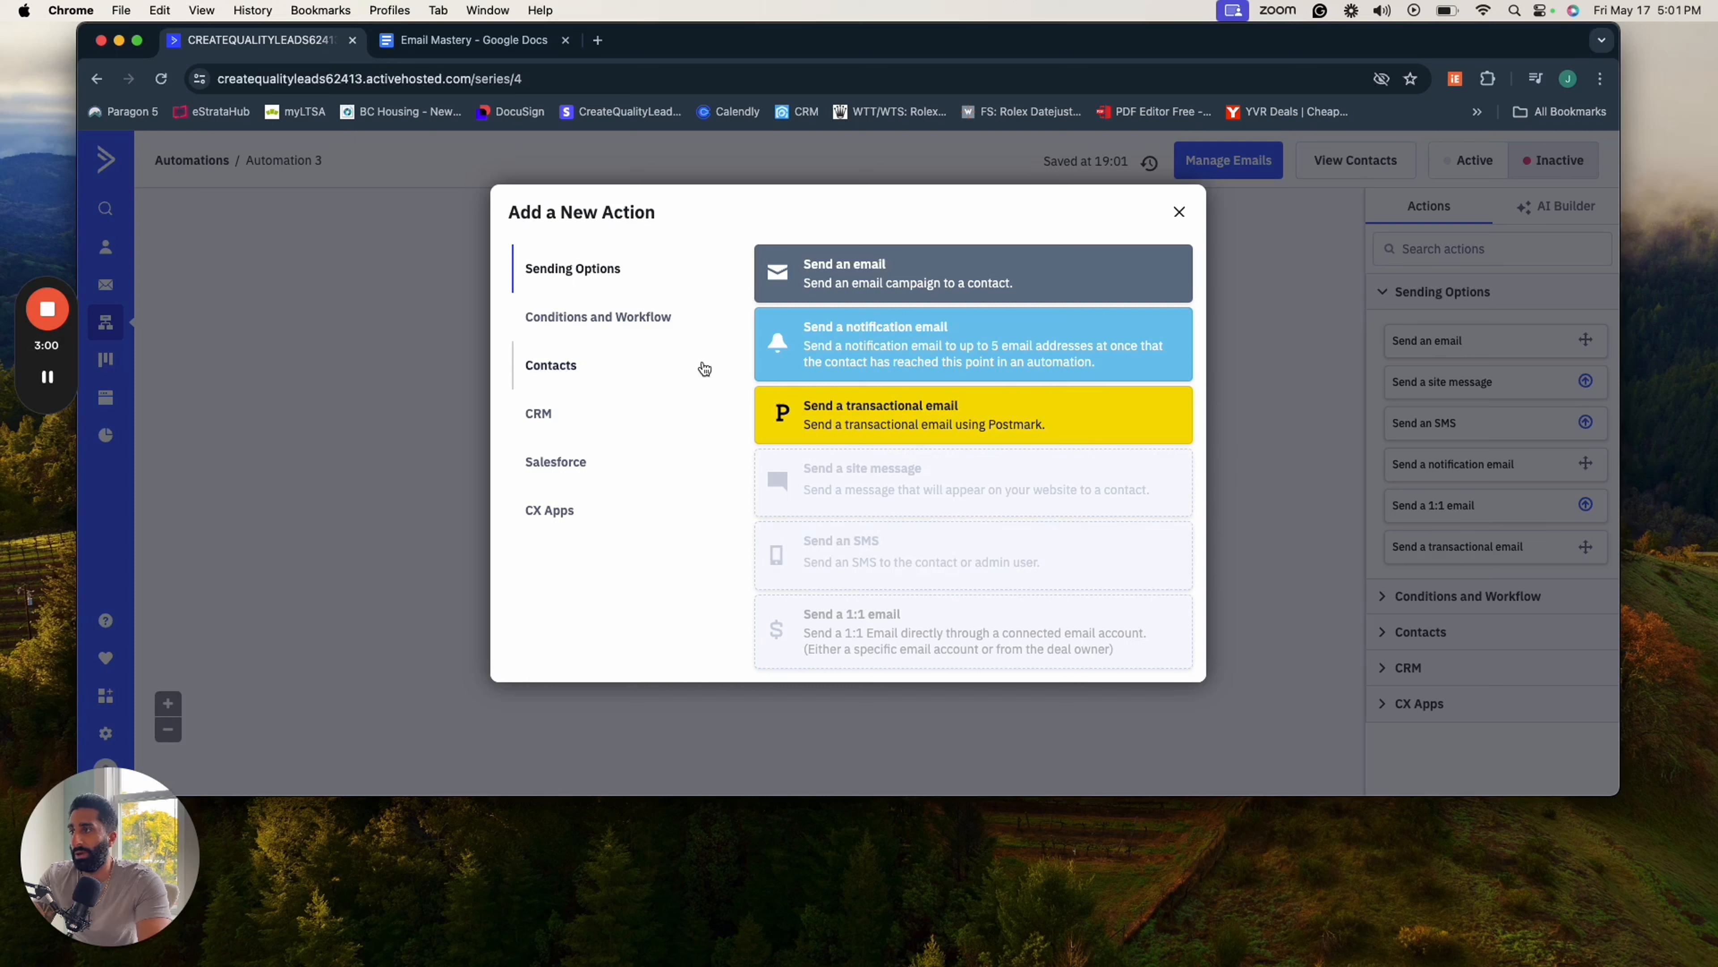
{"action": "left_click", "coordinate": [690, 335]}
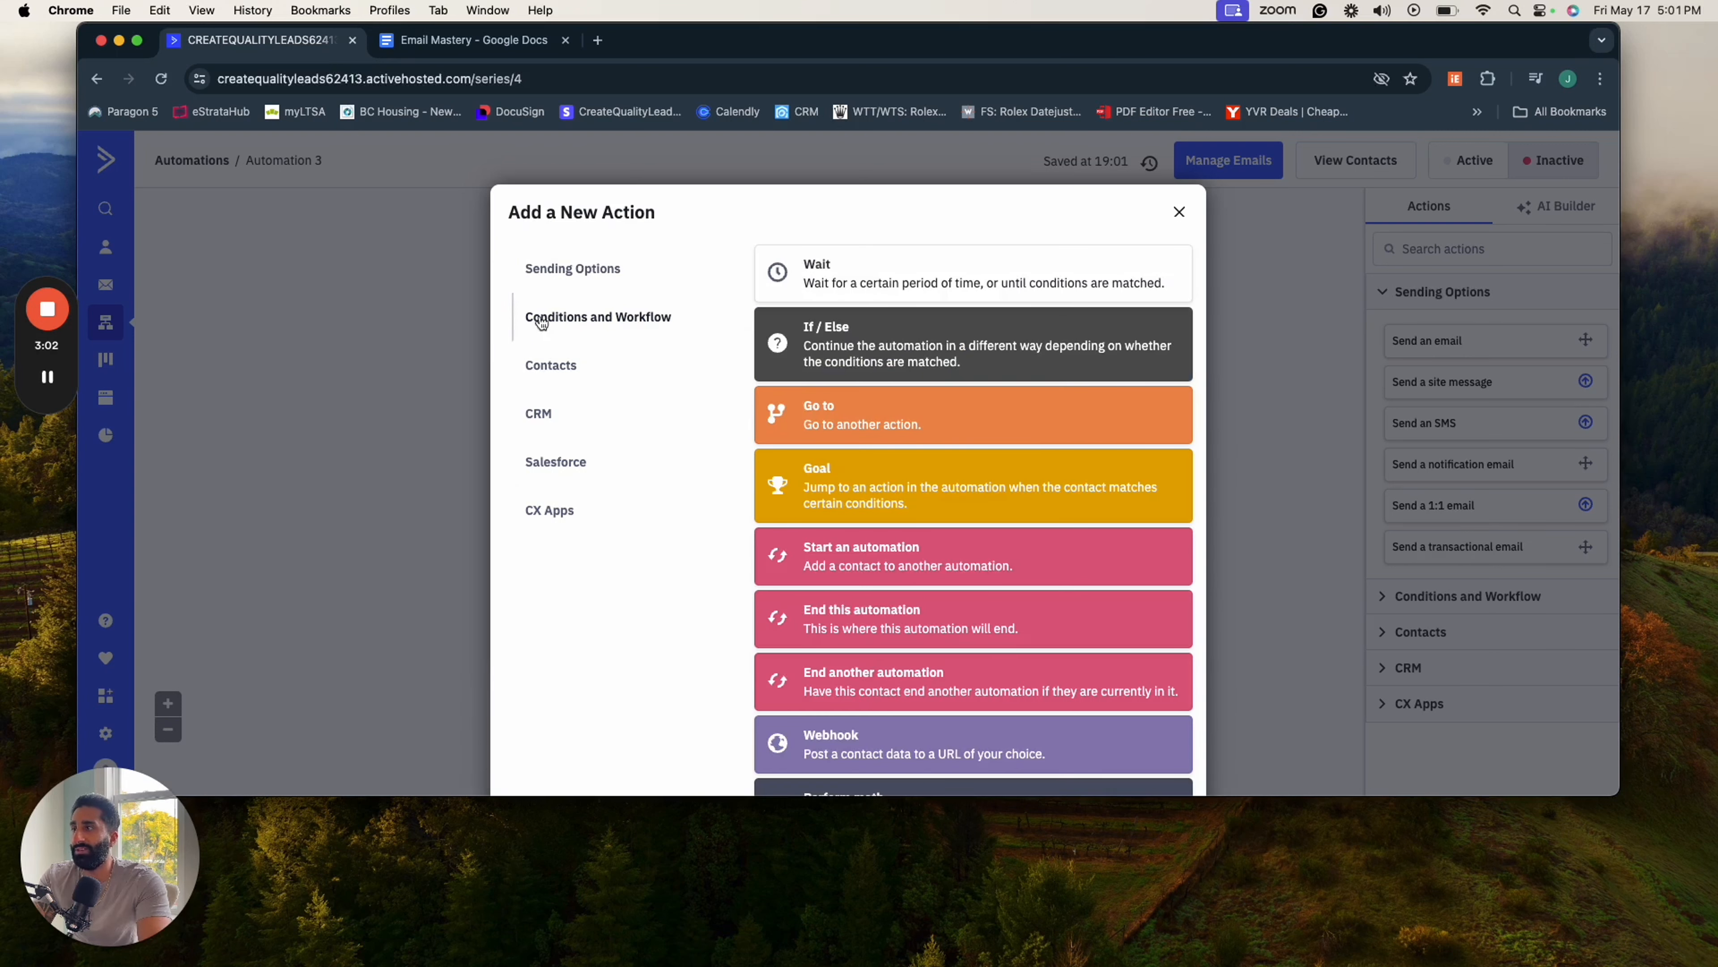
{"action": "left_click", "coordinate": [562, 269]}
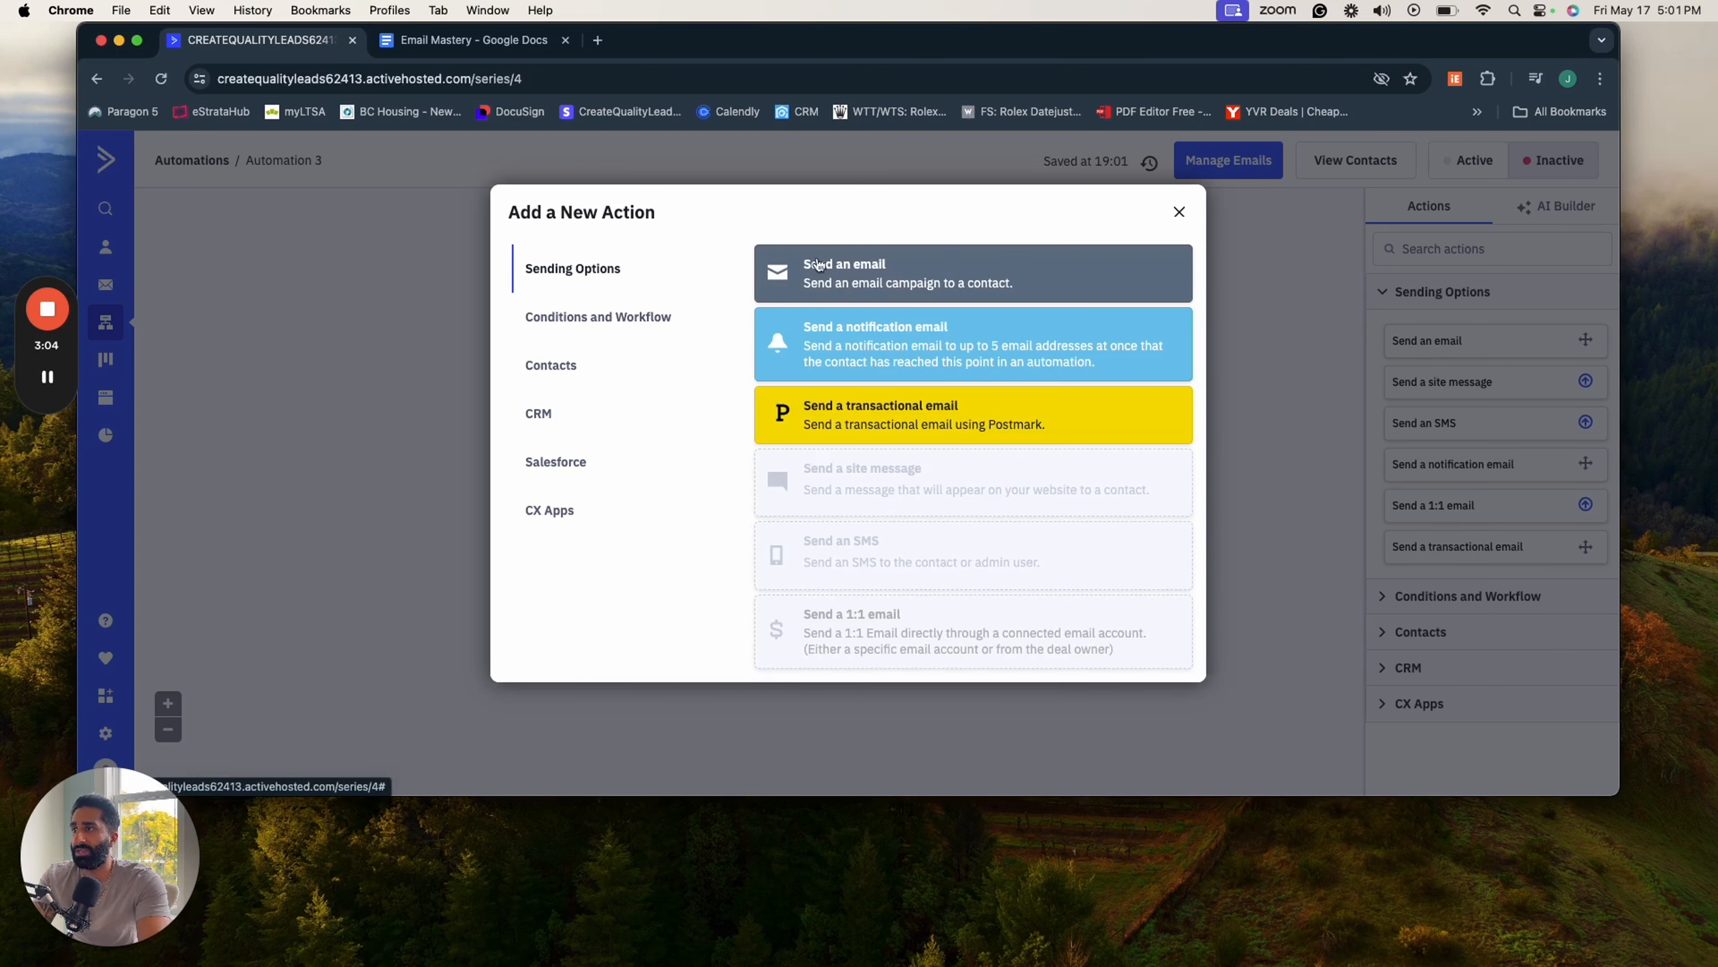
{"action": "left_click", "coordinate": [622, 325]}
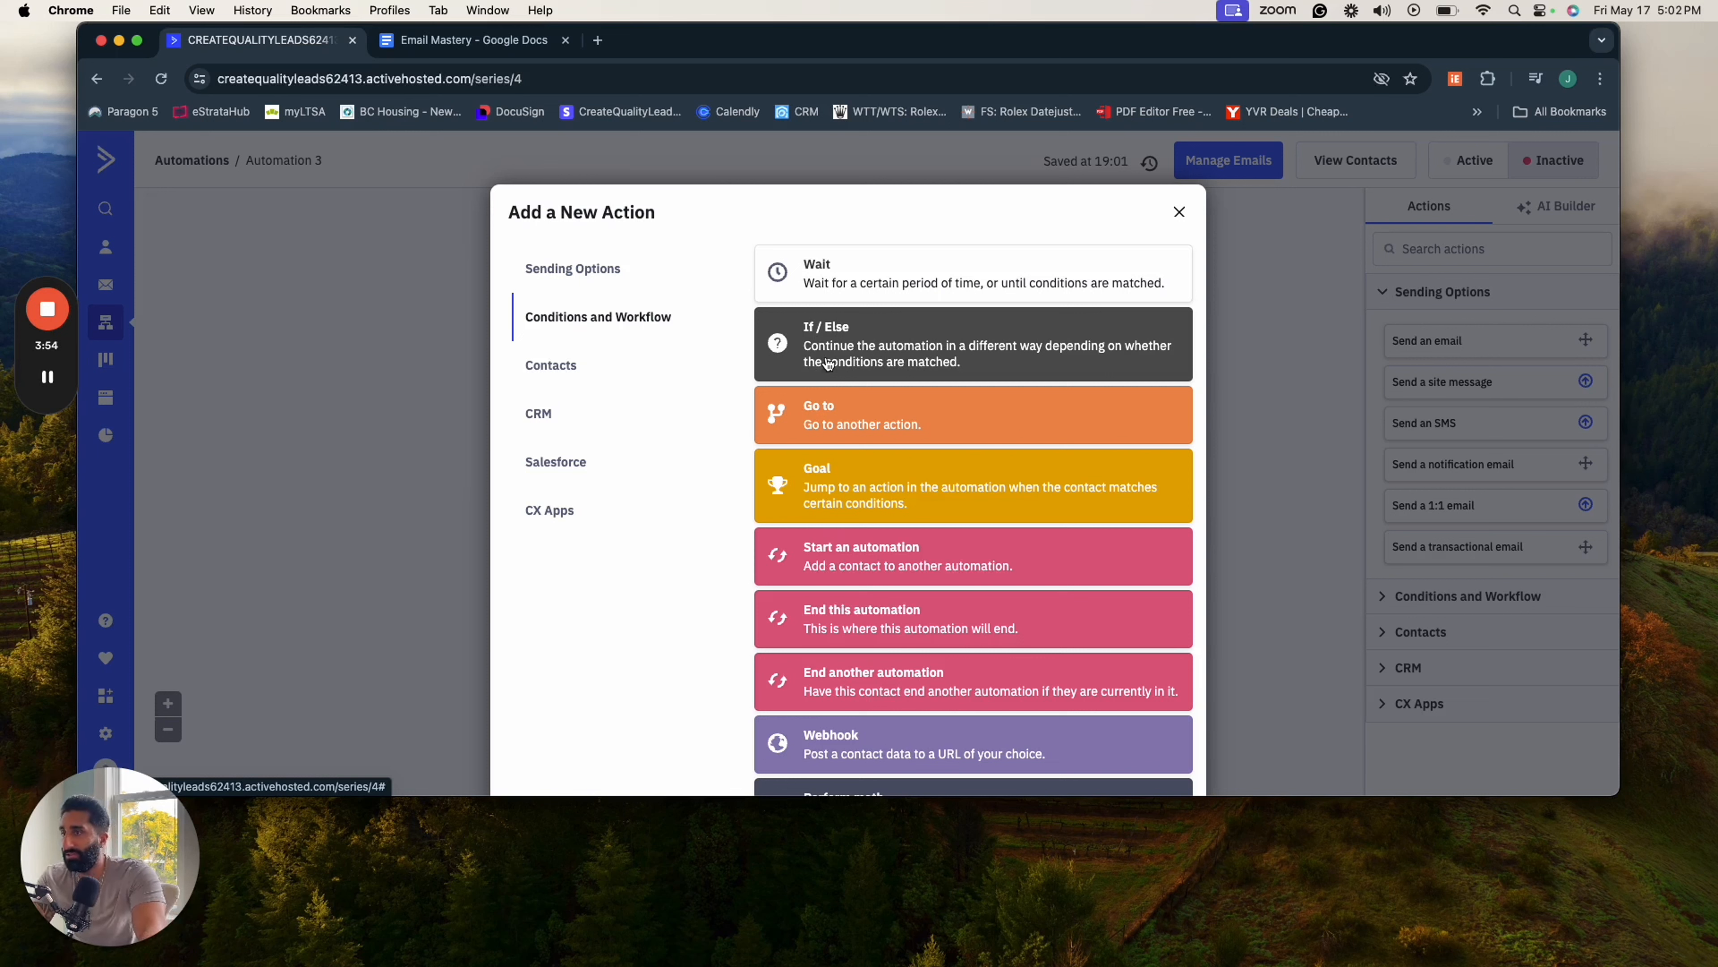
{"action": "left_click", "coordinate": [824, 427]}
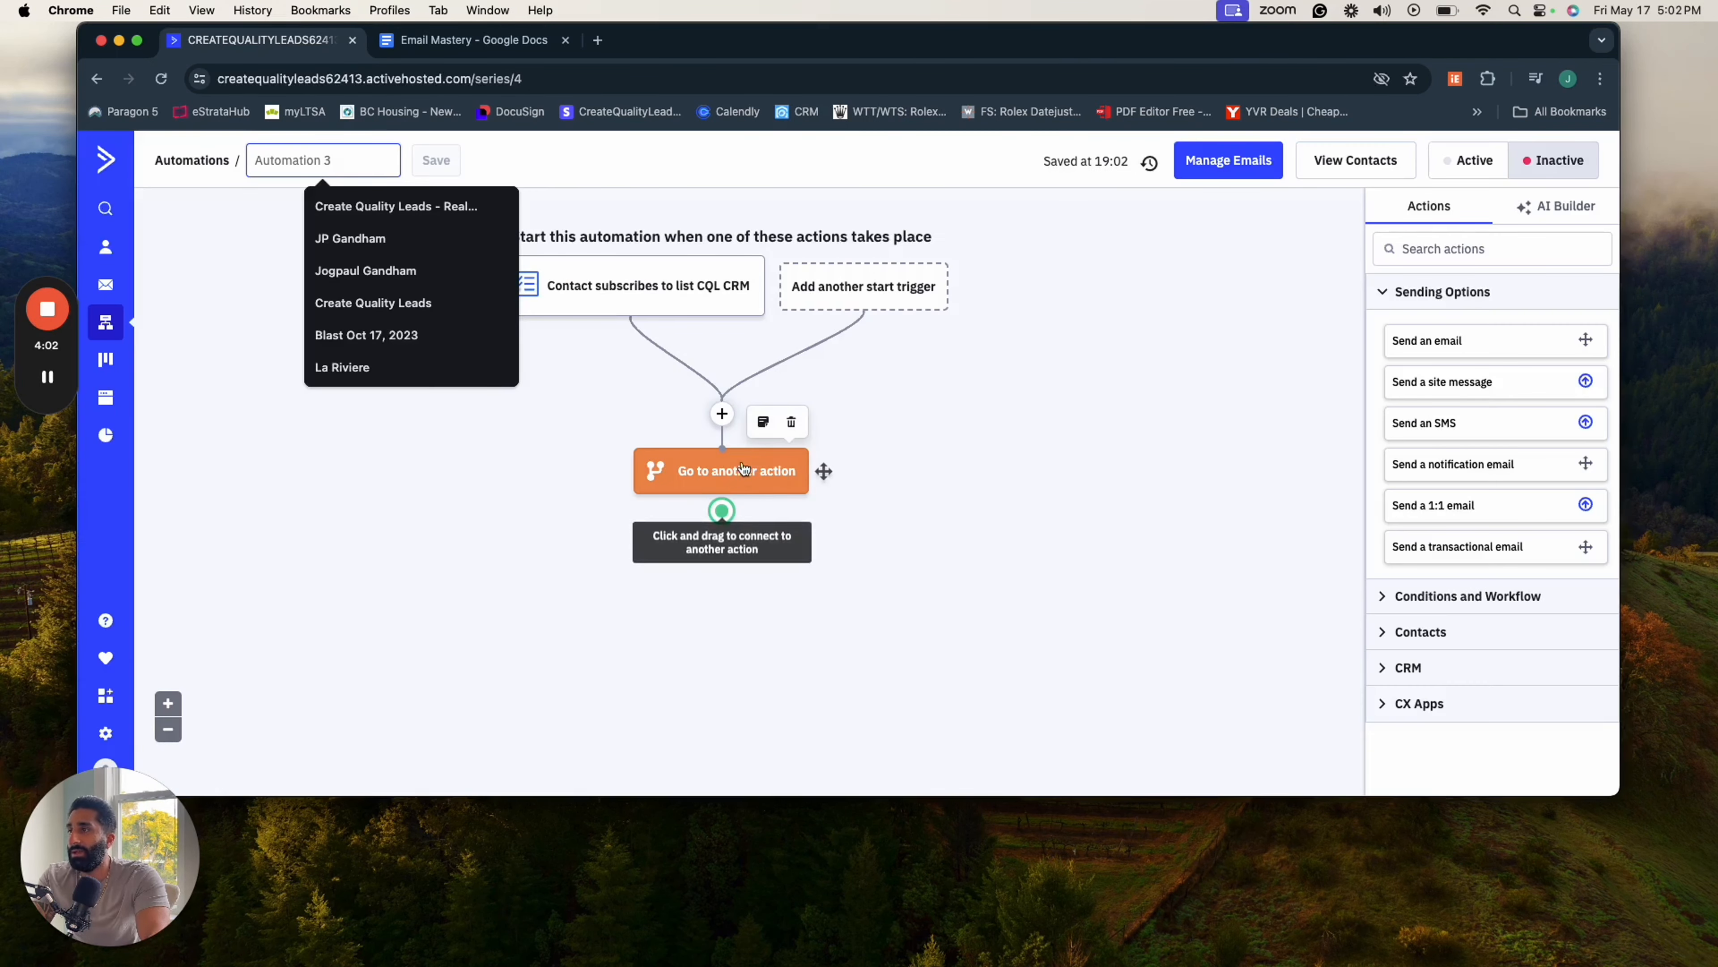
{"action": "left_click", "coordinate": [791, 422]}
{"action": "key", "text": "Return"}
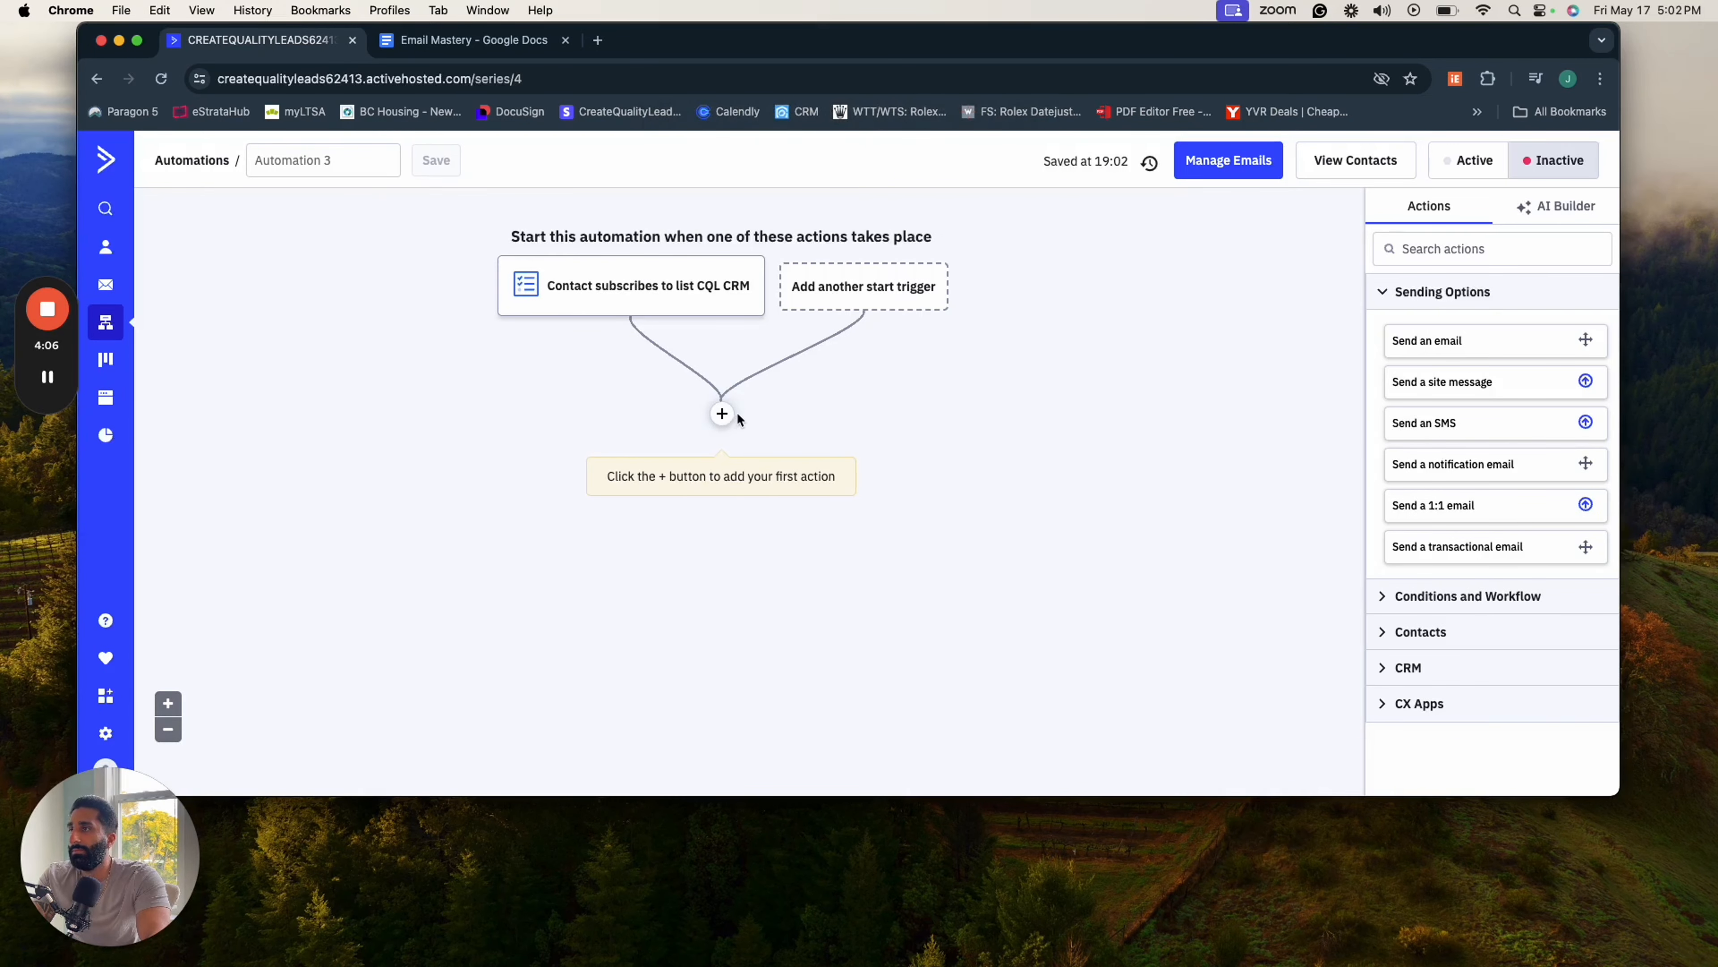
- Add a Send an email action below the start trigger, after reviewing the workflow and contact actions
{"action": "left_click", "coordinate": [721, 414]}
{"action": "scroll", "coordinate": [866, 443], "scroll_direction": "down", "scroll_amount": 1}
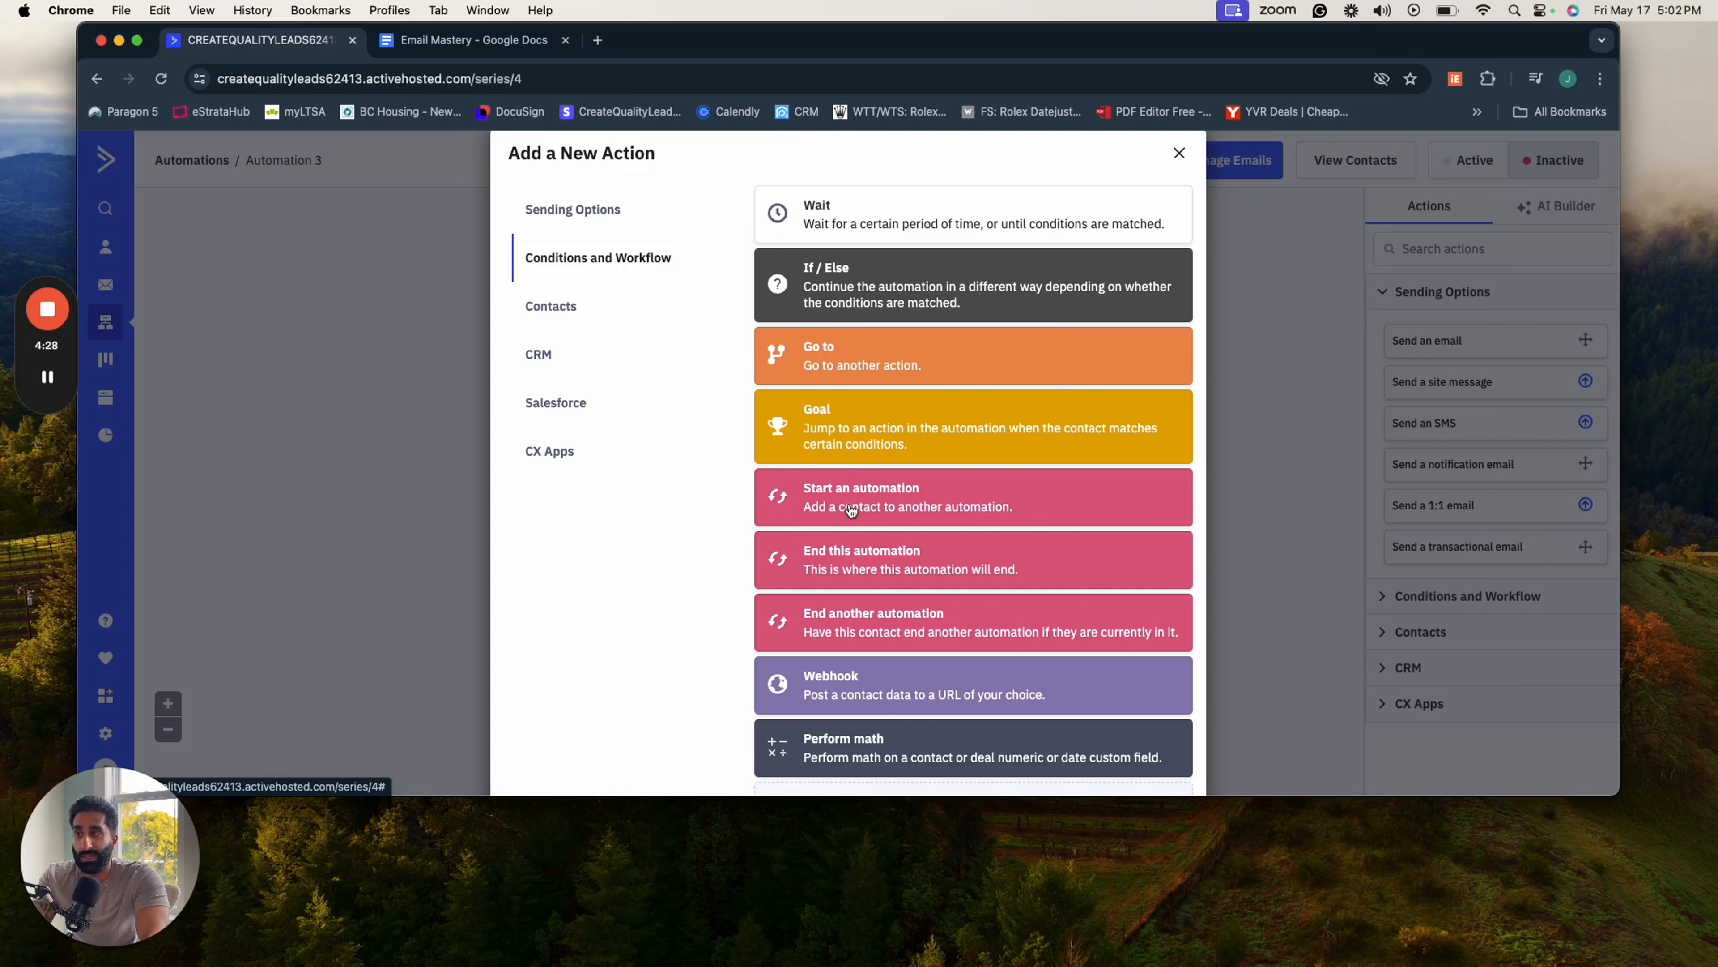
{"action": "scroll", "coordinate": [846, 570], "scroll_direction": "up", "scroll_amount": 1}
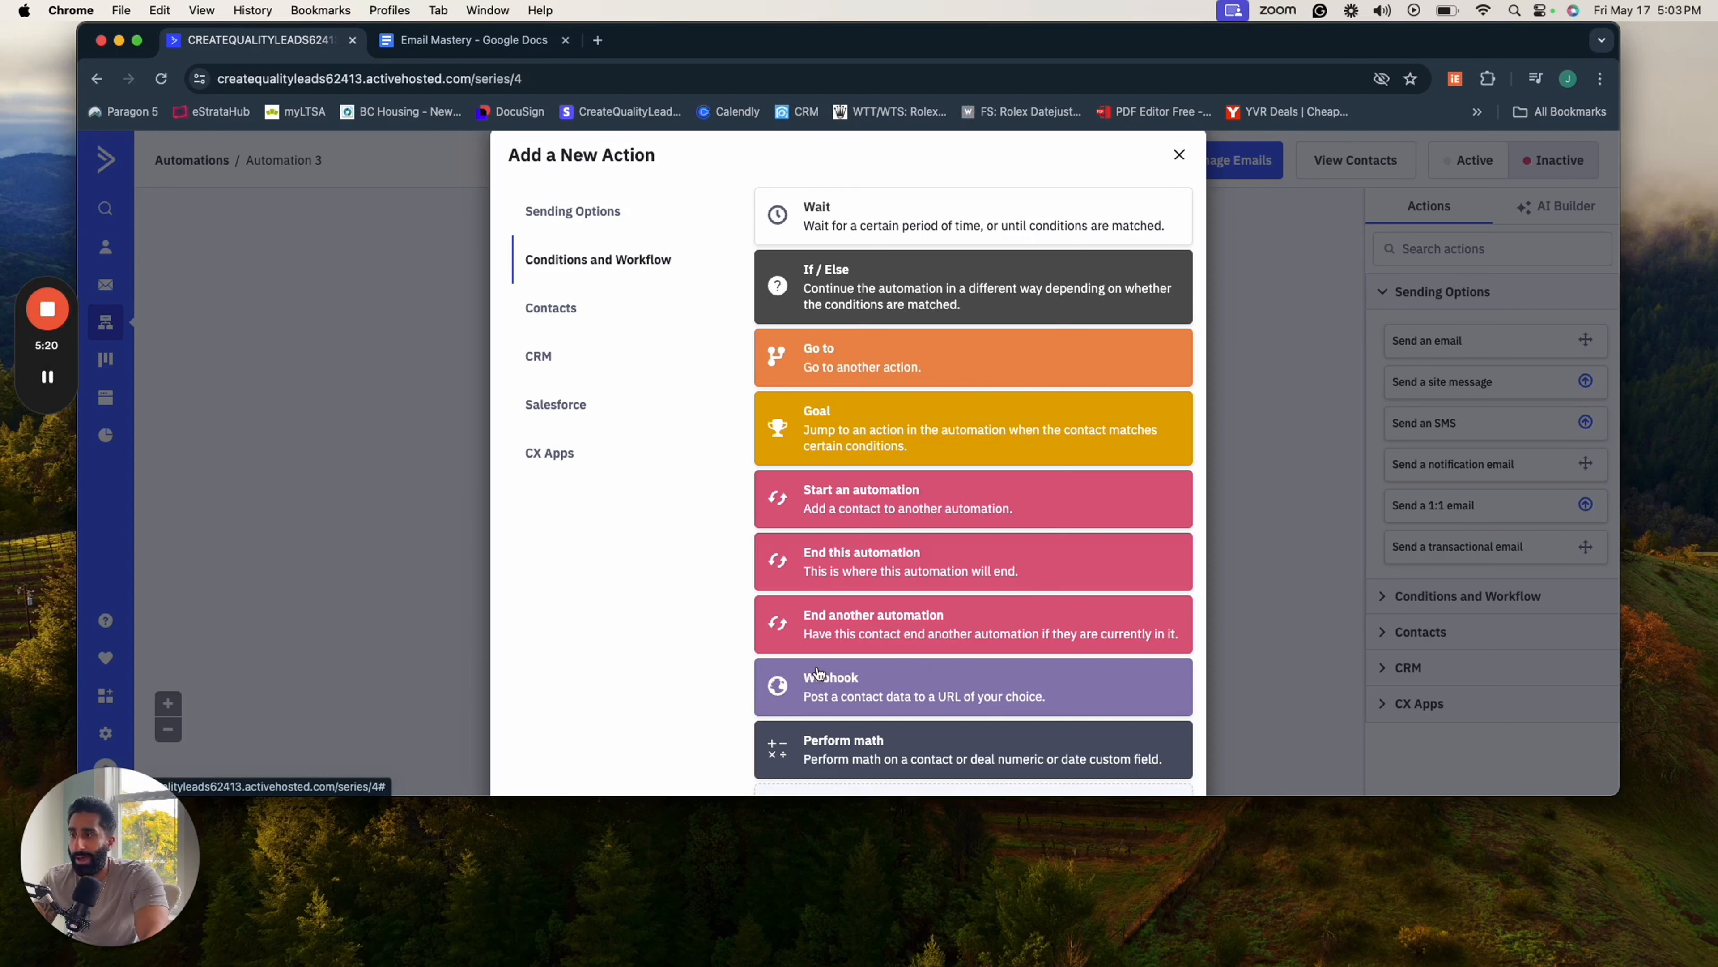
{"action": "left_click", "coordinate": [554, 316]}
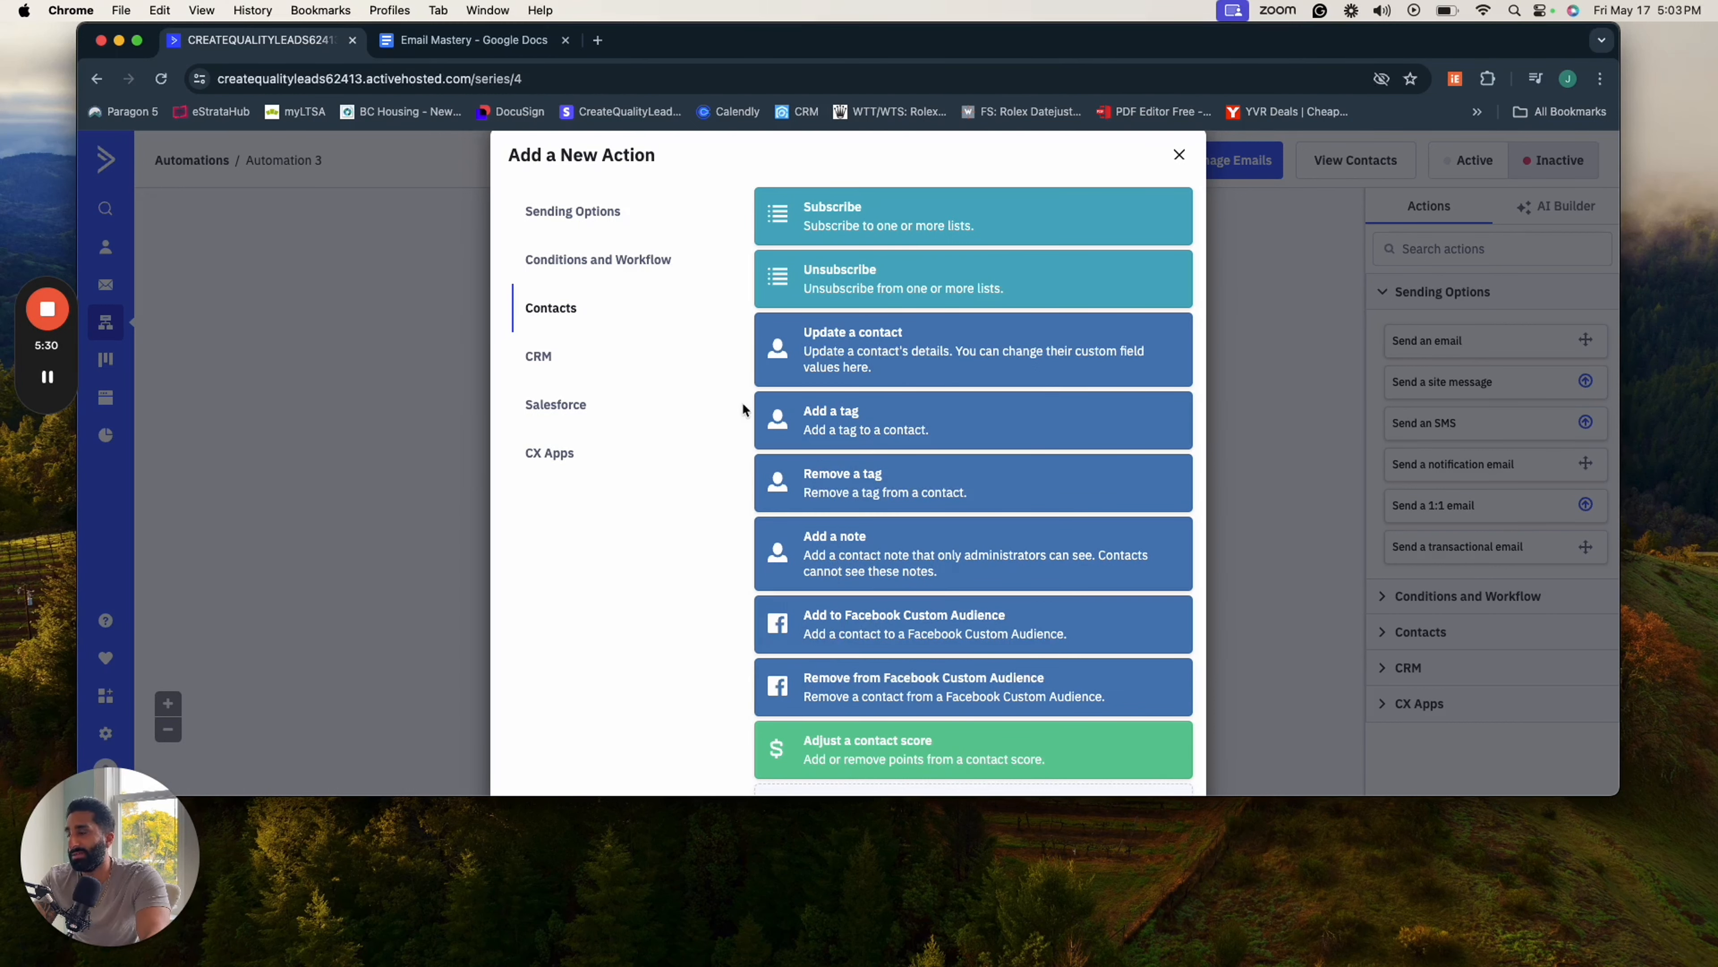
{"action": "scroll", "coordinate": [728, 440], "scroll_direction": "down", "scroll_amount": 1}
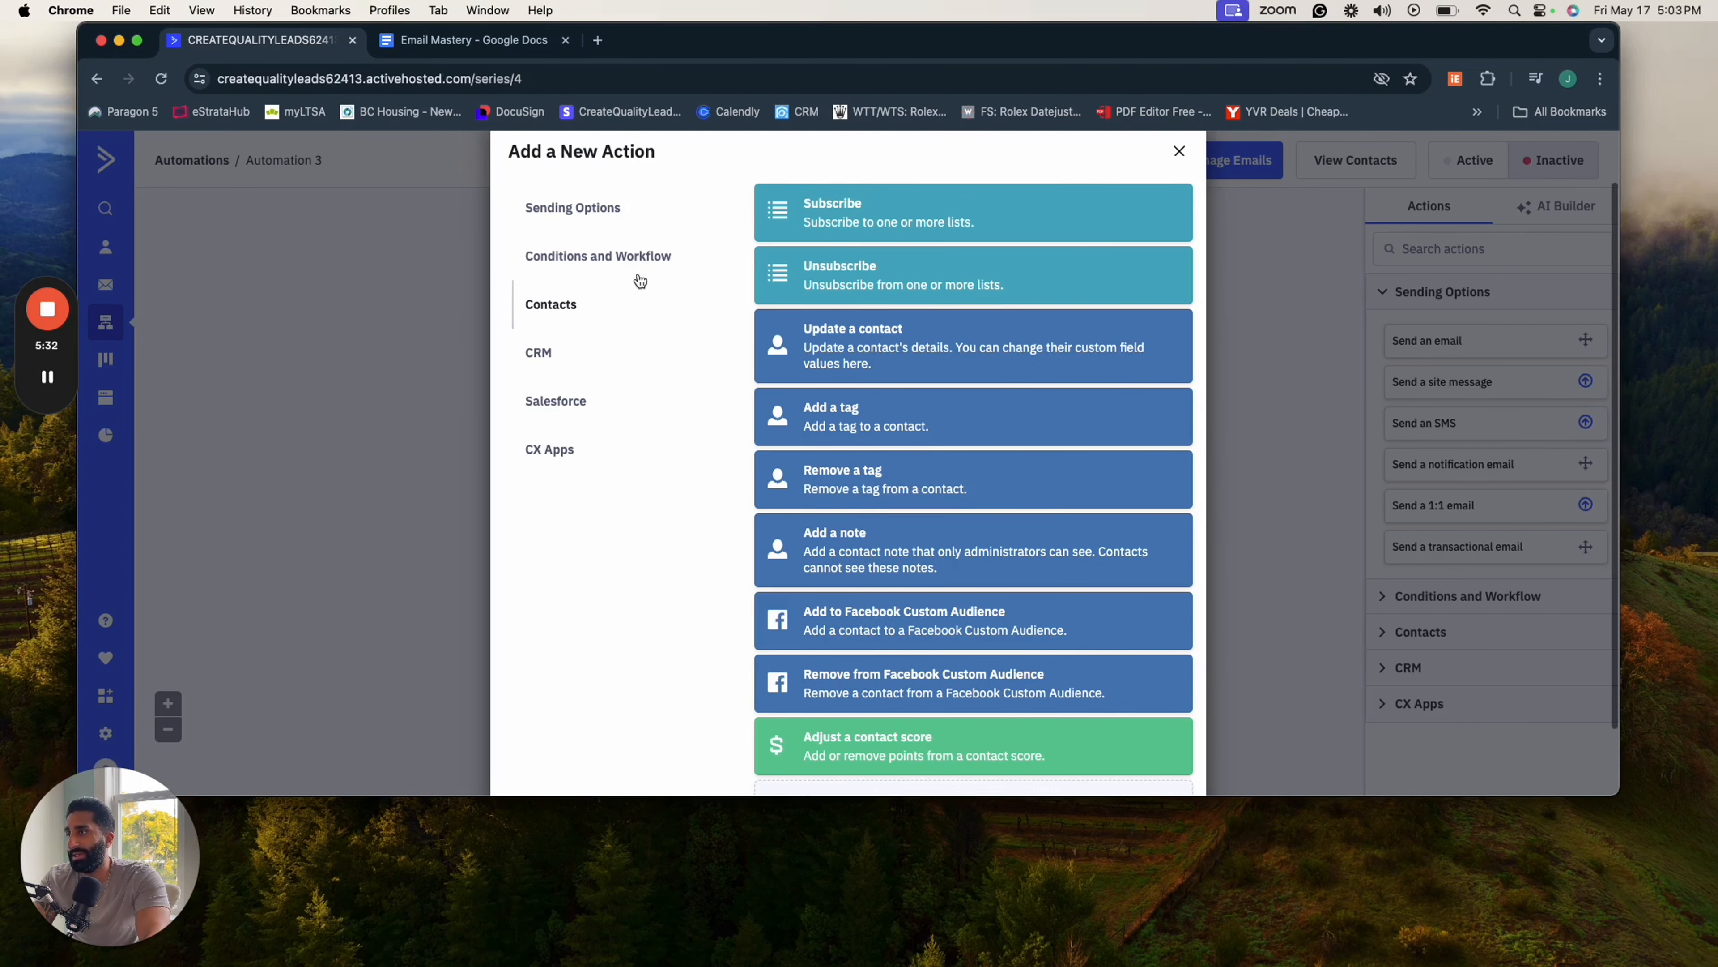
{"action": "left_click", "coordinate": [594, 211]}
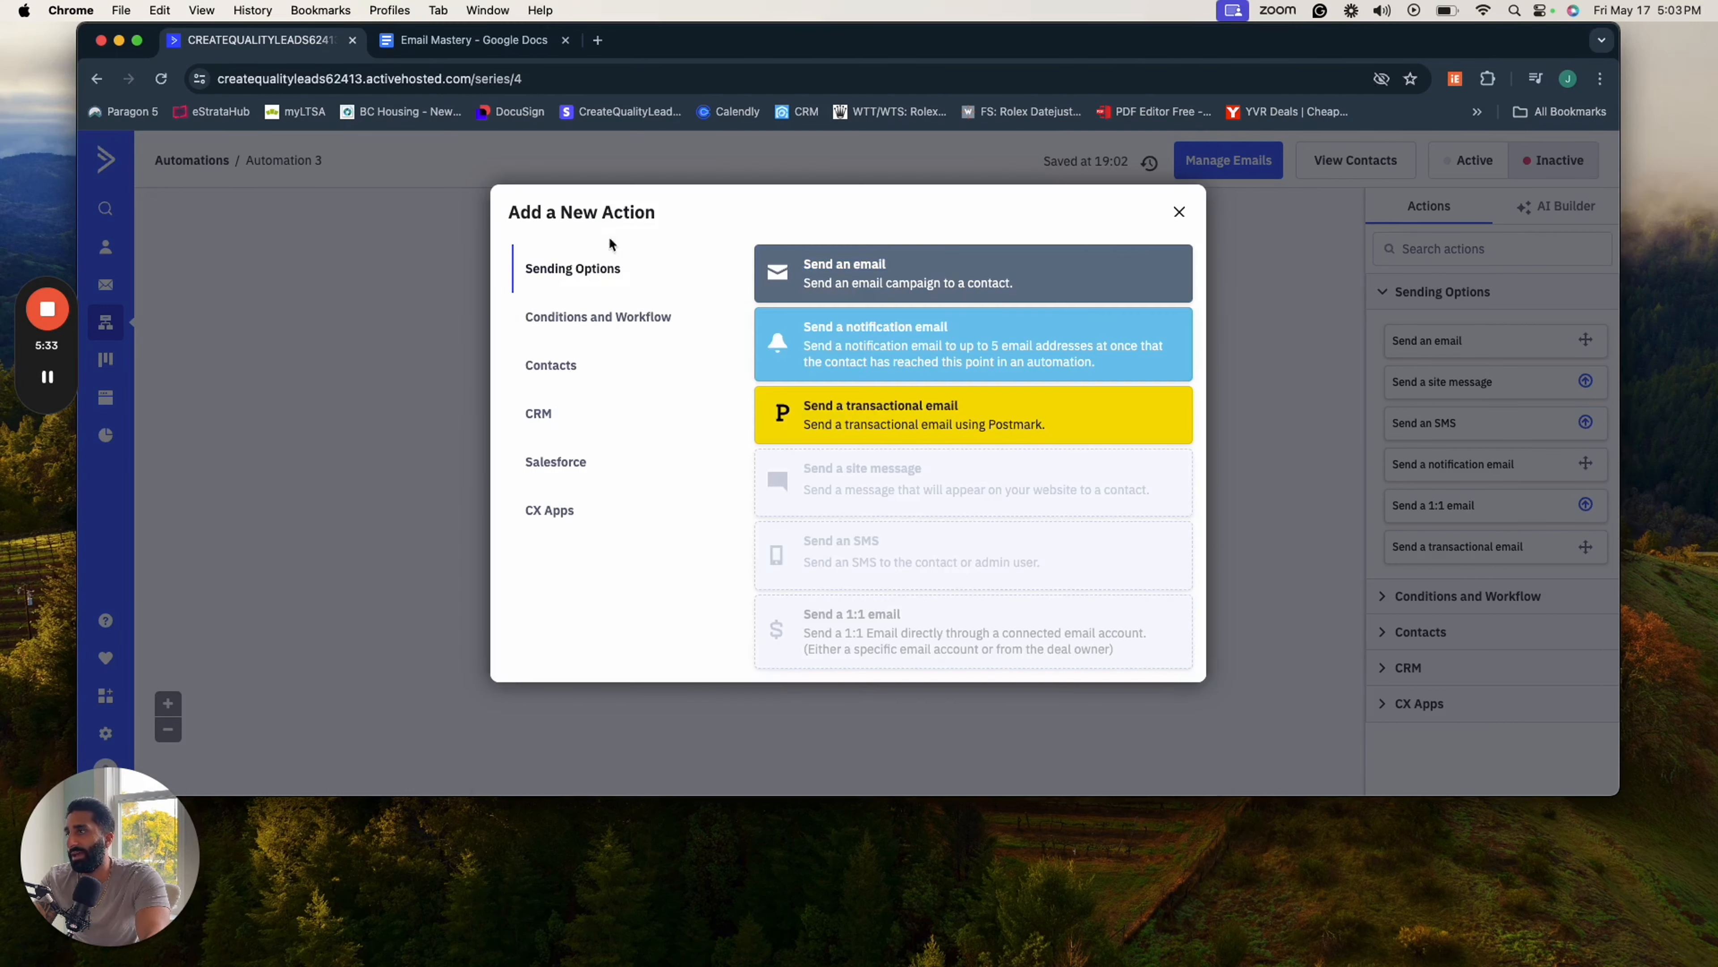
{"action": "left_click", "coordinate": [837, 284]}
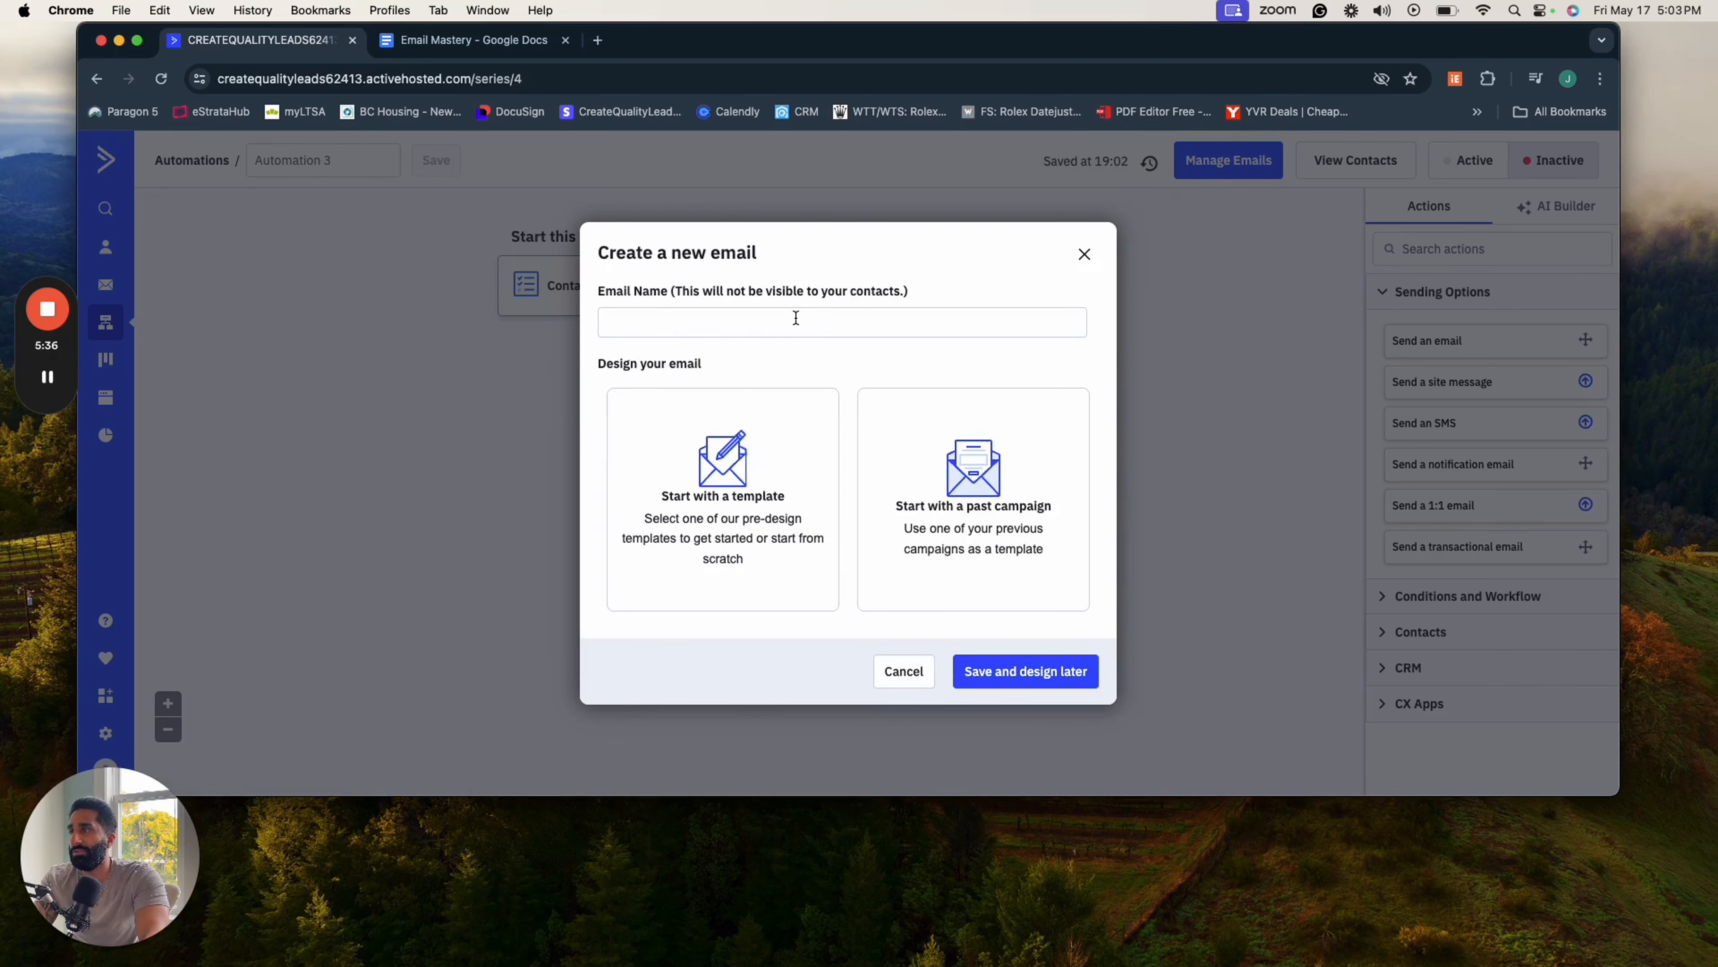
{"action": "type", "text": "We"}
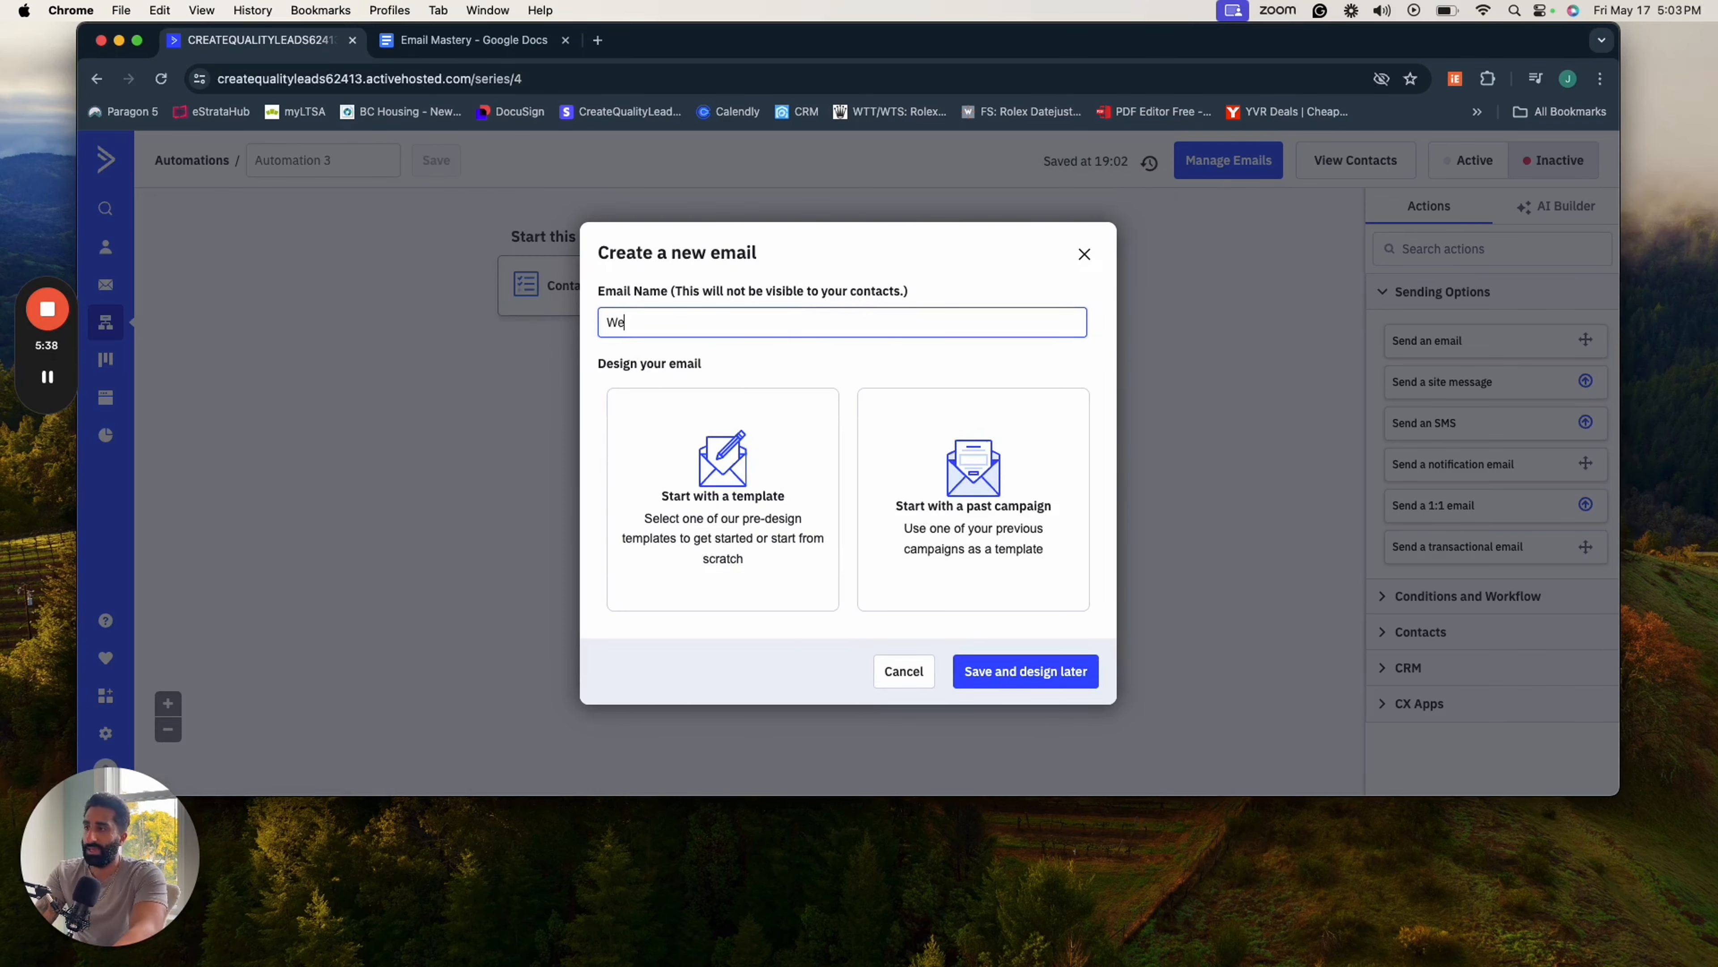
{"action": "type", "text": "lcome to C"}
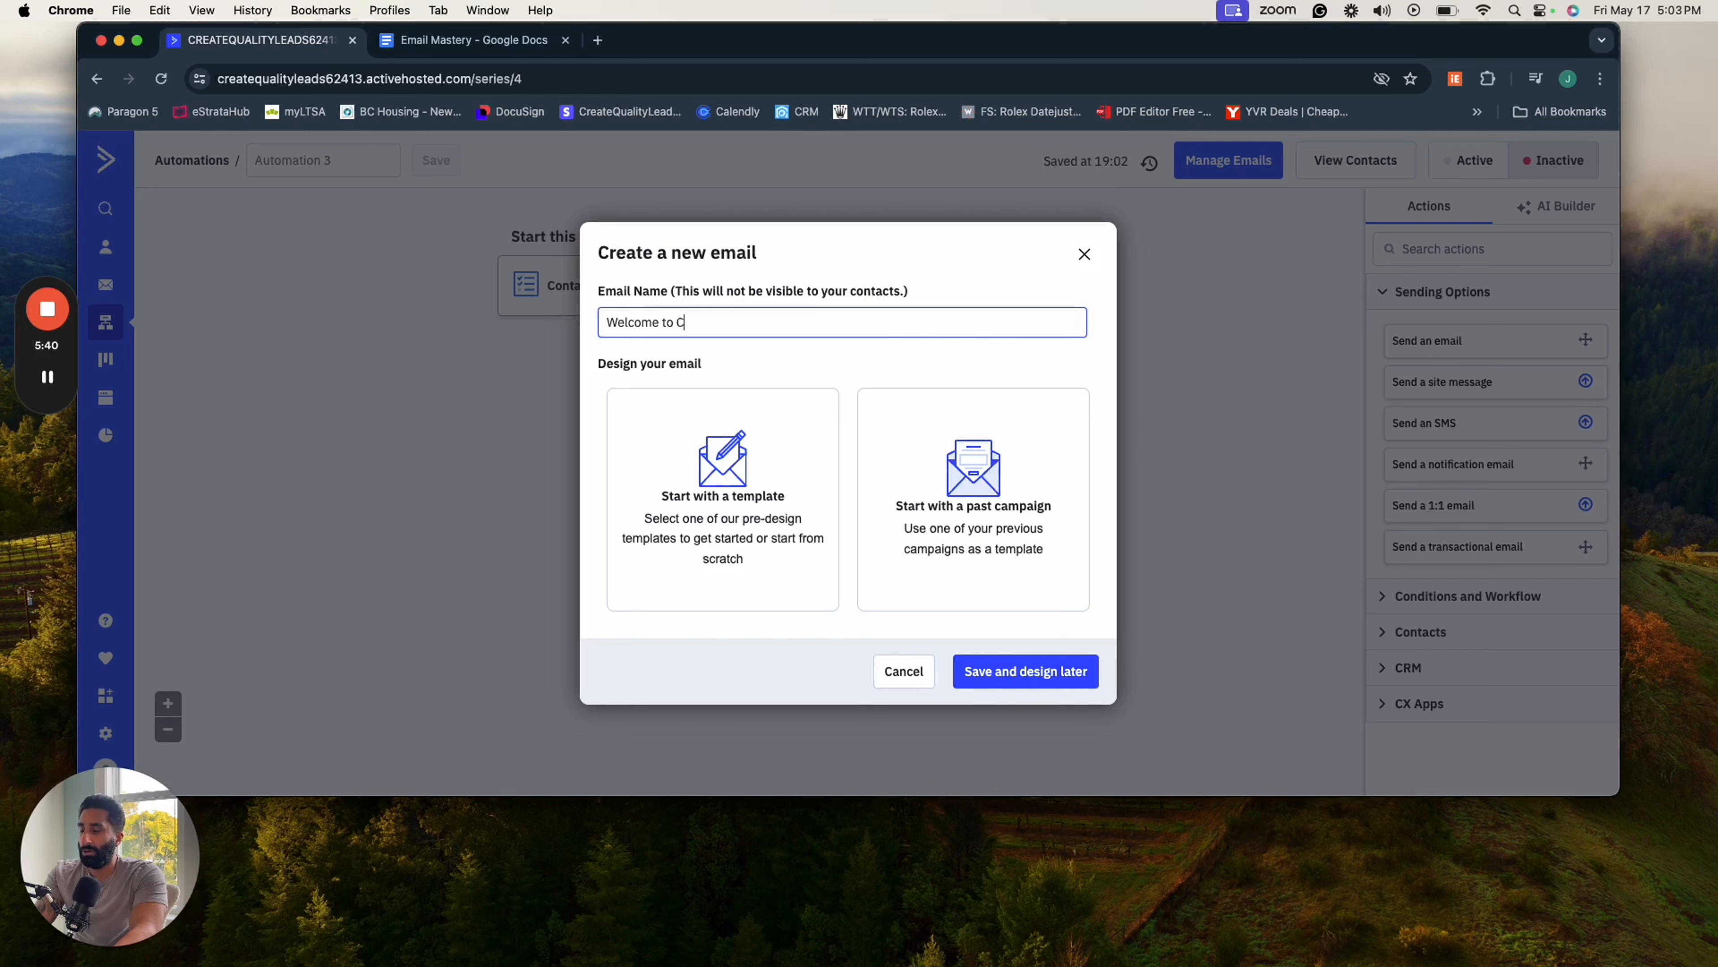
{"action": "type", "text": "reate wuali"}
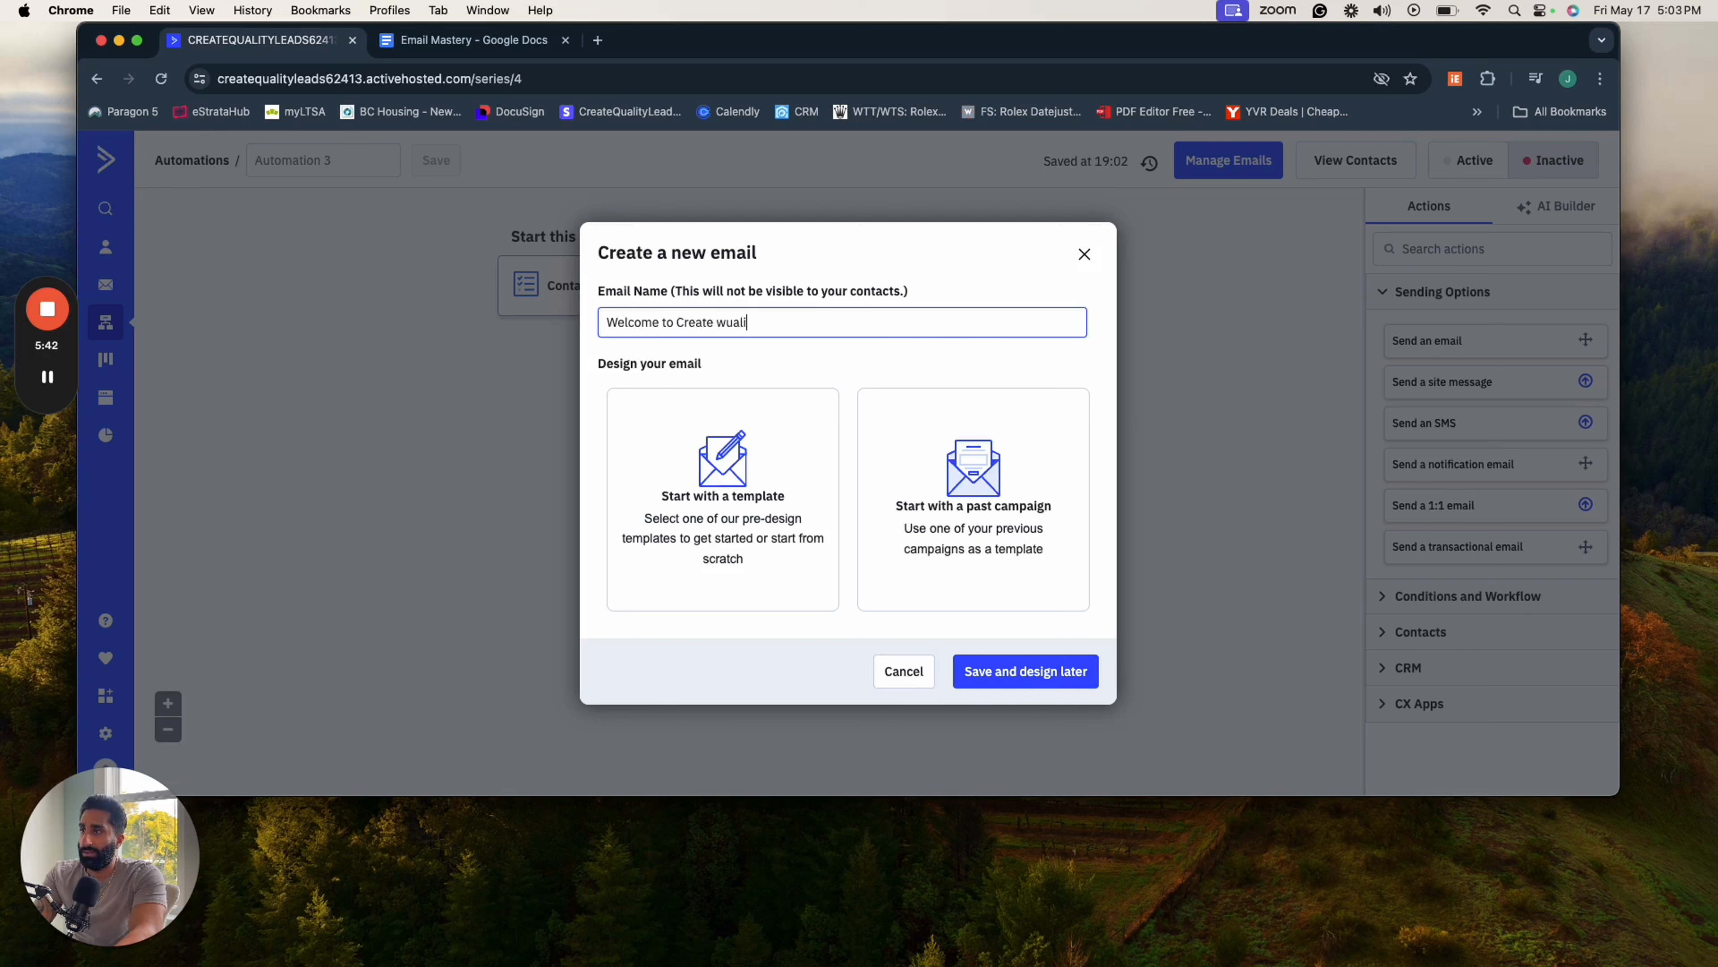
{"action": "key", "text": "BackSpace"}
{"action": "key", "text": "BackSpace"}
{"action": "key", "text": "BackSpace"}
{"action": "key", "text": "BackSpace"}
{"action": "key", "text": "BackSpace"}
{"action": "key", "text": "BackSpace"}
{"action": "key", "text": "BackSpace"}
{"action": "key", "text": "BackSpace"}
{"action": "key", "text": "BackSpace"}
{"action": "key", "text": "BackSpace"}
{"action": "key", "text": "BackSpace"}
{"action": "key", "text": "BackSpace"}
{"action": "key", "text": "BackSpace"}
{"action": "key", "text": "BackSpace"}
{"action": "key", "text": "BackSpace"}
{"action": "key", "text": "BackSpace"}
{"action": "key", "text": "BackSpace"}
{"action": "key", "text": "BackSpace"}
{"action": "key", "text": "BackSpace"}
{"action": "key", "text": "BackSpace"}
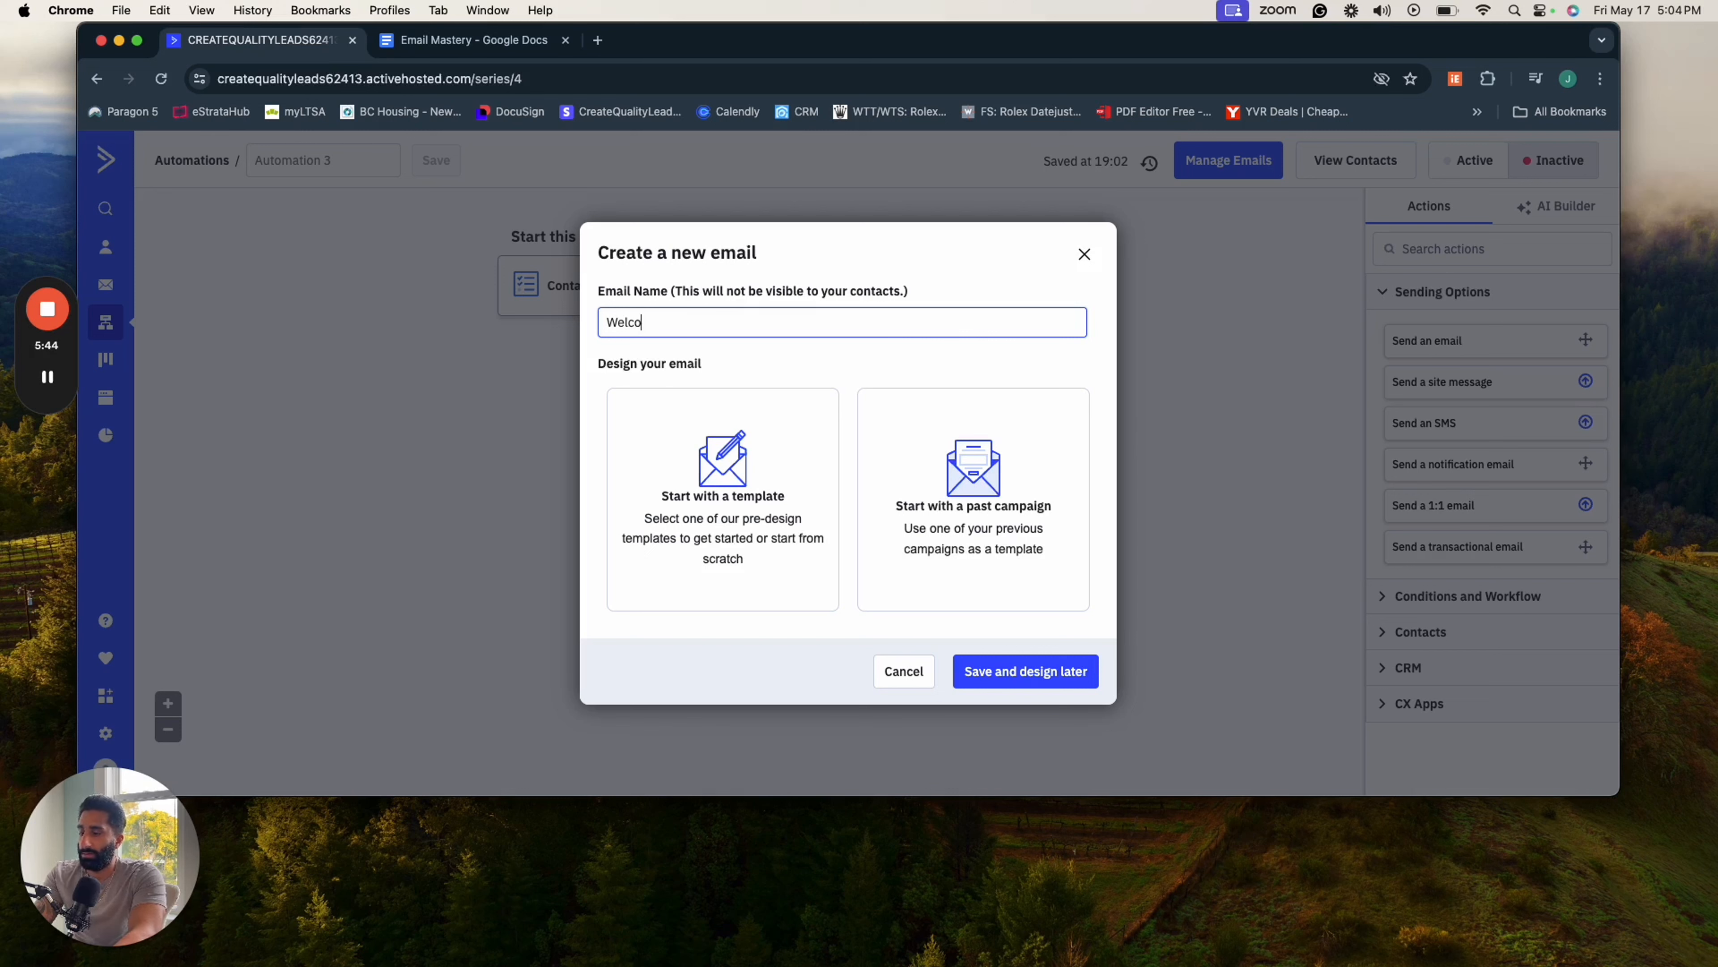
- Name the new email "Create quality leads welcome email" and start its design from a template
{"action": "type", "text": "Create u"}
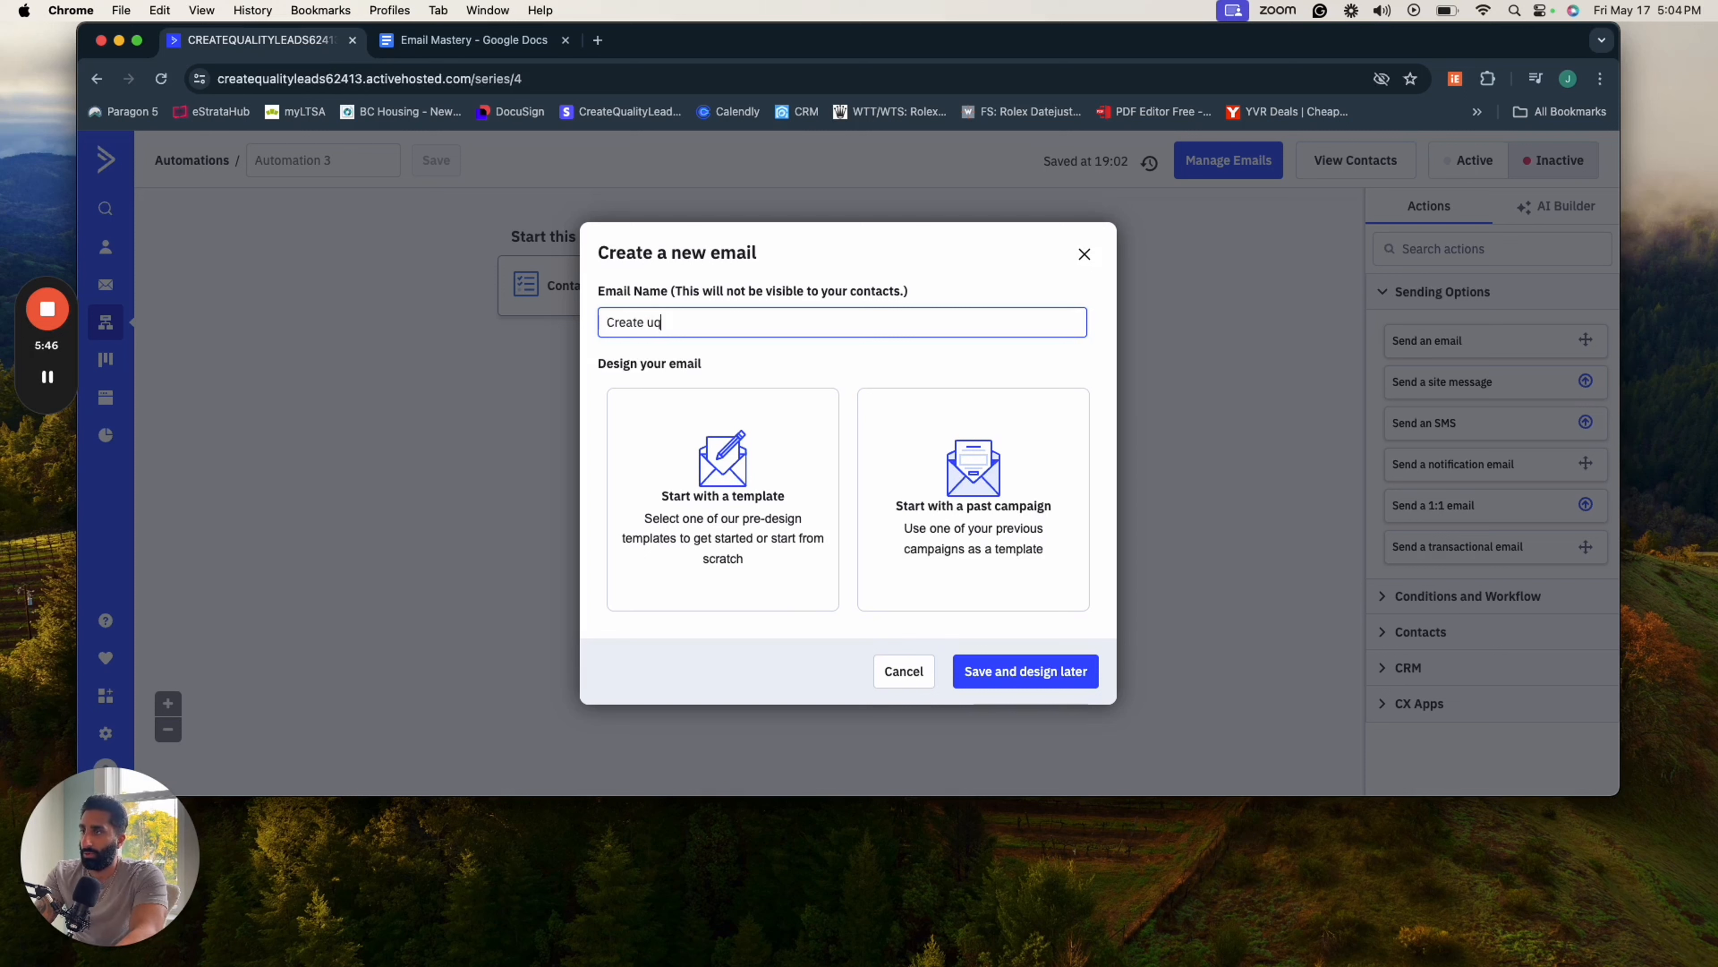
{"action": "type", "text": "uality lea"}
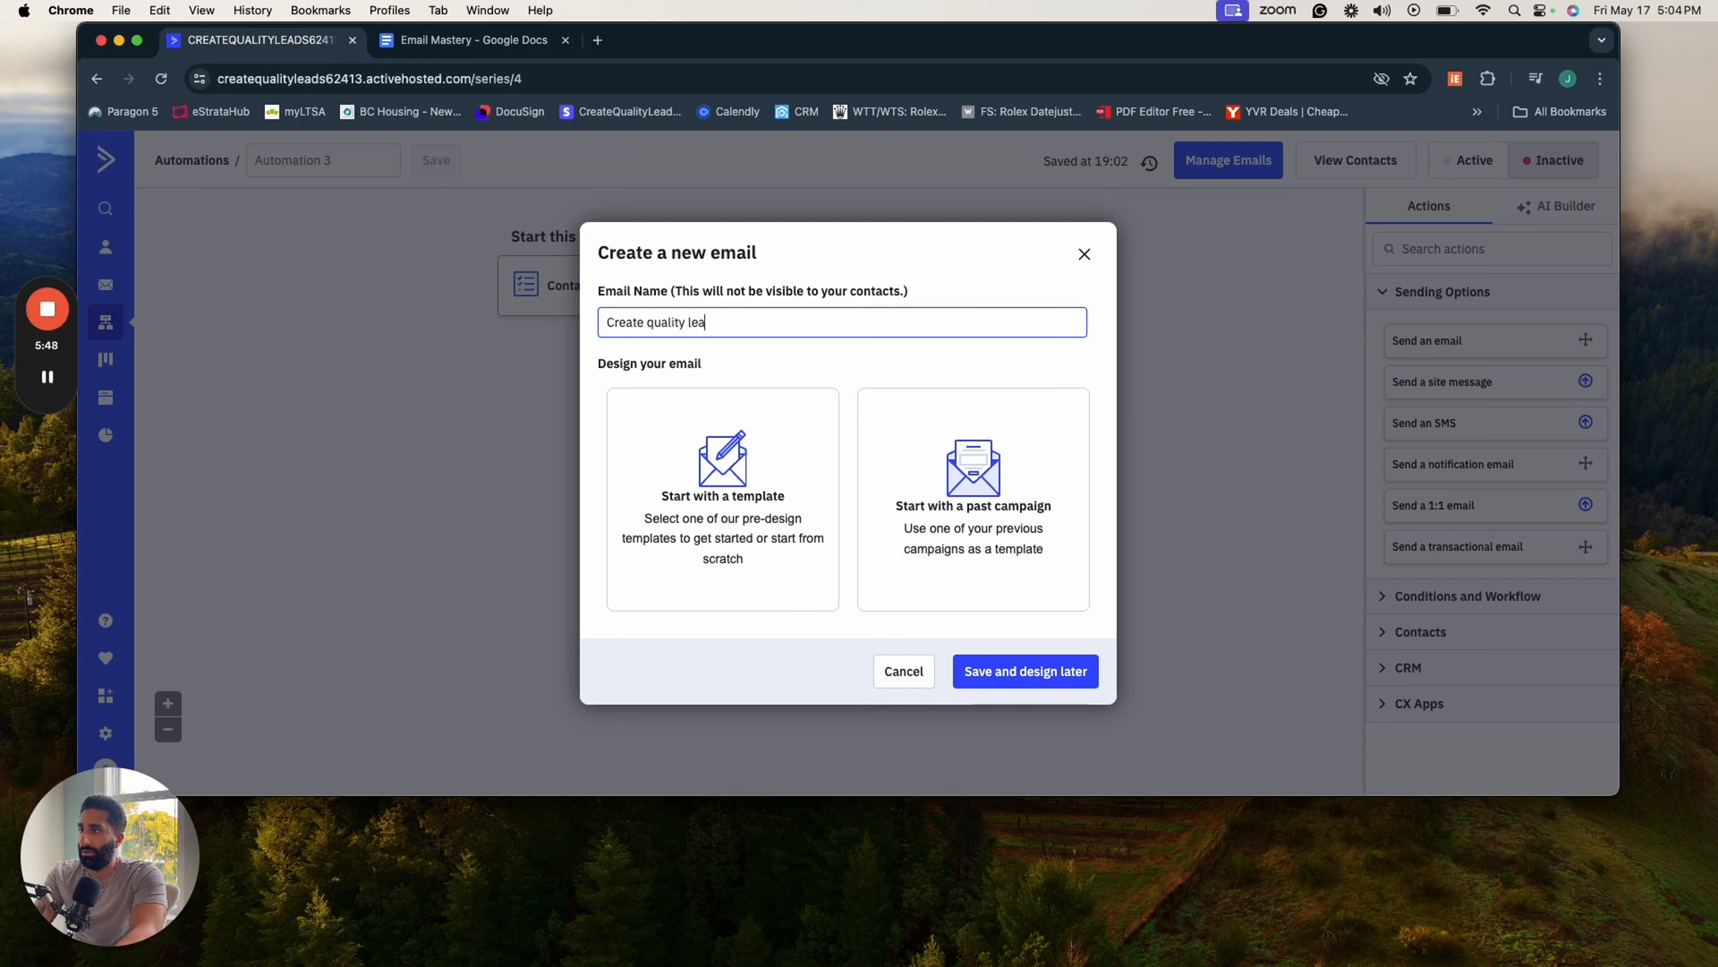
{"action": "type", "text": "ds welcome email"}
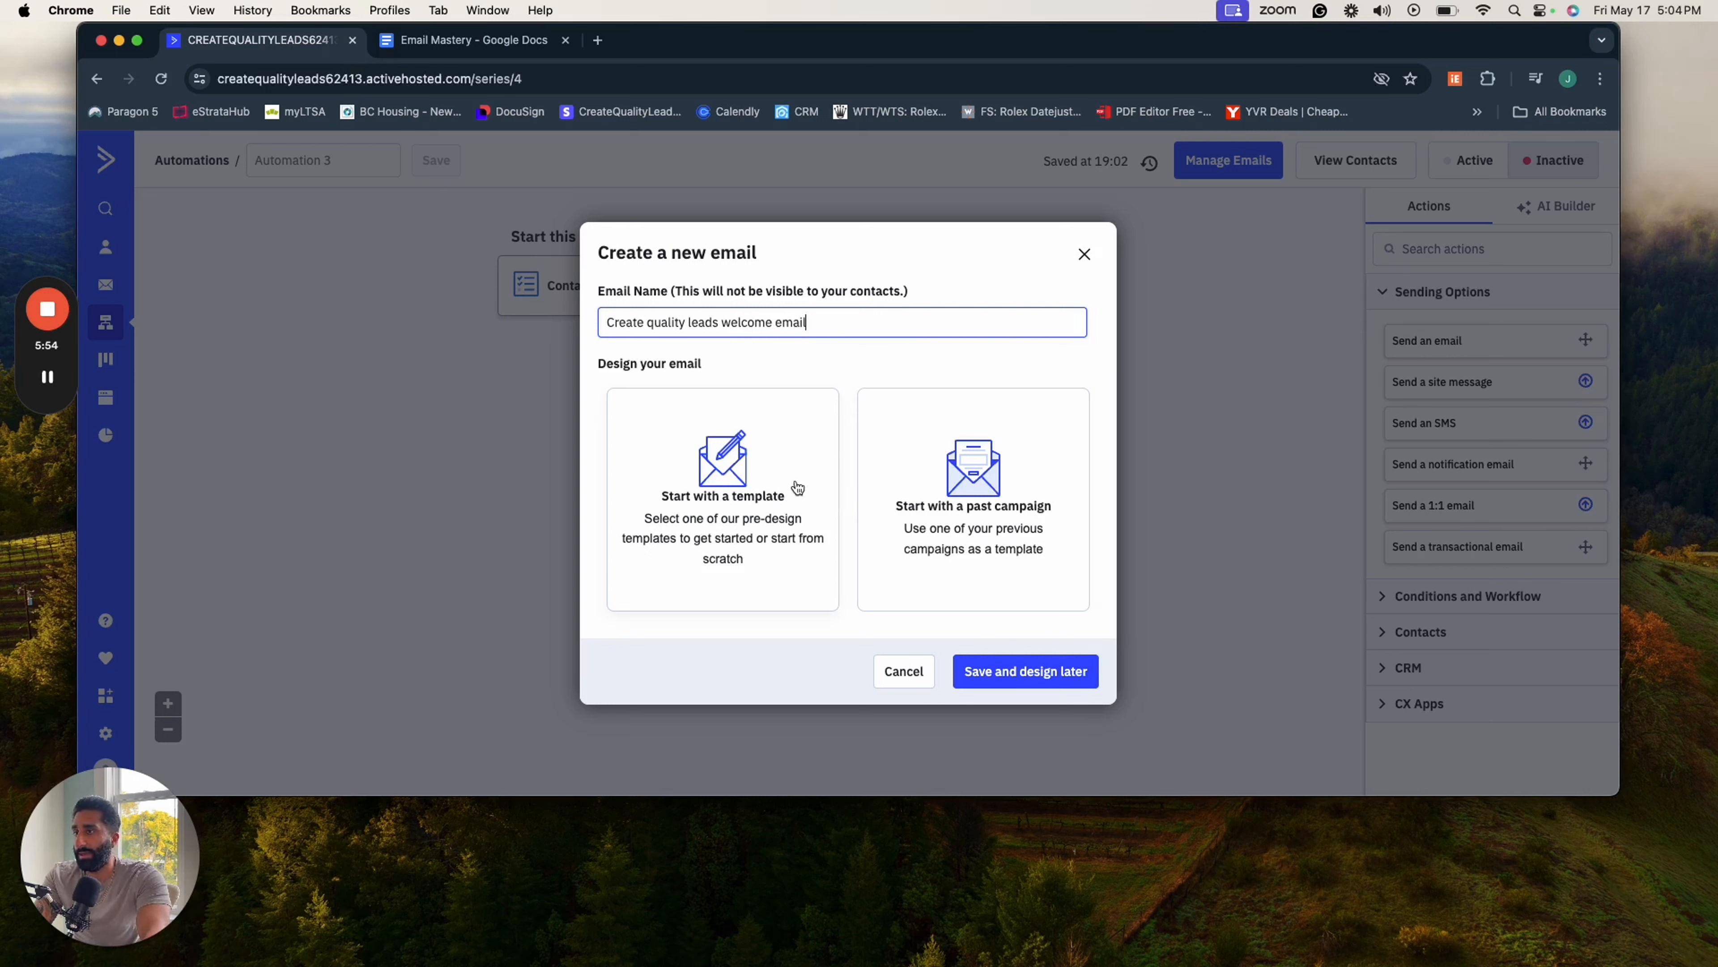
{"action": "left_click", "coordinate": [739, 517]}
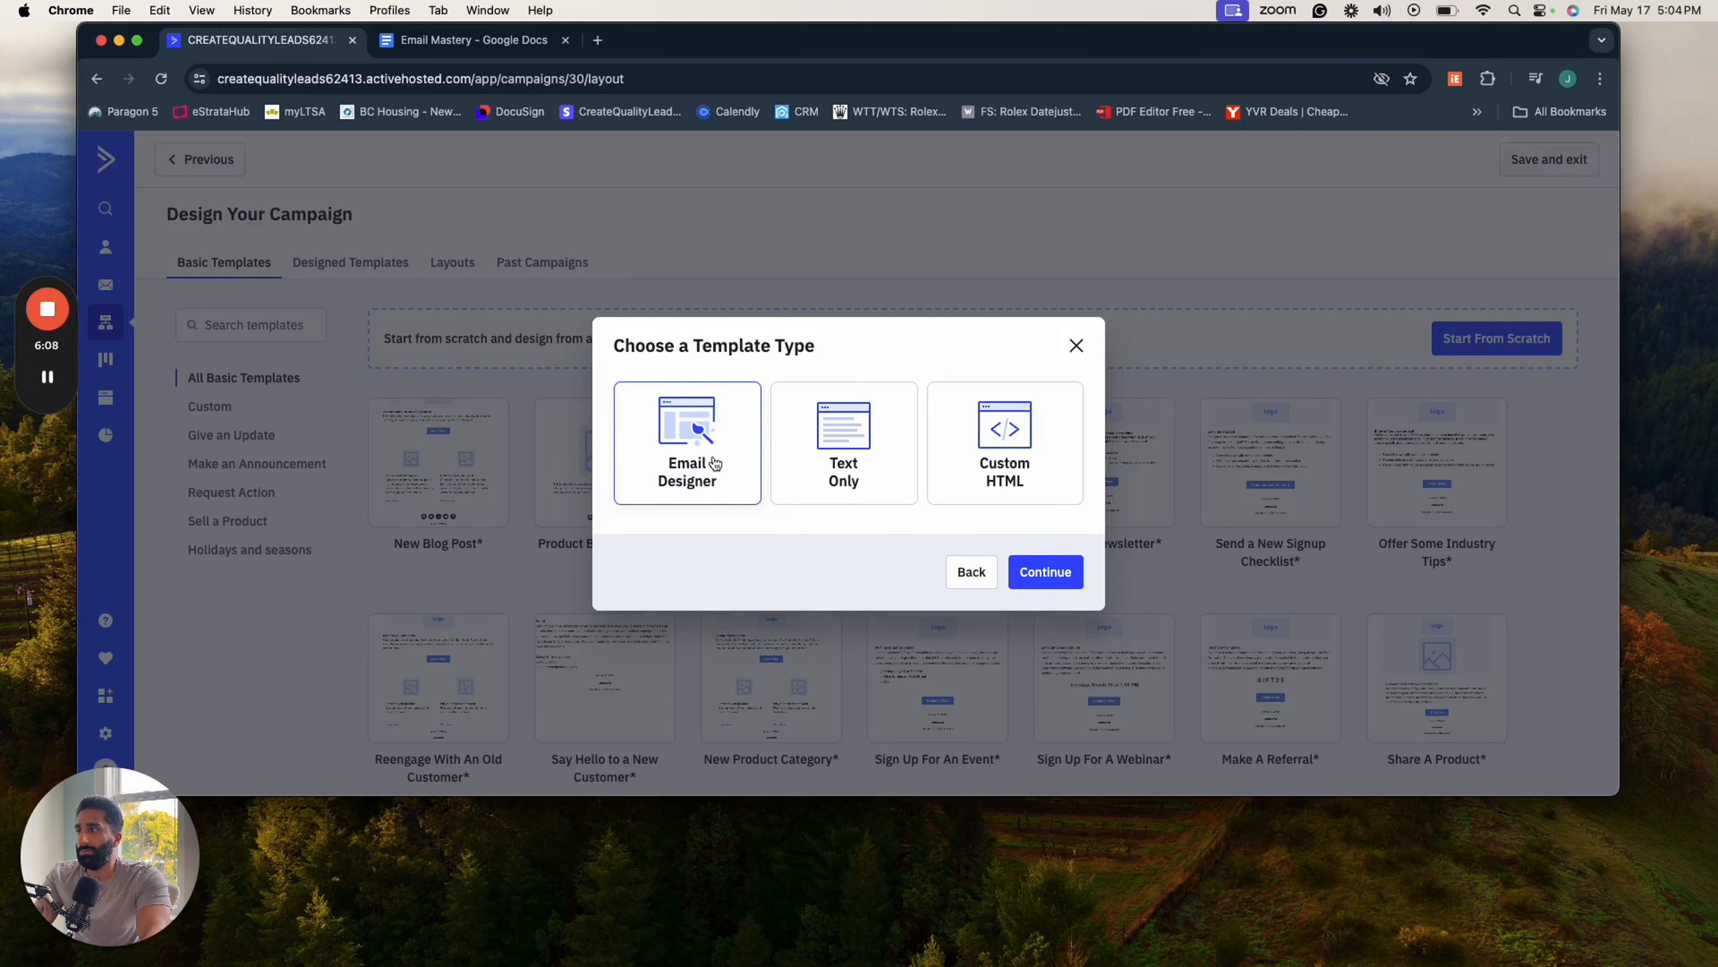
- Continue with the Email Designer type and select the Weekly Newsletter template from the Give an Update category
{"action": "left_click", "coordinate": [1056, 569]}
{"action": "scroll", "coordinate": [890, 554], "scroll_direction": "down", "scroll_amount": 2}
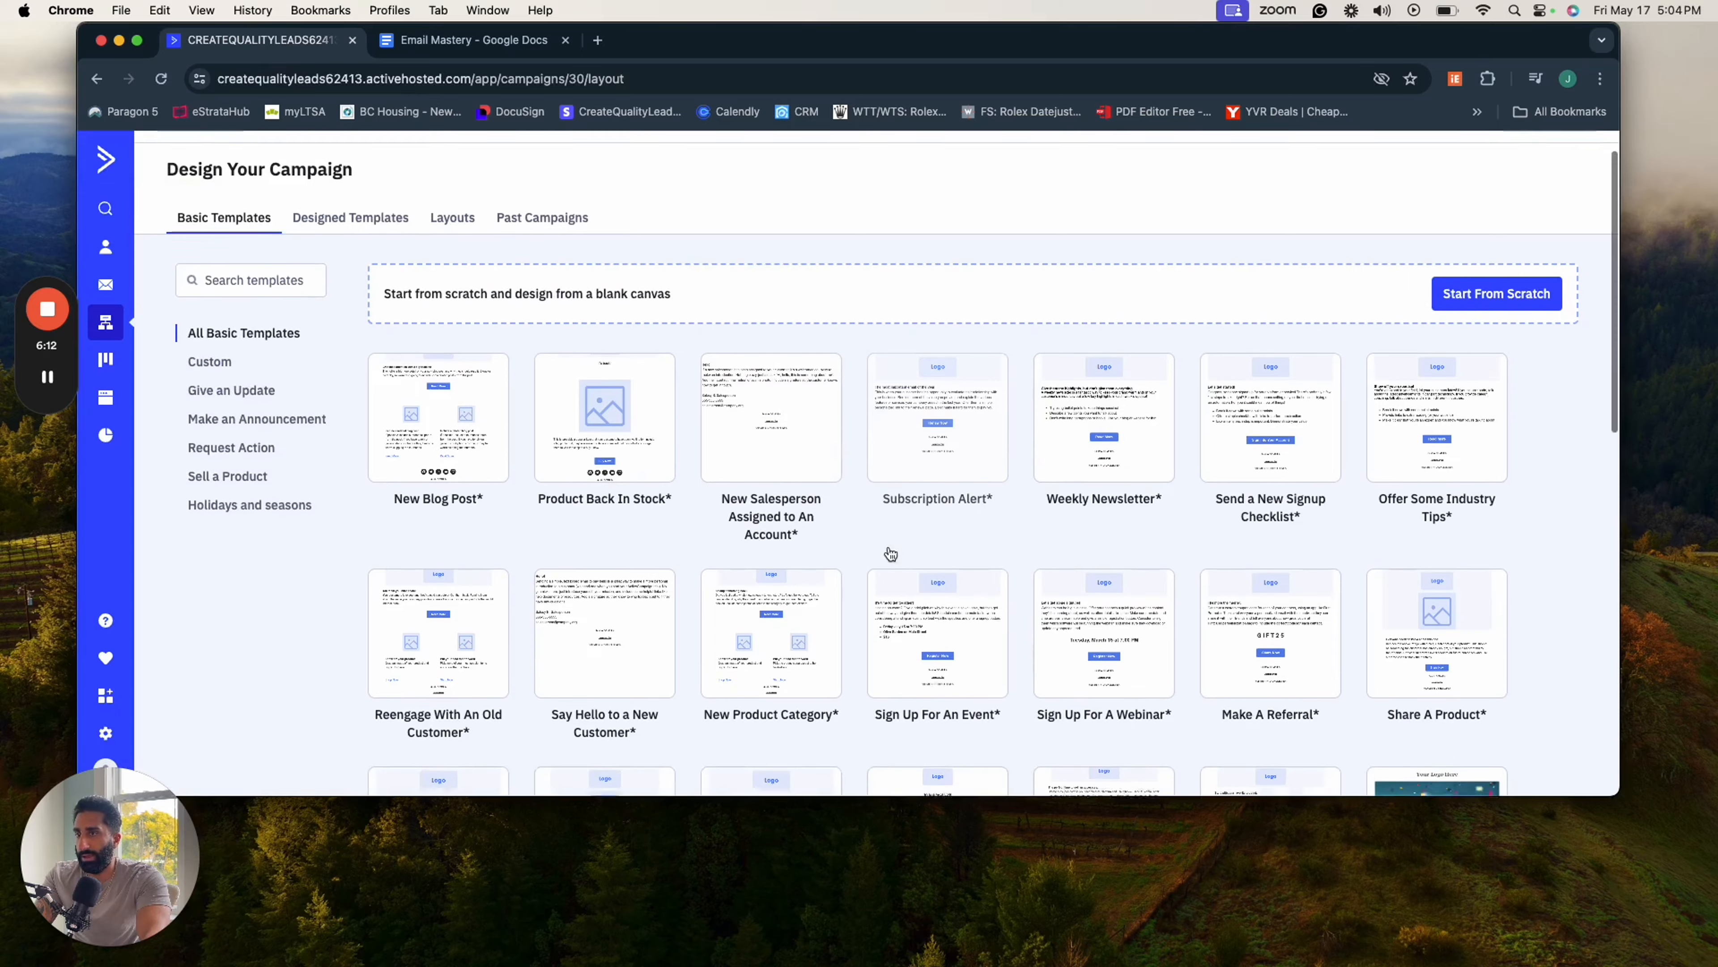
{"action": "scroll", "coordinate": [891, 553], "scroll_direction": "down", "scroll_amount": 5}
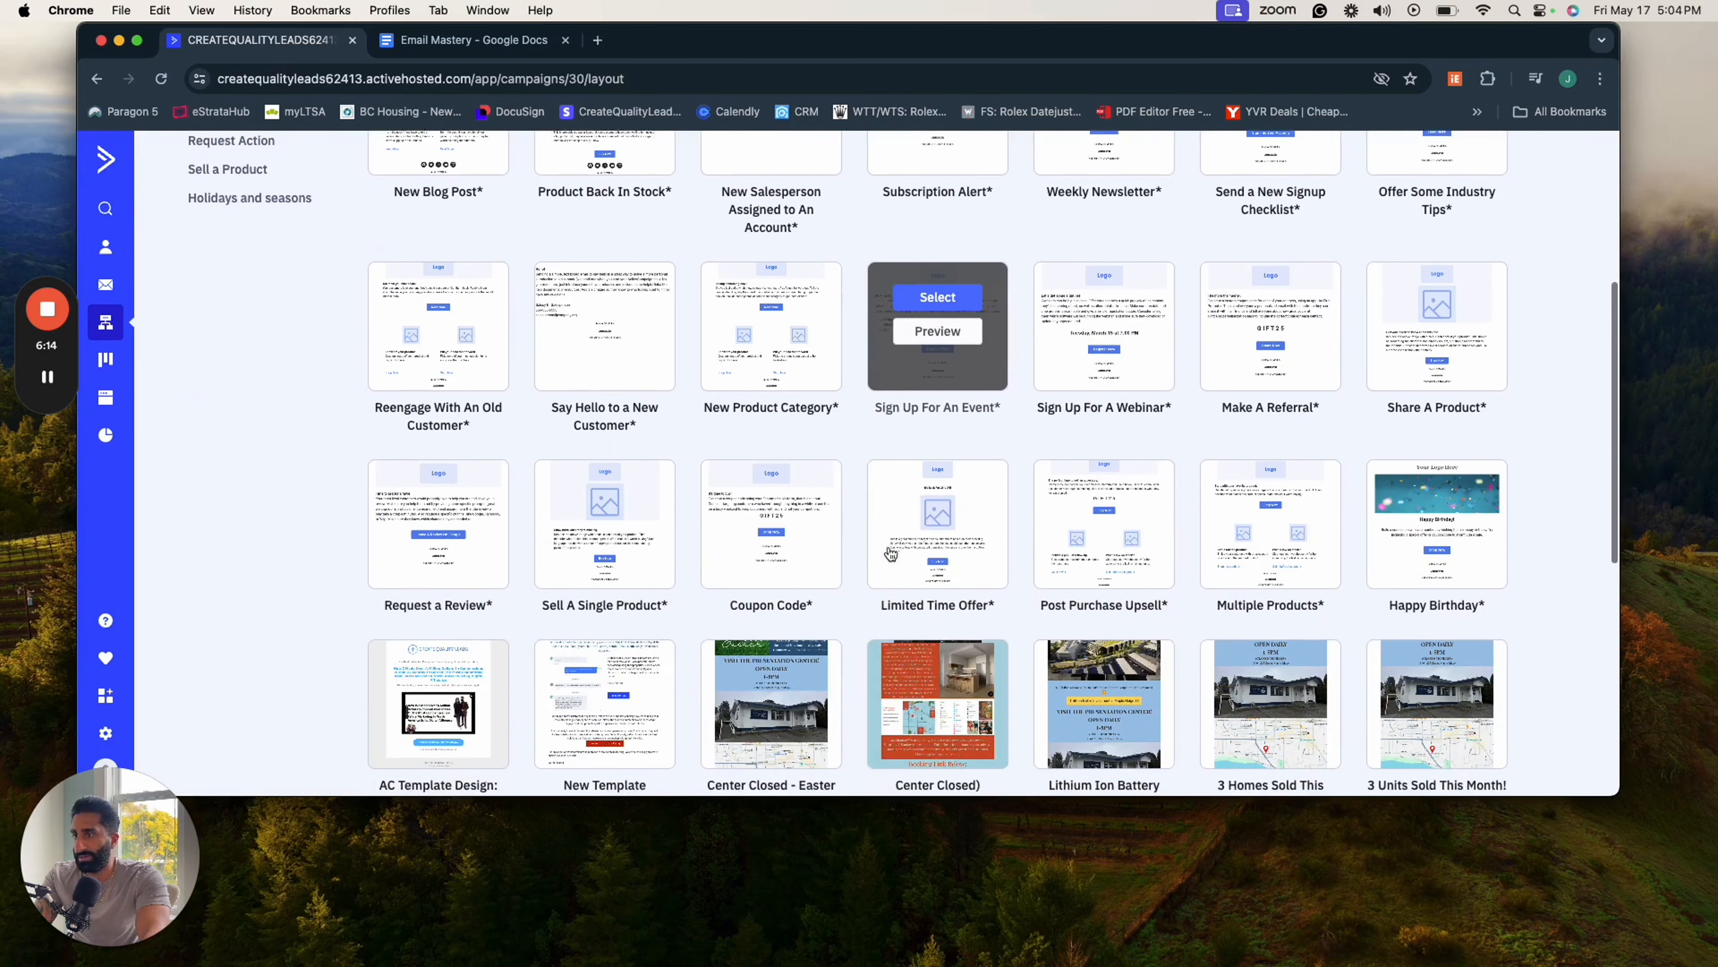
{"action": "scroll", "coordinate": [891, 554], "scroll_direction": "down", "scroll_amount": 2}
{"action": "scroll", "coordinate": [891, 554], "scroll_direction": "up", "scroll_amount": 2}
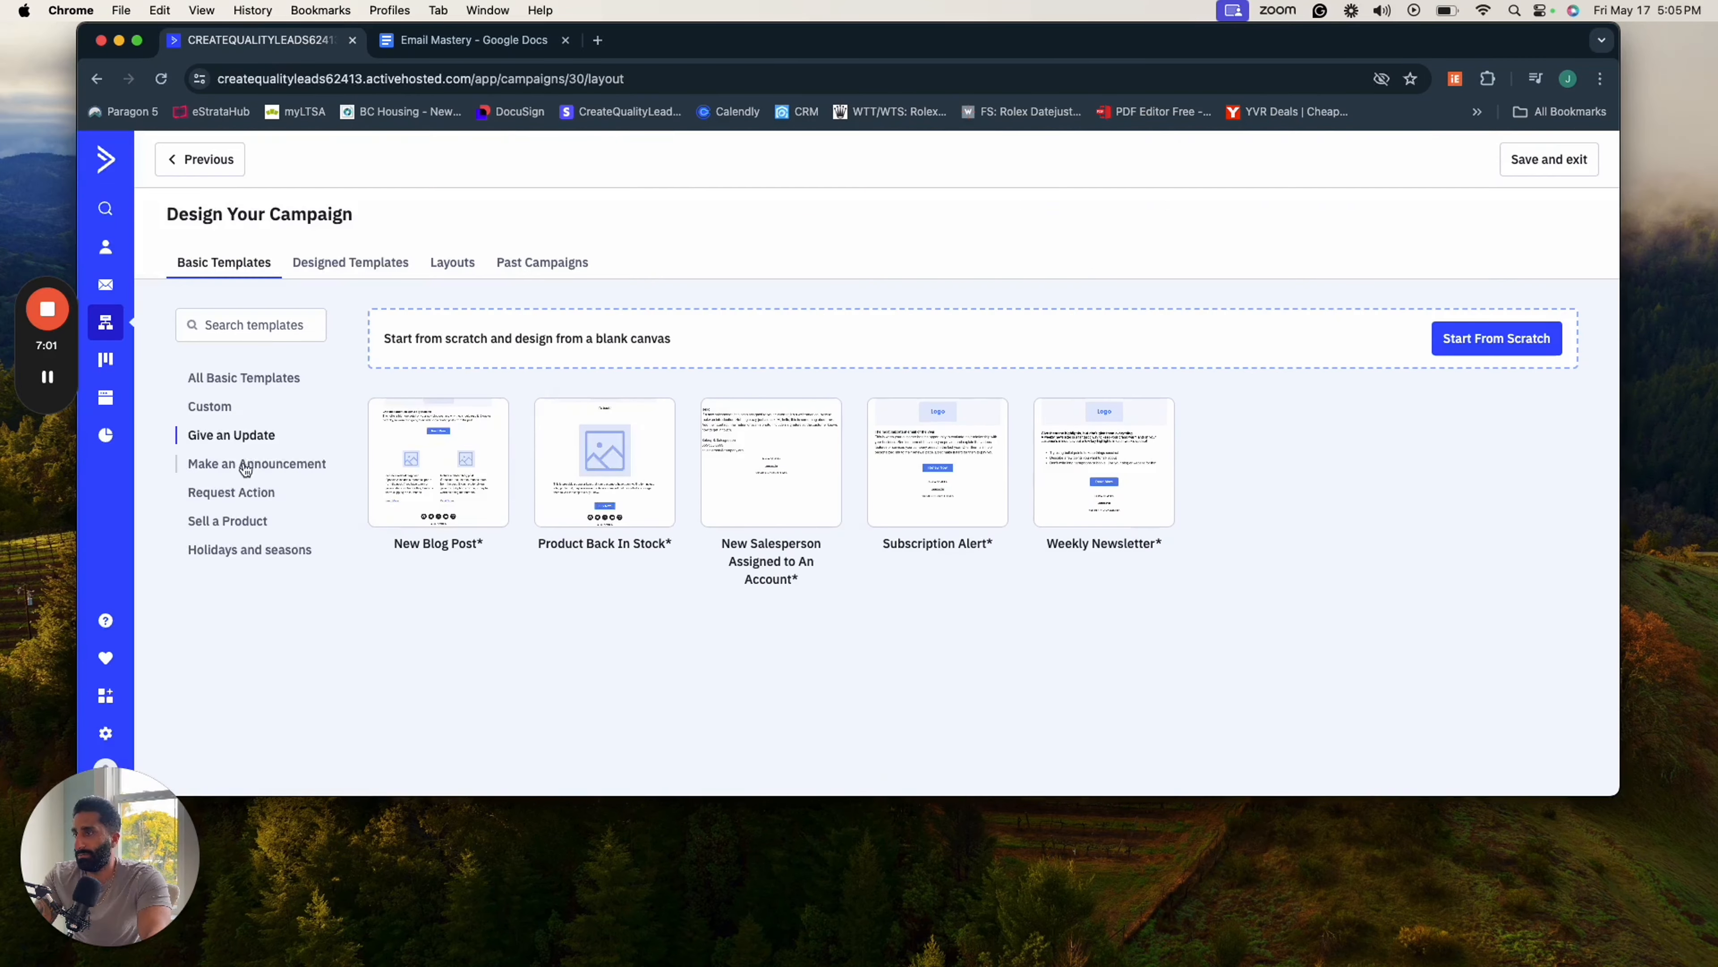
{"action": "mouse_move", "coordinate": [1096, 474]}
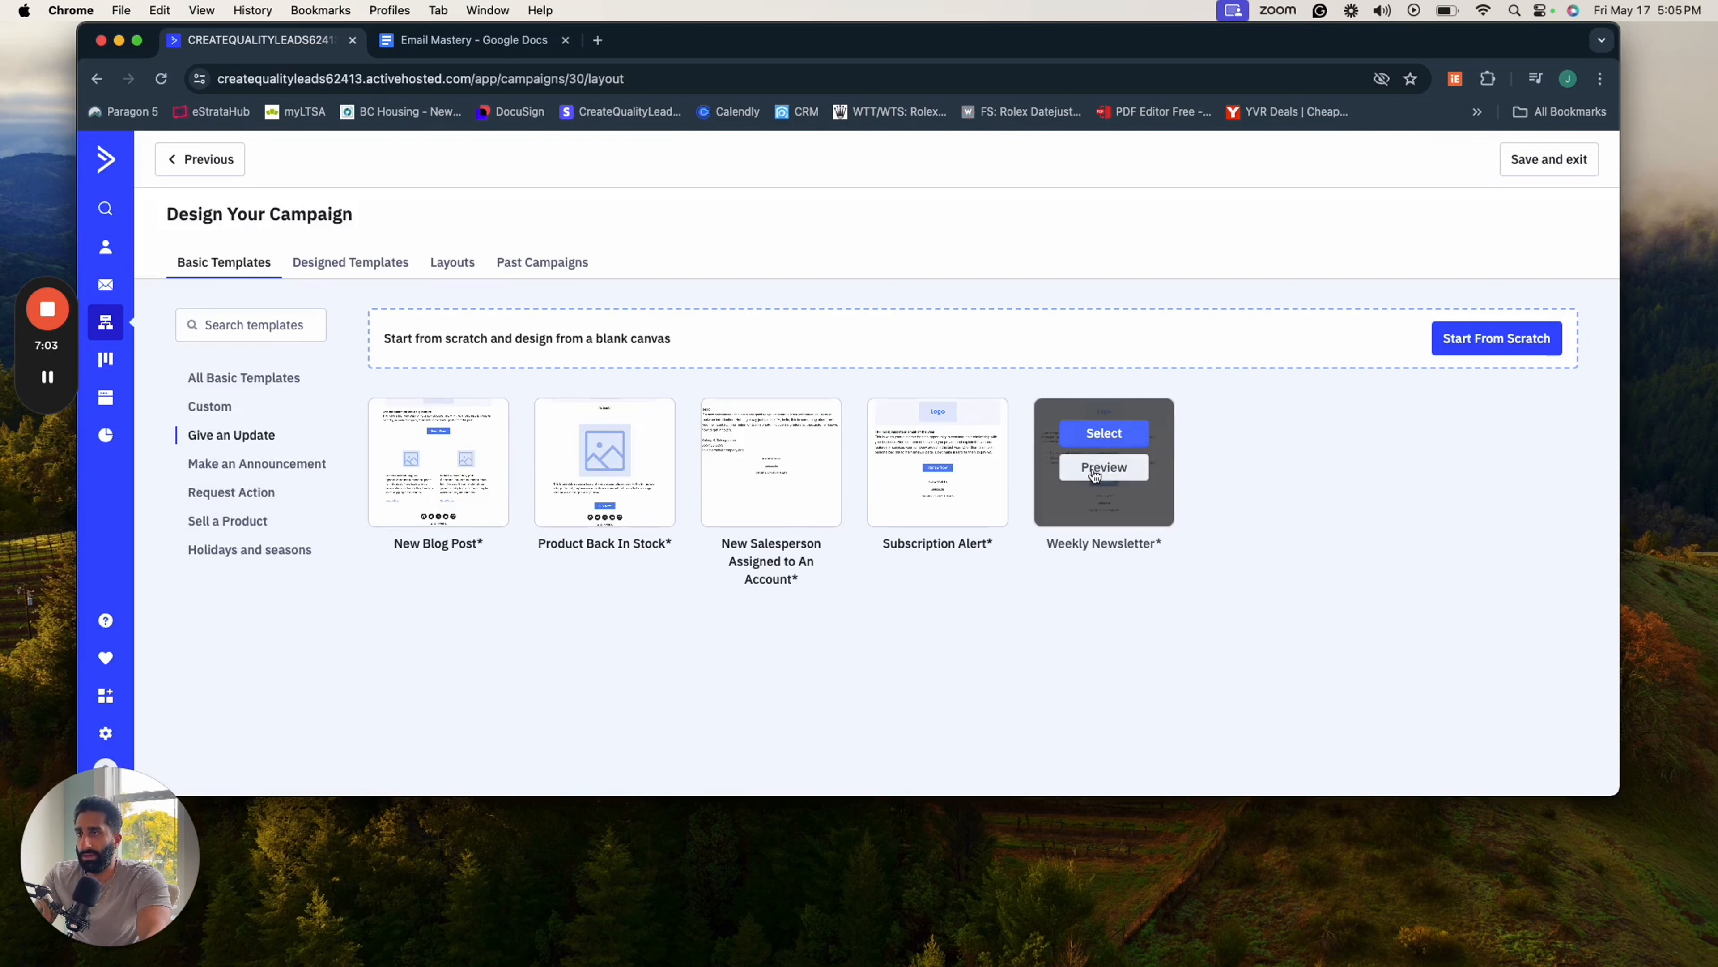
{"action": "left_click", "coordinate": [1098, 439]}
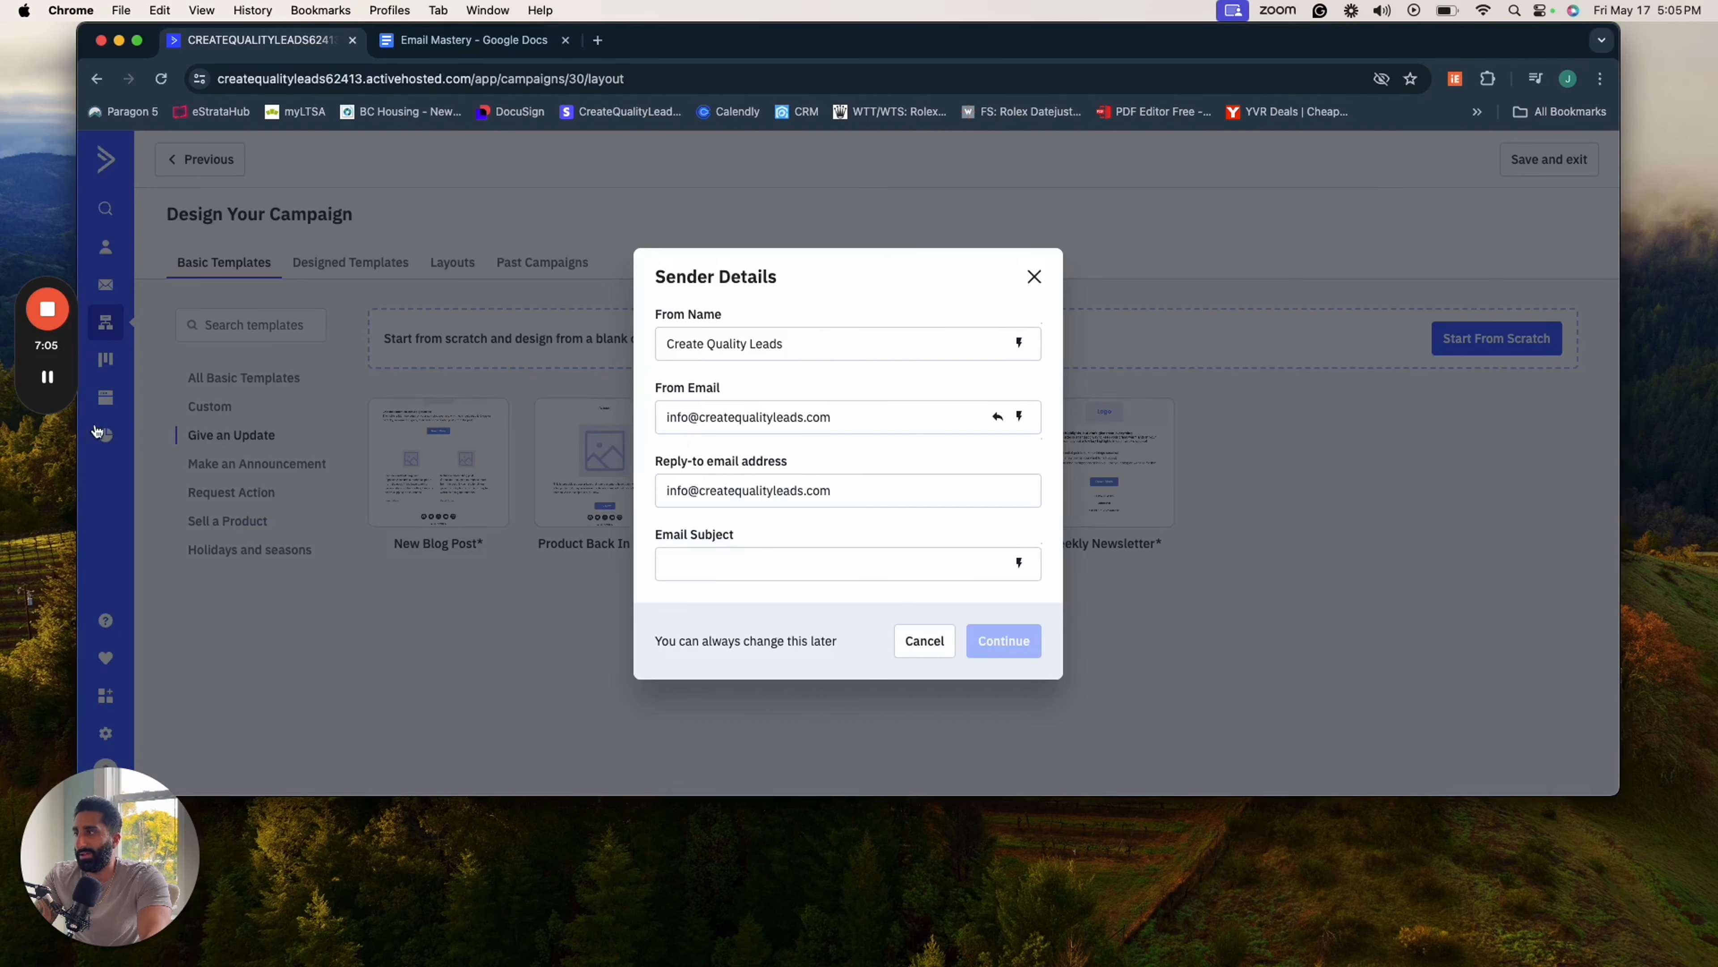
{"action": "left_click", "coordinate": [747, 356]}
{"action": "left_click_drag", "start_coordinate": [673, 315], "coordinate": [723, 317]}
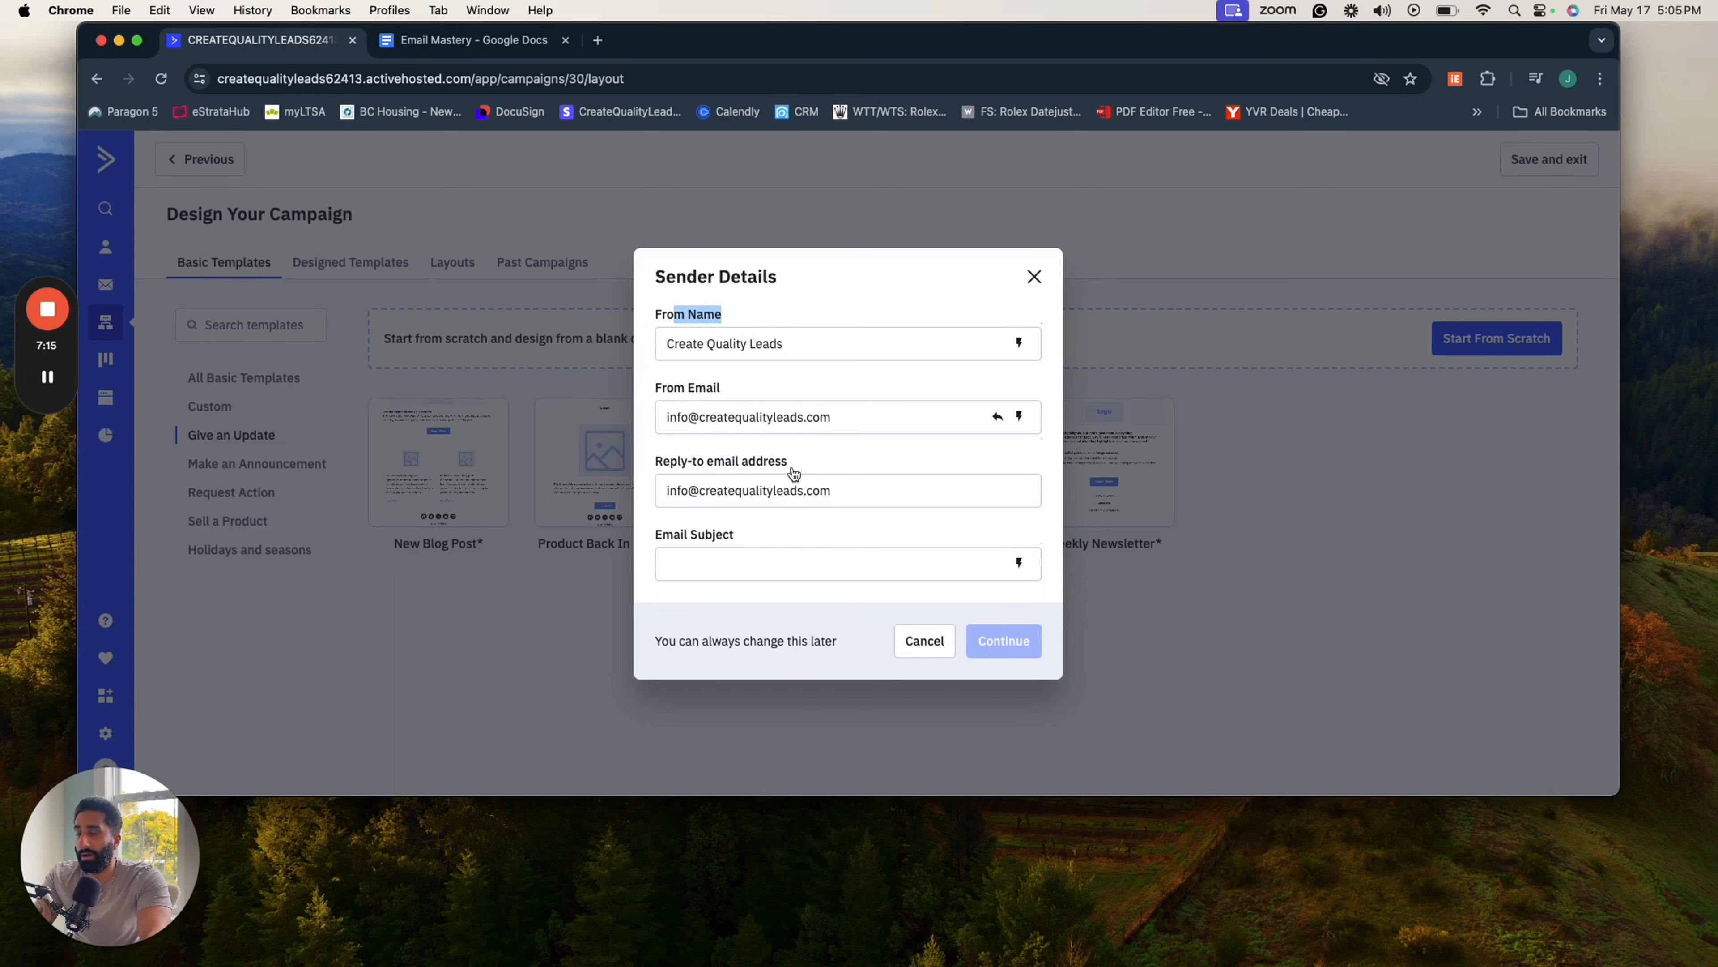
{"action": "left_click", "coordinate": [714, 555]}
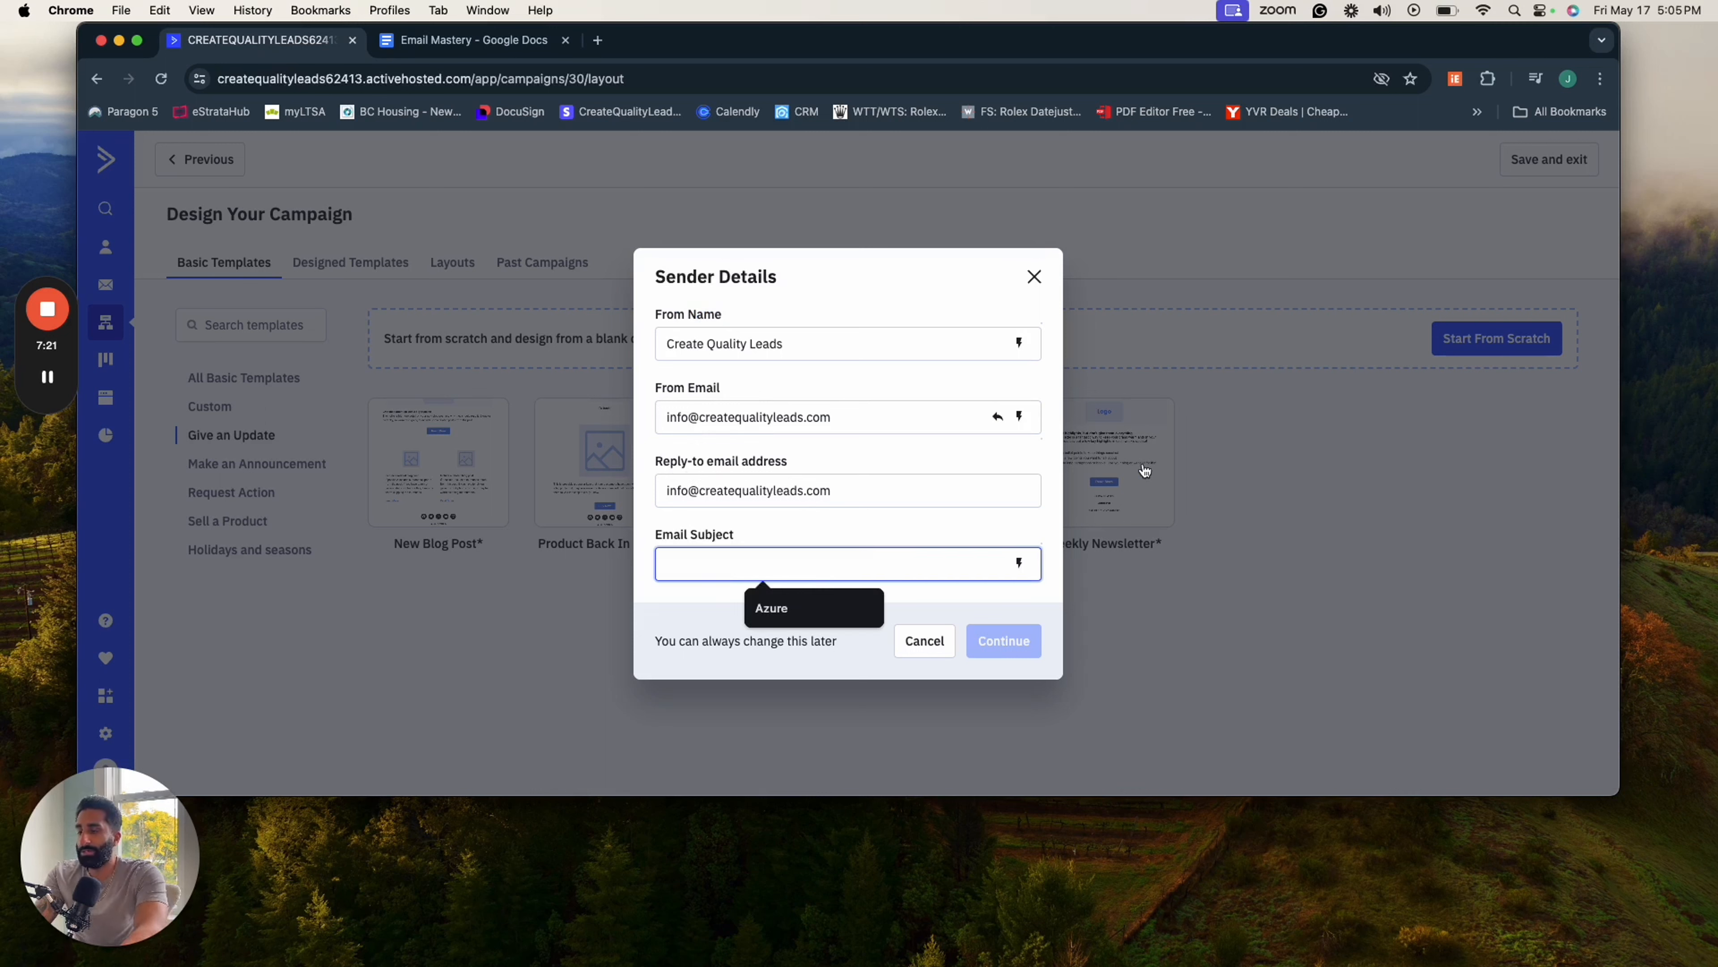
{"action": "type", "text": "Wel"}
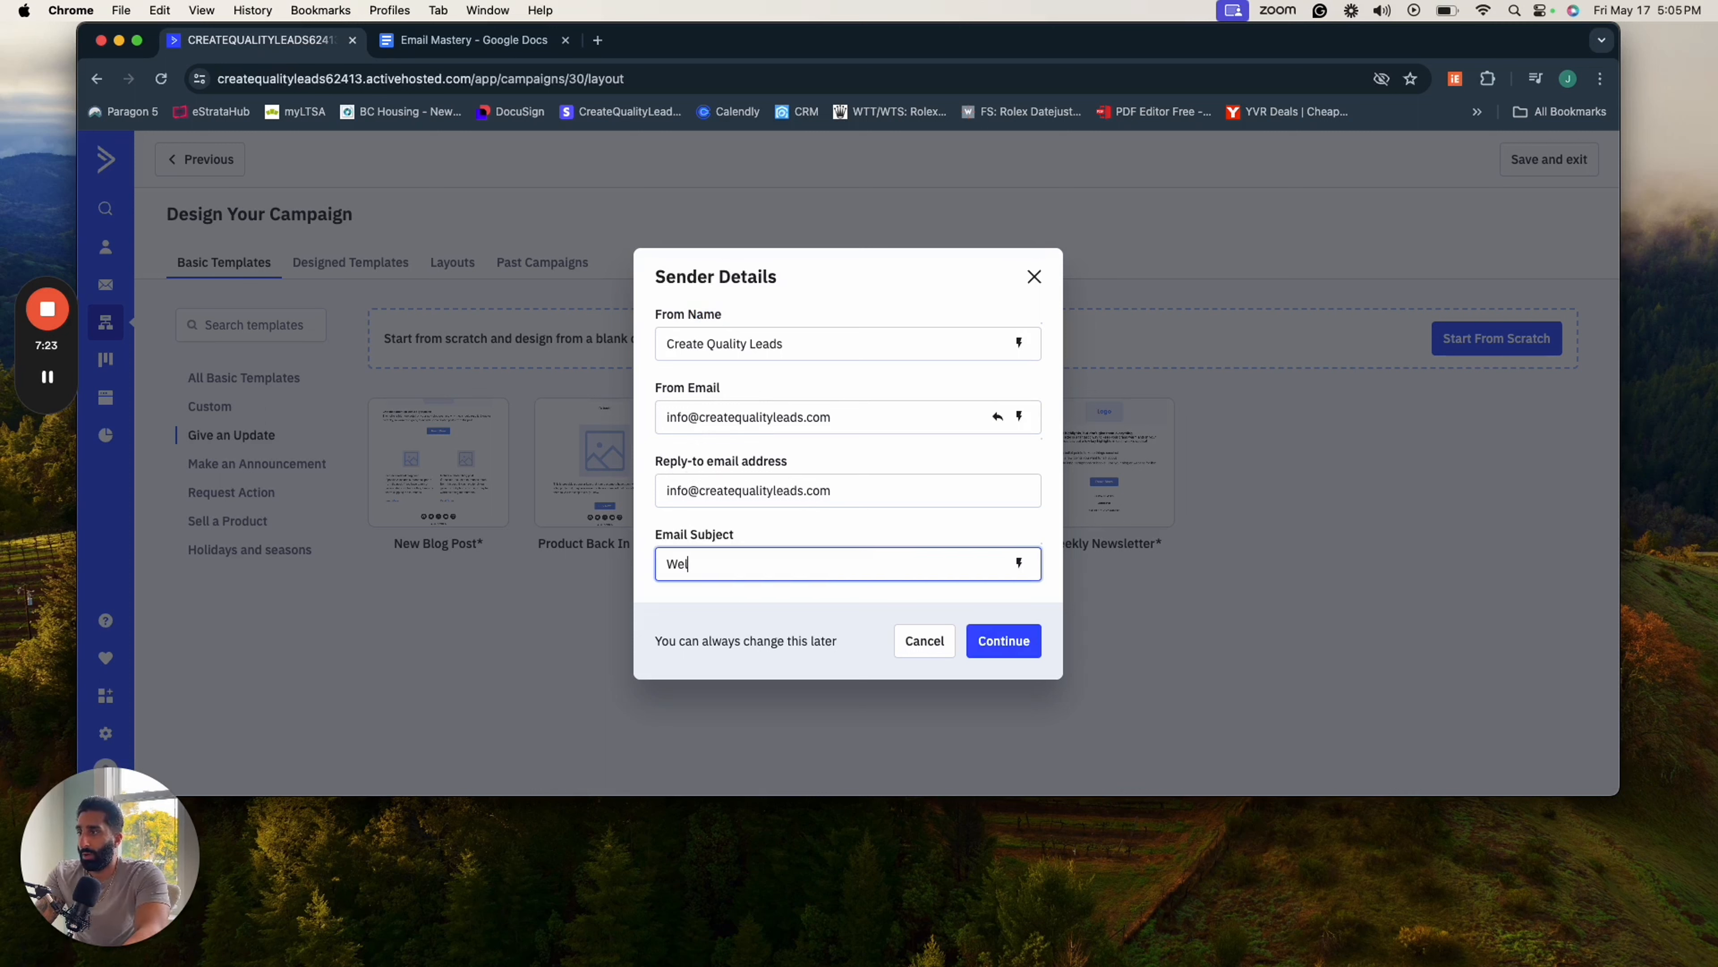
{"action": "type", "text": "come to"}
{"action": "key", "text": "BackSpace"}
{"action": "key", "text": "BackSpace"}
{"action": "key", "text": "BackSpace"}
{"action": "key", "text": "BackSpace"}
{"action": "key", "text": "BackSpace"}
{"action": "key", "text": "BackSpace"}
{"action": "key", "text": "BackSpace"}
{"action": "key", "text": "BackSpace"}
{"action": "key", "text": "BackSpace"}
{"action": "key", "text": "BackSpace"}
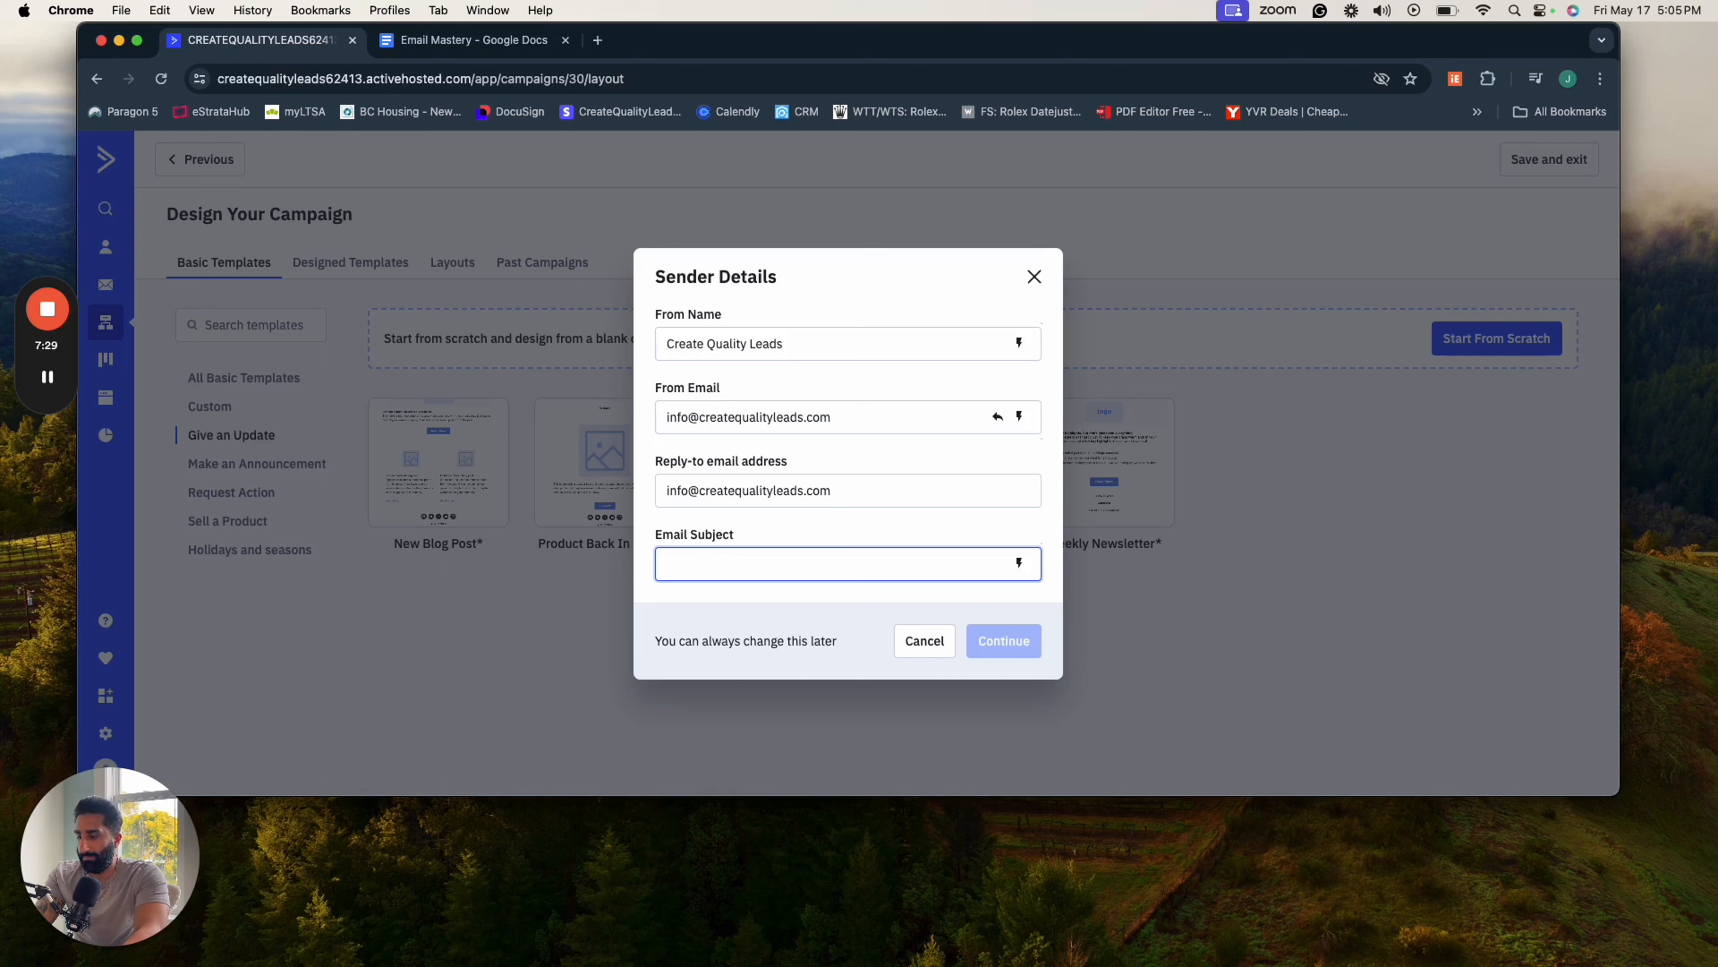
- Set the email subject to "Here's access to your free course..." and continue to the email editor
{"action": "type", "text": "Here's you"}
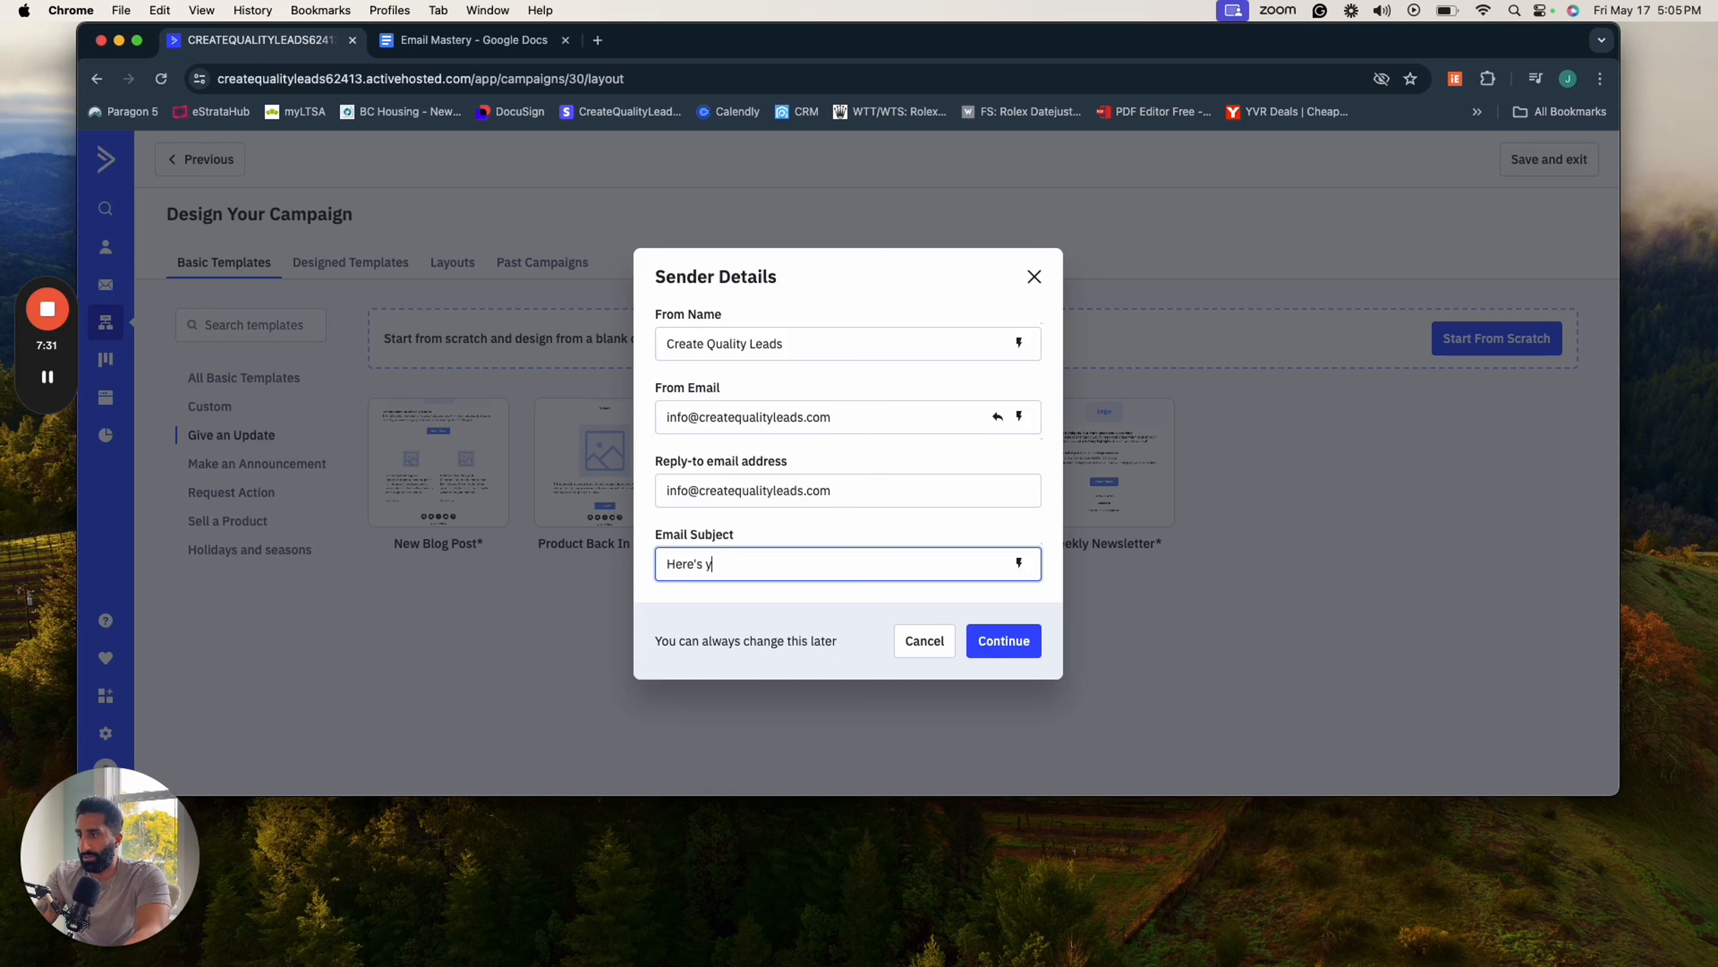
{"action": "key", "text": "BackSpace"}
{"action": "key", "text": "BackSpace"}
{"action": "key", "text": "BackSpace"}
{"action": "type", "text": "access to your"}
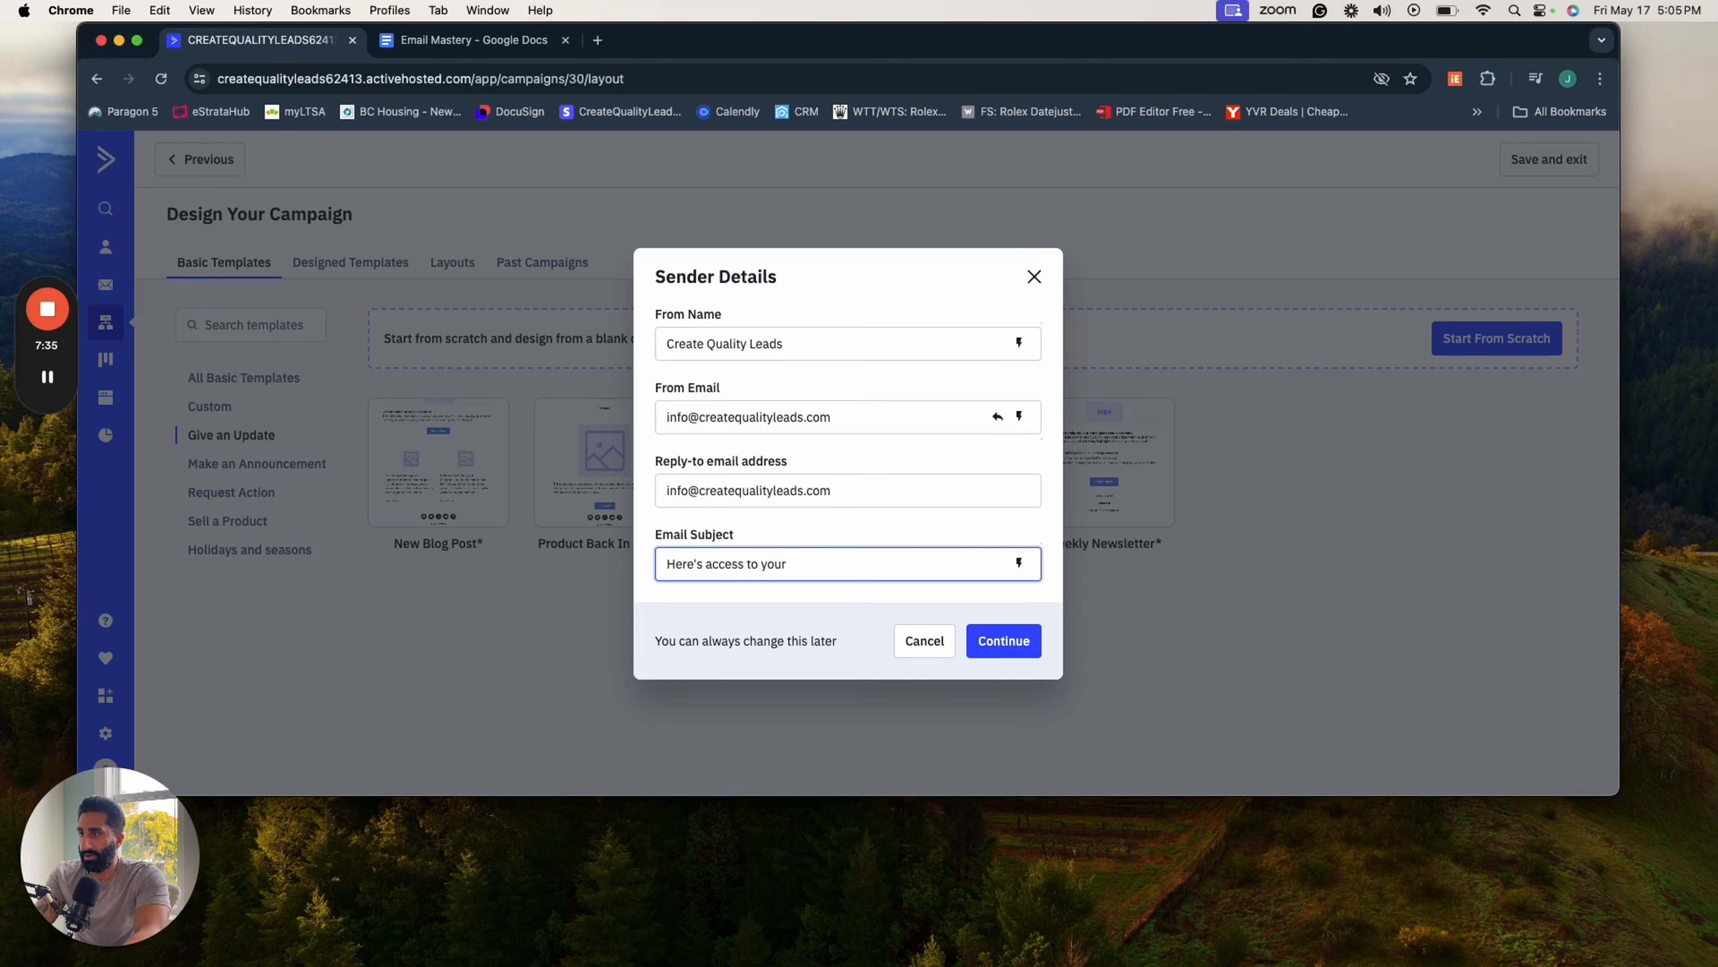
{"action": "type", "text": " free course ..."}
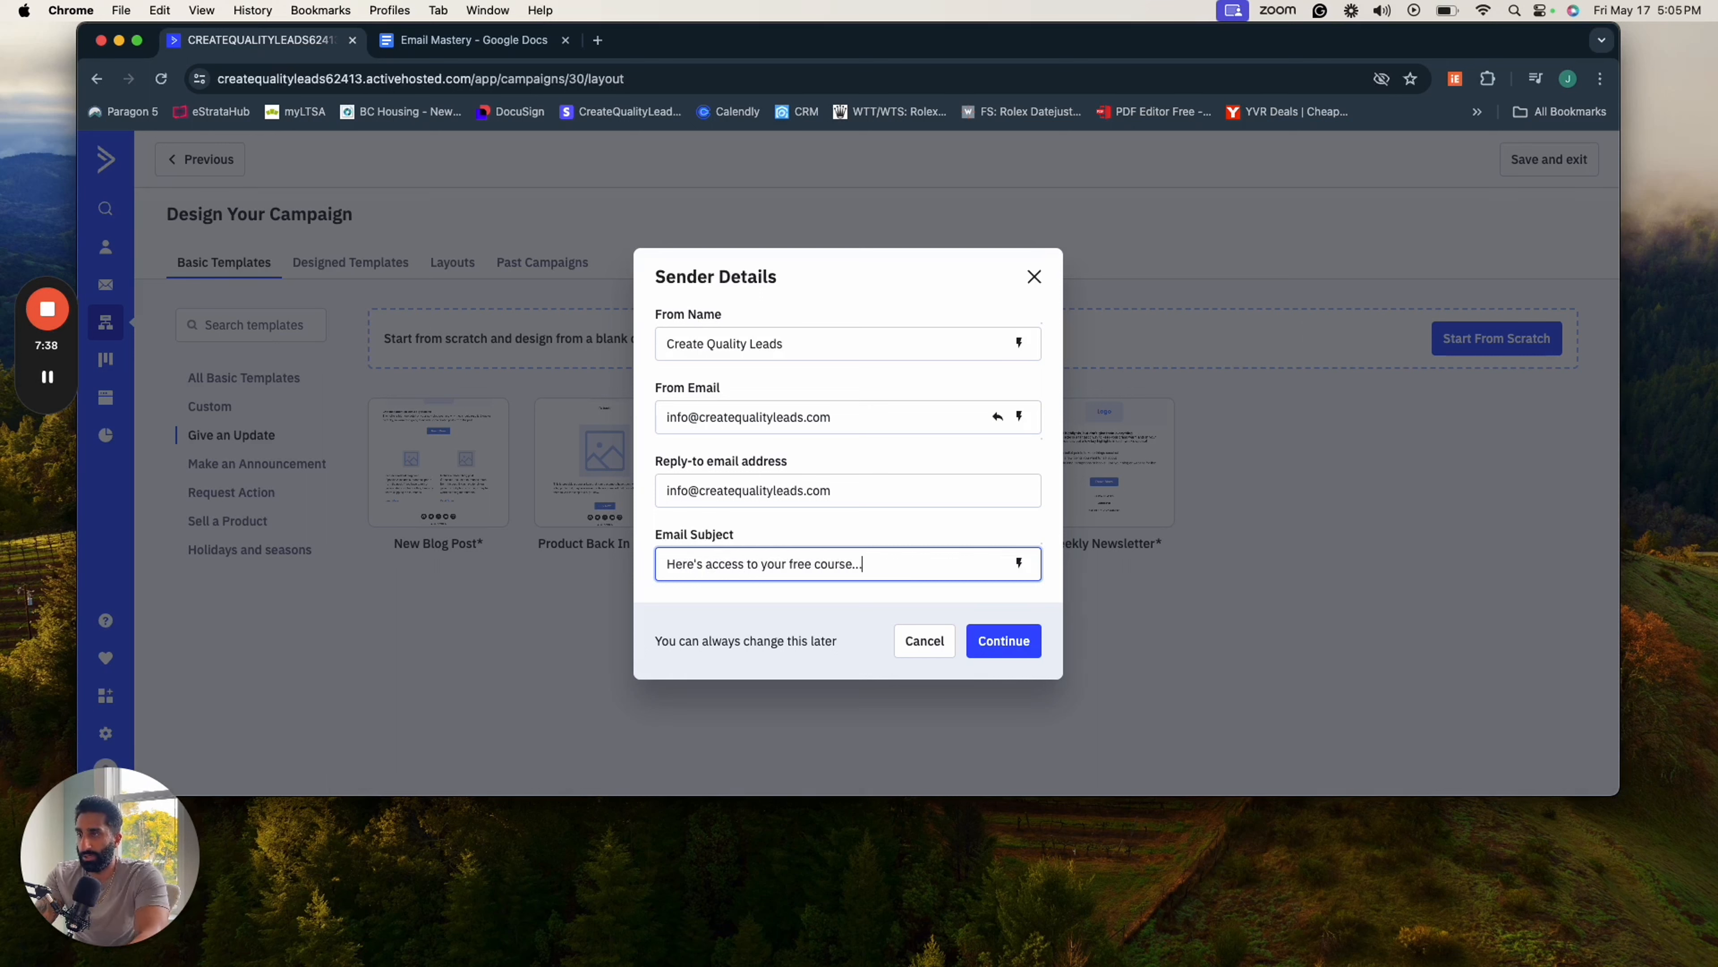
{"action": "left_click", "coordinate": [1033, 648]}
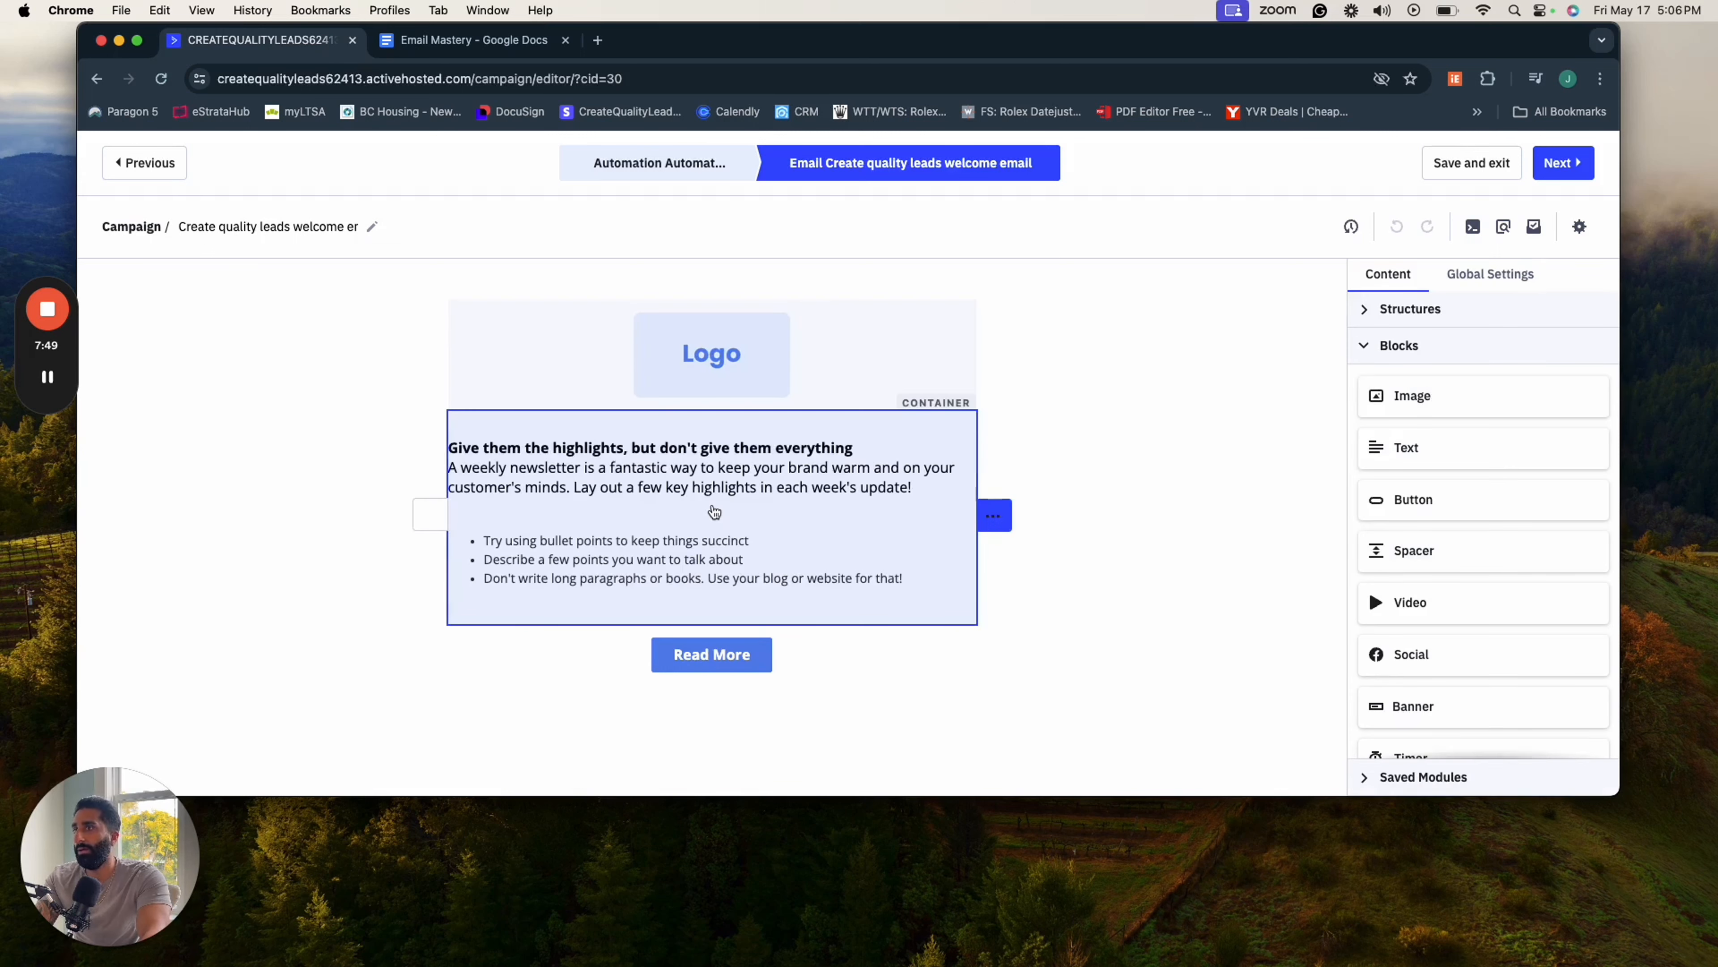
- Replace the template's logo placeholder with the Create Quality Leads logo from the Content Manager
{"action": "scroll", "coordinate": [716, 505], "scroll_direction": "down", "scroll_amount": 1}
{"action": "scroll", "coordinate": [718, 509], "scroll_direction": "up", "scroll_amount": 1}
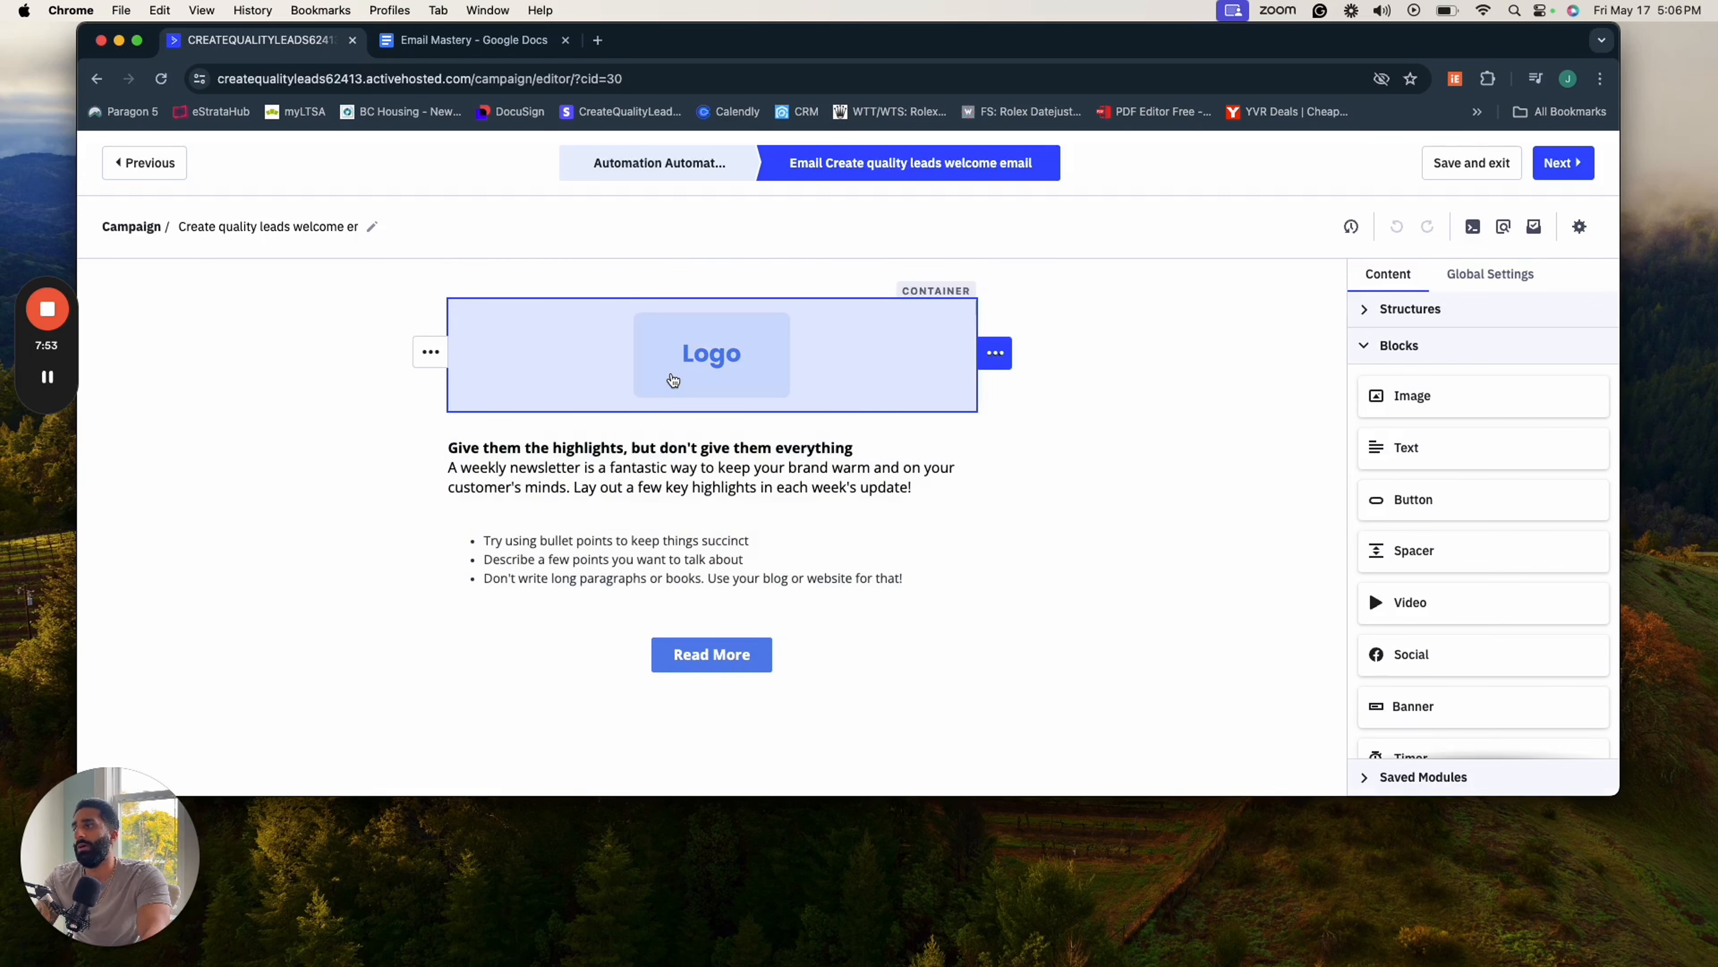
{"action": "left_click", "coordinate": [673, 379]}
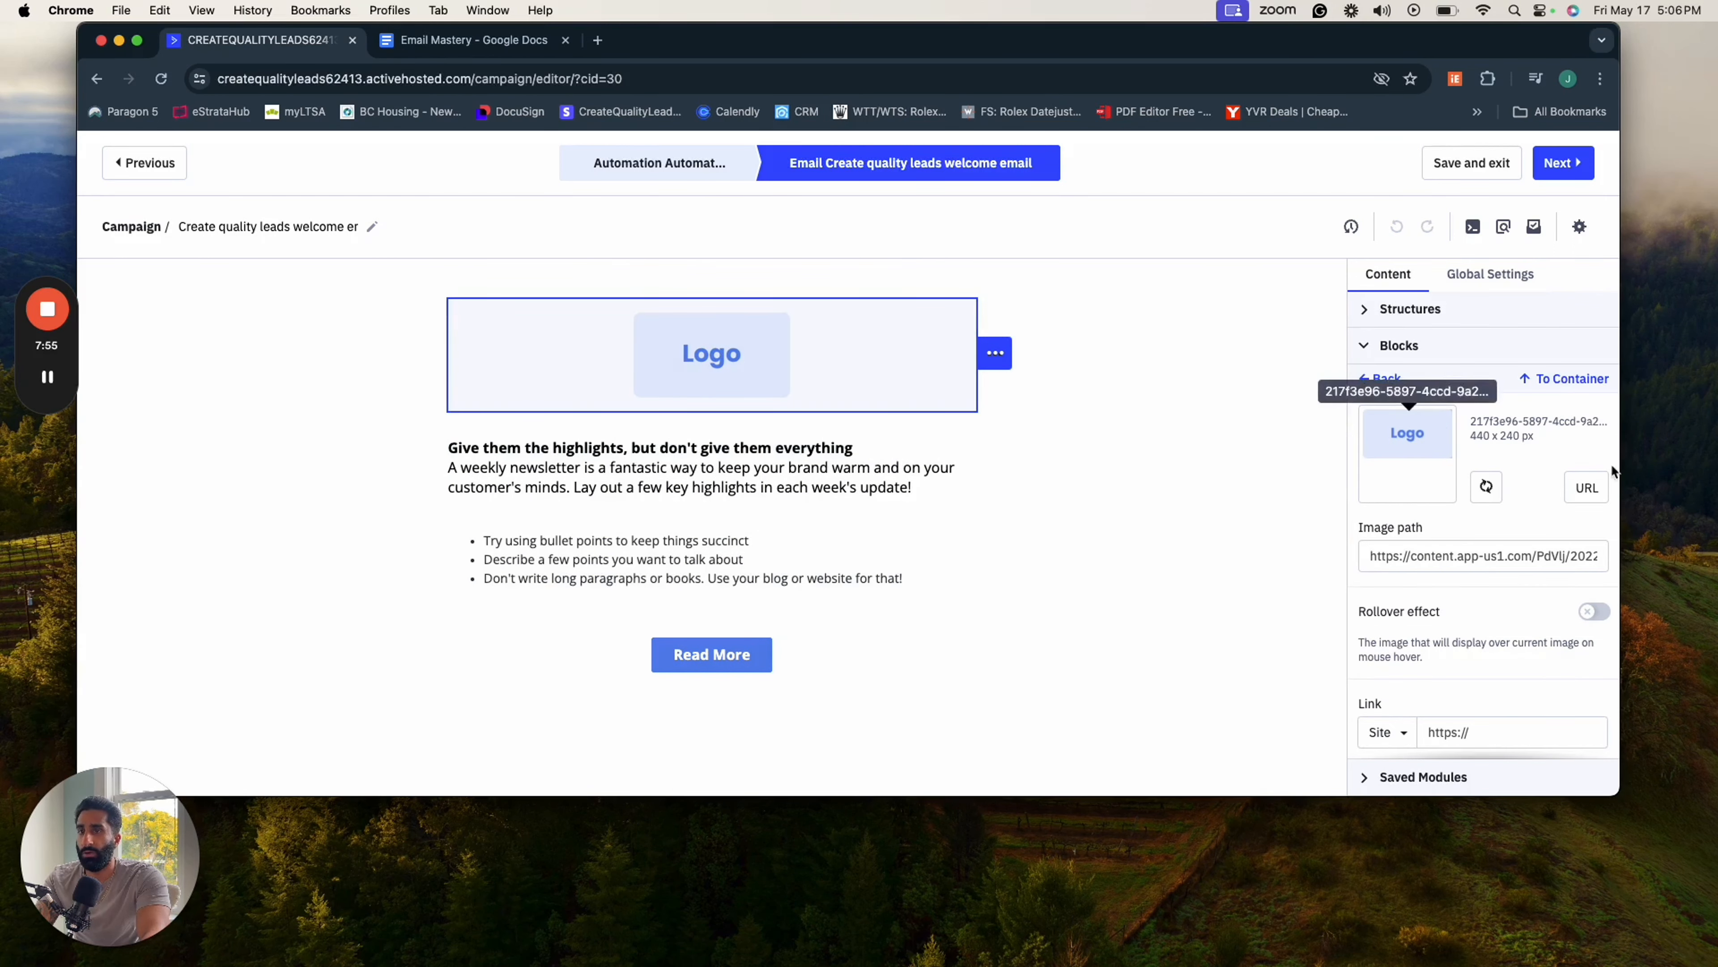
{"action": "left_click", "coordinate": [1581, 497]}
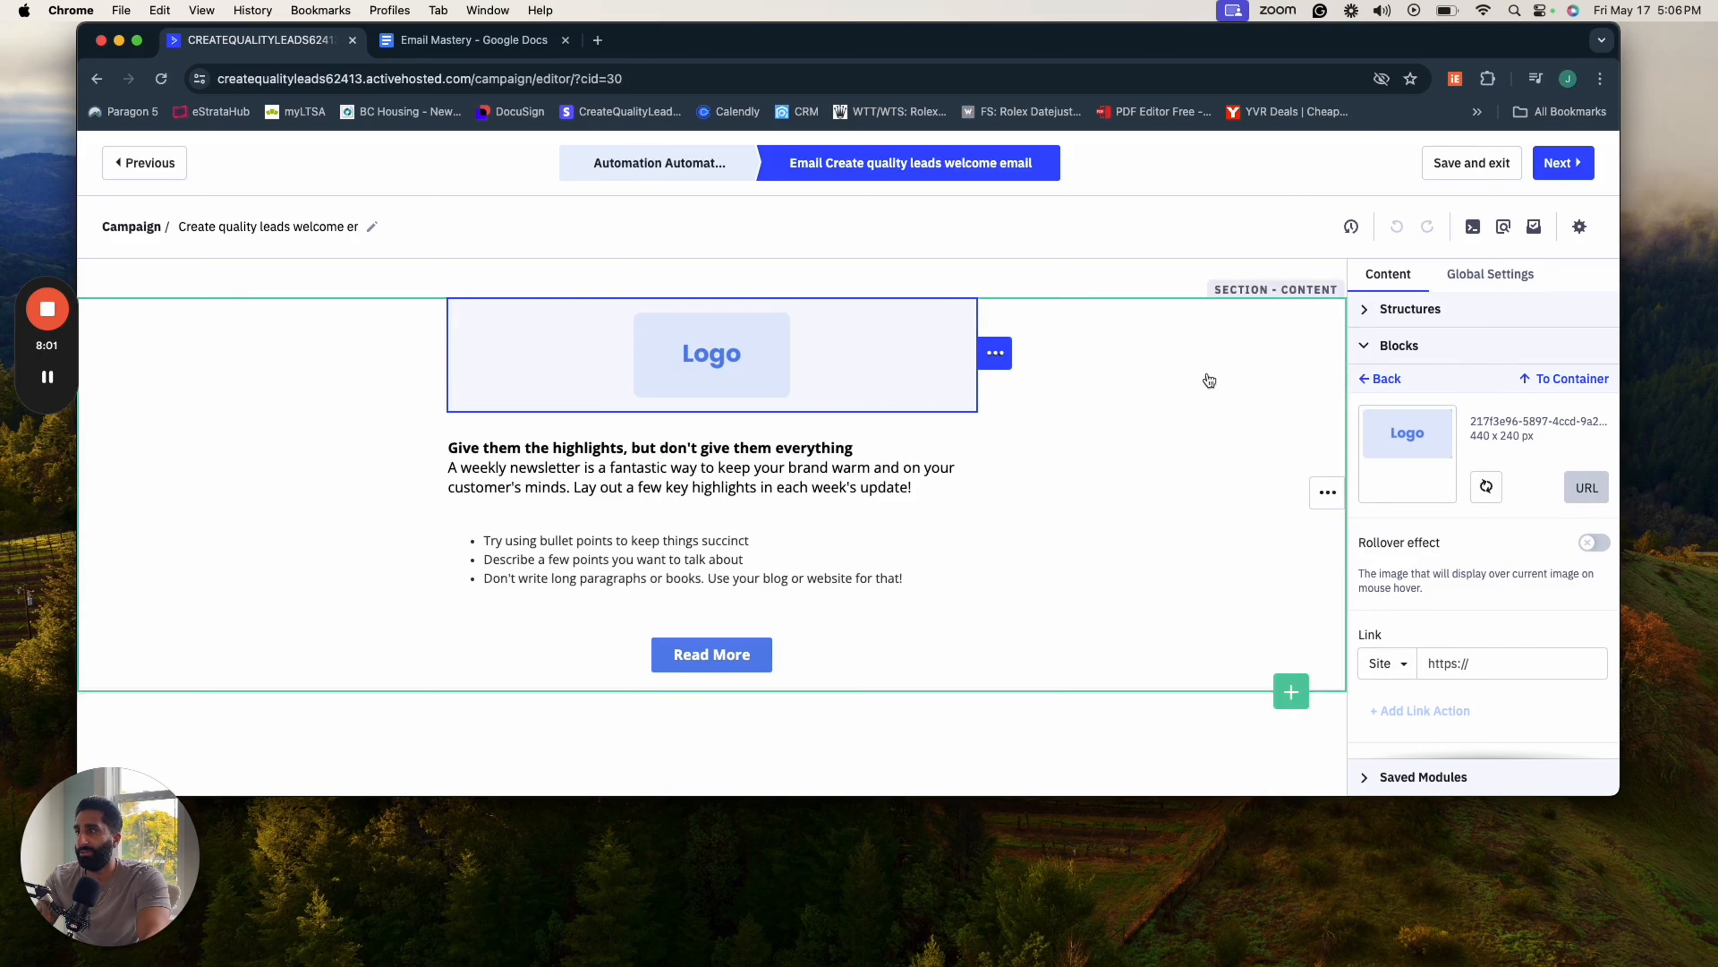
{"action": "left_click", "coordinate": [1486, 486]}
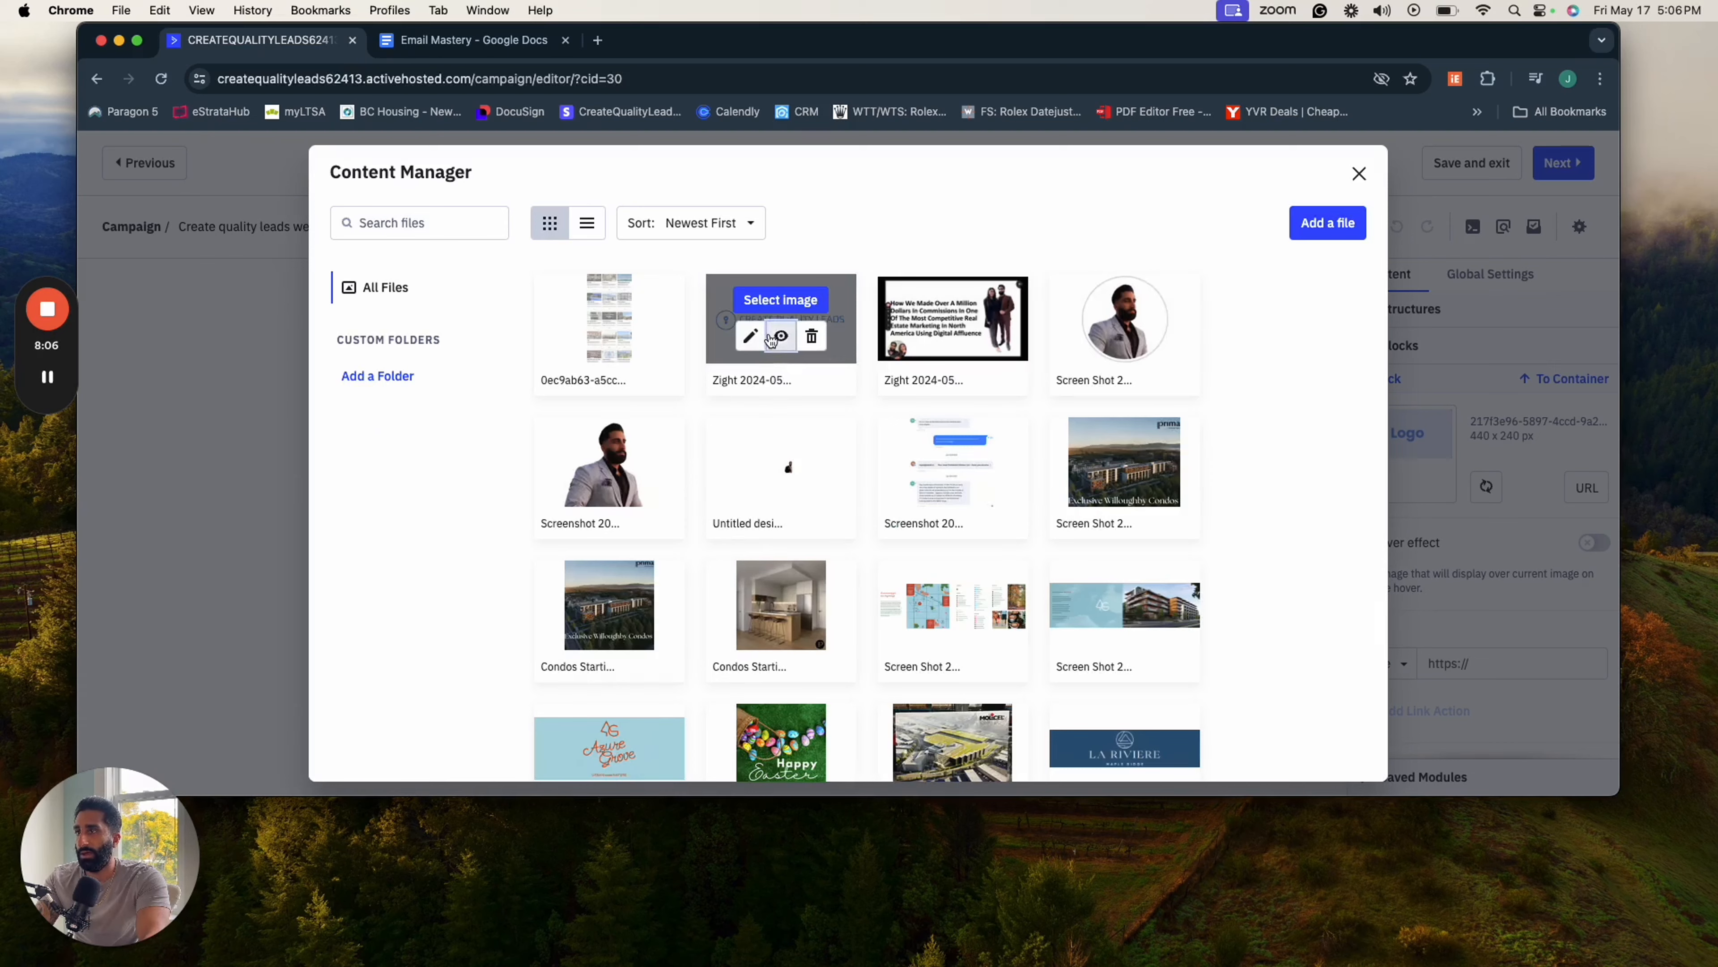
{"action": "left_click", "coordinate": [771, 340]}
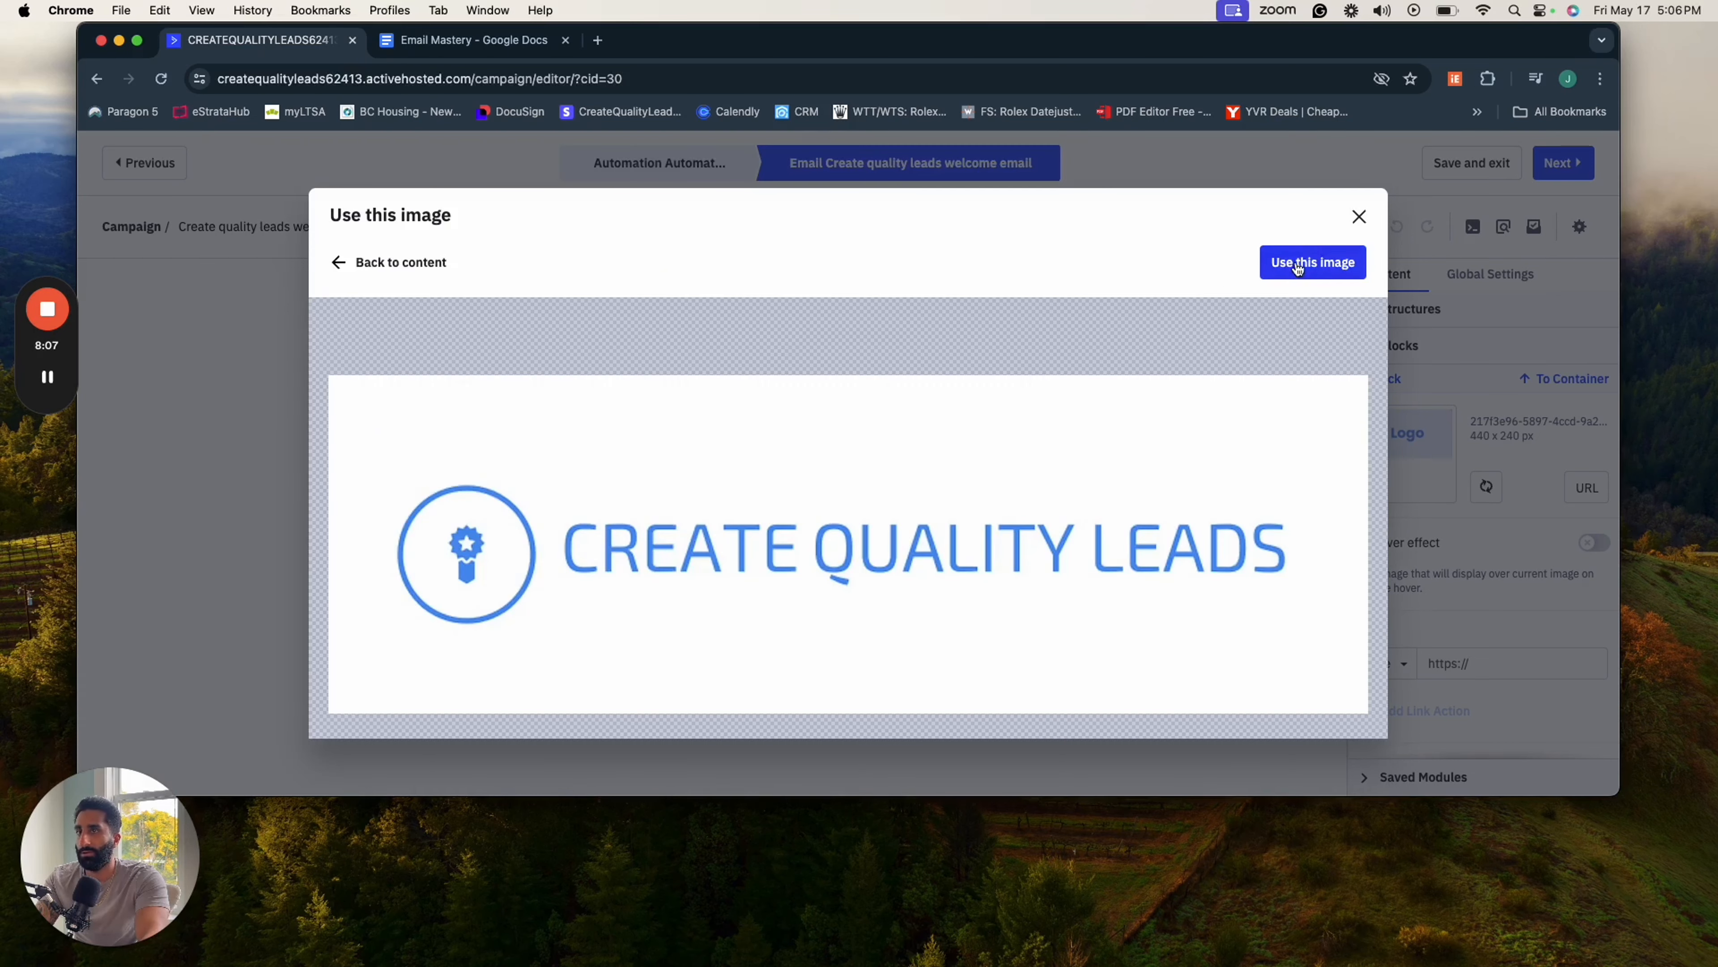
{"action": "left_click", "coordinate": [1310, 262]}
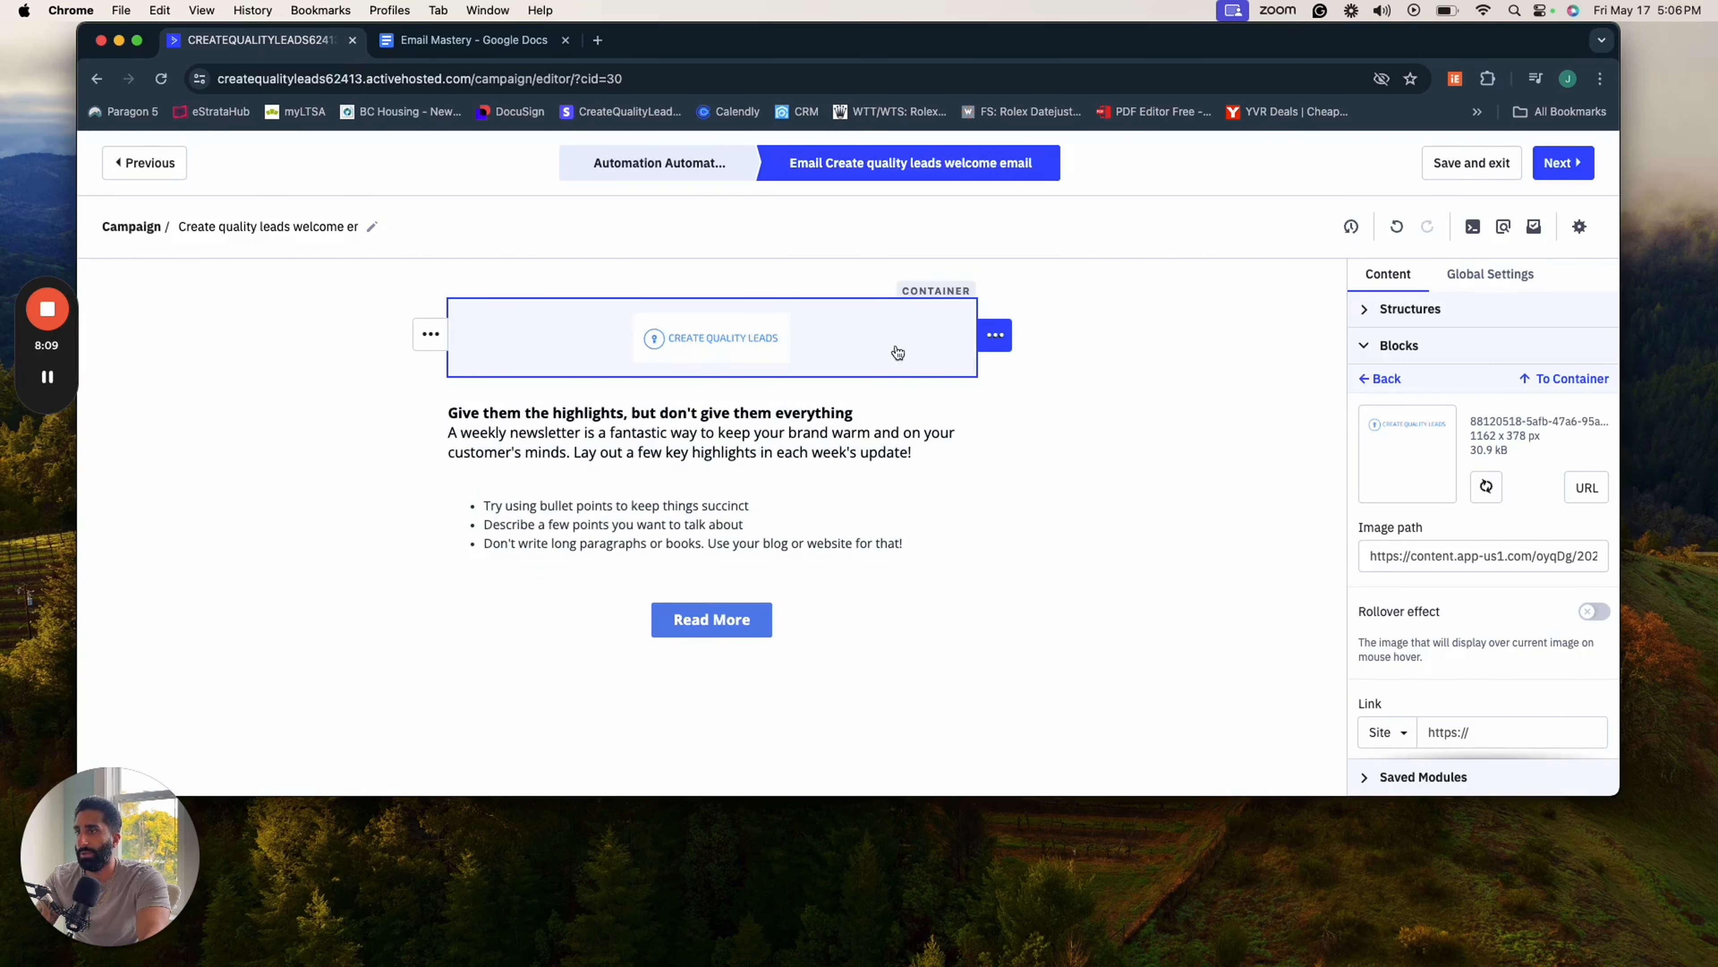
- Enlarge the header logo to a width of 310
{"action": "scroll", "coordinate": [1536, 603], "scroll_direction": "down", "scroll_amount": 3}
{"action": "scroll", "coordinate": [1540, 606], "scroll_direction": "down", "scroll_amount": 5}
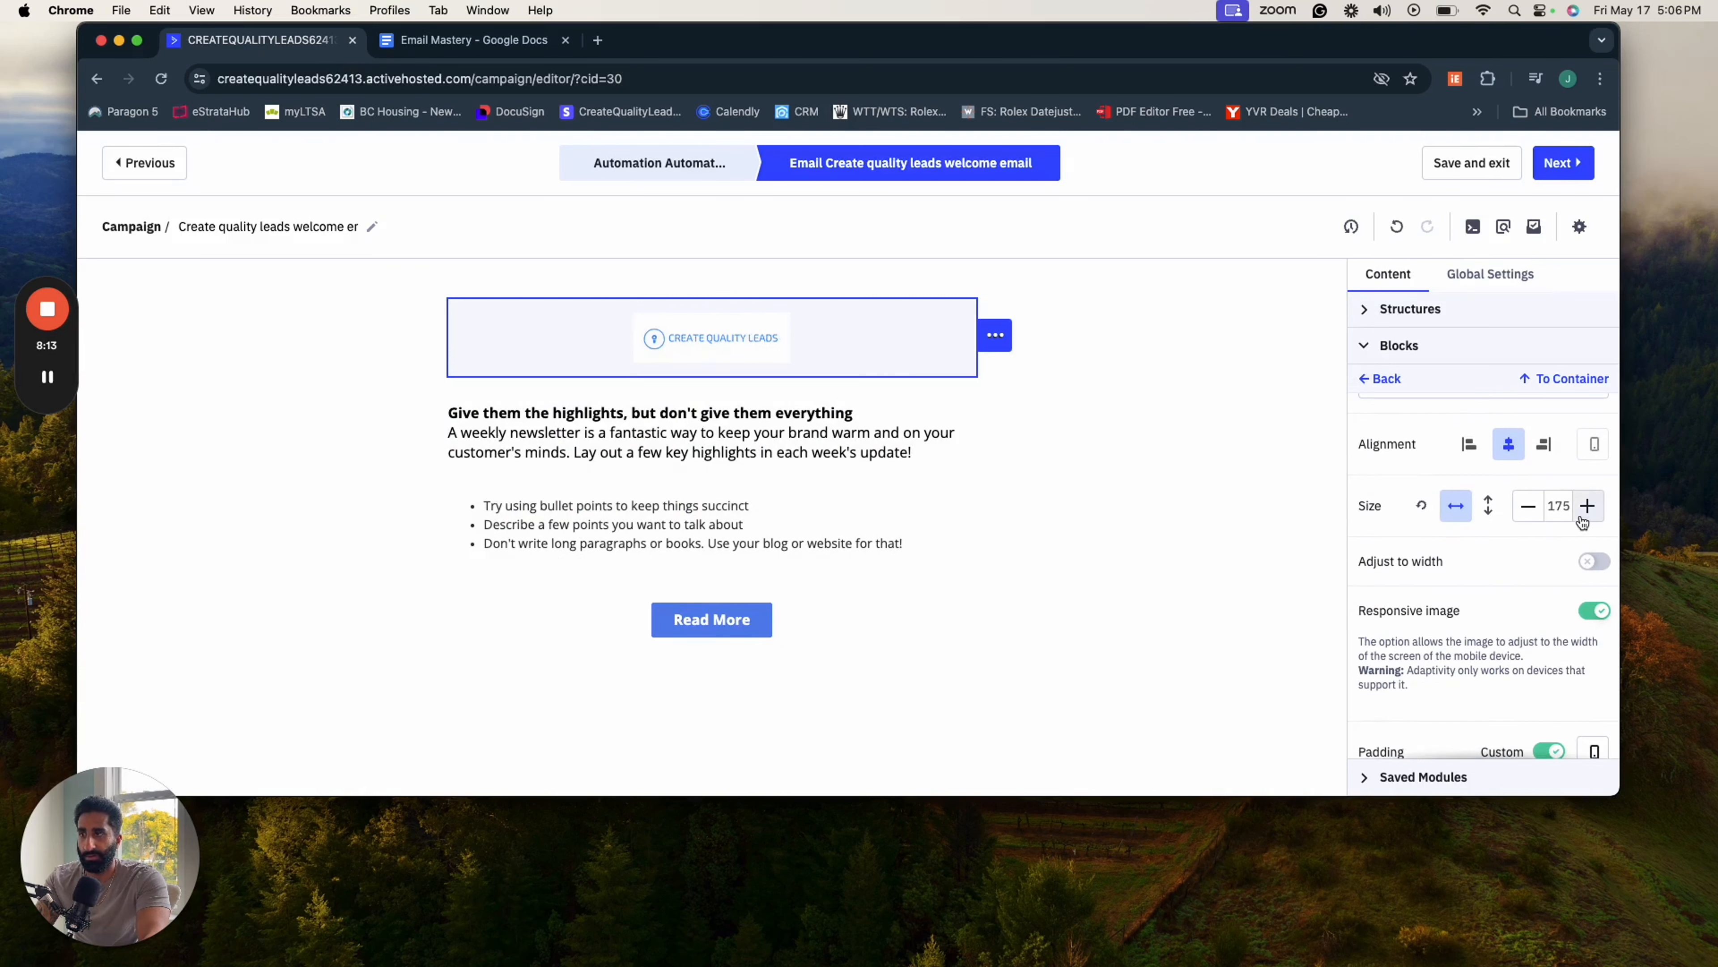
{"action": "left_click", "coordinate": [1585, 508]}
{"action": "left_click", "coordinate": [1585, 508]}
{"action": "left_click", "coordinate": [1585, 507]}
{"action": "left_click", "coordinate": [1585, 507]}
{"action": "left_click", "coordinate": [1585, 508]}
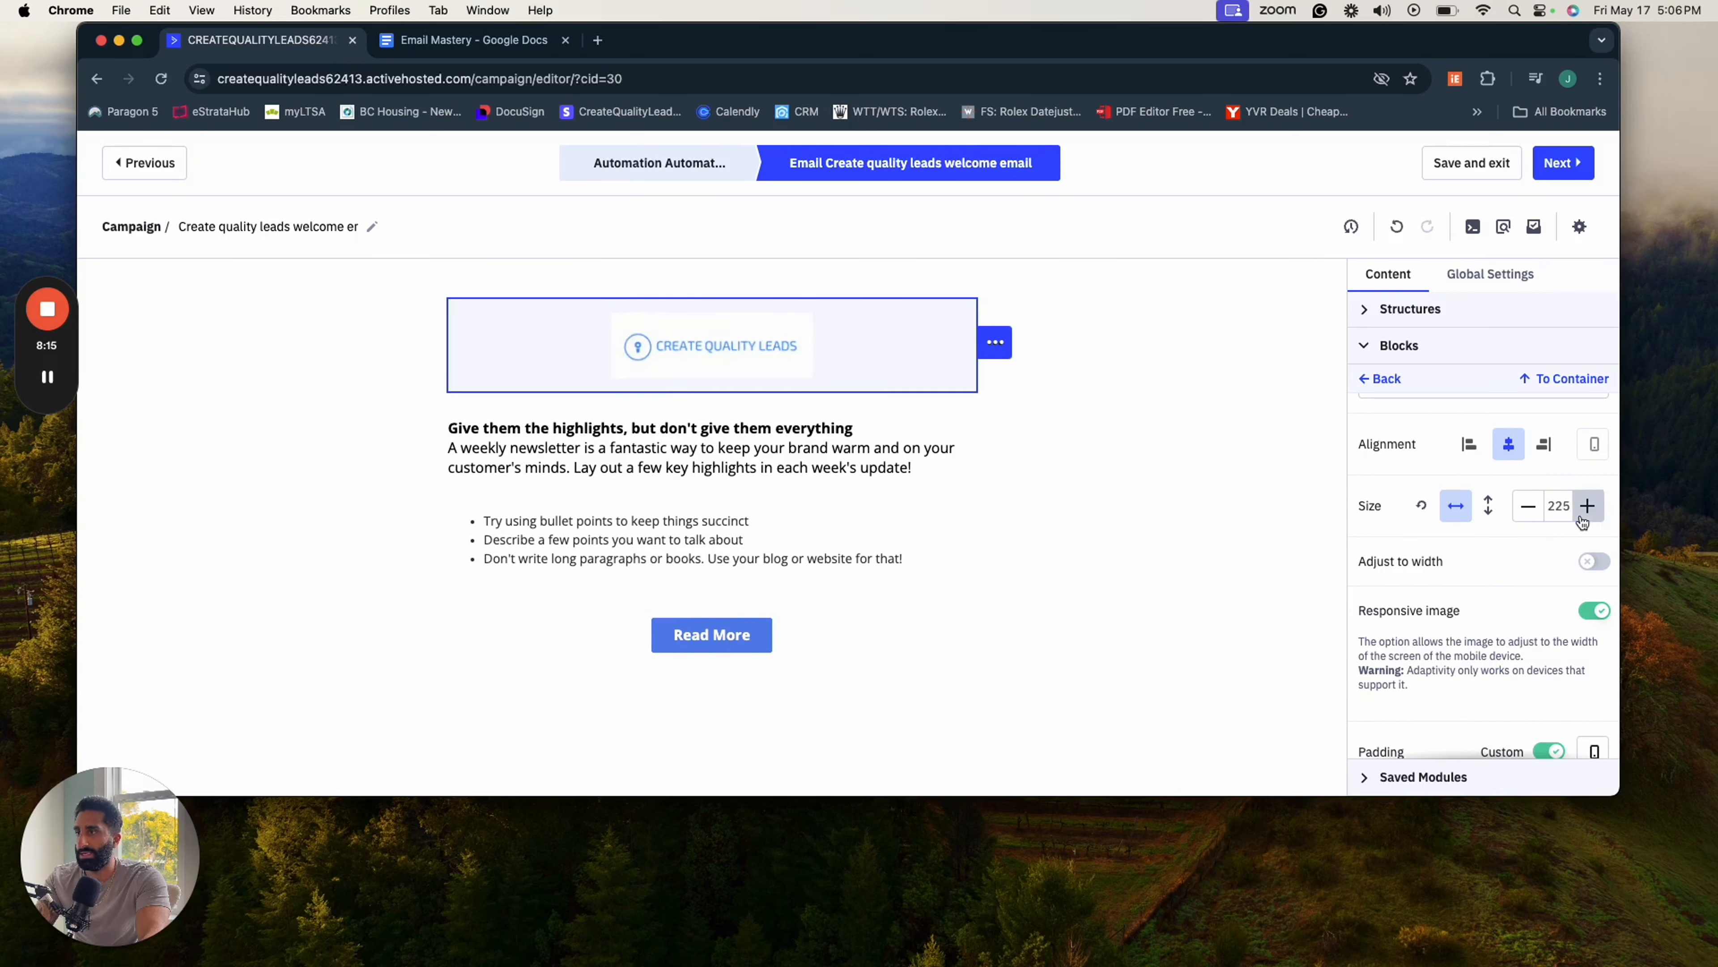
{"action": "left_click", "coordinate": [1585, 507]}
{"action": "left_click", "coordinate": [1584, 507]}
{"action": "left_click", "coordinate": [1584, 507]}
{"action": "left_click", "coordinate": [1585, 507]}
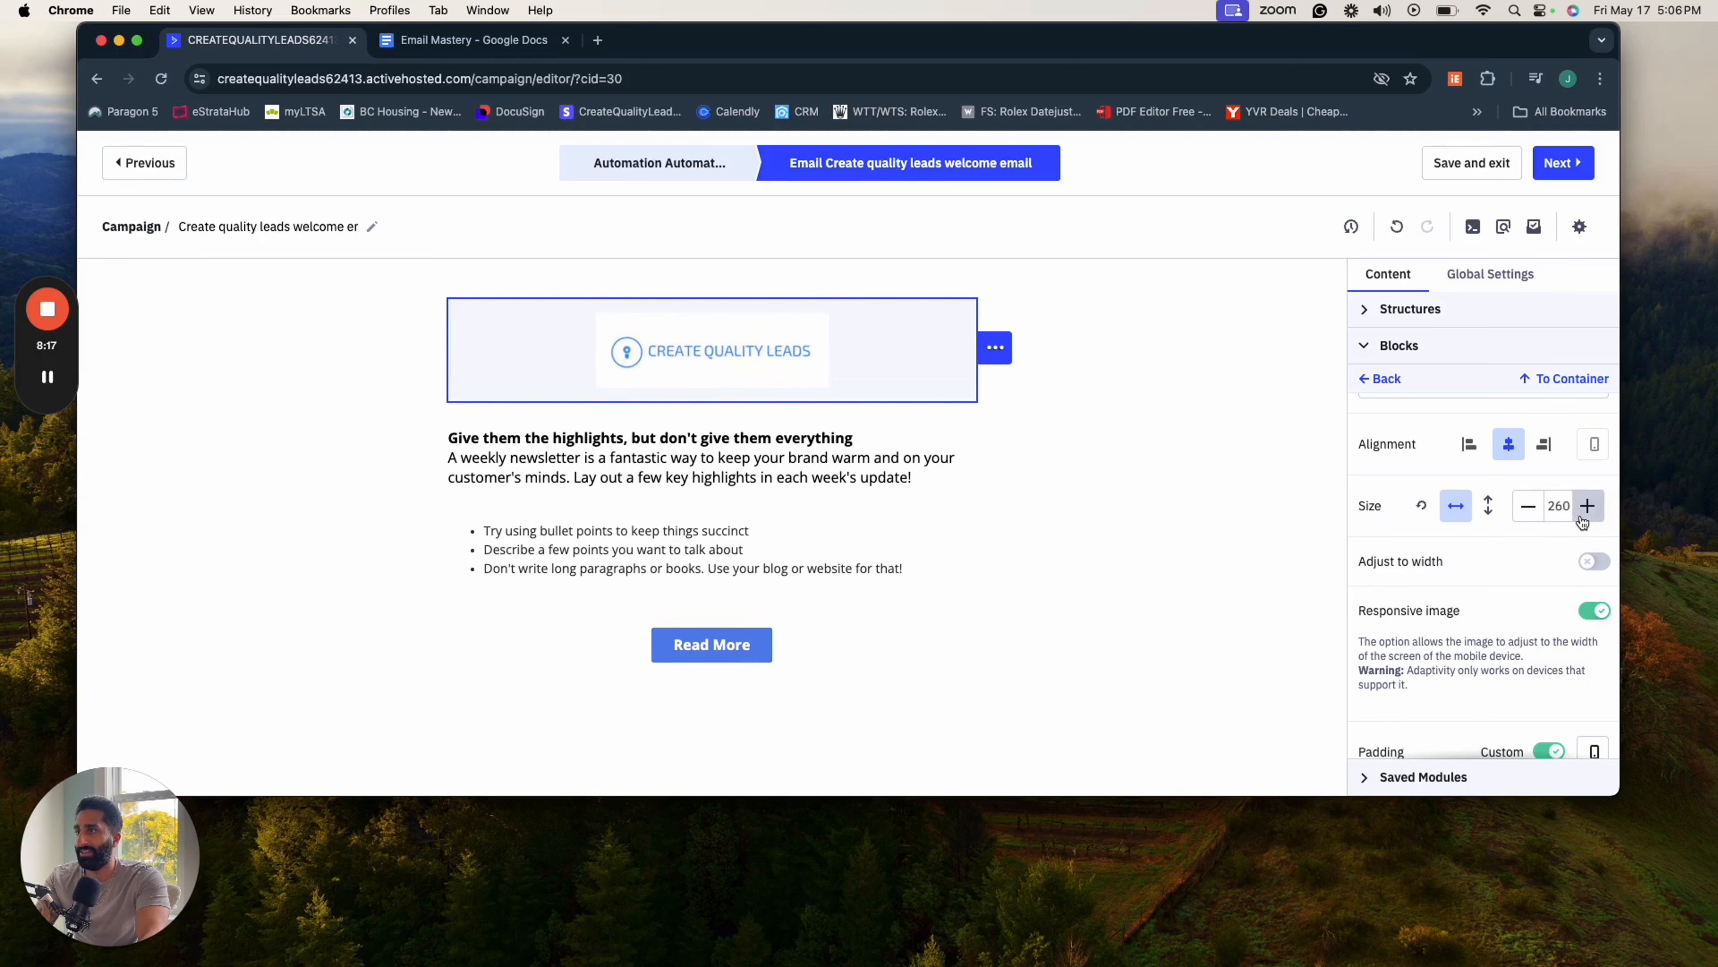
{"action": "left_click", "coordinate": [1585, 507]}
{"action": "left_click", "coordinate": [1584, 507]}
{"action": "left_click", "coordinate": [1585, 508]}
{"action": "left_click", "coordinate": [1584, 507]}
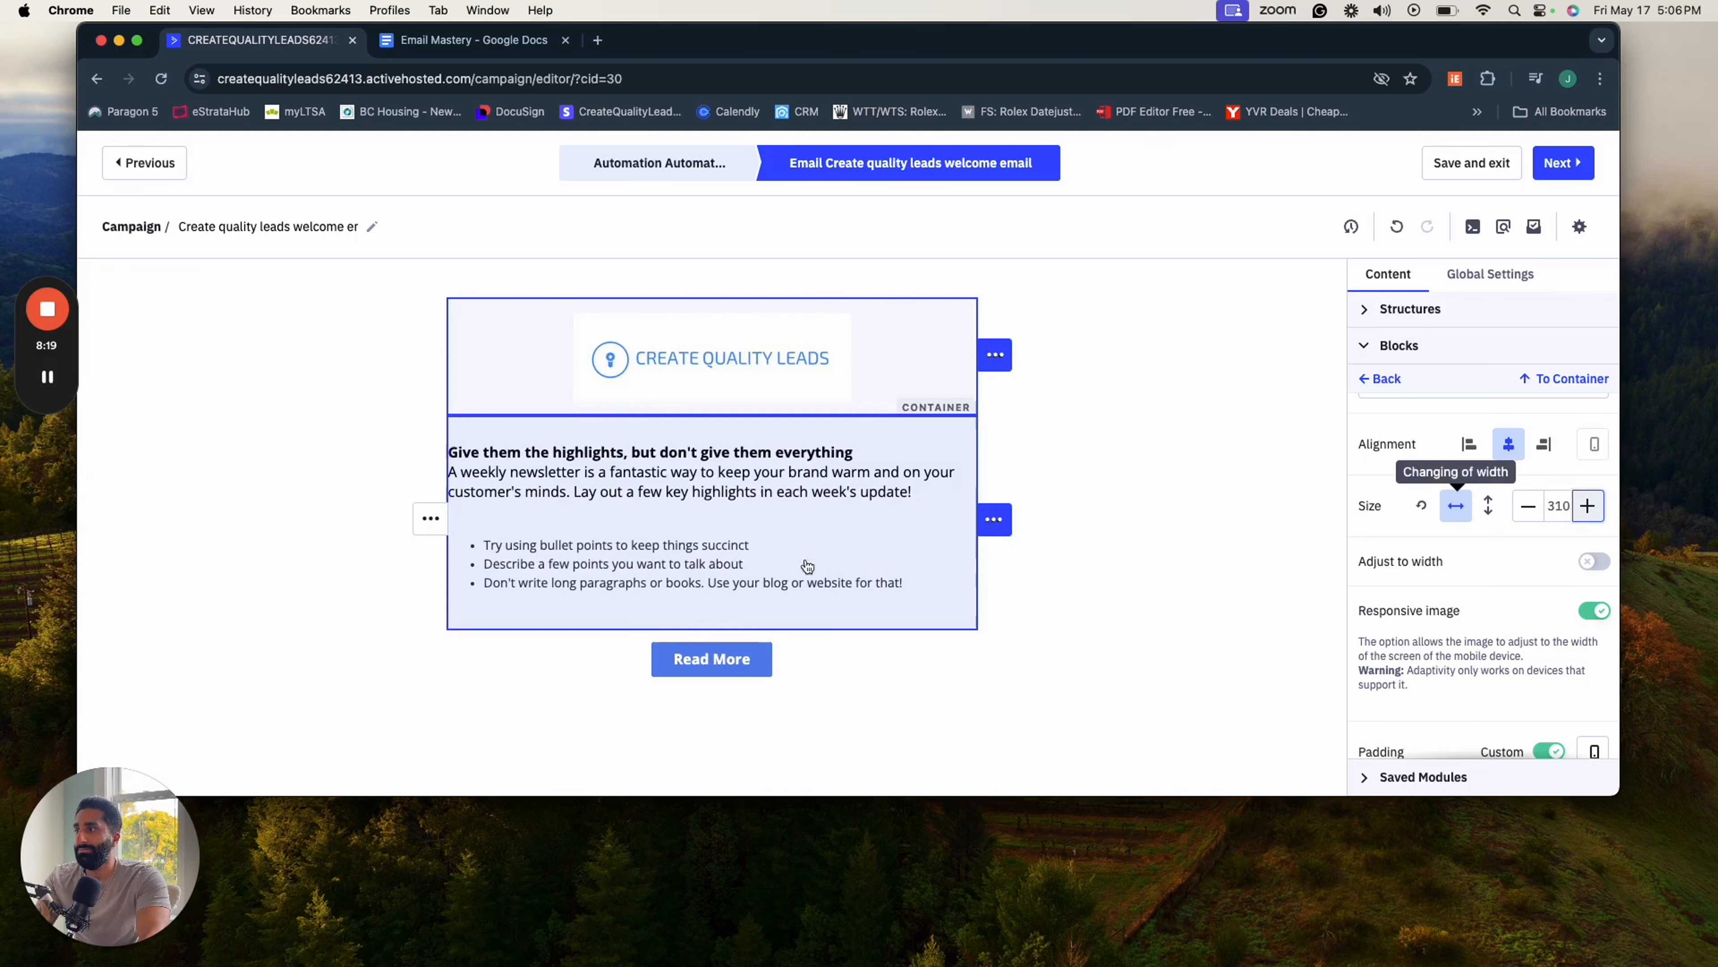
- Delete all the placeholder text, including the bullet points, from the text block below the logo
{"action": "left_click", "coordinate": [904, 580]}
{"action": "left_click_drag", "start_coordinate": [907, 581], "coordinate": [436, 446]}
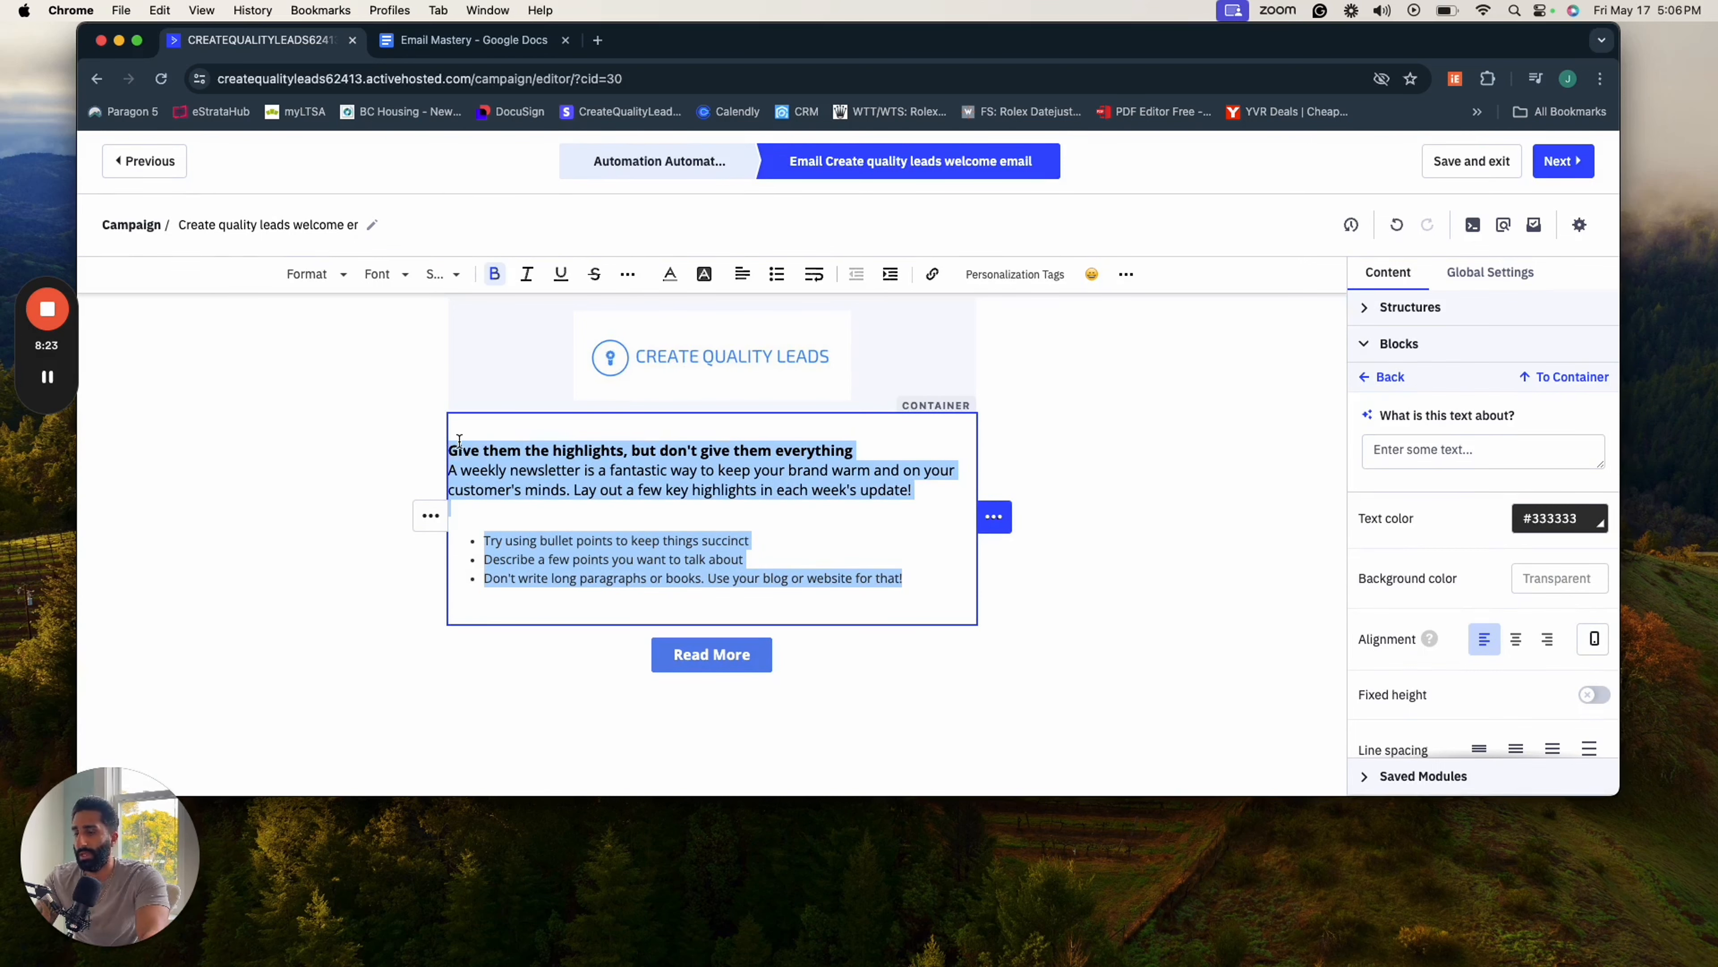
{"action": "key", "text": "BackSpace"}
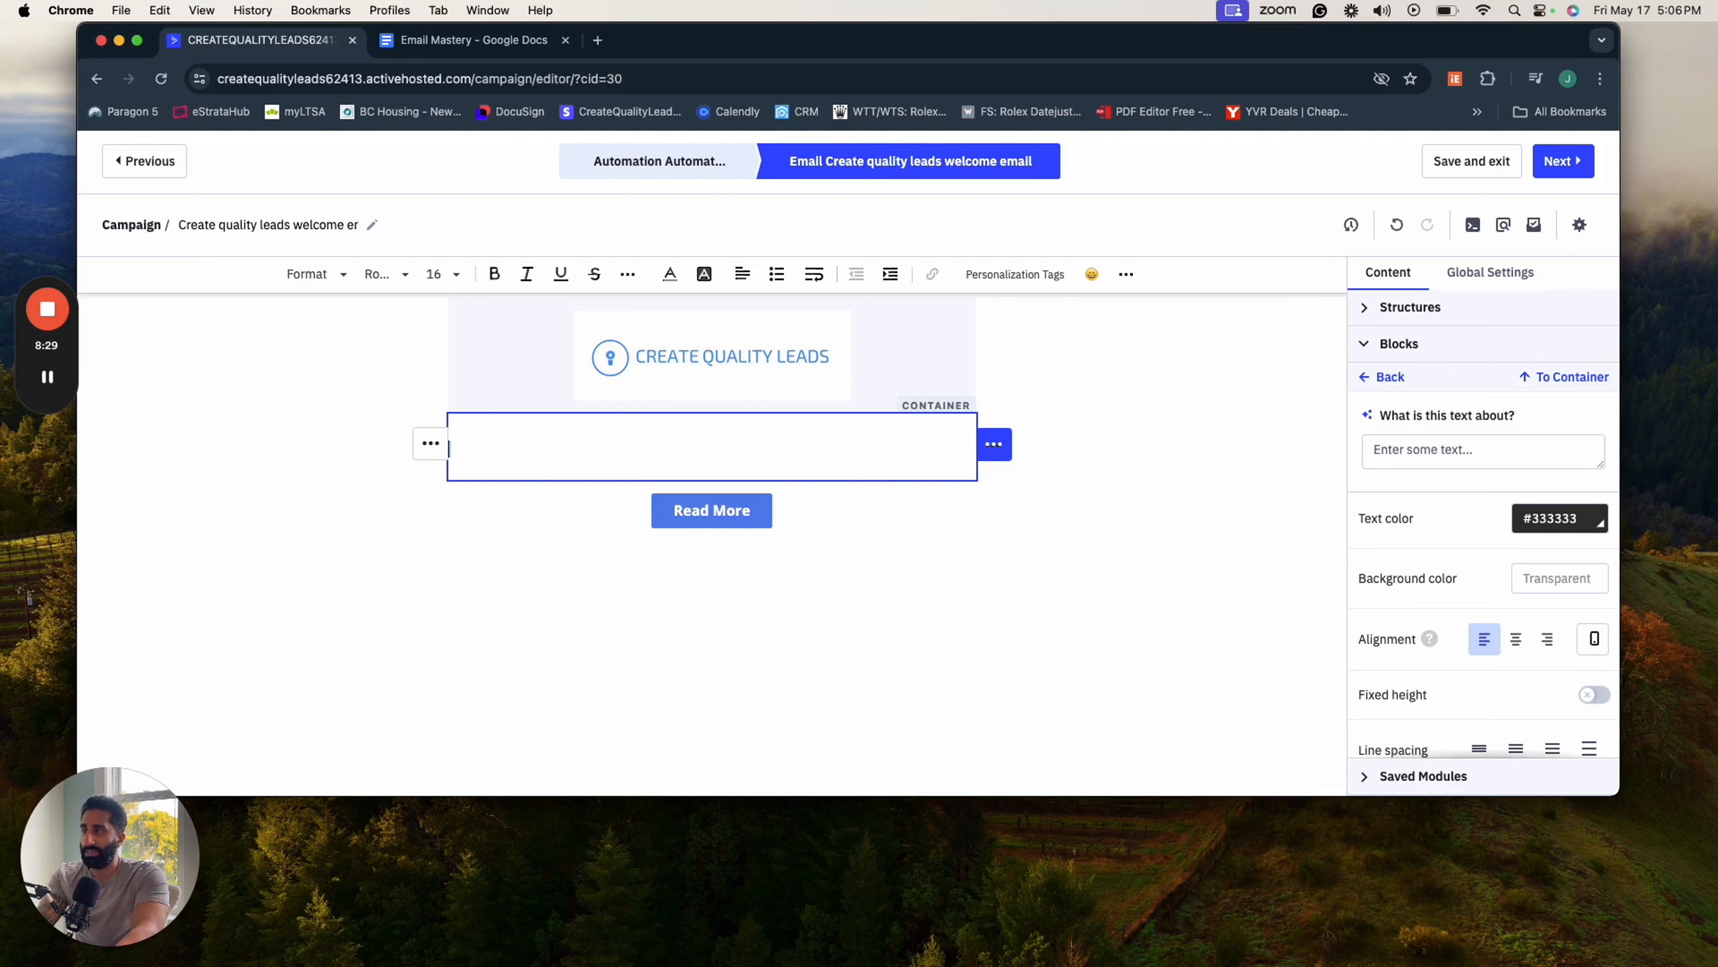
- Begin the text block with the greeting "Hey %FIRSTNAME%," using the contact First Name personalization tag
{"action": "type", "text": "He"}
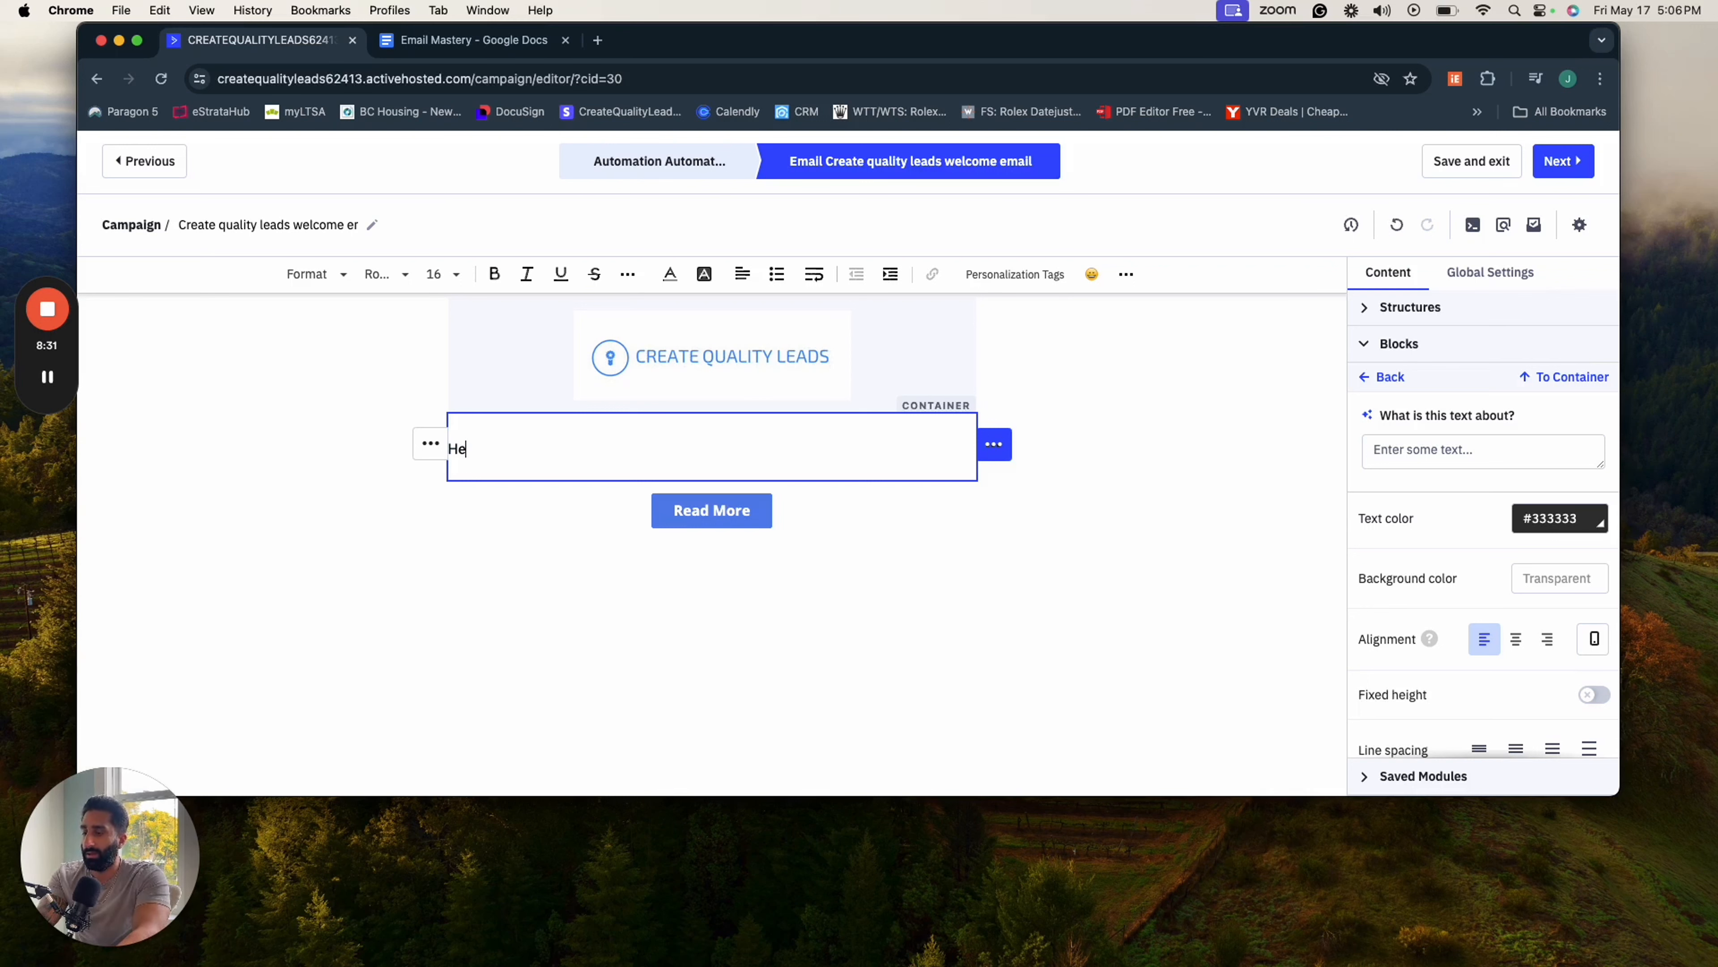
{"action": "type", "text": "y"}
{"action": "left_click", "coordinate": [1013, 274]}
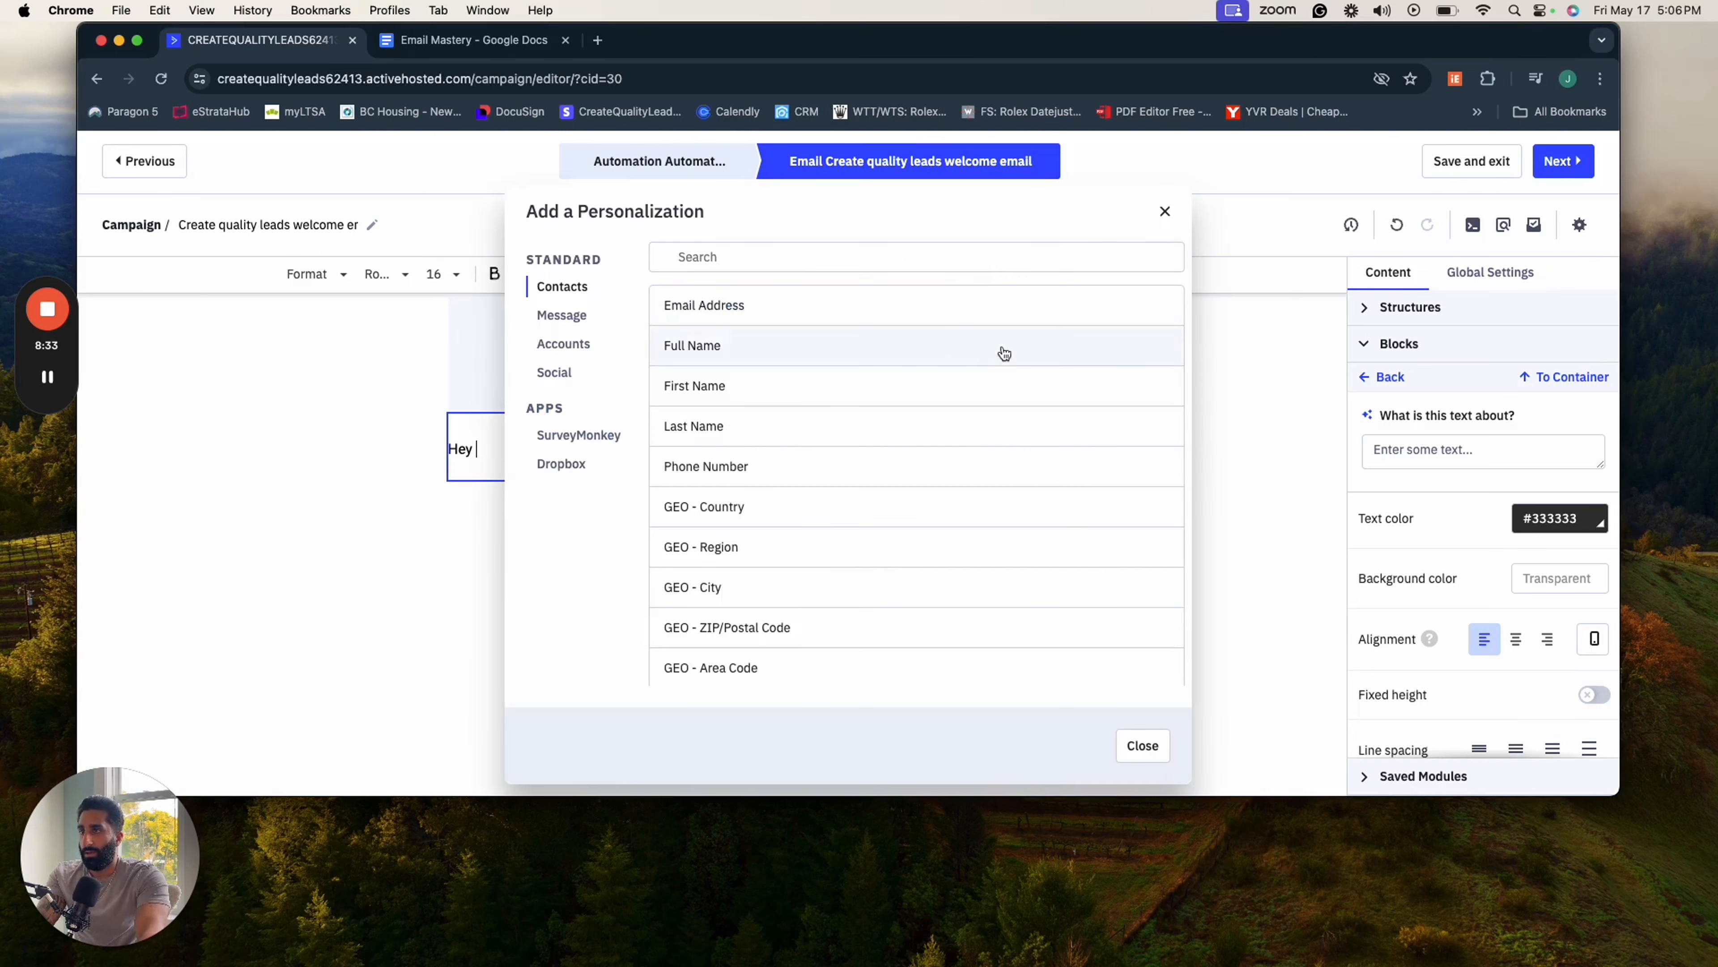
{"action": "left_click", "coordinate": [690, 386]}
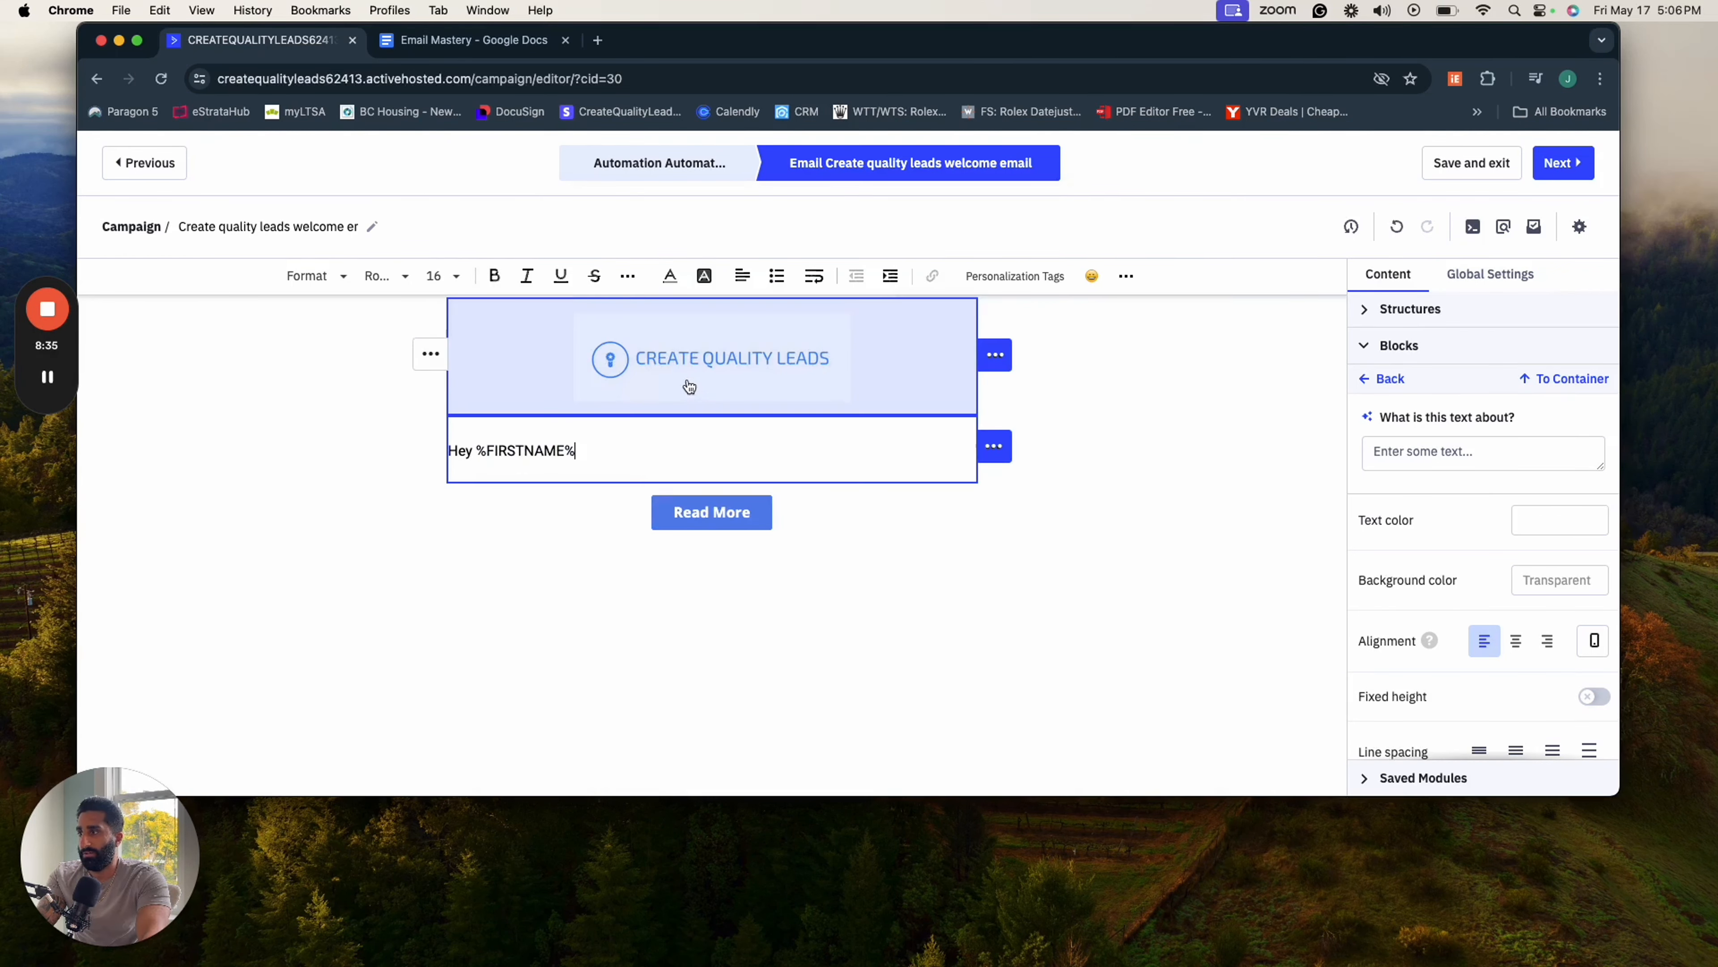
{"action": "type", "text": ","}
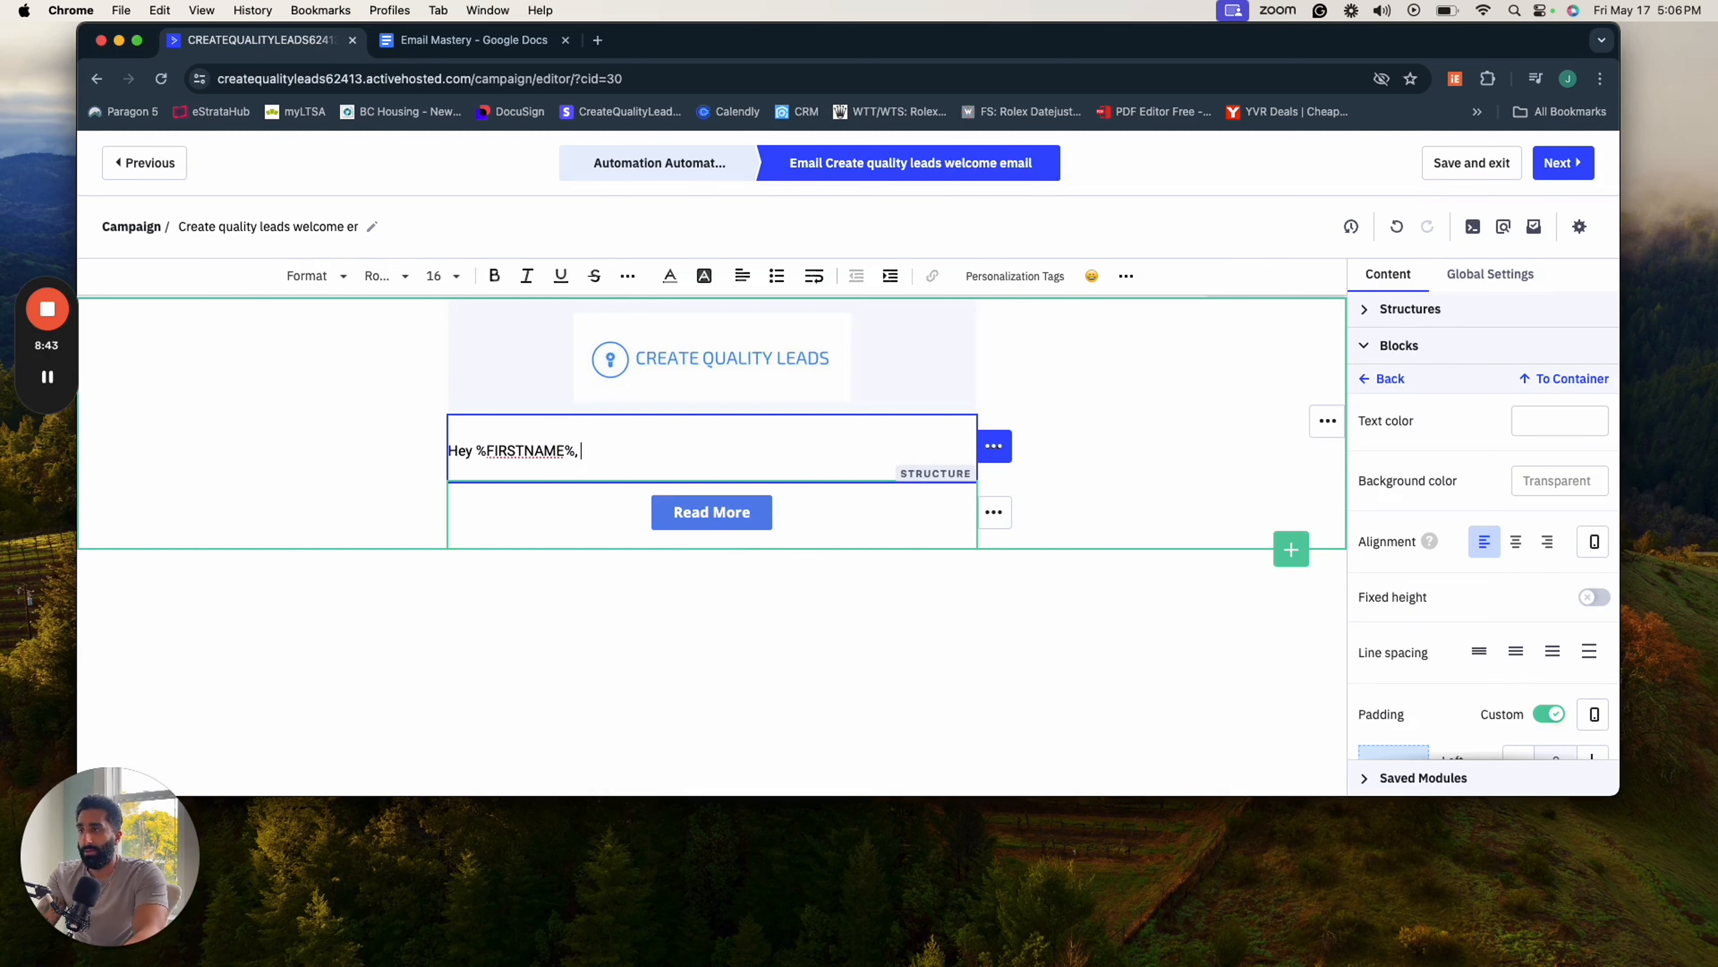
- Below the greeting, write "Just want to thank you for downloading the free oganic marketing section."
{"action": "key", "text": "Return"}
{"action": "type", "text": "Just wan"}
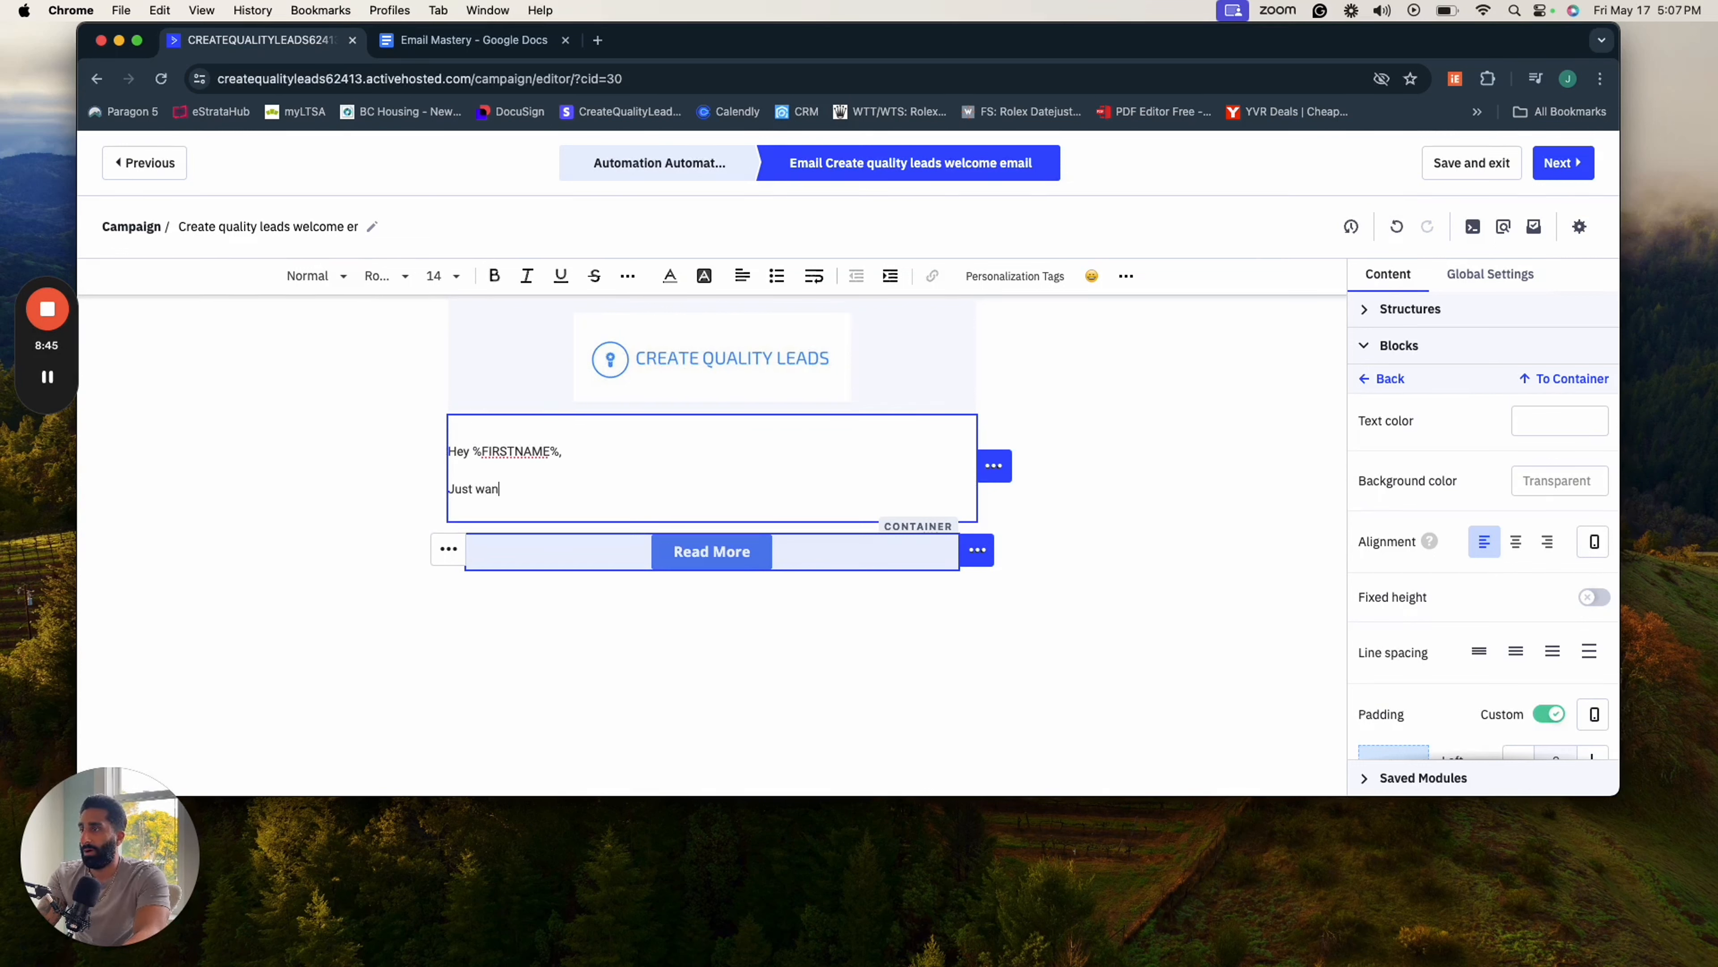
{"action": "type", "text": "t to thank you for"}
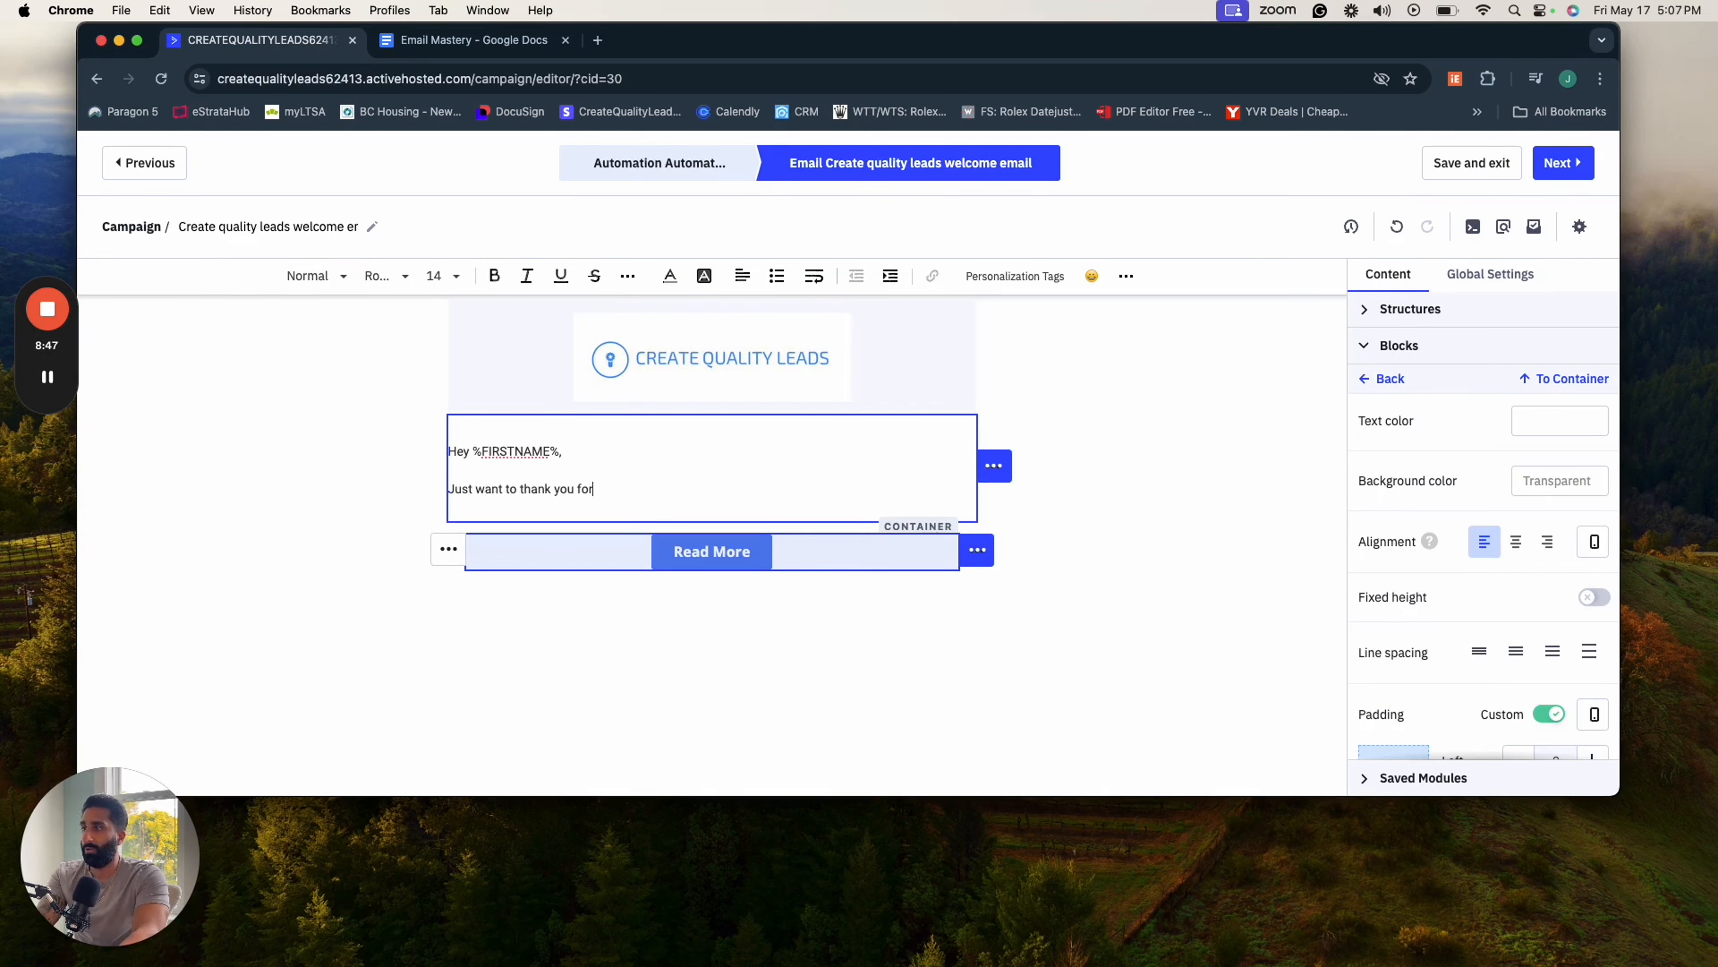
{"action": "type", "text": " downloading the"}
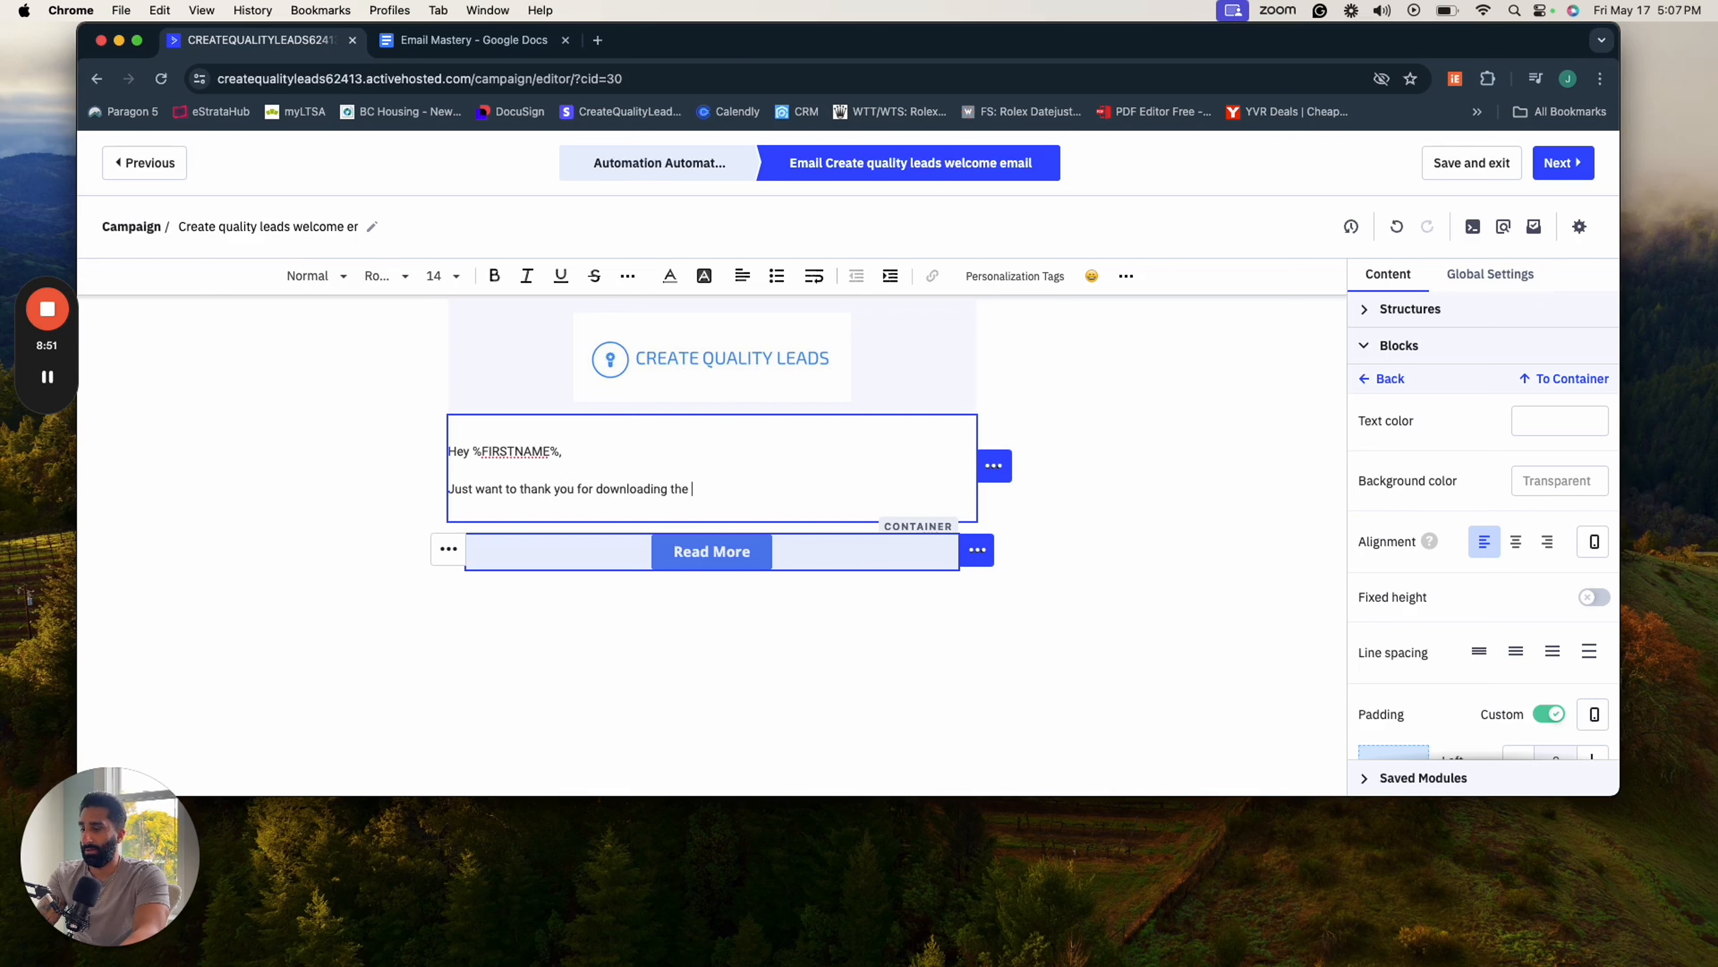
{"action": "type", "text": " free o"}
{"action": "type", "text": "gani"}
{"action": "key", "text": "BackSpace"}
{"action": "key", "text": "BackSpace"}
{"action": "key", "text": "BackSpace"}
{"action": "type", "text": "anc"}
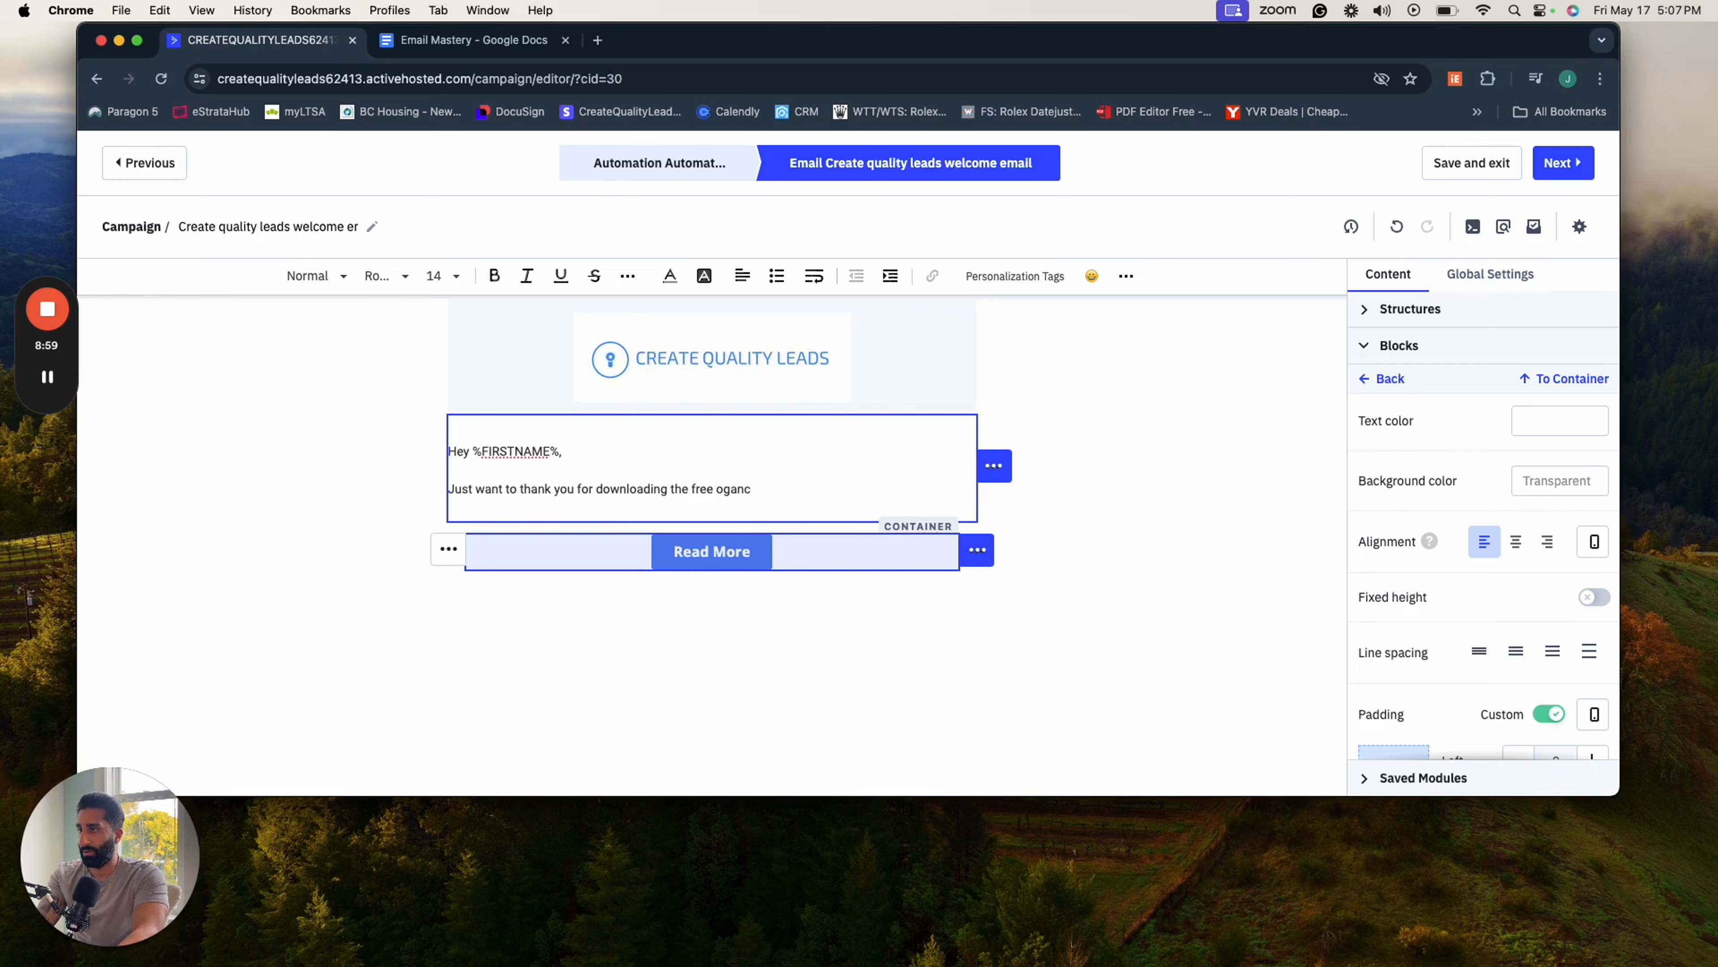
{"action": "key", "text": "BackSpace"}
{"action": "type", "text": "ic marketing s"}
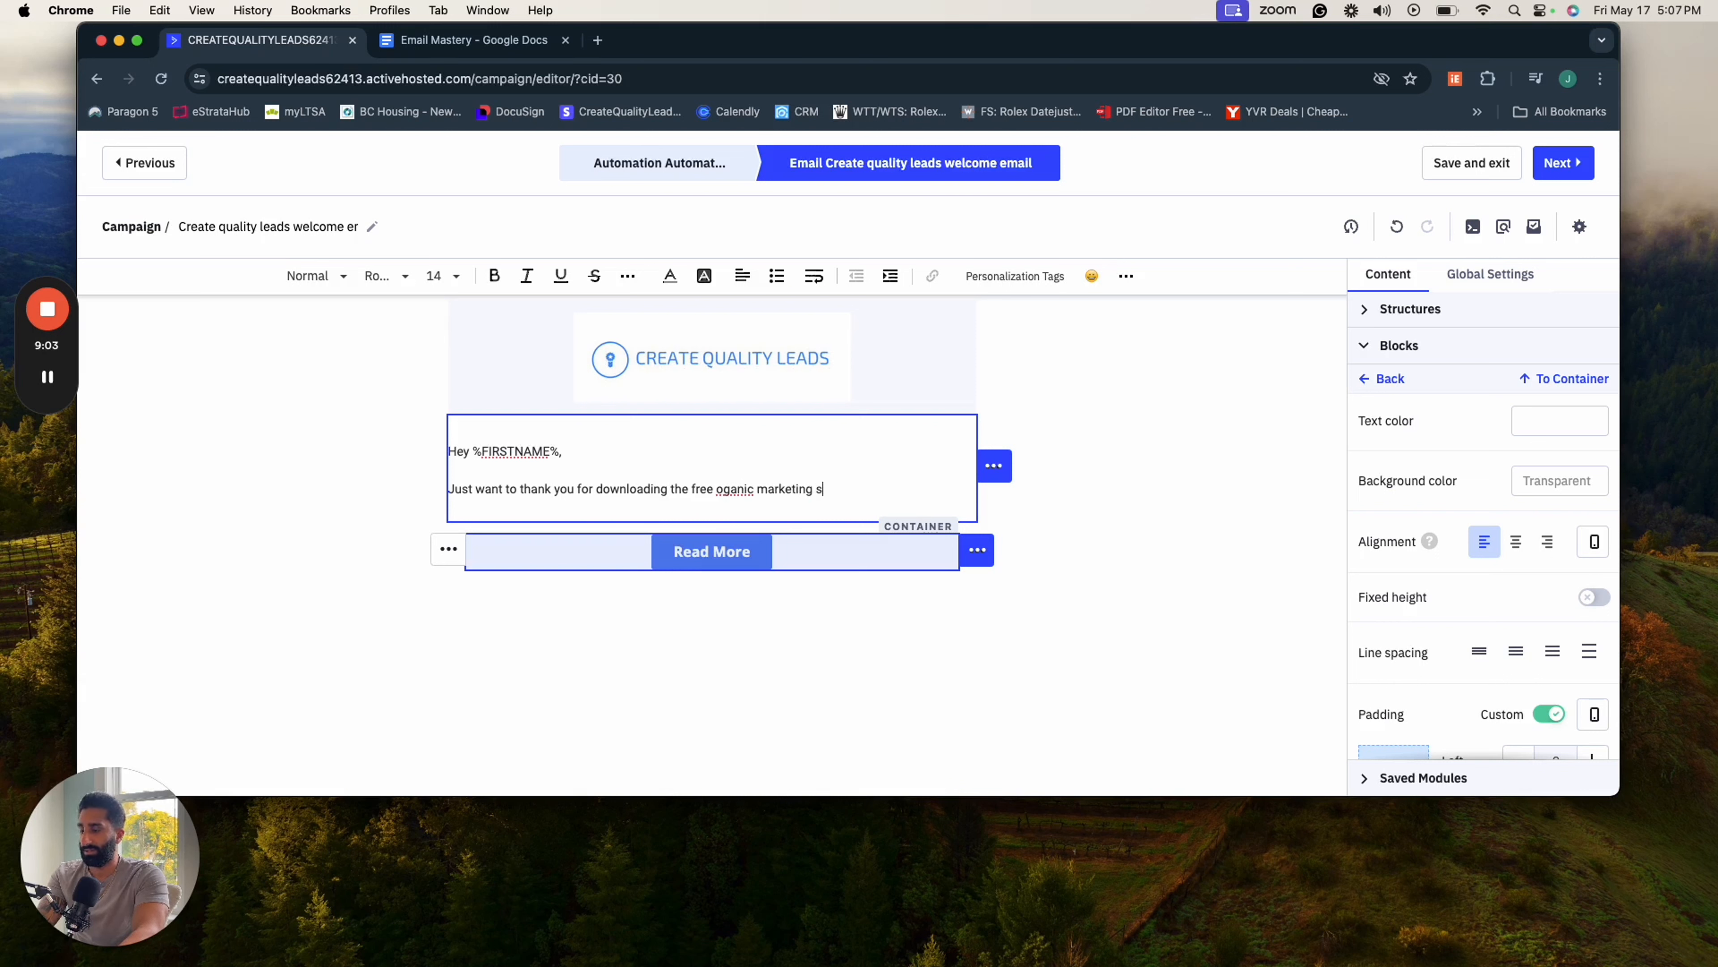
{"action": "type", "text": "ection "}
{"action": "type", "text": " This i"}
{"action": "type", "text": "ll ensure you"}
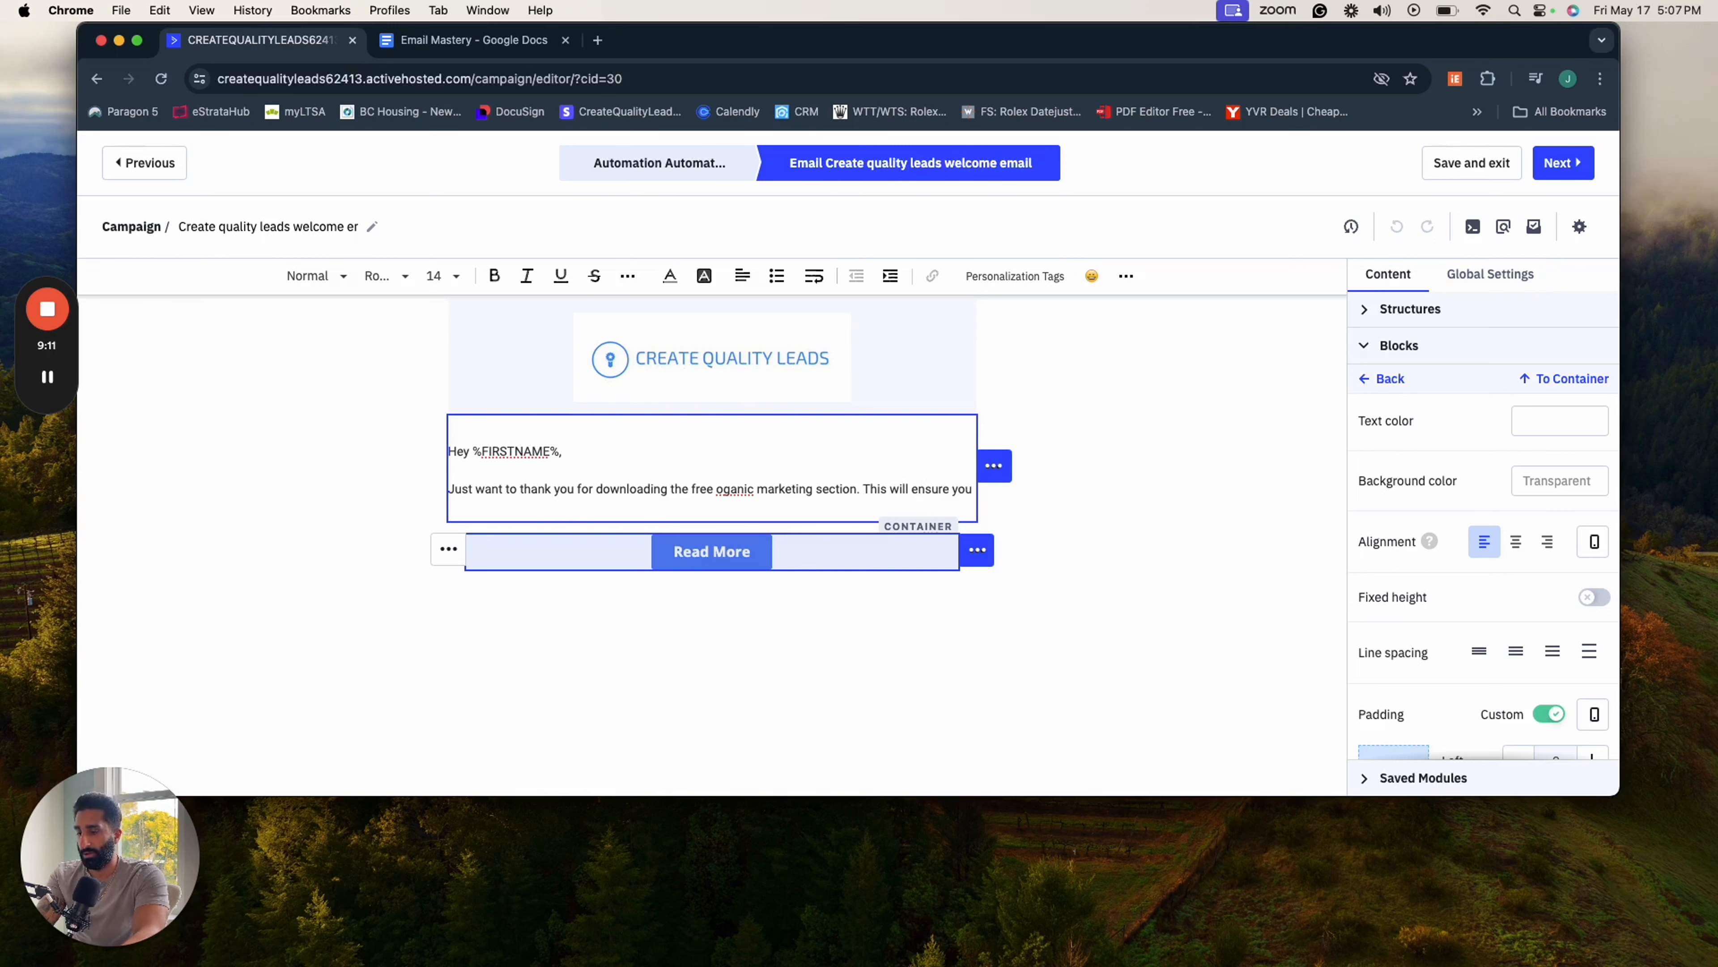
{"action": "type", "text": "'ll be able to"}
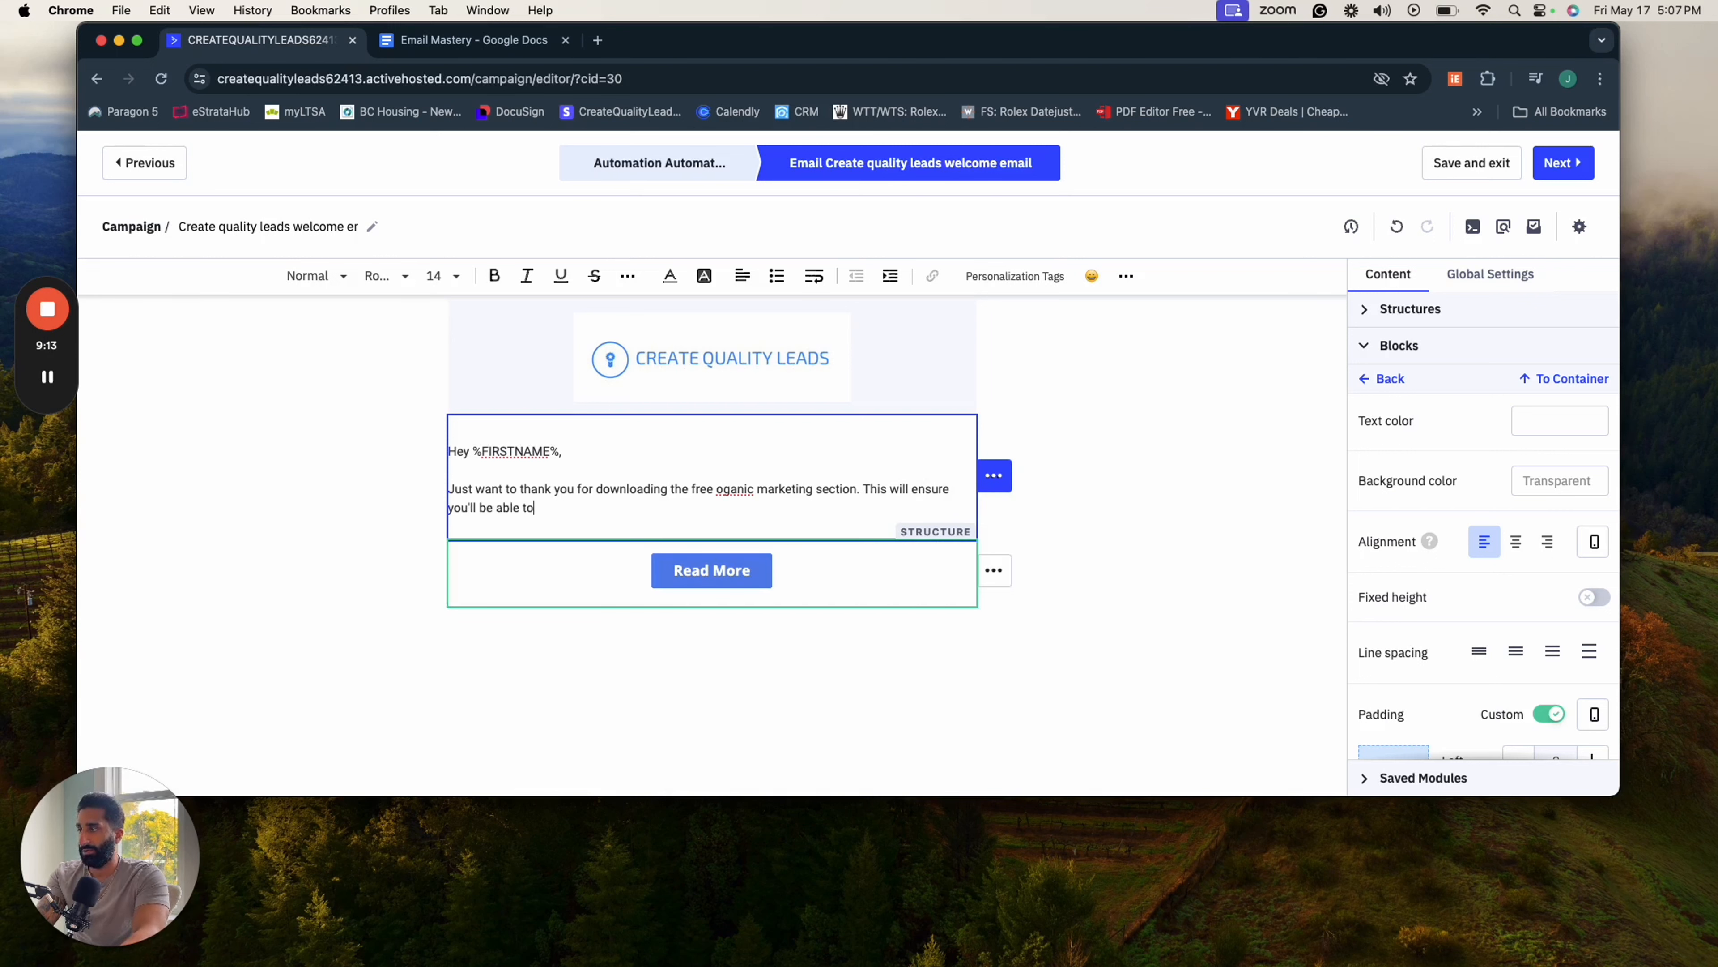
{"action": "type", "text": " close your next dea"}
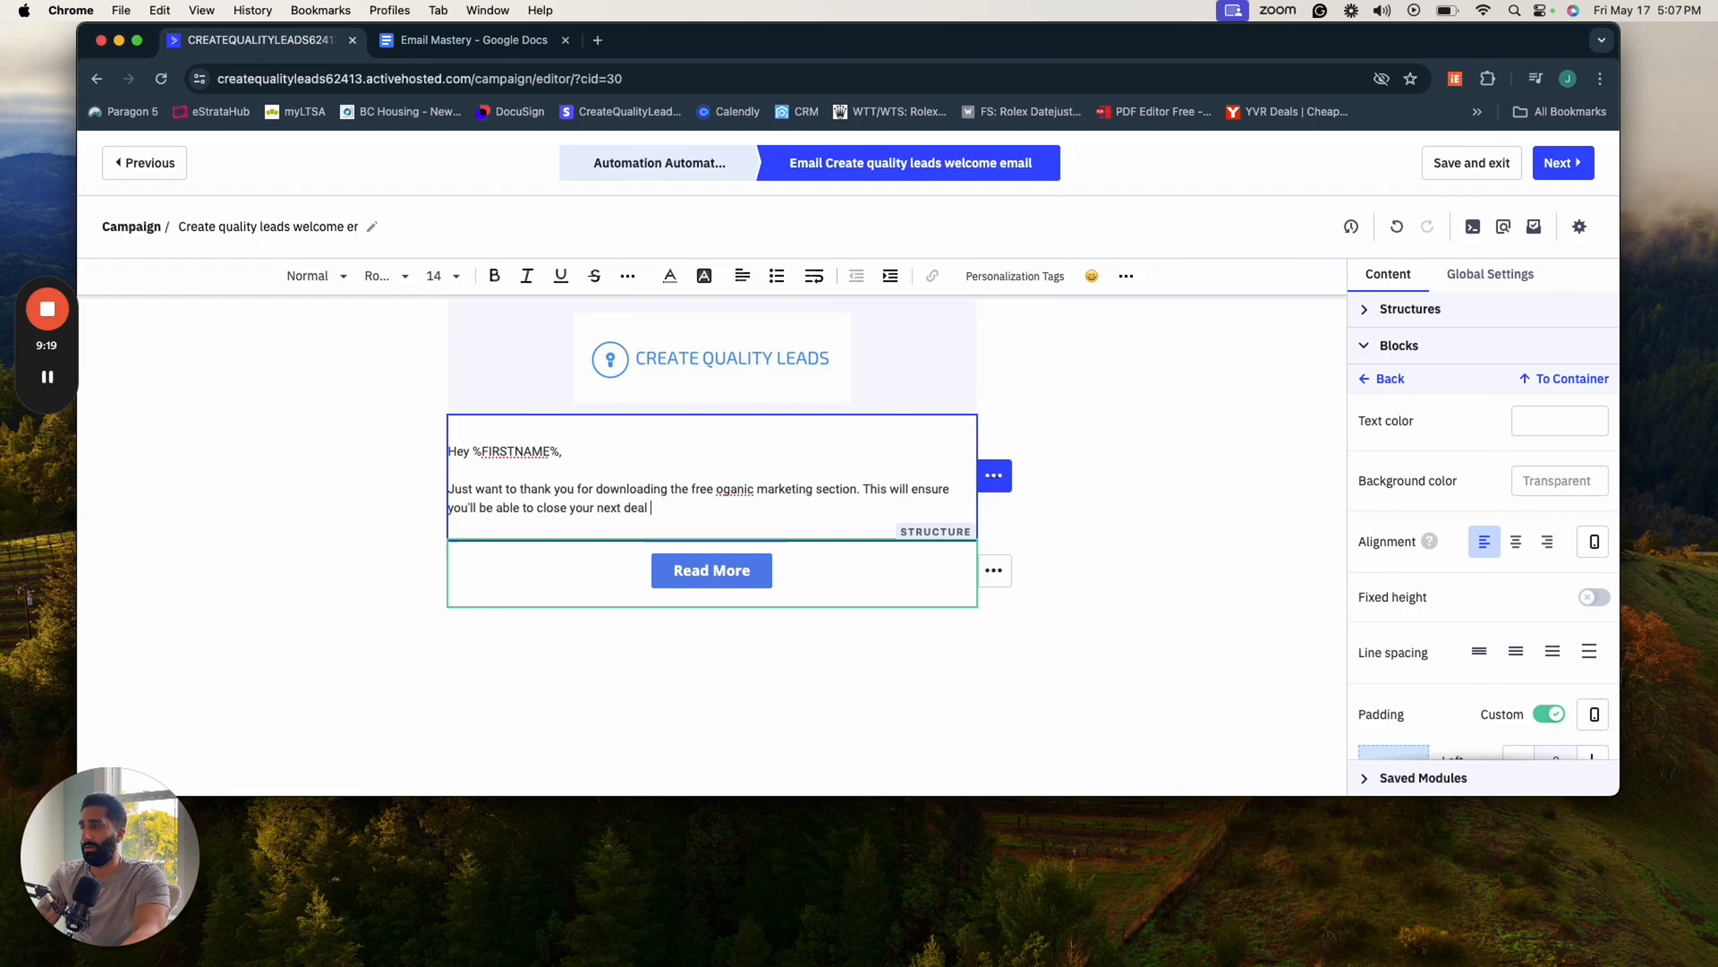
{"action": "type", "text": "l without having to spend"}
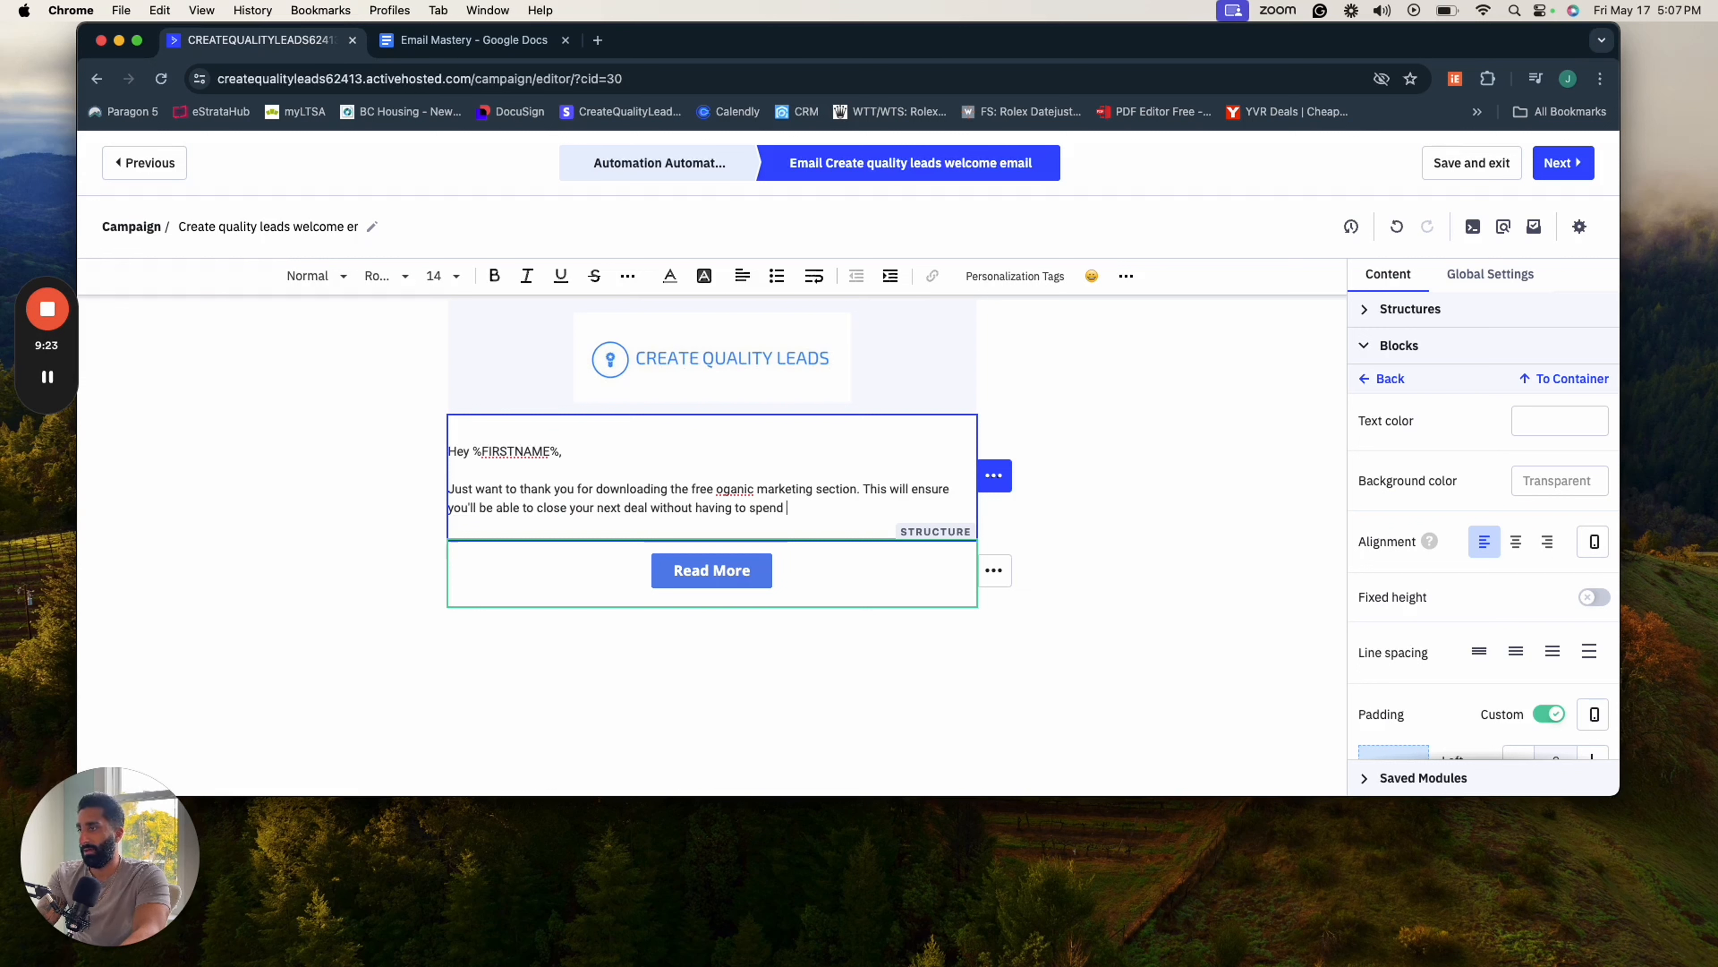
{"action": "type", "text": " endle"}
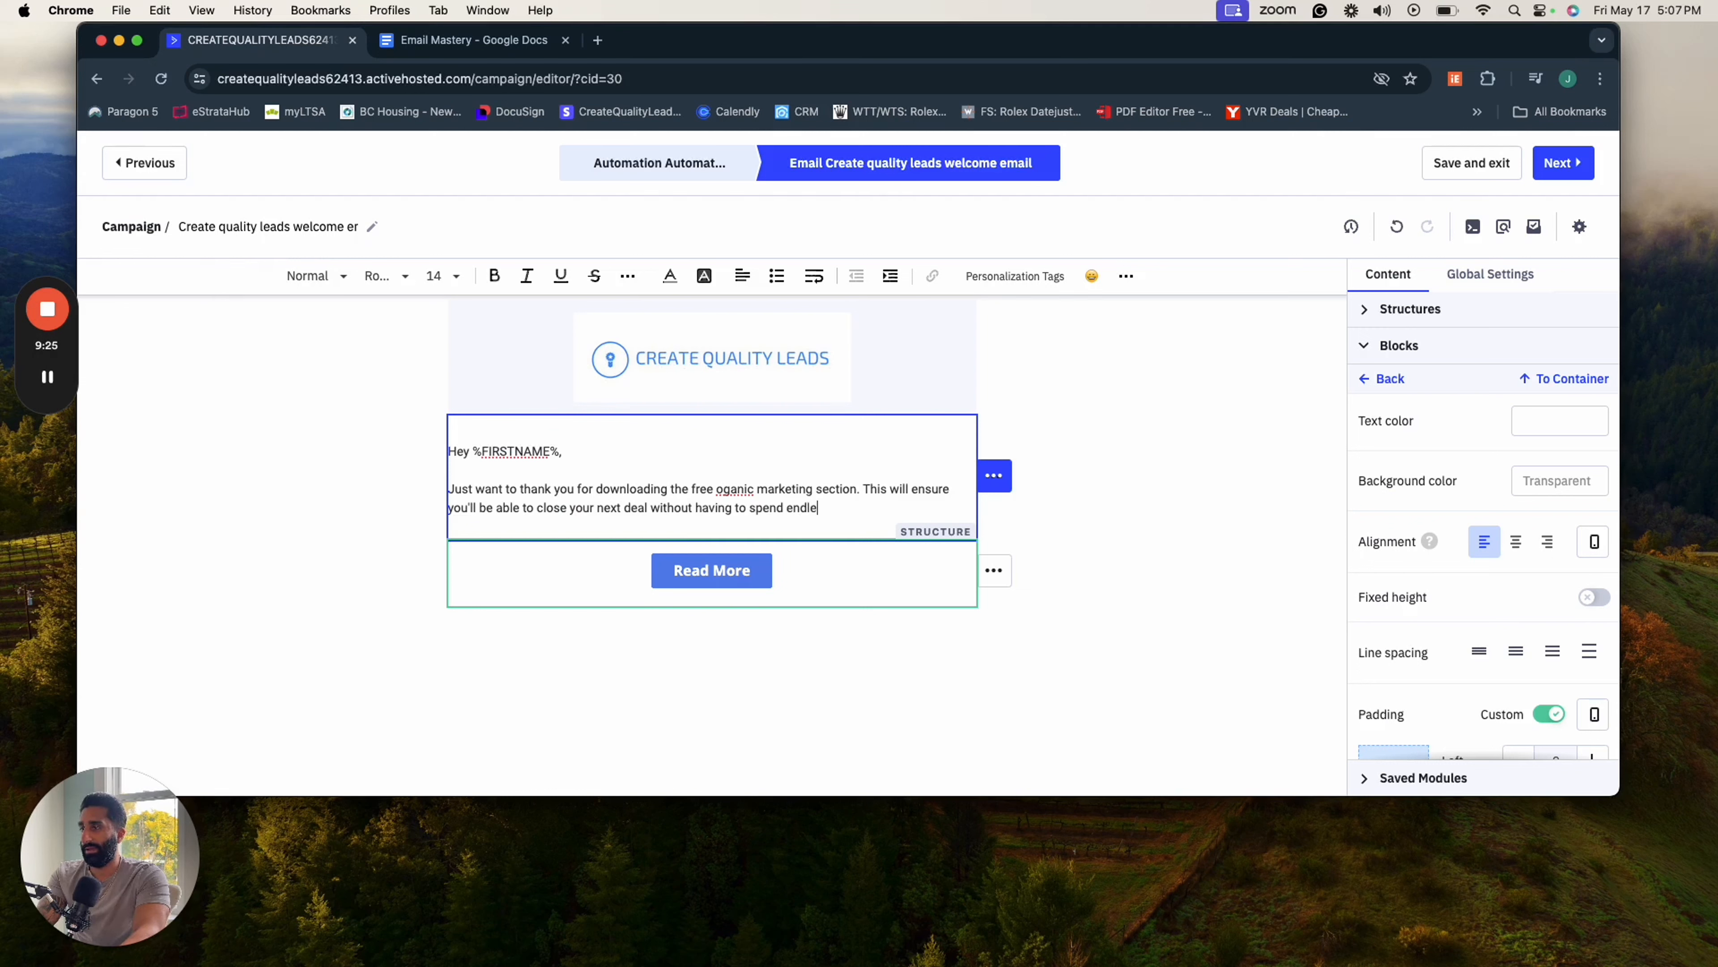
{"action": "type", "text": "ss dollars "}
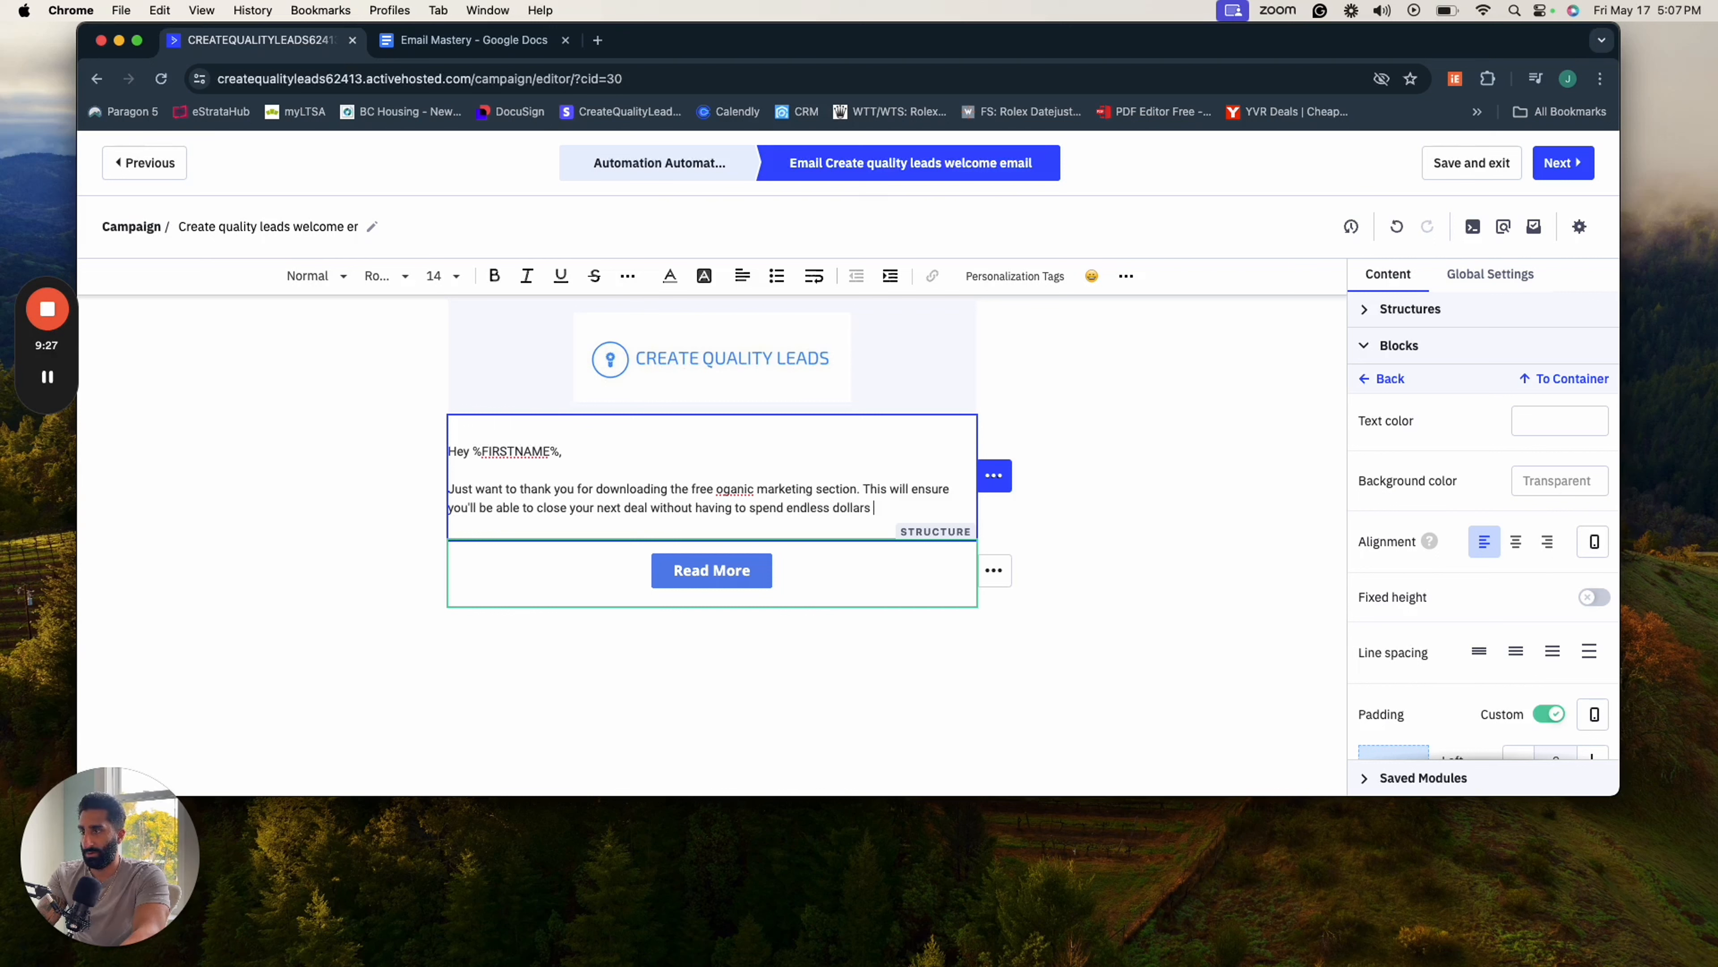
{"action": "type", "text": "on marketing as"}
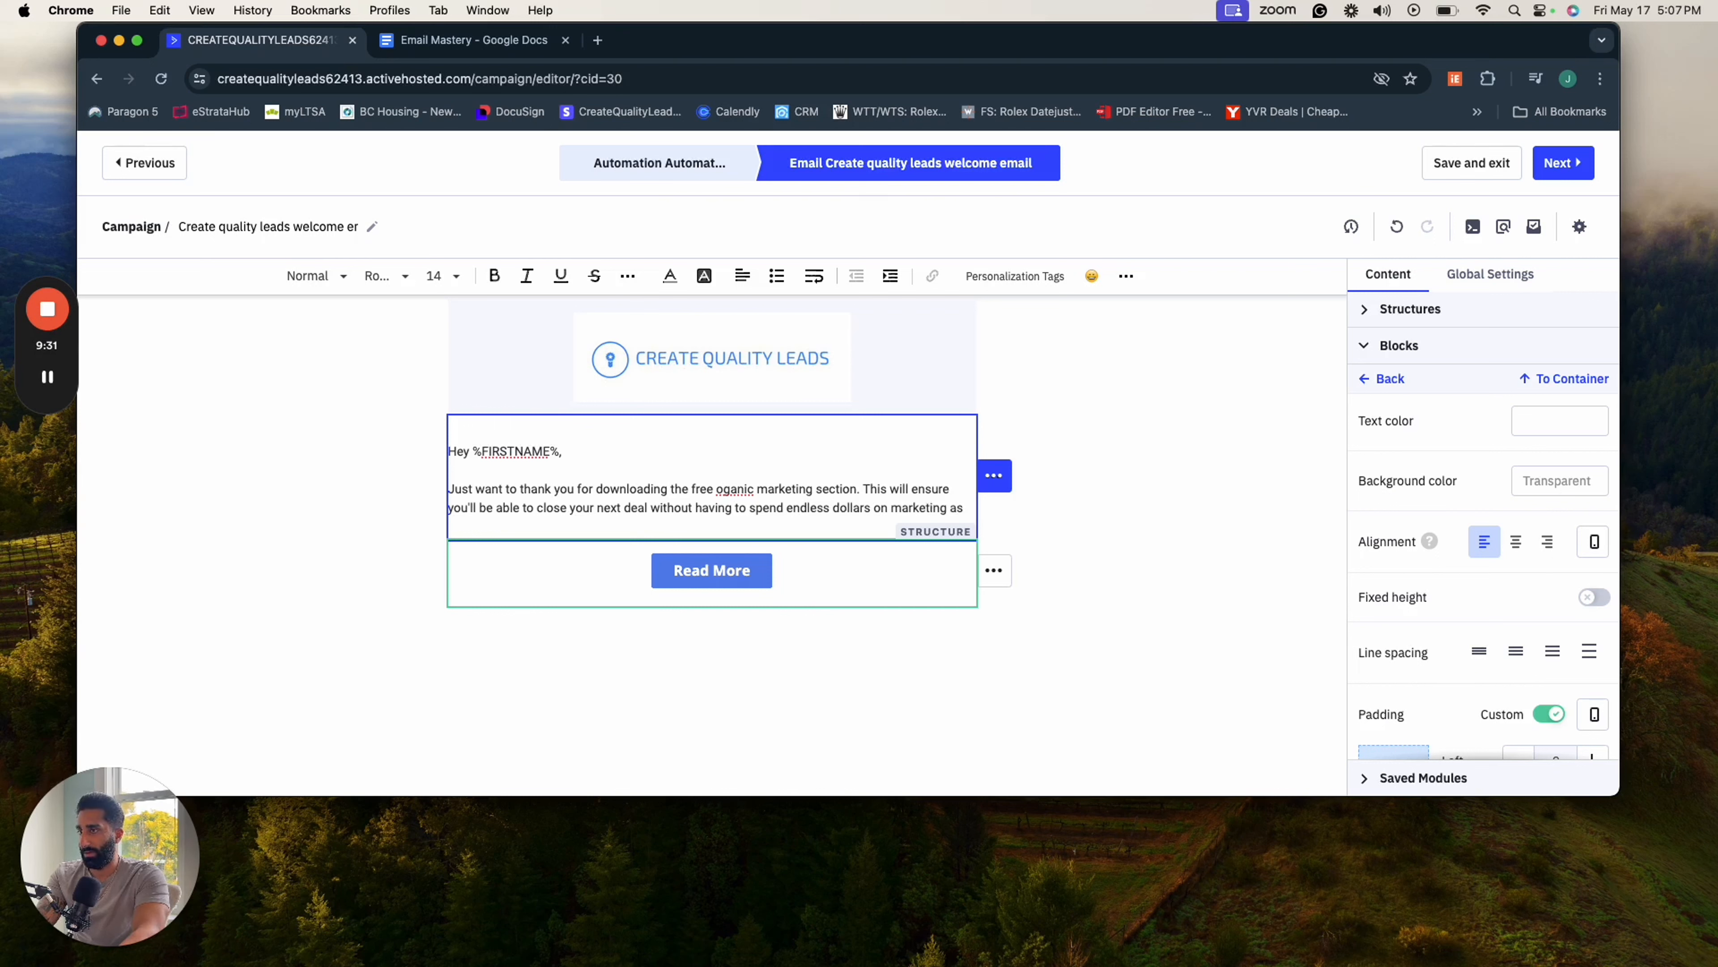
- Finish the sentence with "without having to spend endless dollars on marketing all while giving you your time back."
{"action": "key", "text": "BackSpace"}
{"action": "type", "text": "all whi"}
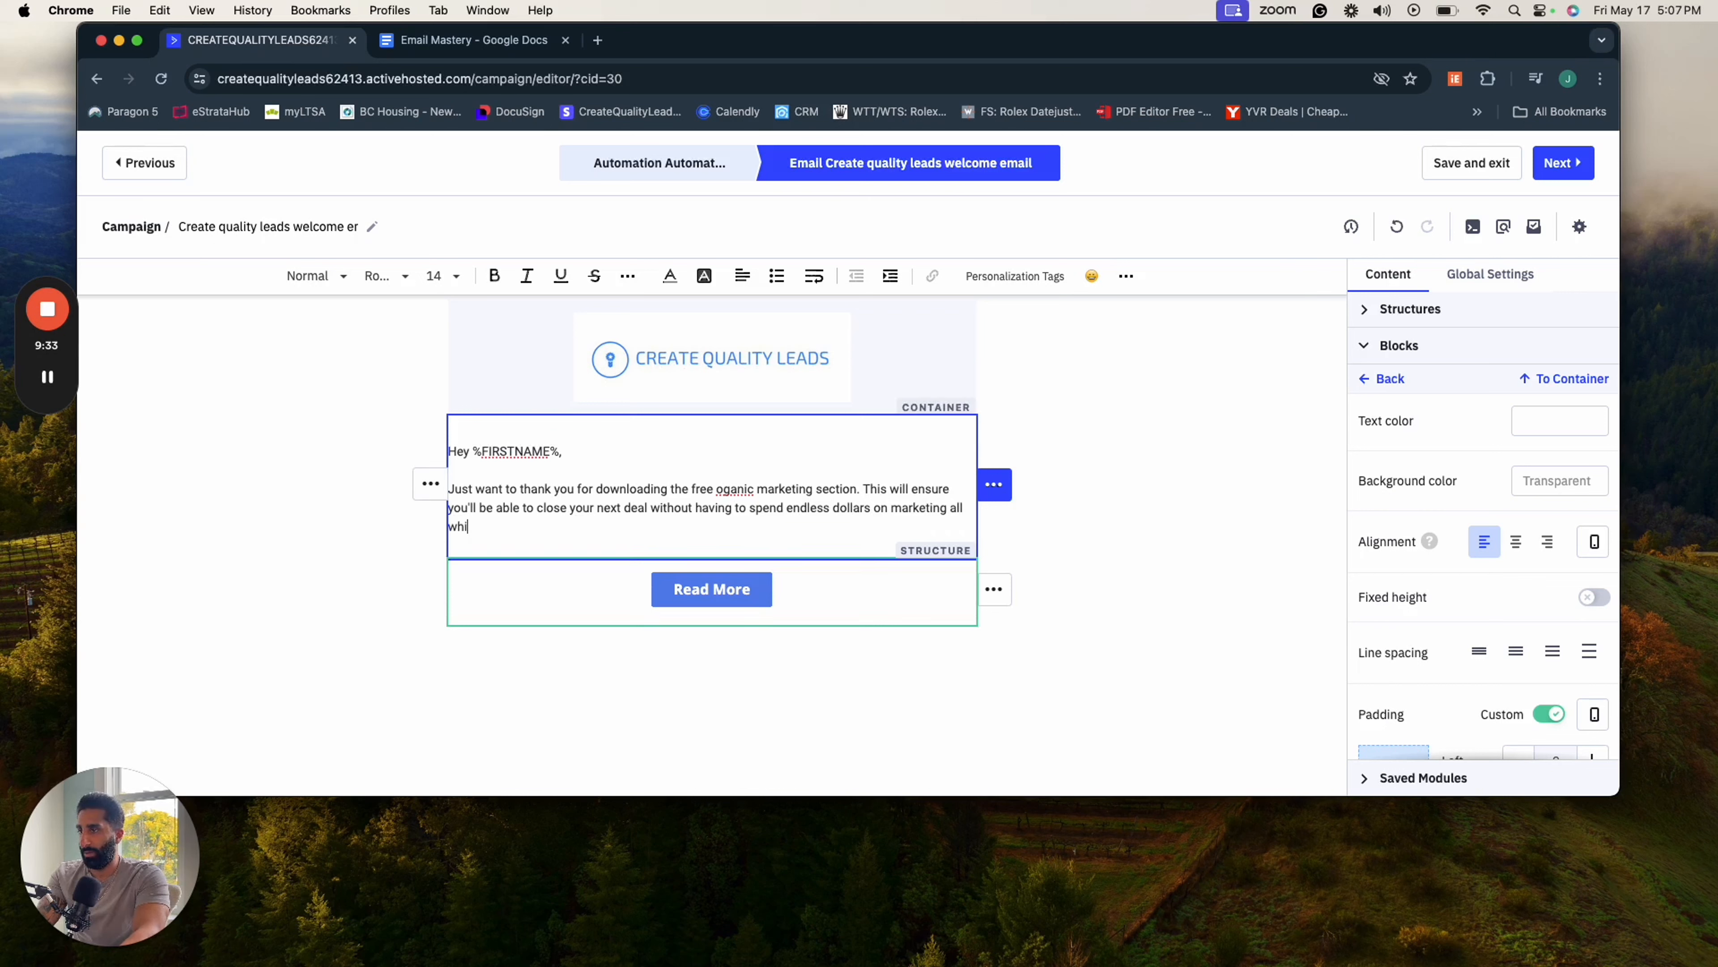
{"action": "type", "text": "le giving yu"}
{"action": "type", "text": "u your time back"}
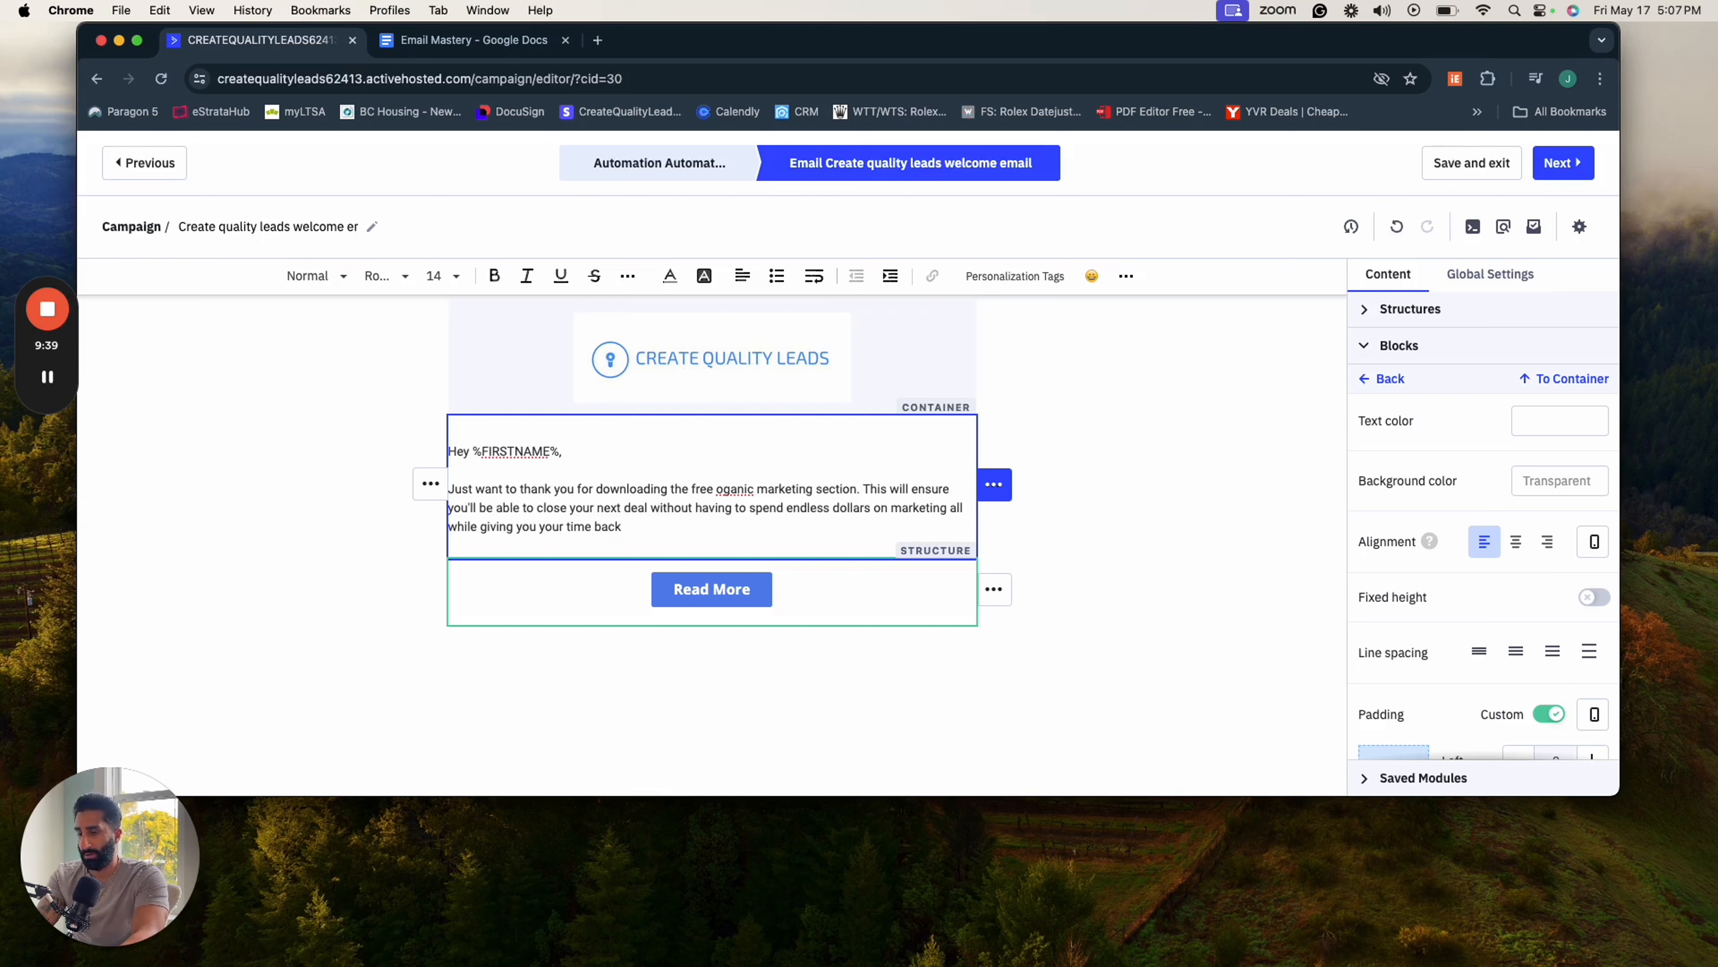
- Start a new paragraph reading "Also, didnt know if you knew but we have this skool community created"
{"action": "key", "text": "Return"}
{"action": "key", "text": "Return"}
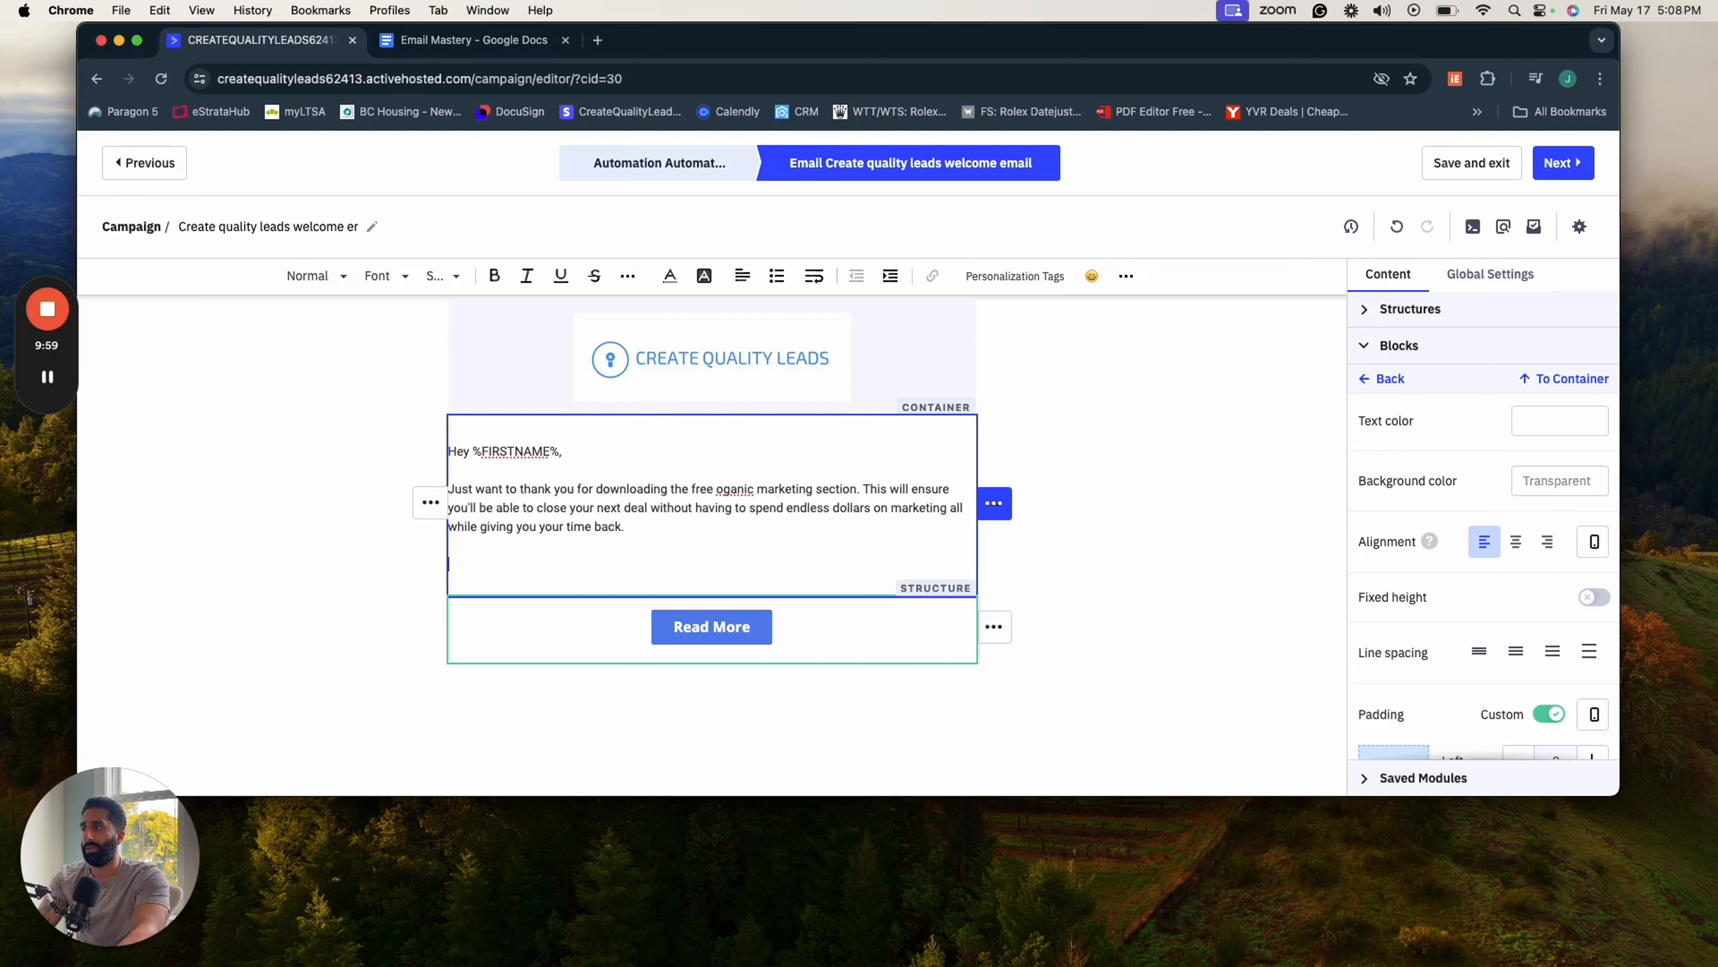
{"action": "type", "text": "Also"}
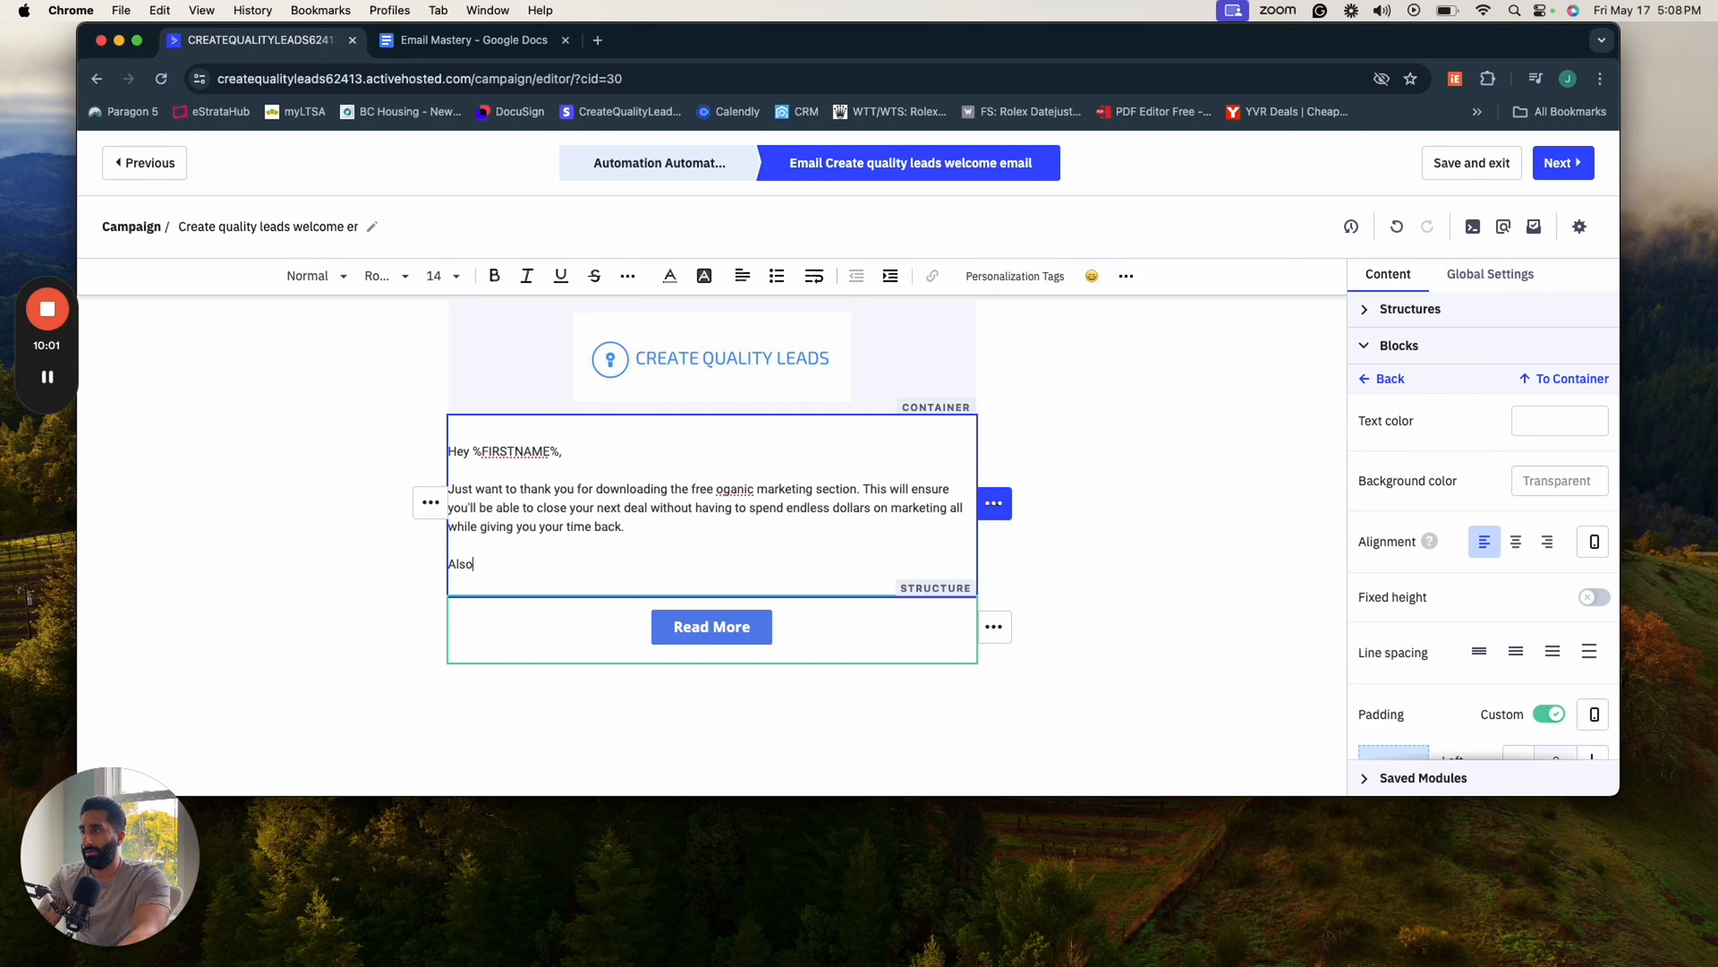
{"action": "type", "text": ", incl"}
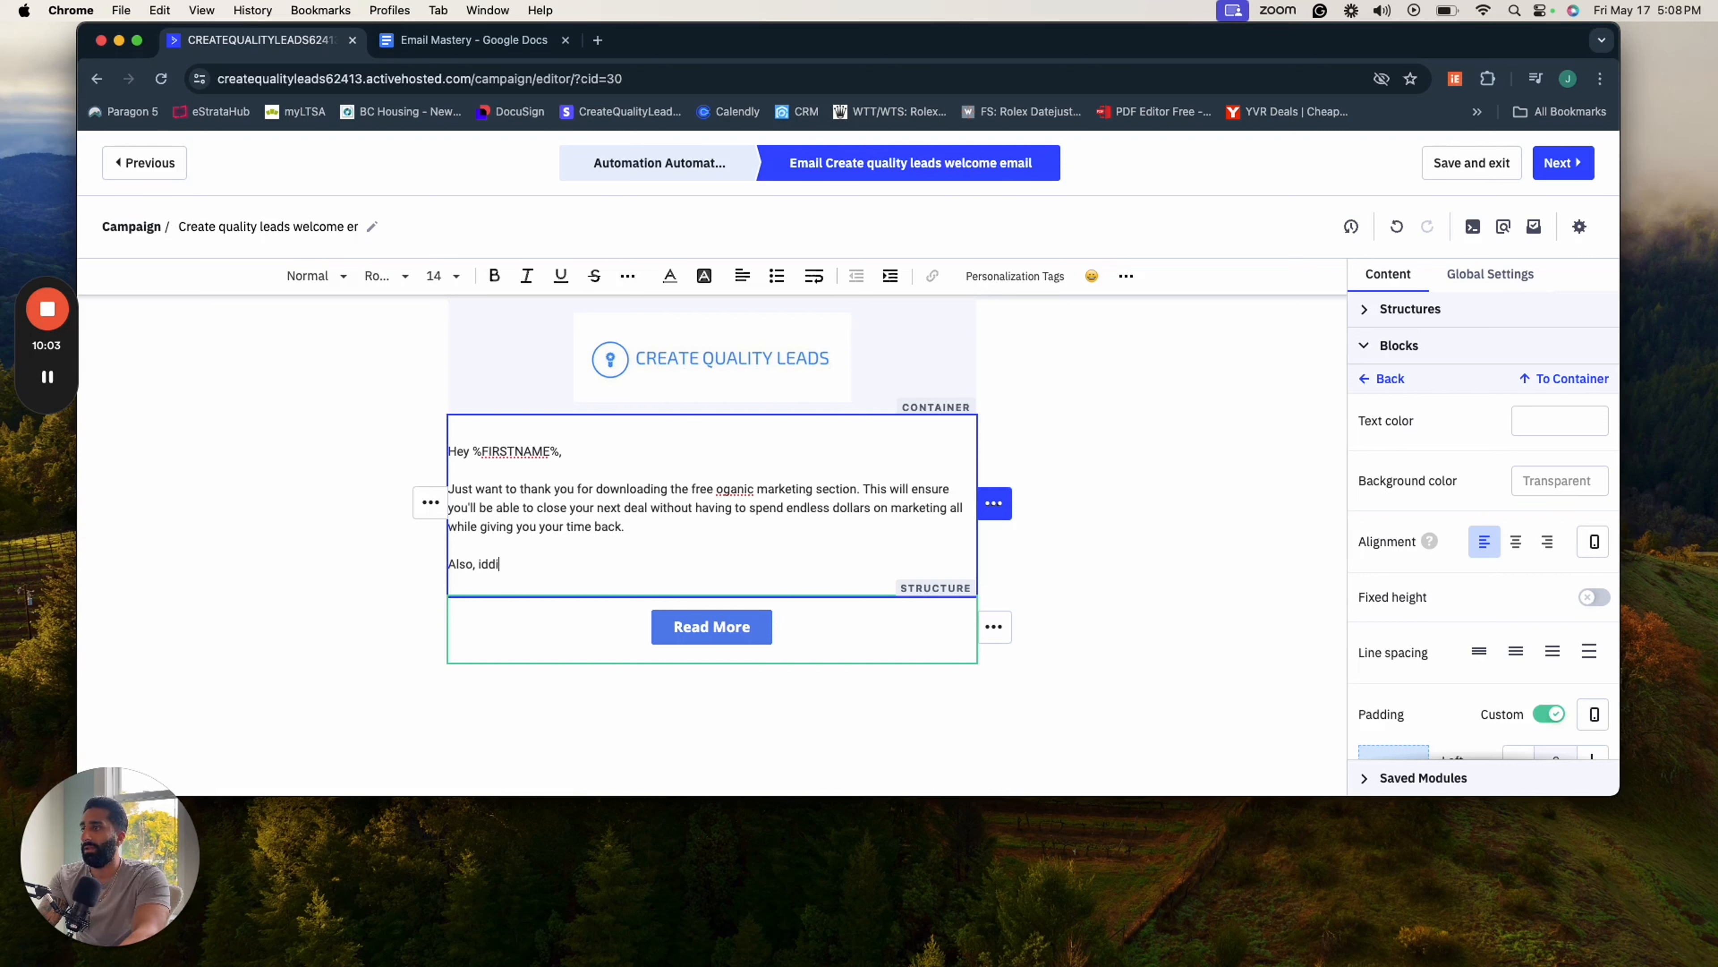
{"action": "key", "text": "BackSpace"}
{"action": "key", "text": "BackSpace"}
{"action": "key", "text": "BackSpace"}
{"action": "key", "text": "BackSpace"}
{"action": "type", "text": "did"}
{"action": "key", "text": "BackSpace"}
{"action": "type", "text": "nt know if you k"}
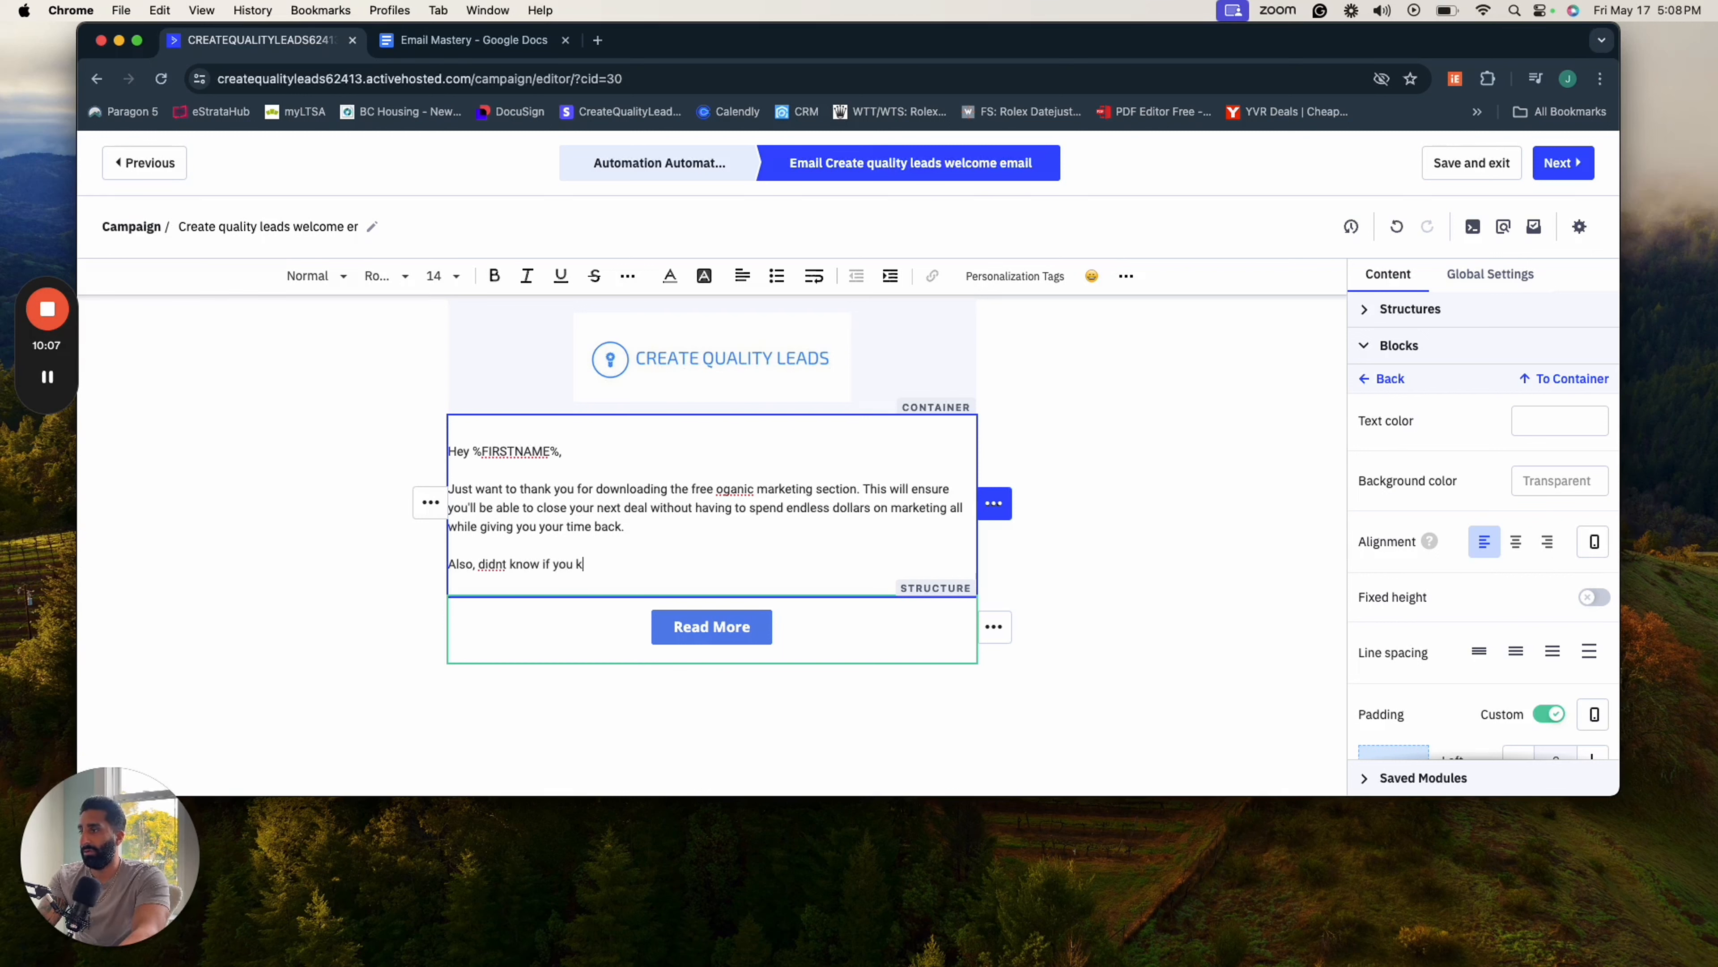
{"action": "type", "text": "new but we have this"}
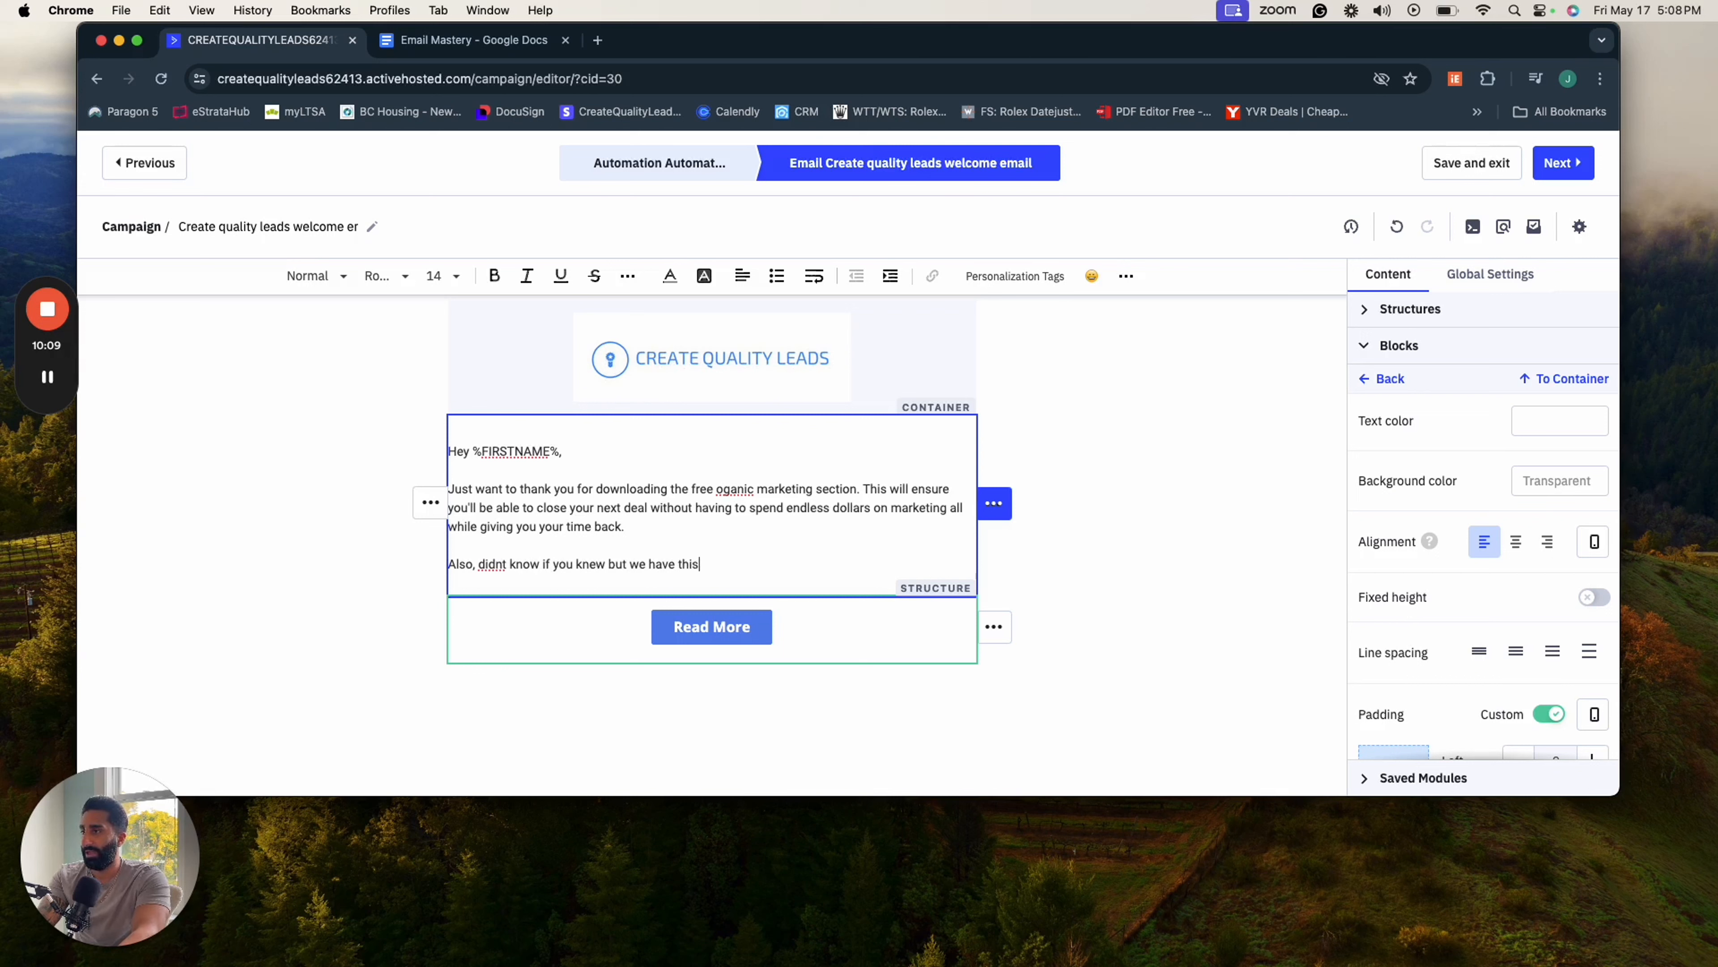
{"action": "type", "text": " skool commun"}
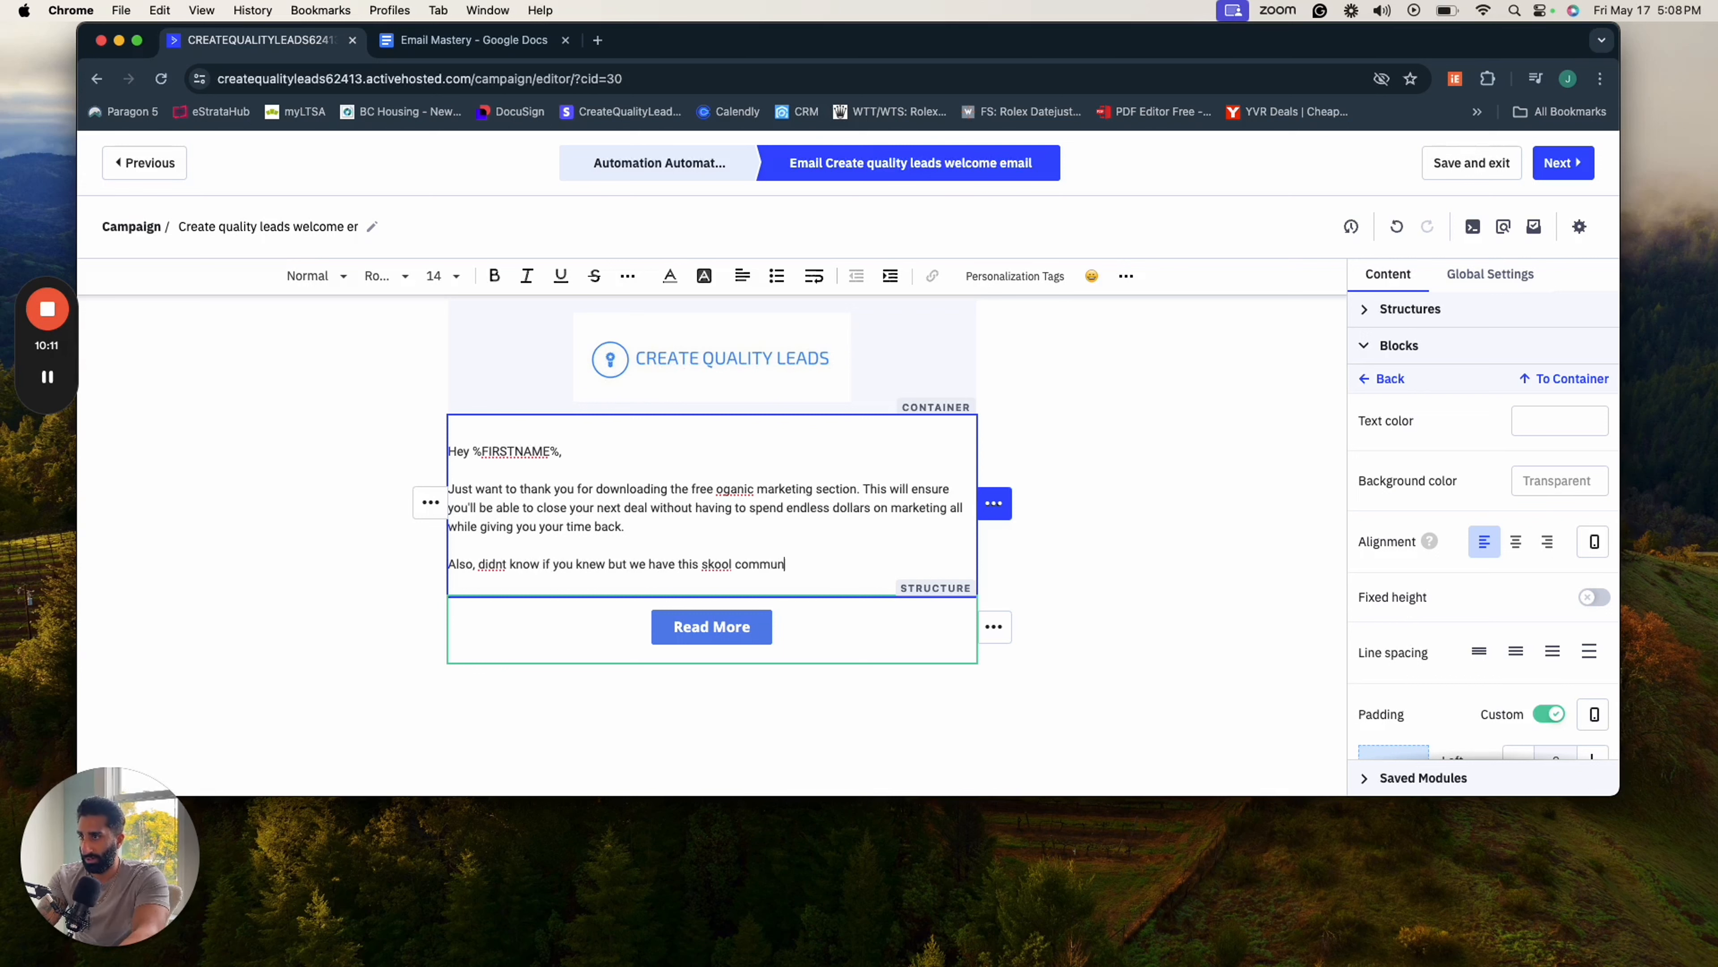
{"action": "type", "text": "ity created "}
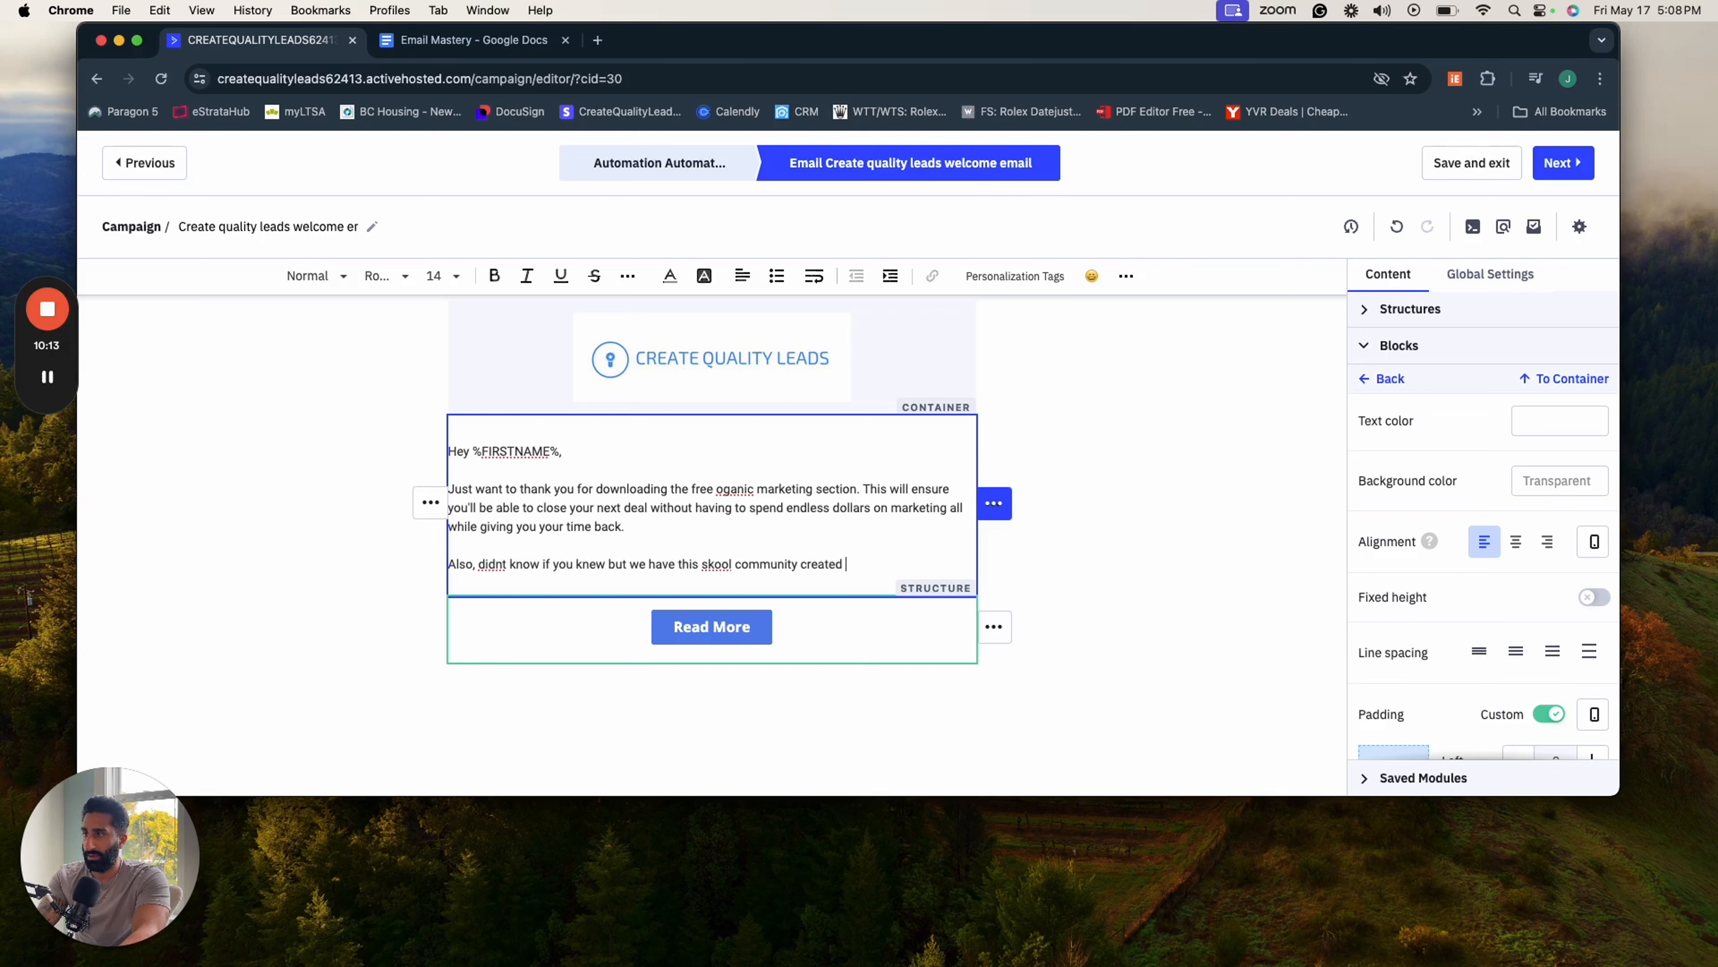
{"action": "type", "text": "where you can"}
{"action": "type", "text": " learn exa"}
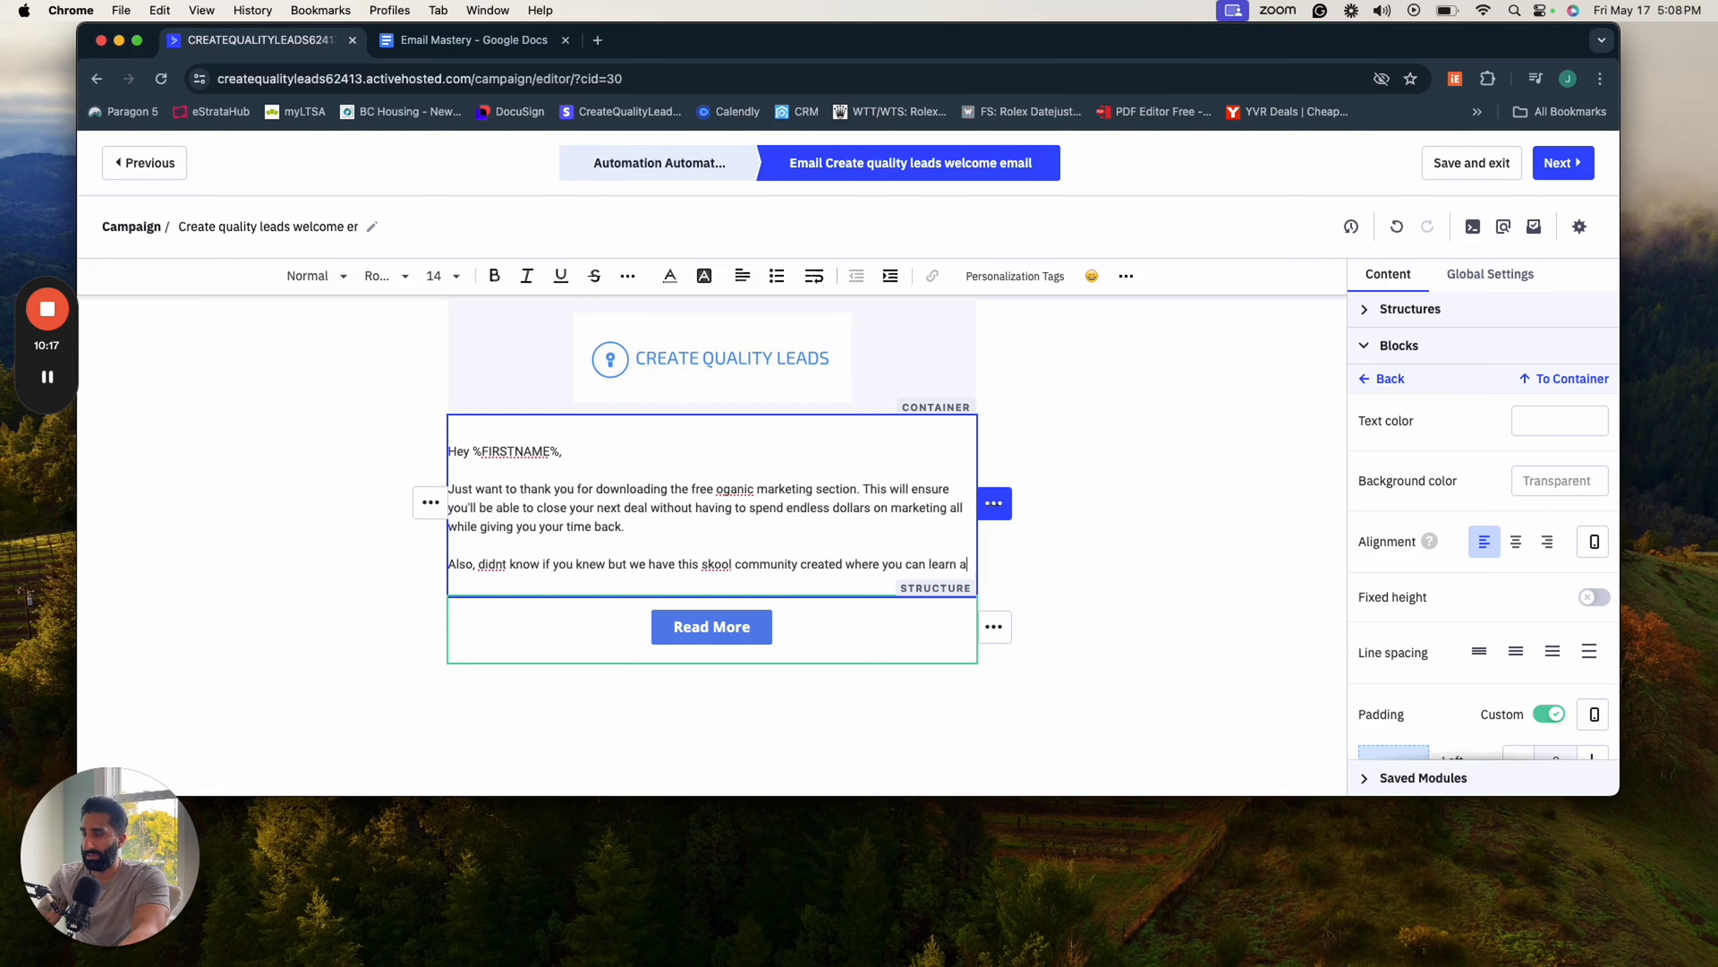
{"action": "type", "text": "ctly how "}
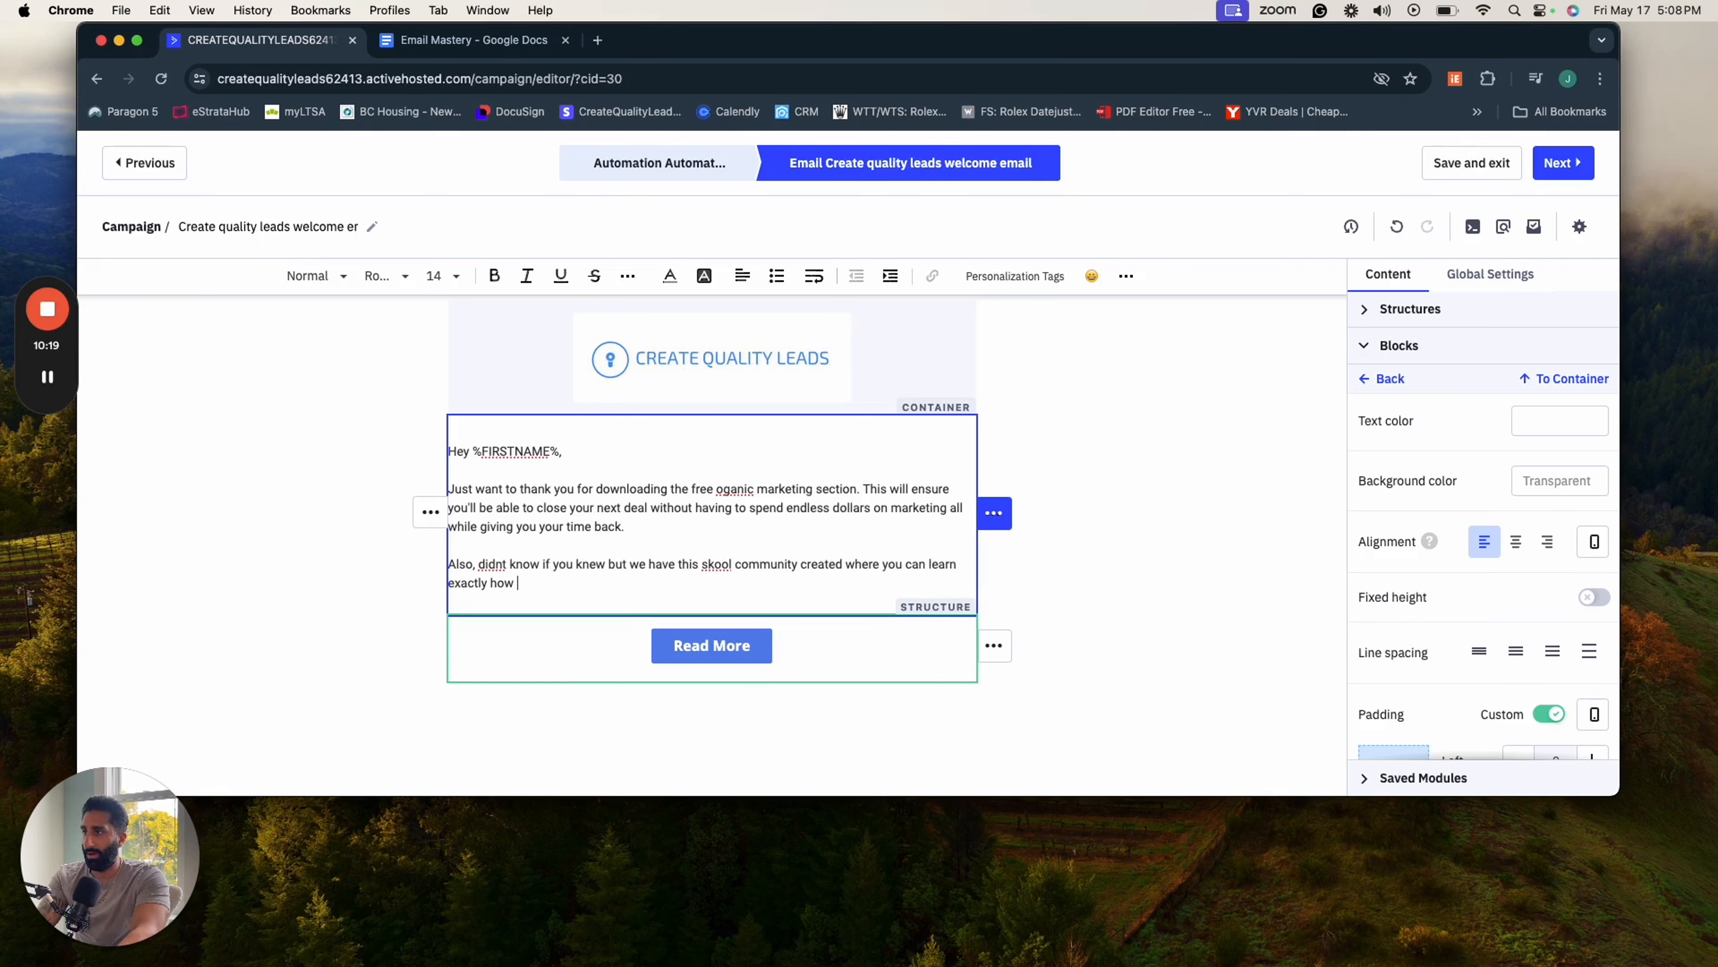
{"action": "type", "text": "I send 100"}
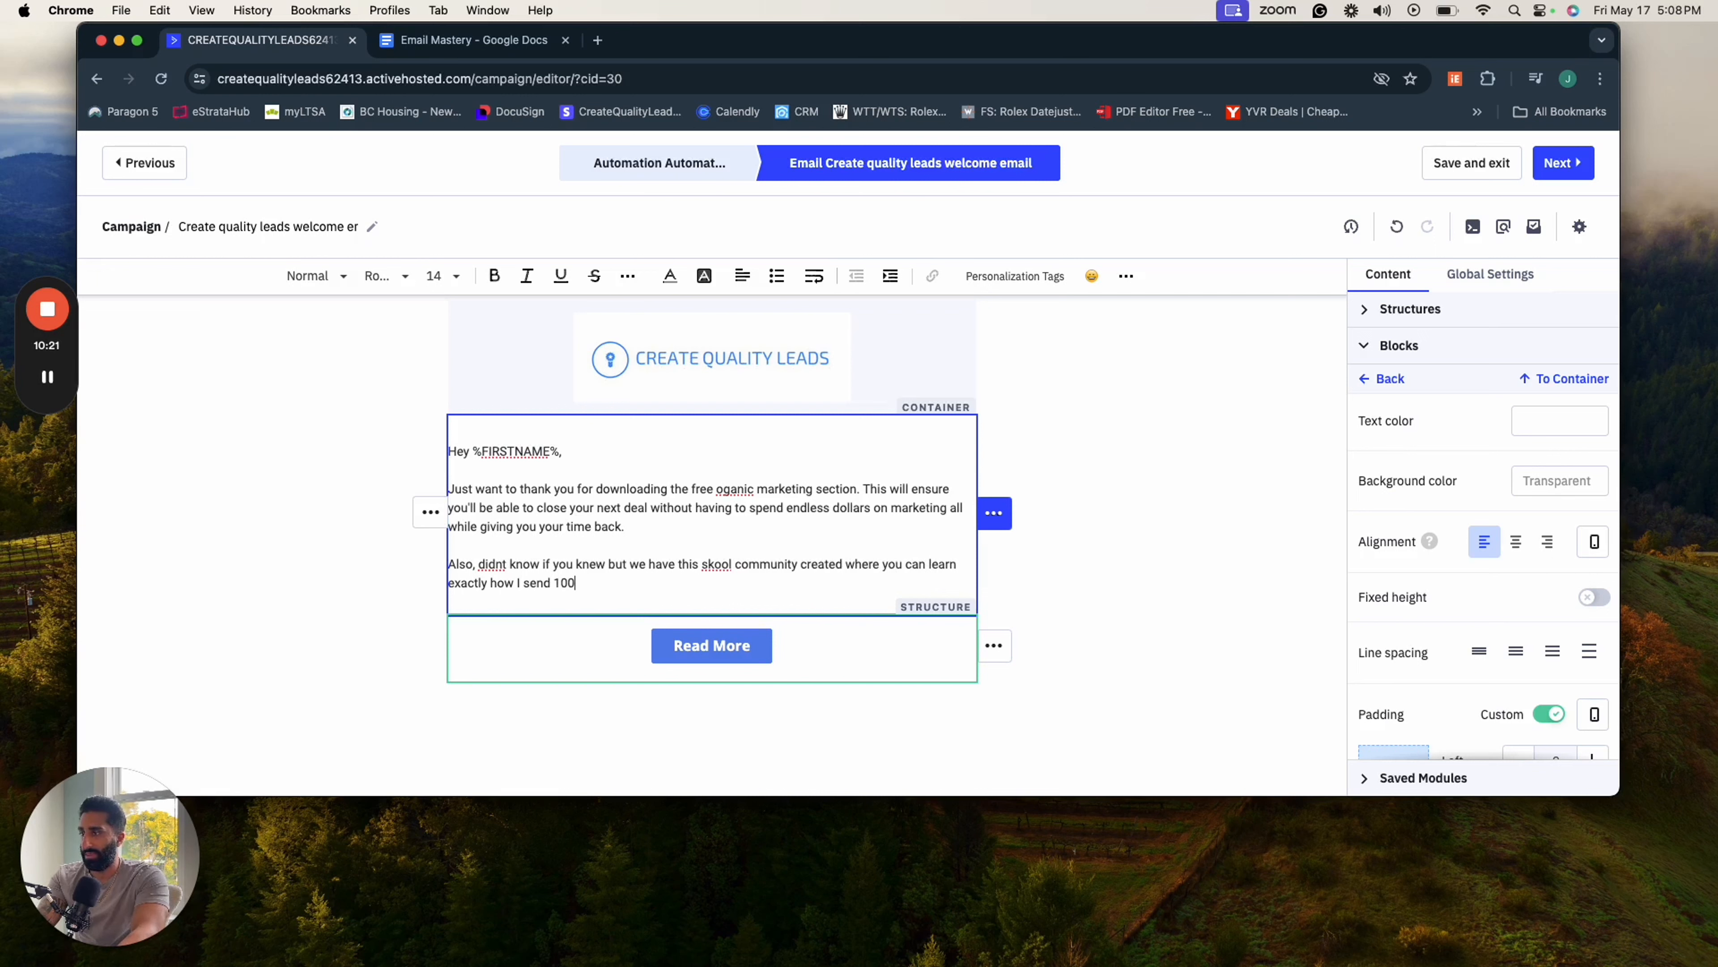
{"action": "type", "text": "0 emails a week a"}
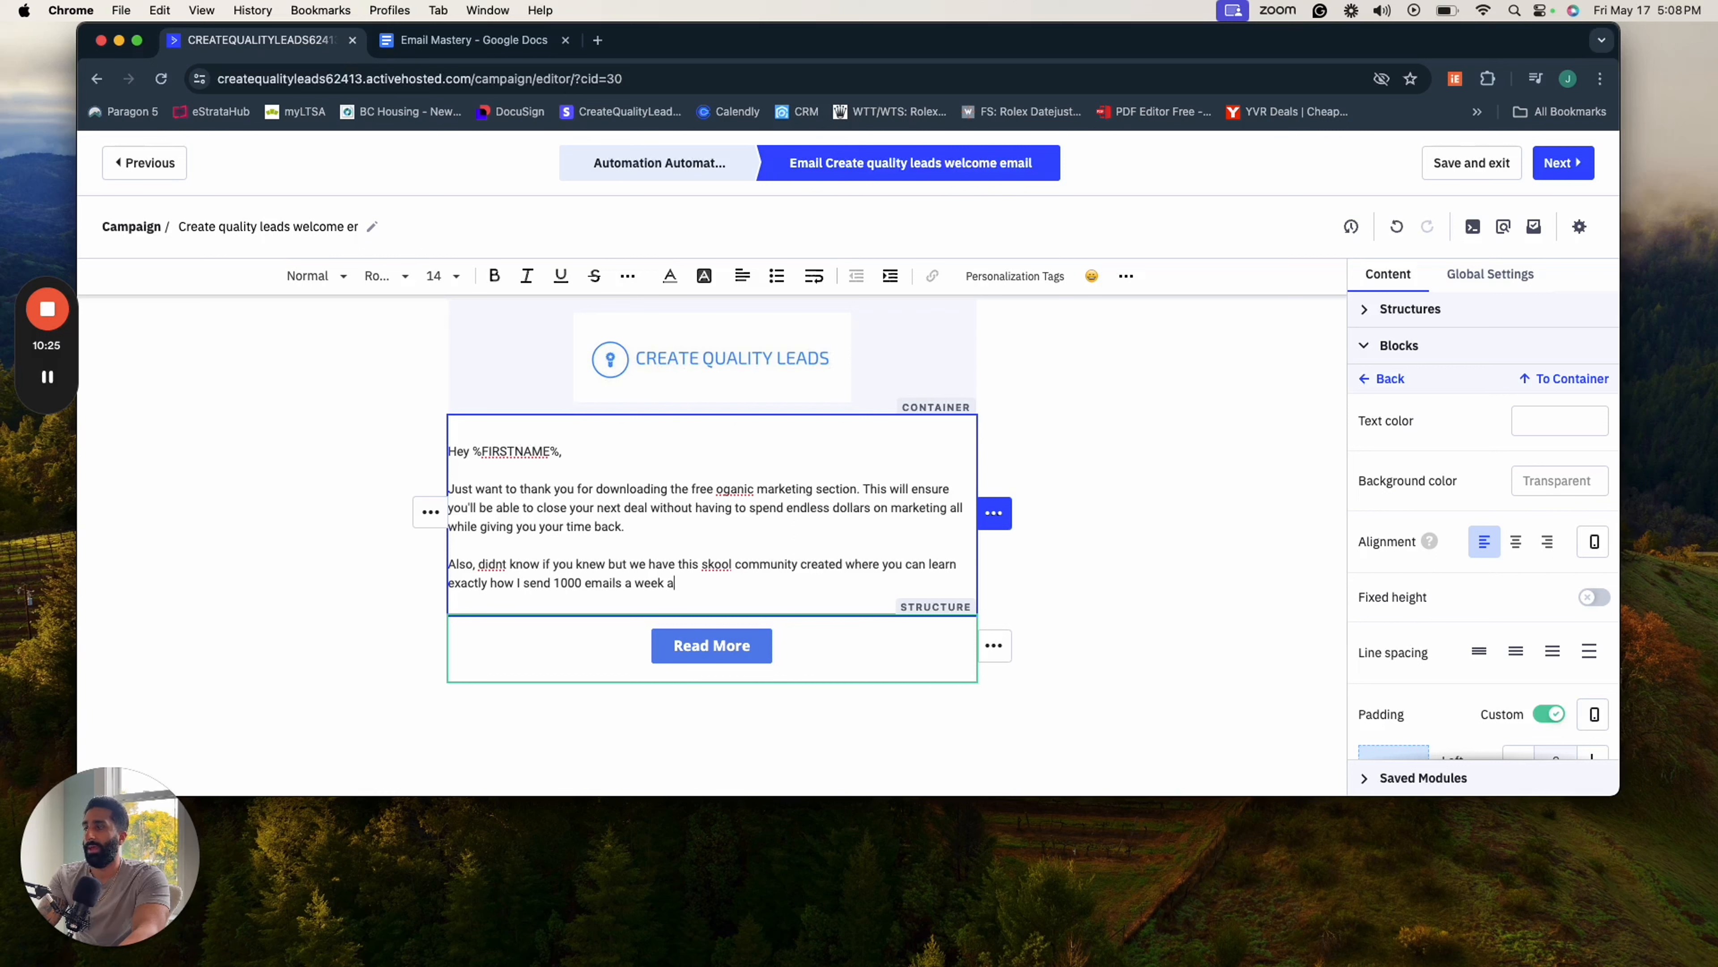
{"action": "type", "text": "nd generate 10"}
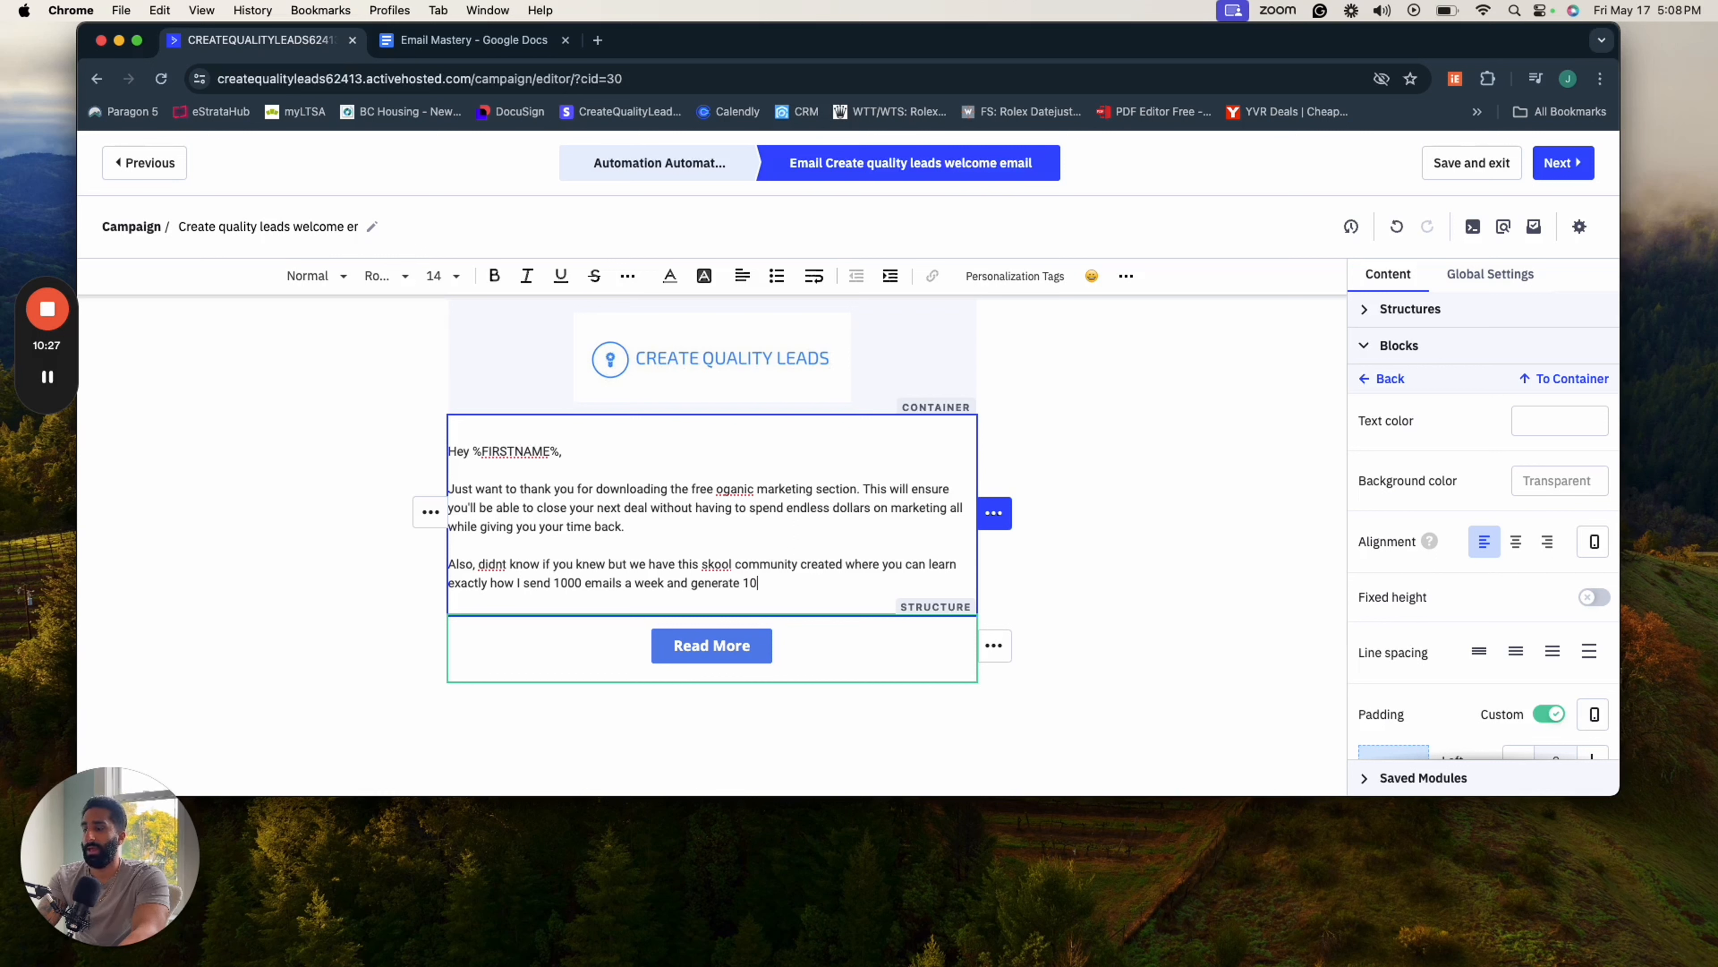
{"action": "type", "text": "+ appointme"}
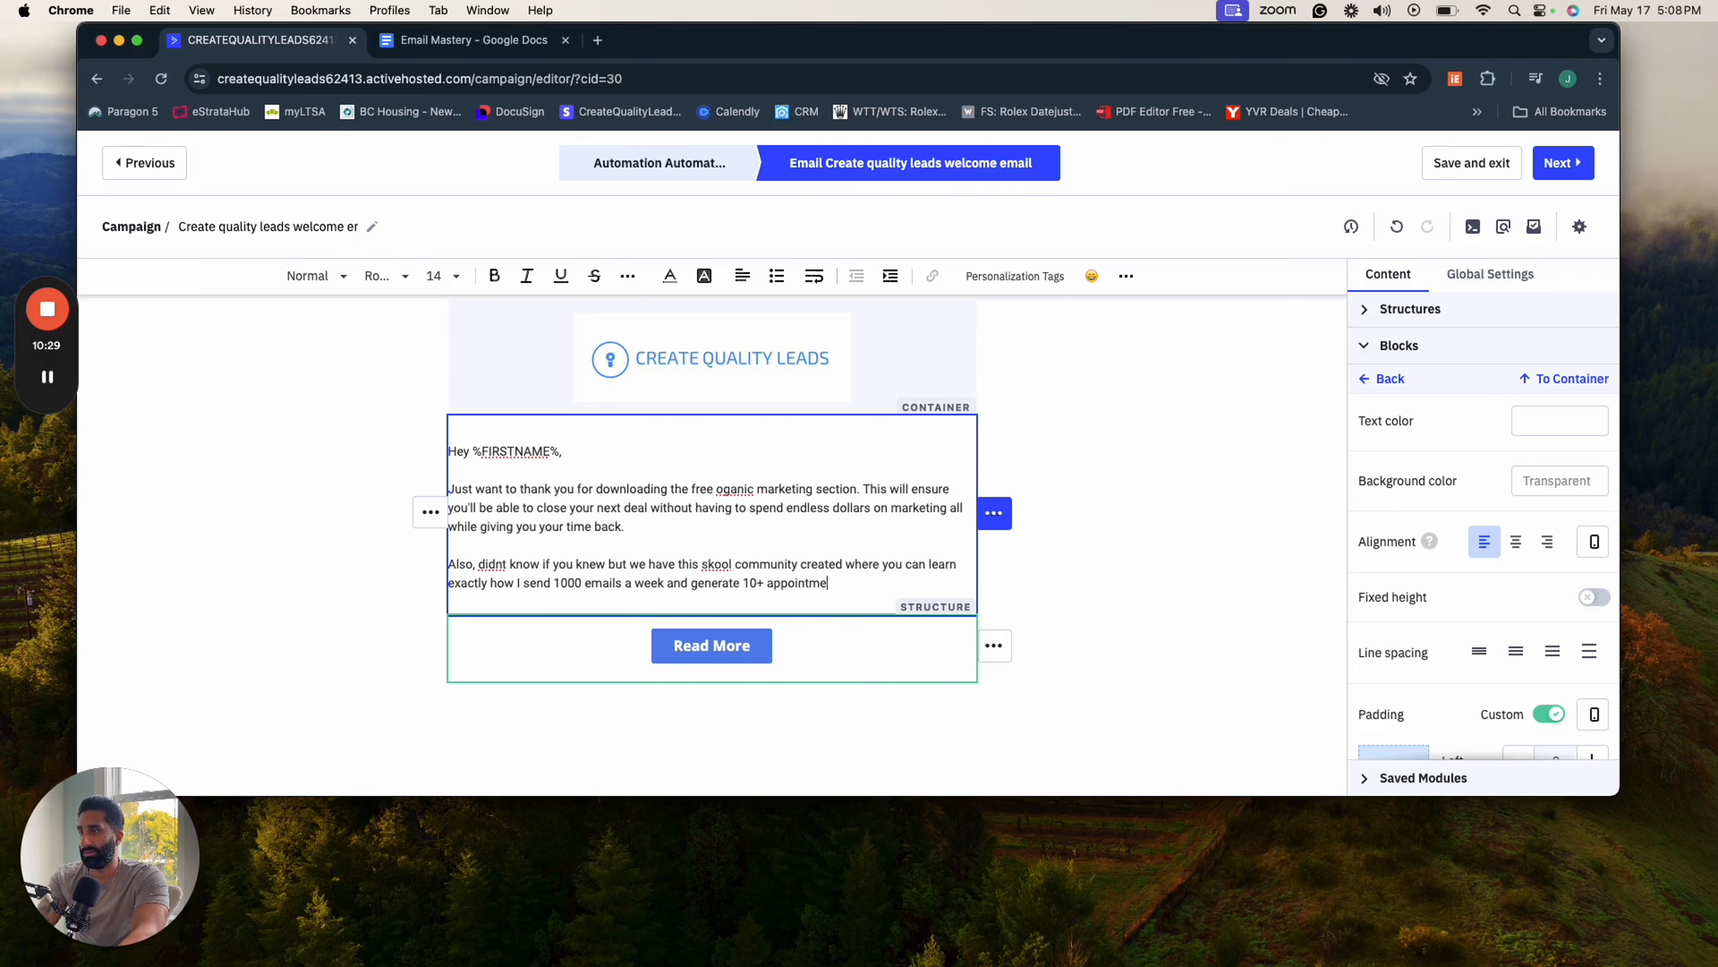
{"action": "type", "text": "nts on my "}
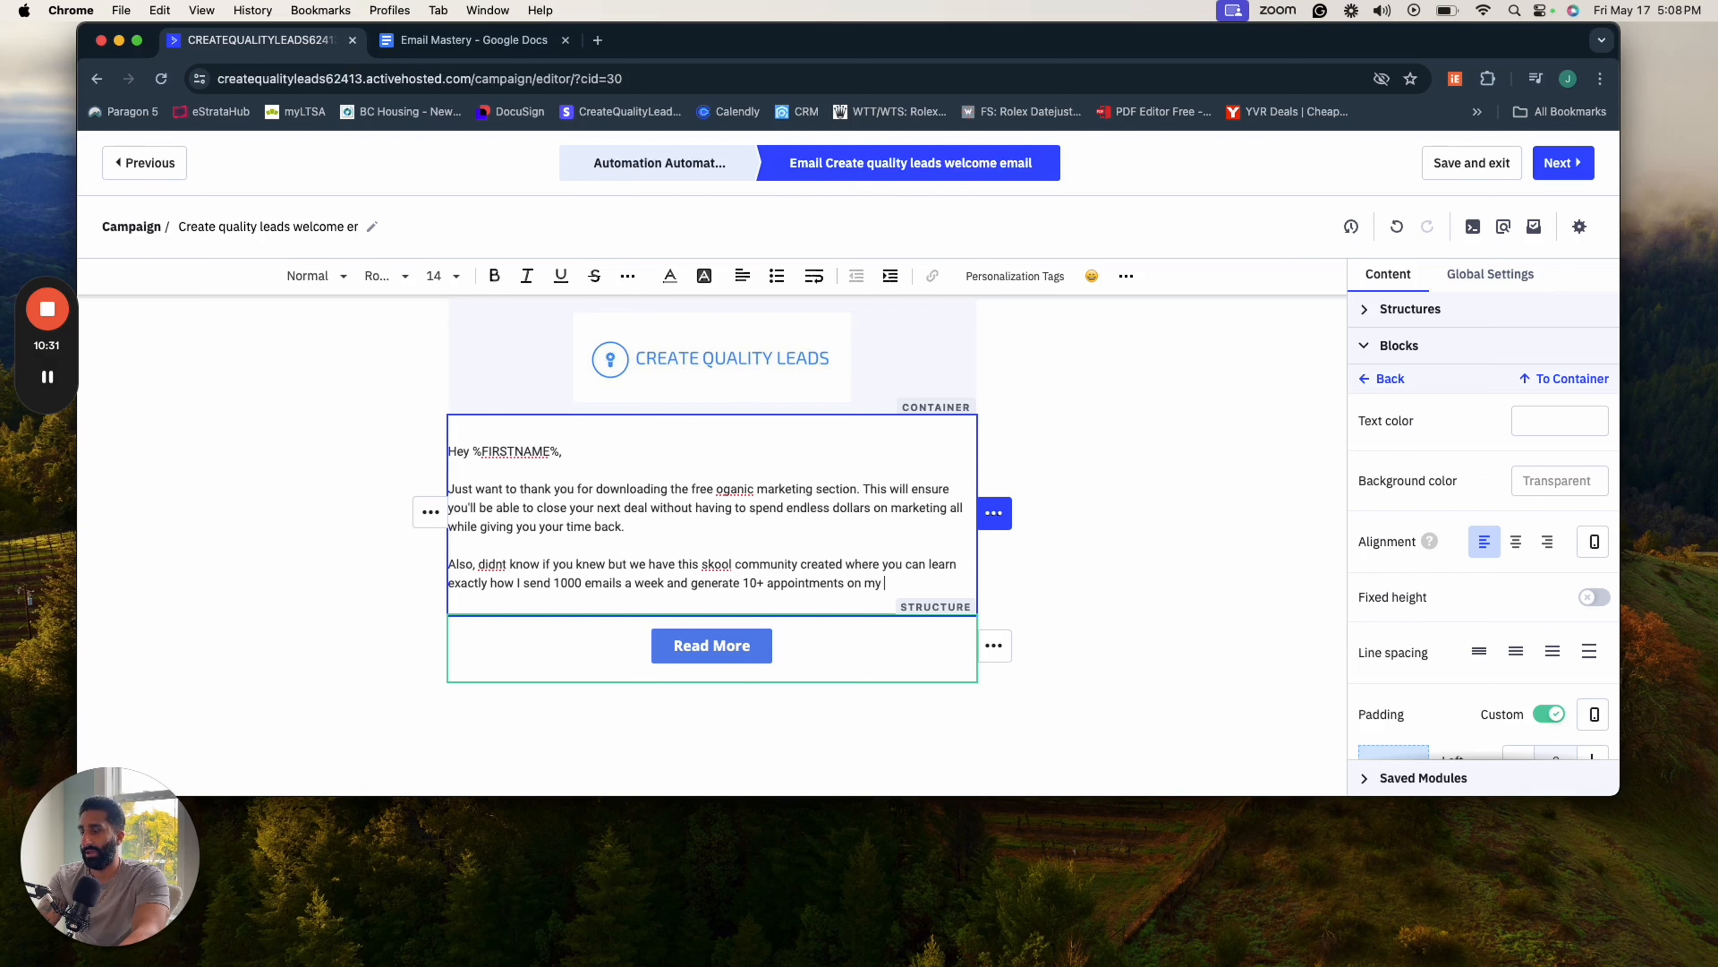
{"action": "type", "text": "cale"}
{"action": "type", "text": "ed"}
- Complete the community sentence with "and generate 10+ appointments on my calendar every week"
{"action": "key", "text": "BackSpace"}
{"action": "type", "text": "ndar every week."}
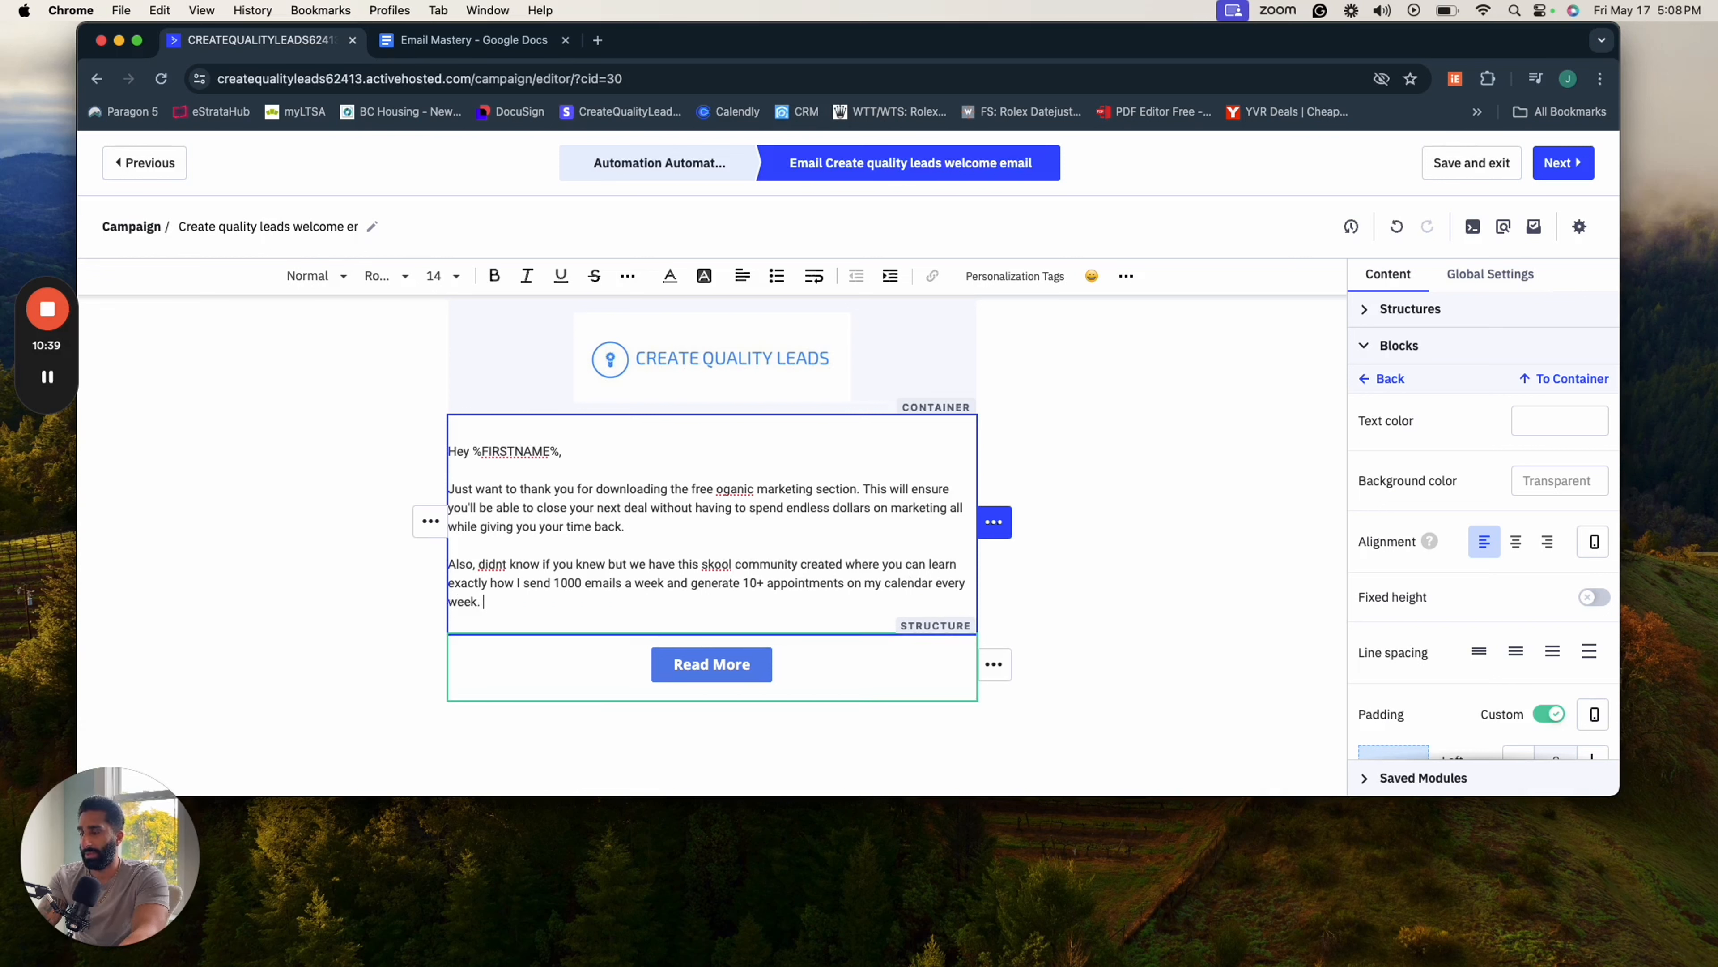
{"action": "type", "text": " Heres the link"}
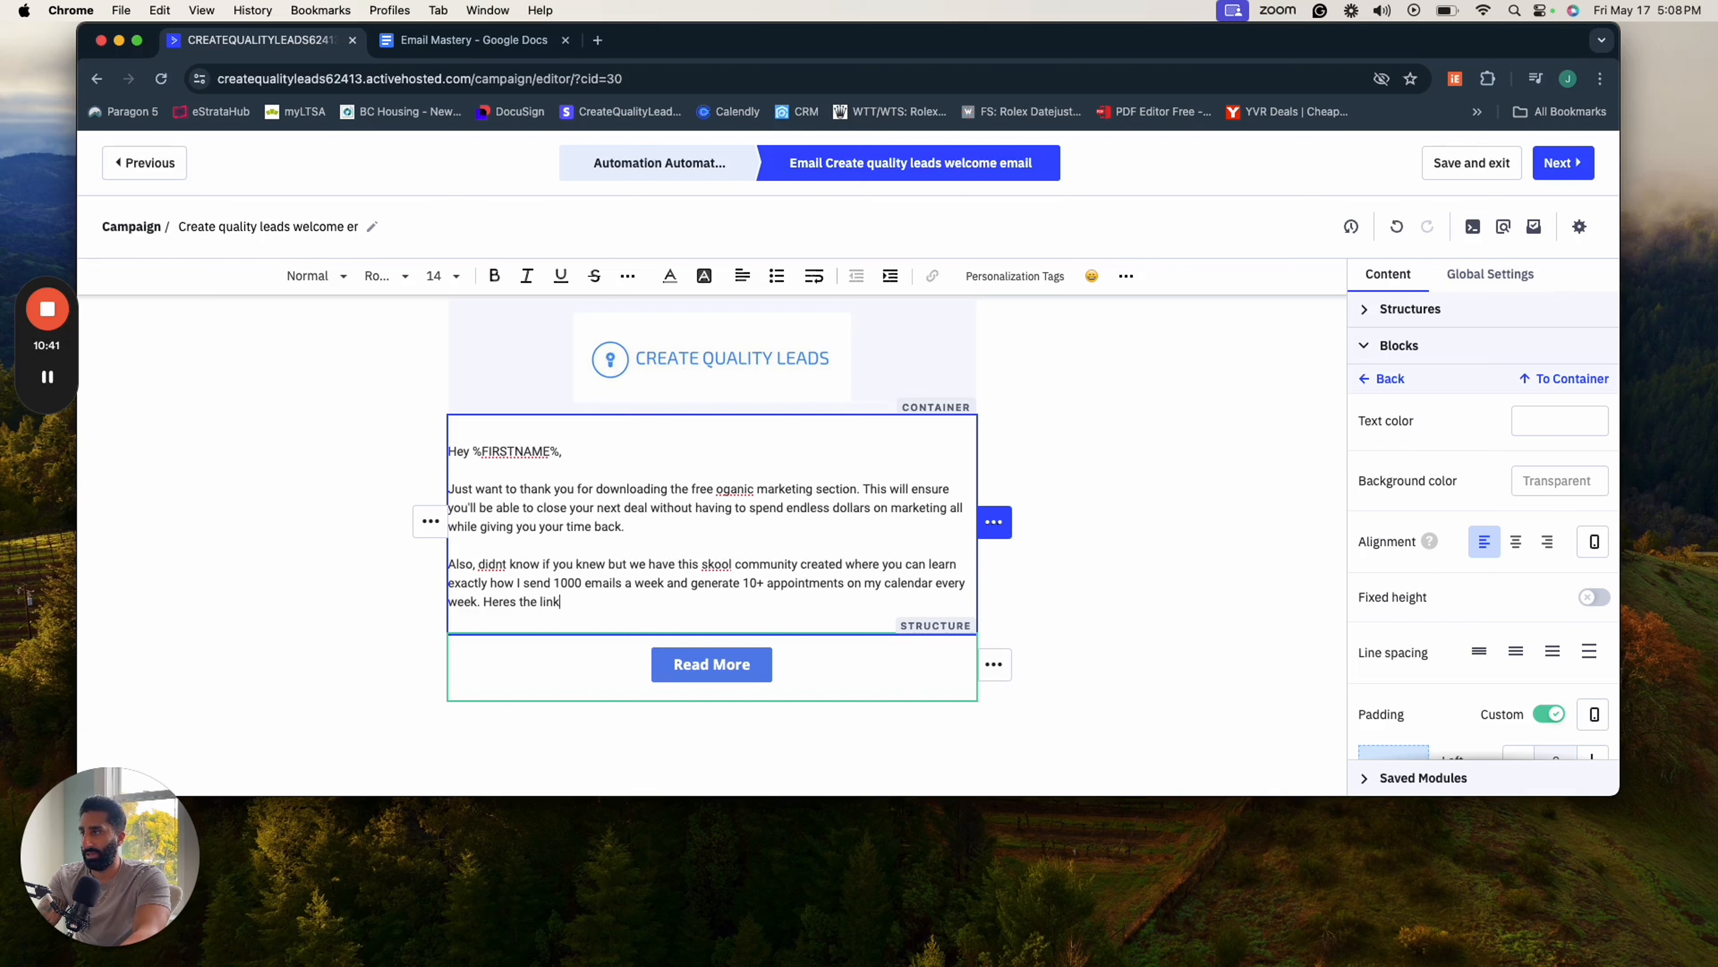
{"action": "type", "text": "... www.faceb"}
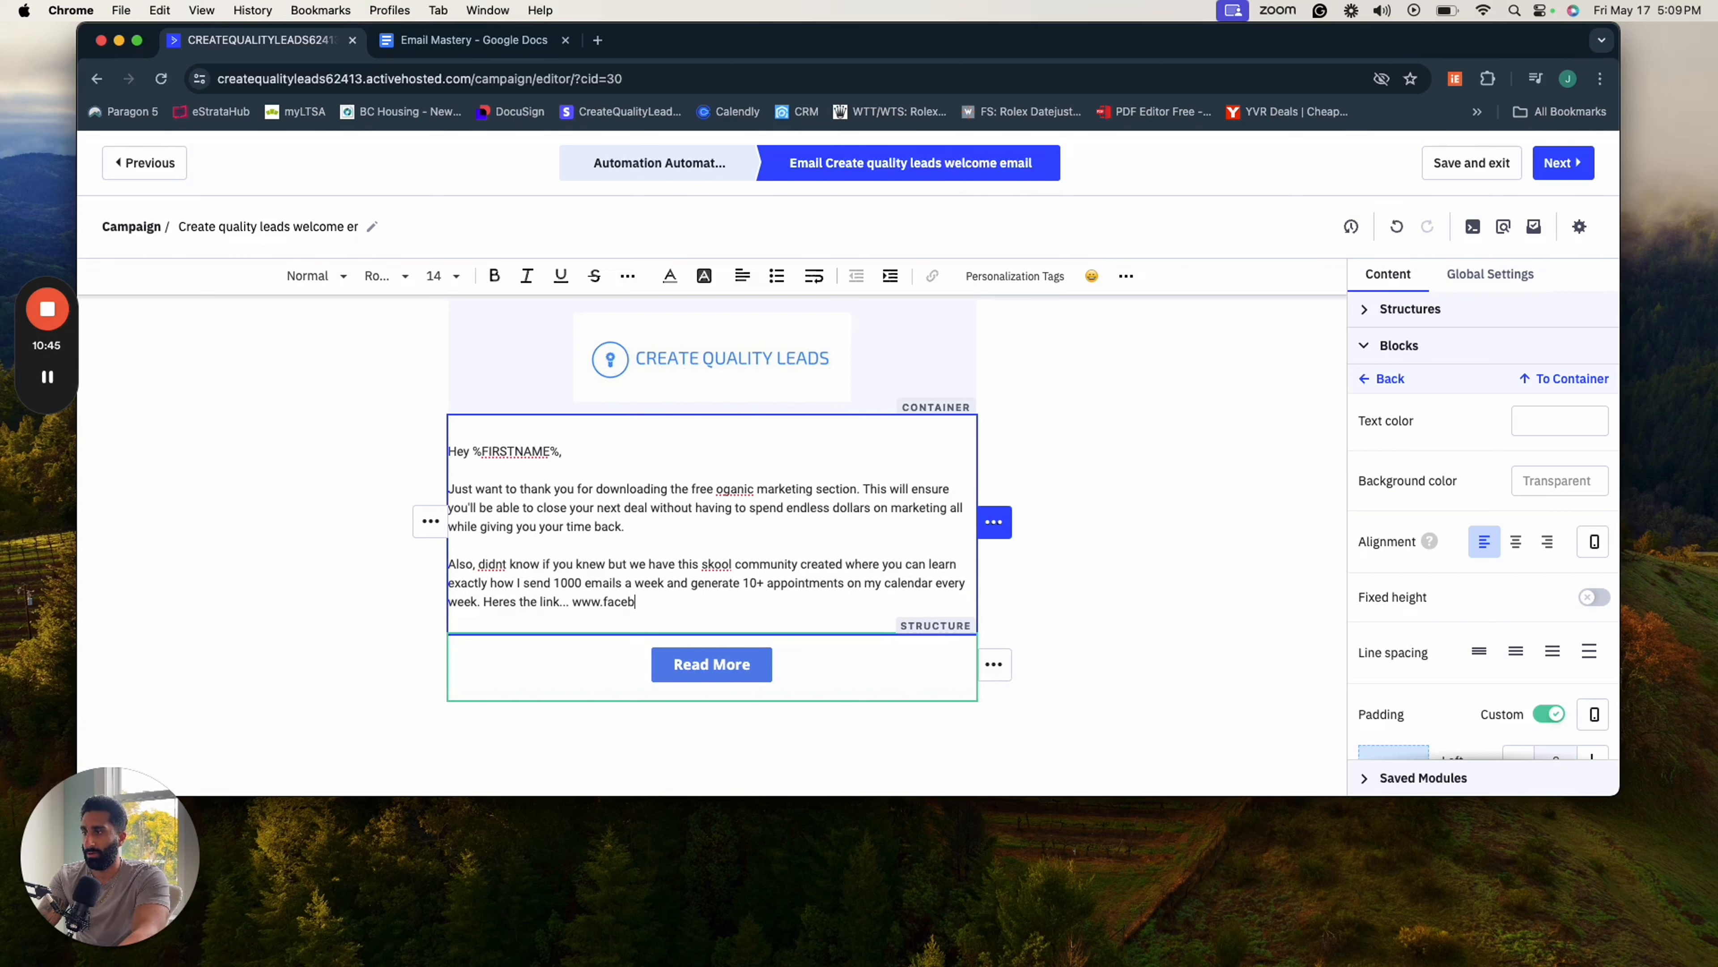
{"action": "type", "text": "ook.com"}
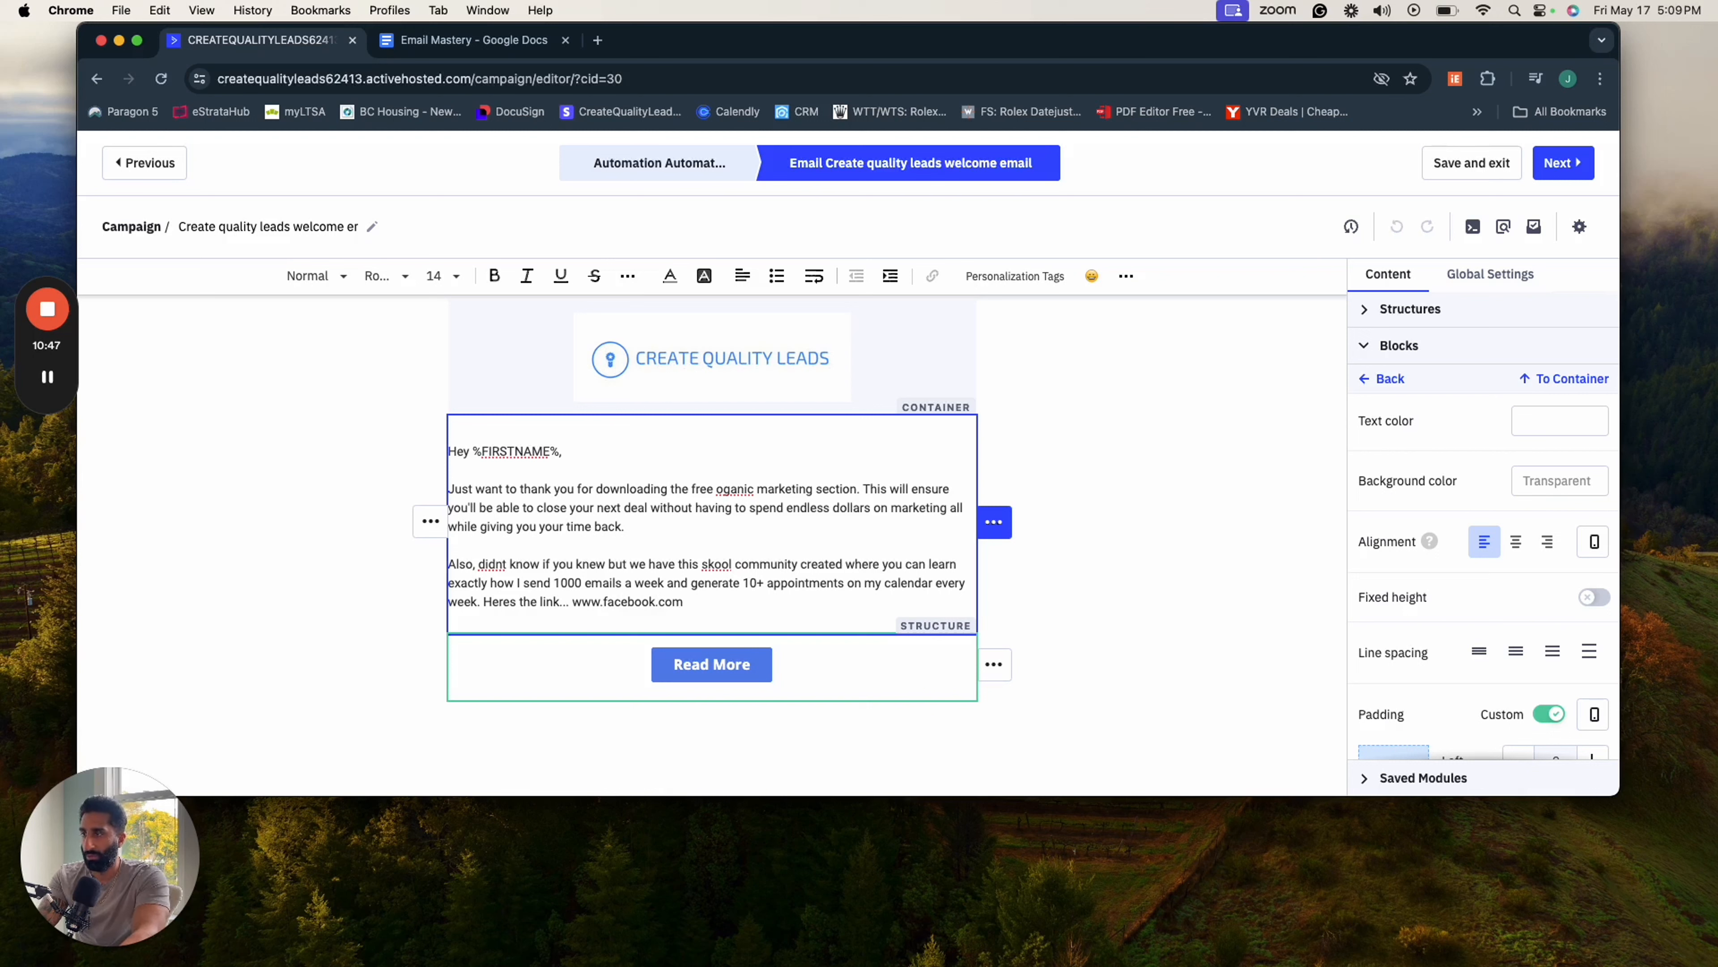
{"action": "double_click", "coordinate": [612, 603]}
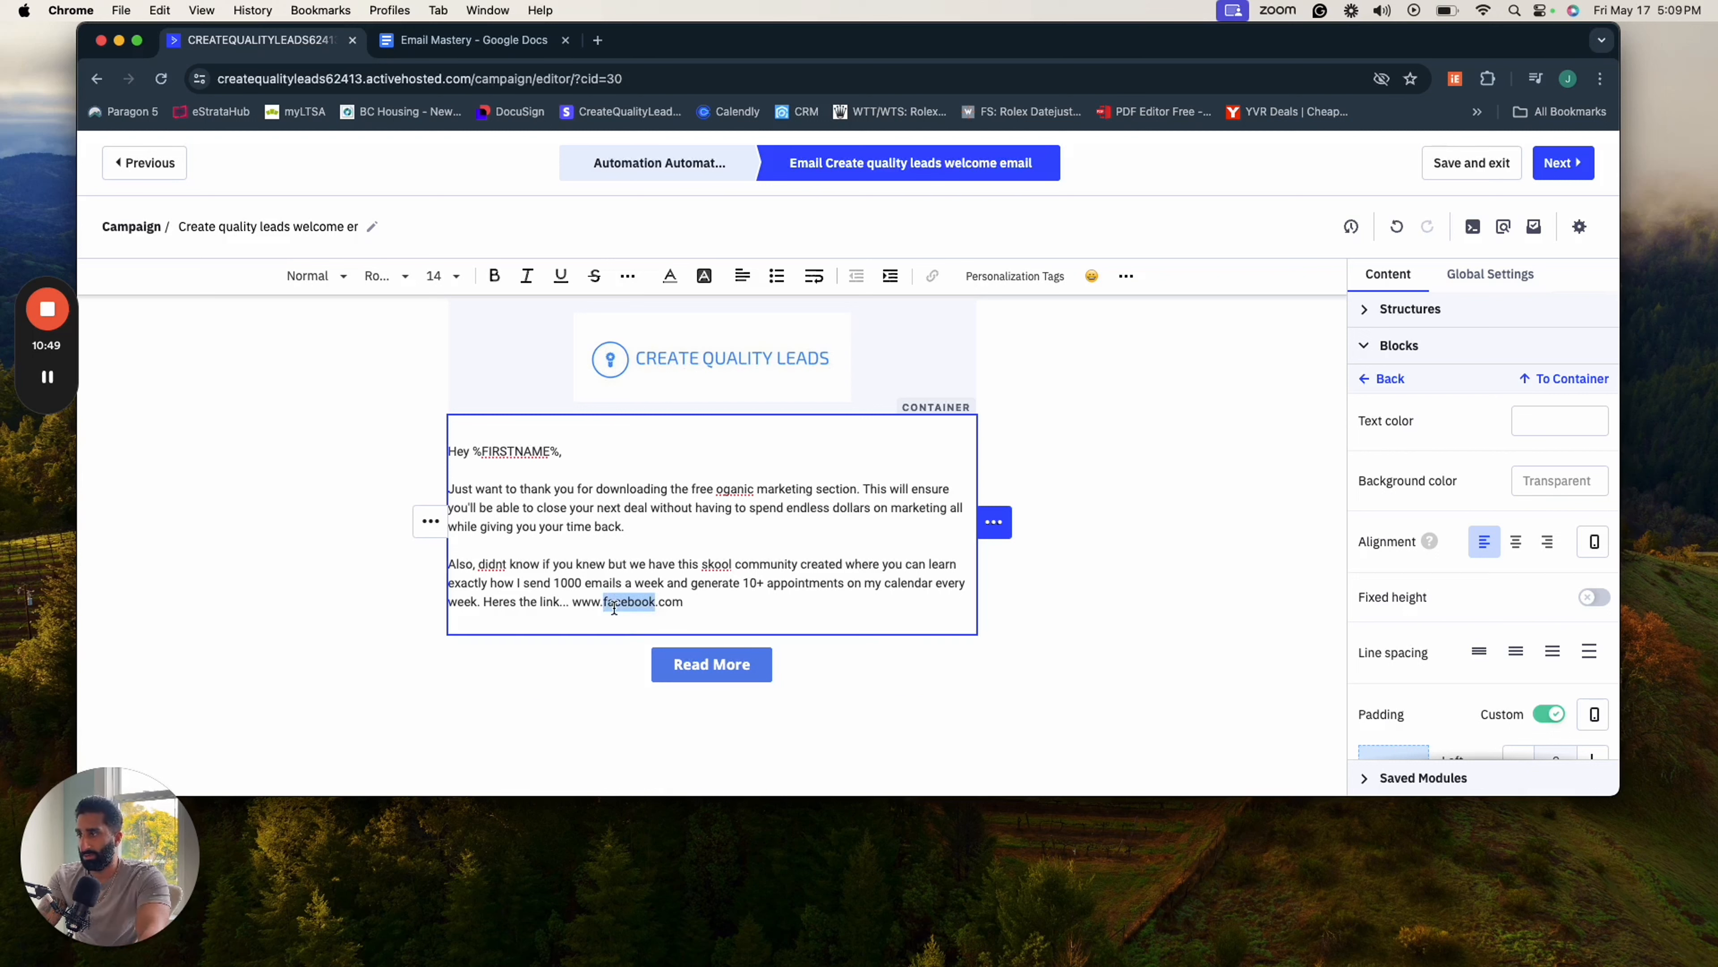
{"action": "type", "text": "skool"}
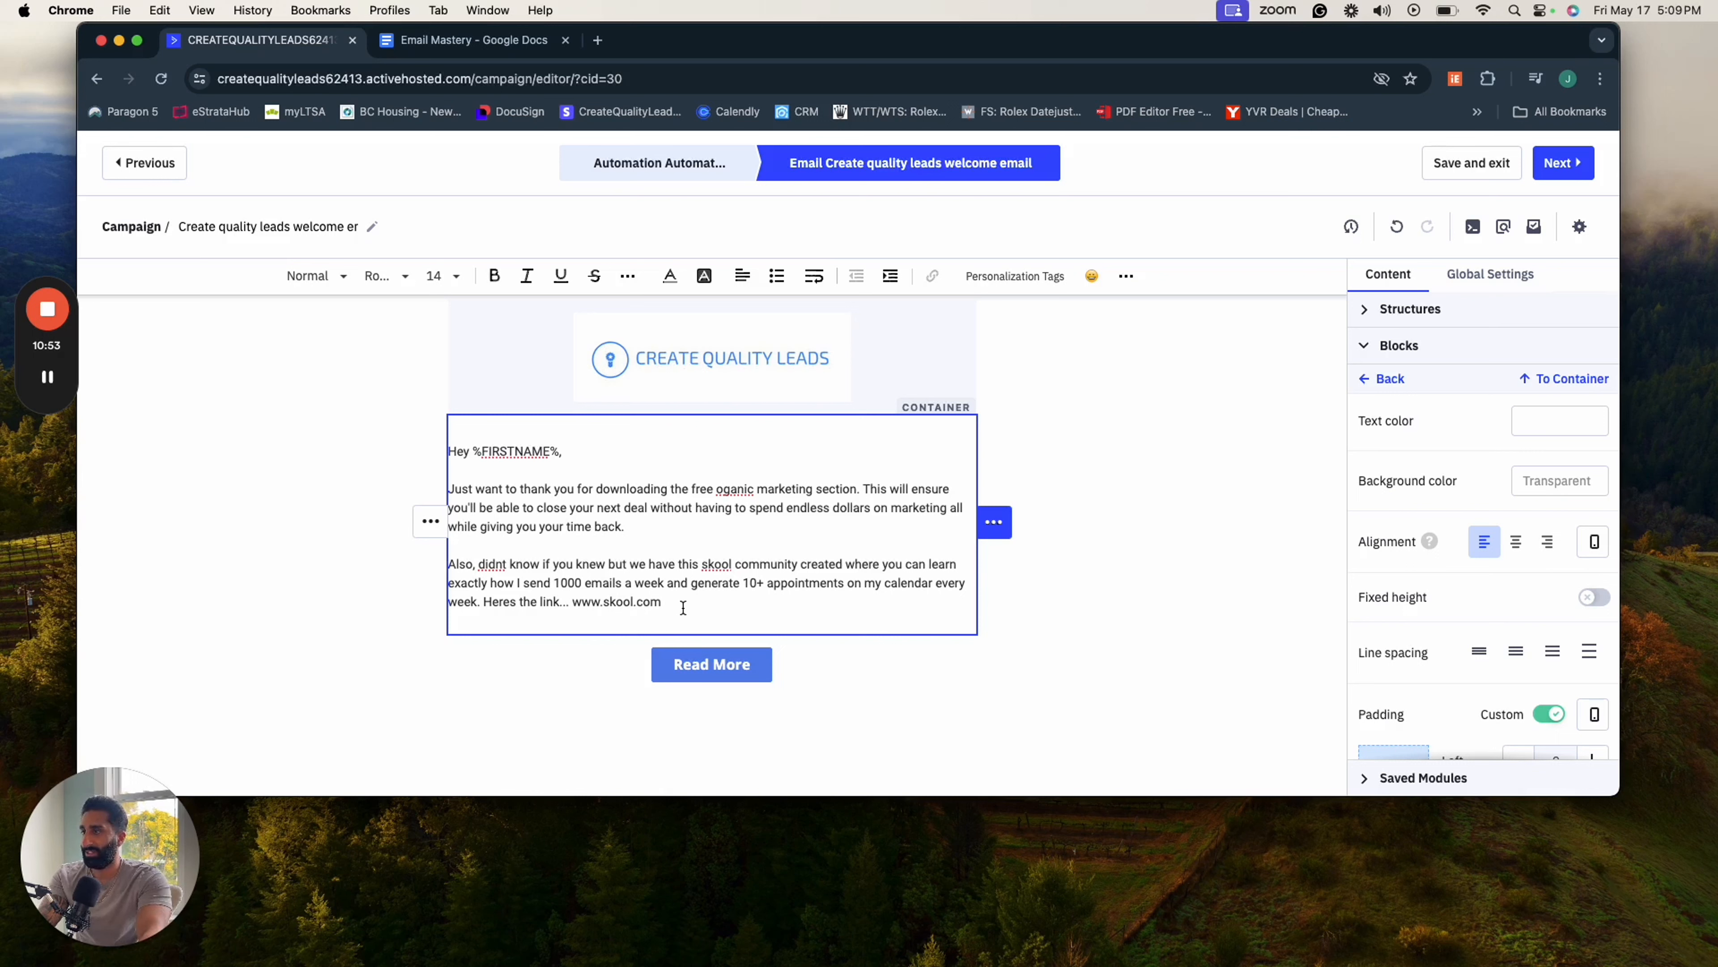
{"action": "left_click_drag", "start_coordinate": [684, 607], "coordinate": [575, 600]}
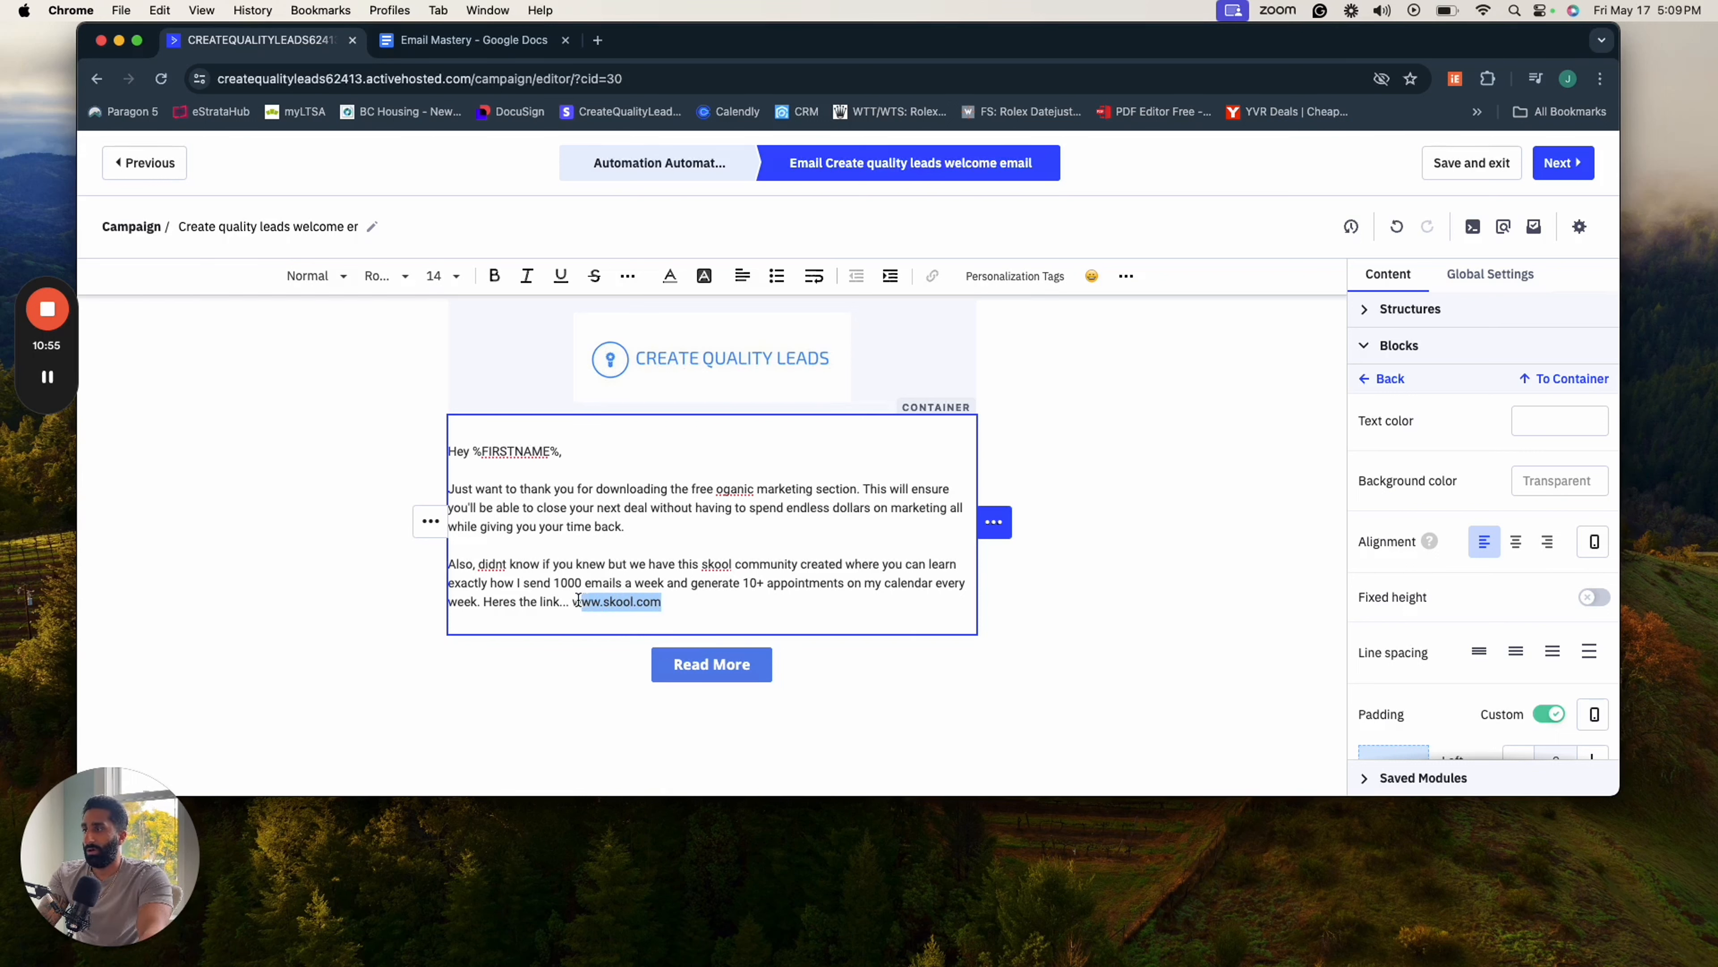
{"action": "left_click", "coordinate": [693, 622]}
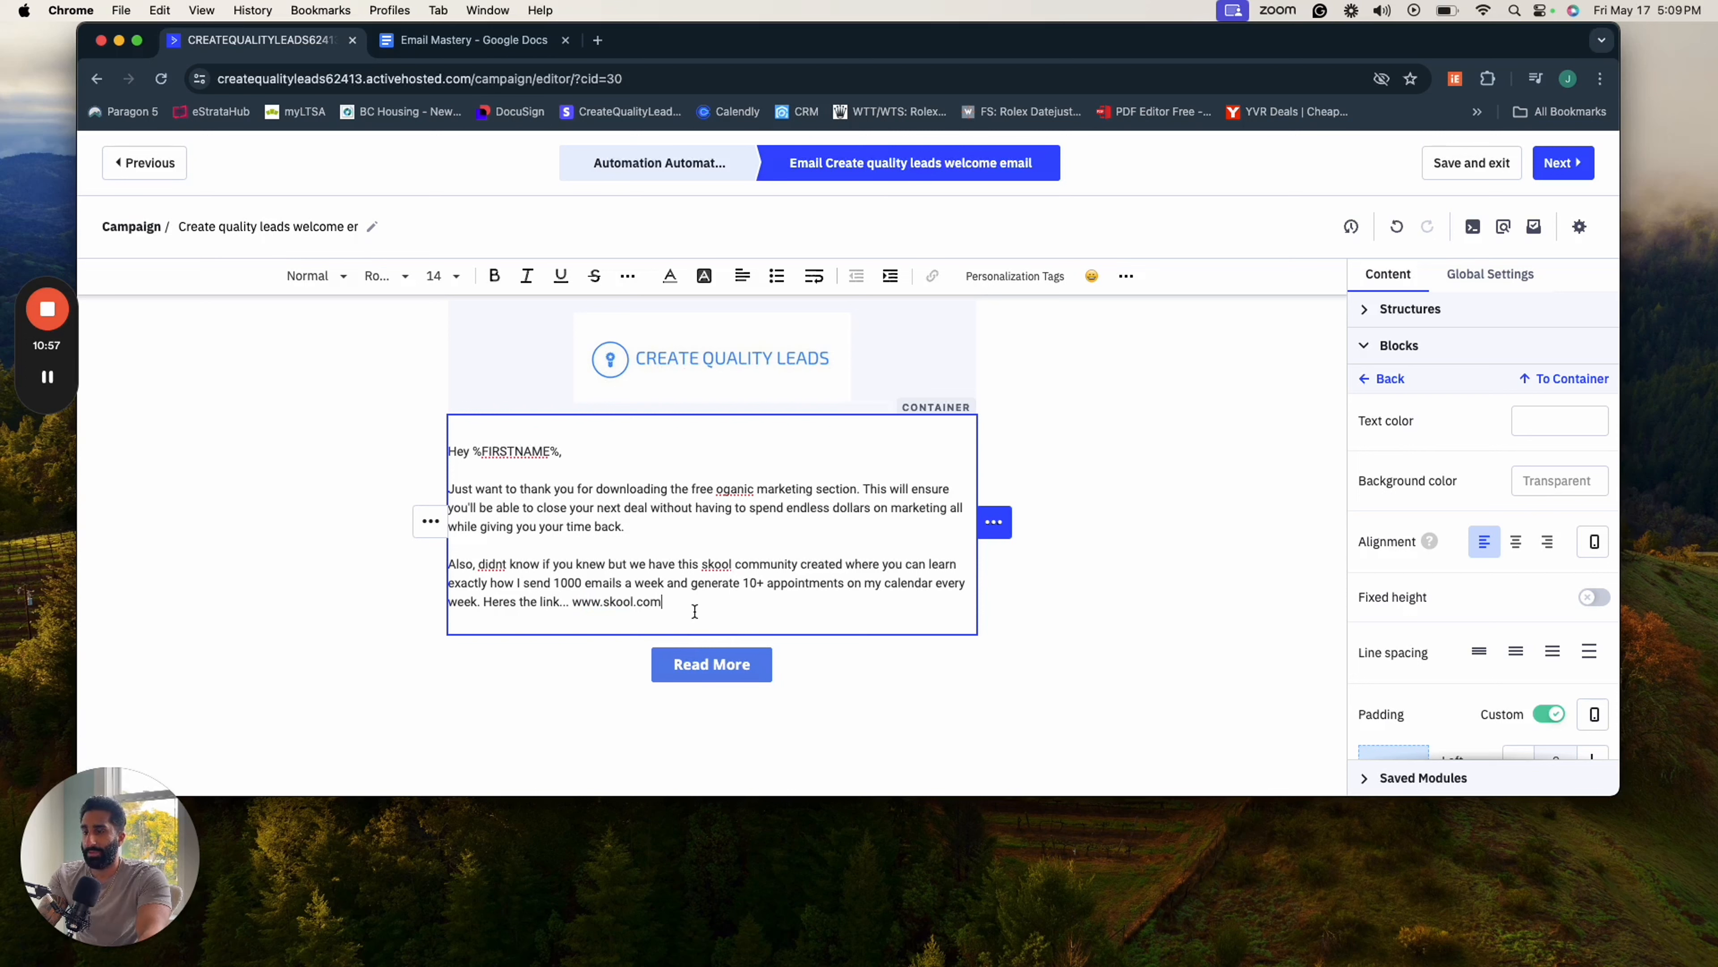
- Sign off the email with a dash and the sender's initials on a new line below the community link
{"action": "key", "text": "Return"}
{"action": "type", "text": "JP"}
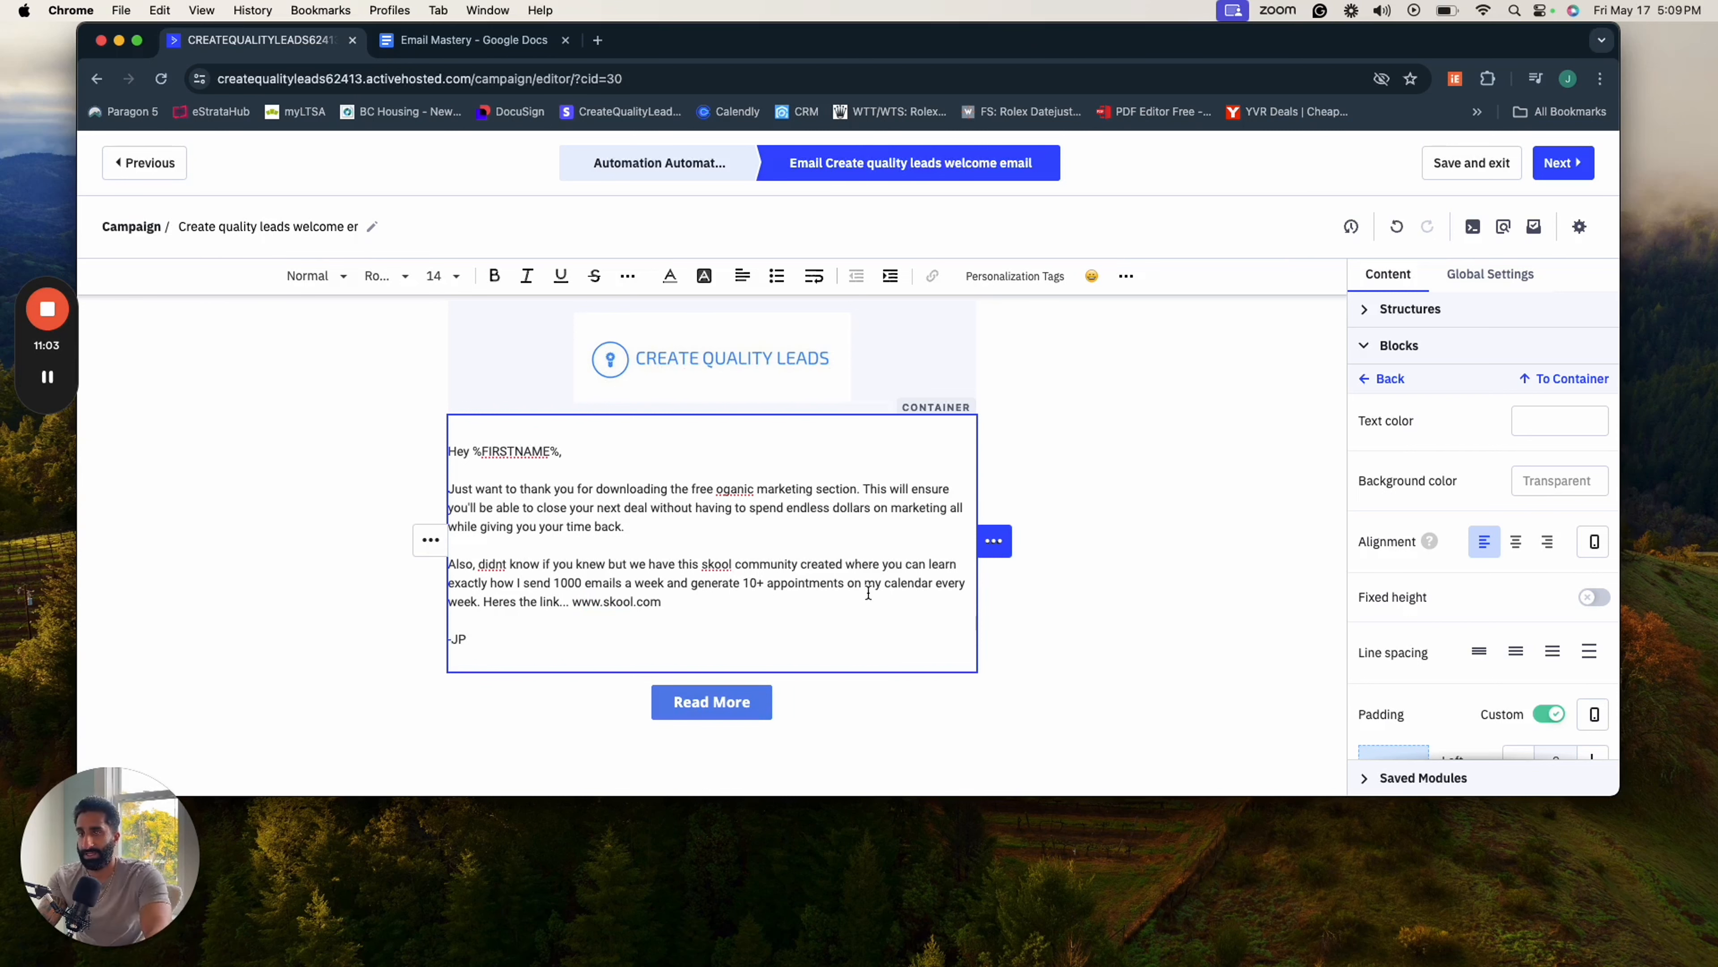
{"action": "left_click", "coordinate": [1144, 566]}
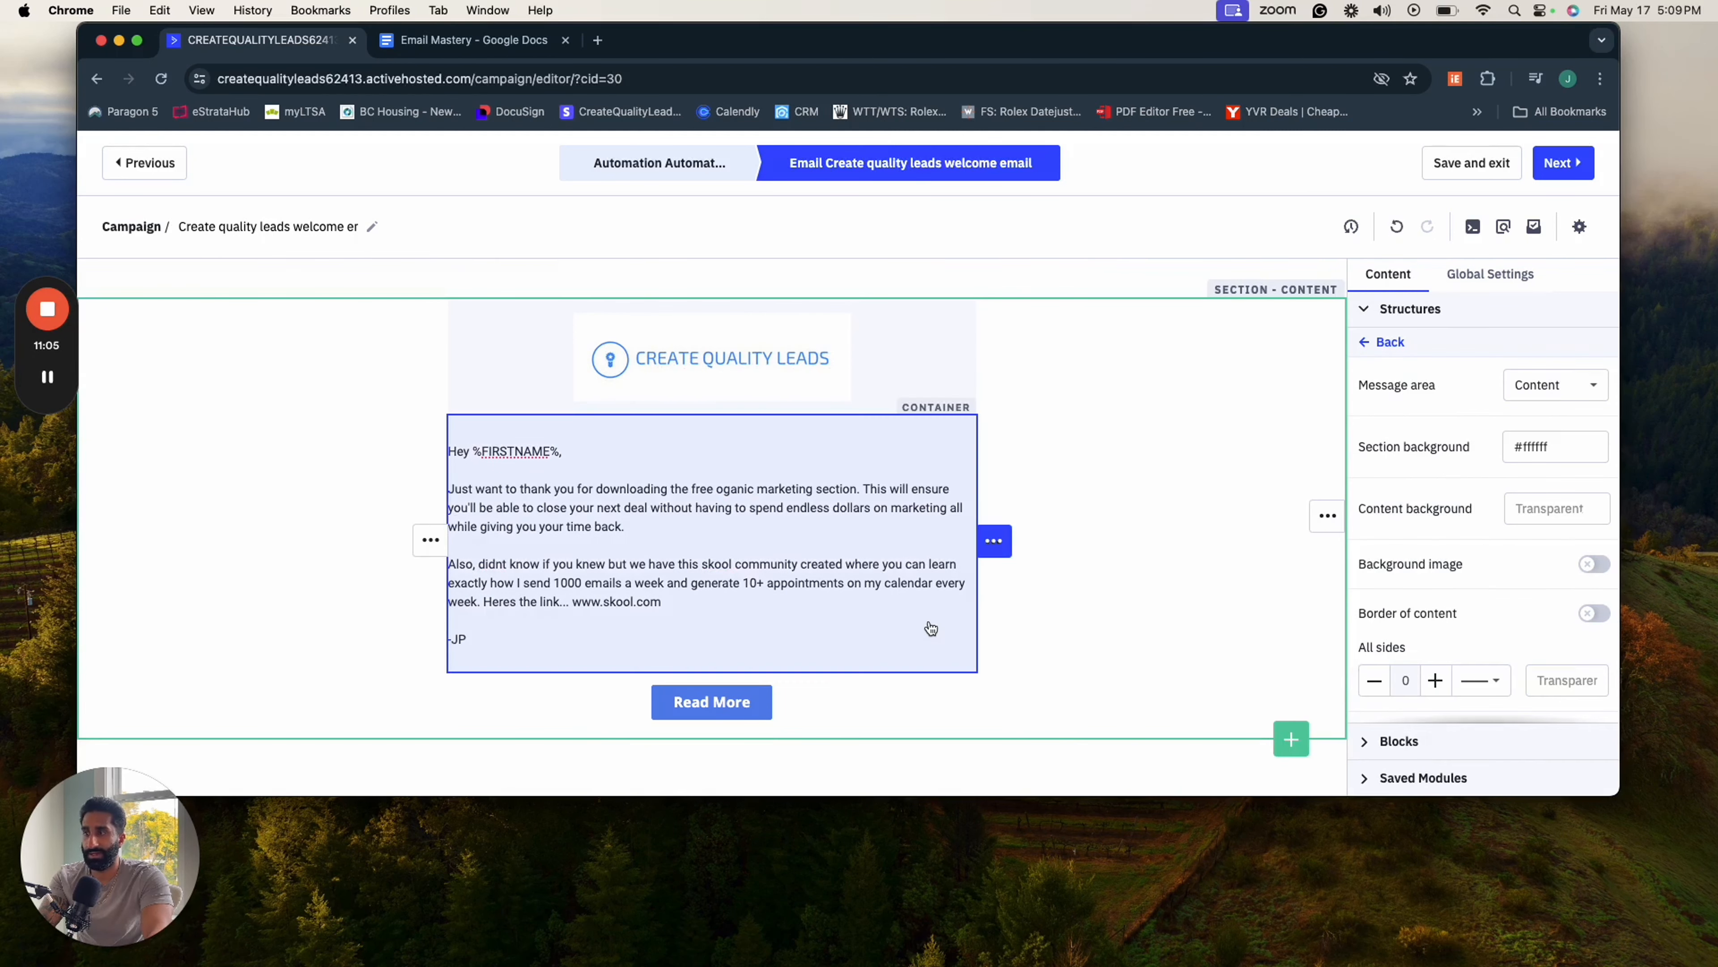
{"action": "scroll", "coordinate": [1007, 610], "scroll_direction": "down", "scroll_amount": 1}
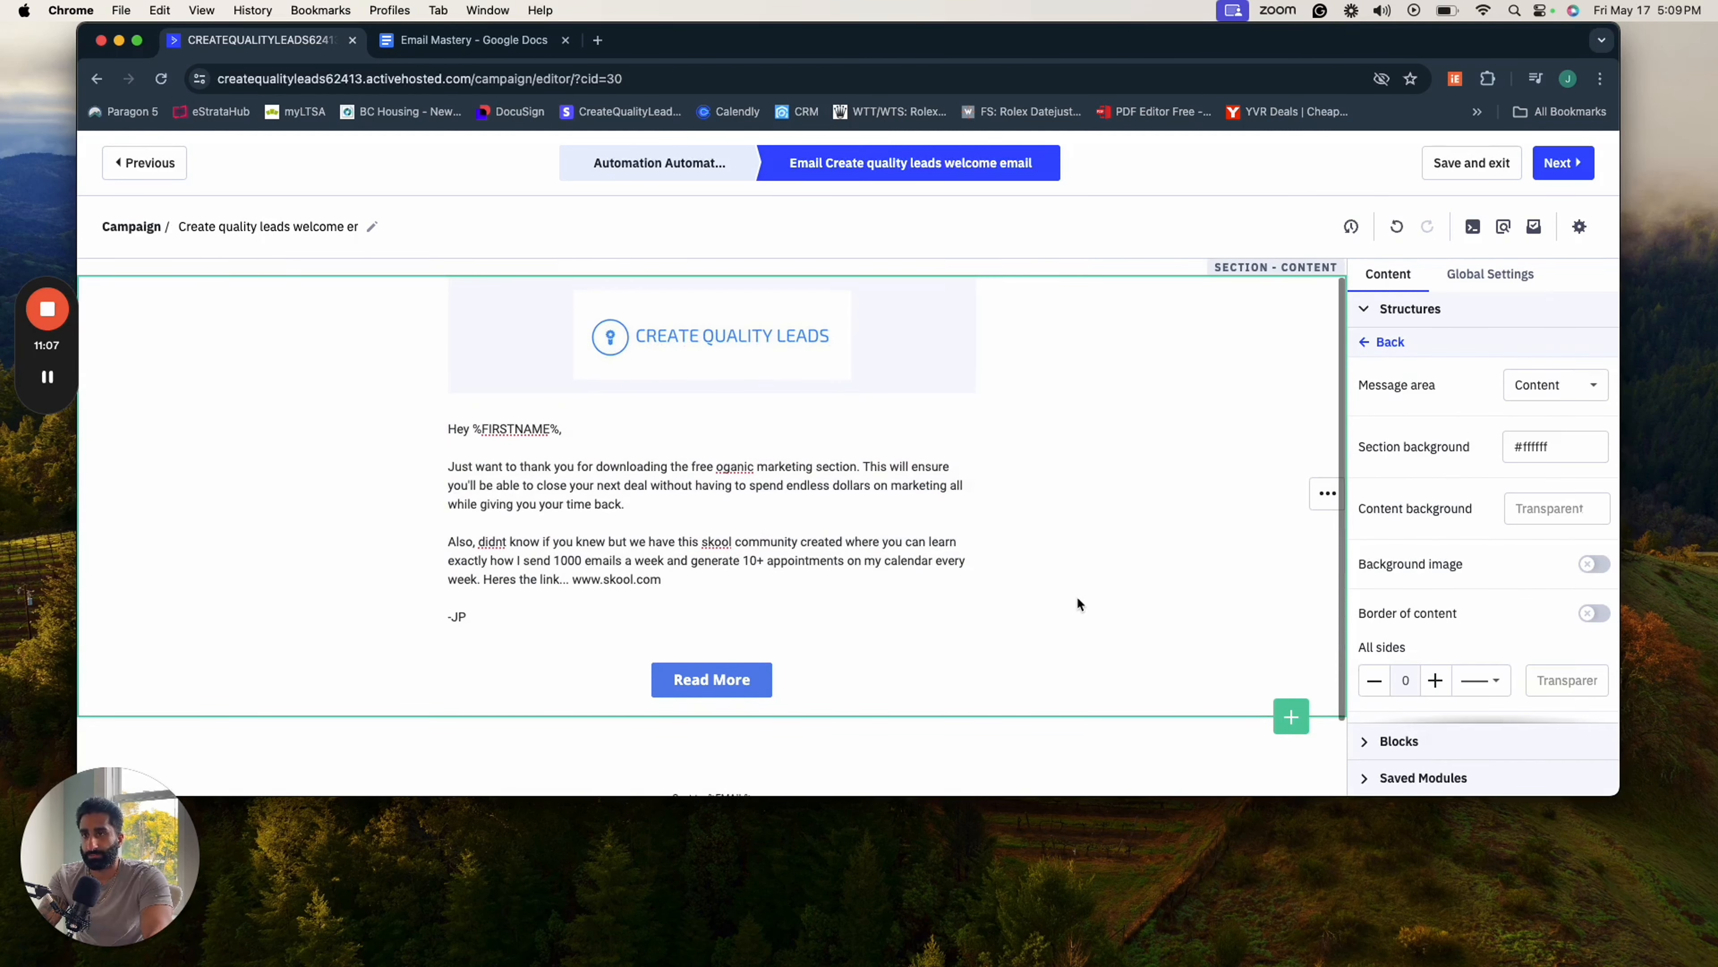
{"action": "scroll", "coordinate": [1077, 601], "scroll_direction": "down", "scroll_amount": 3}
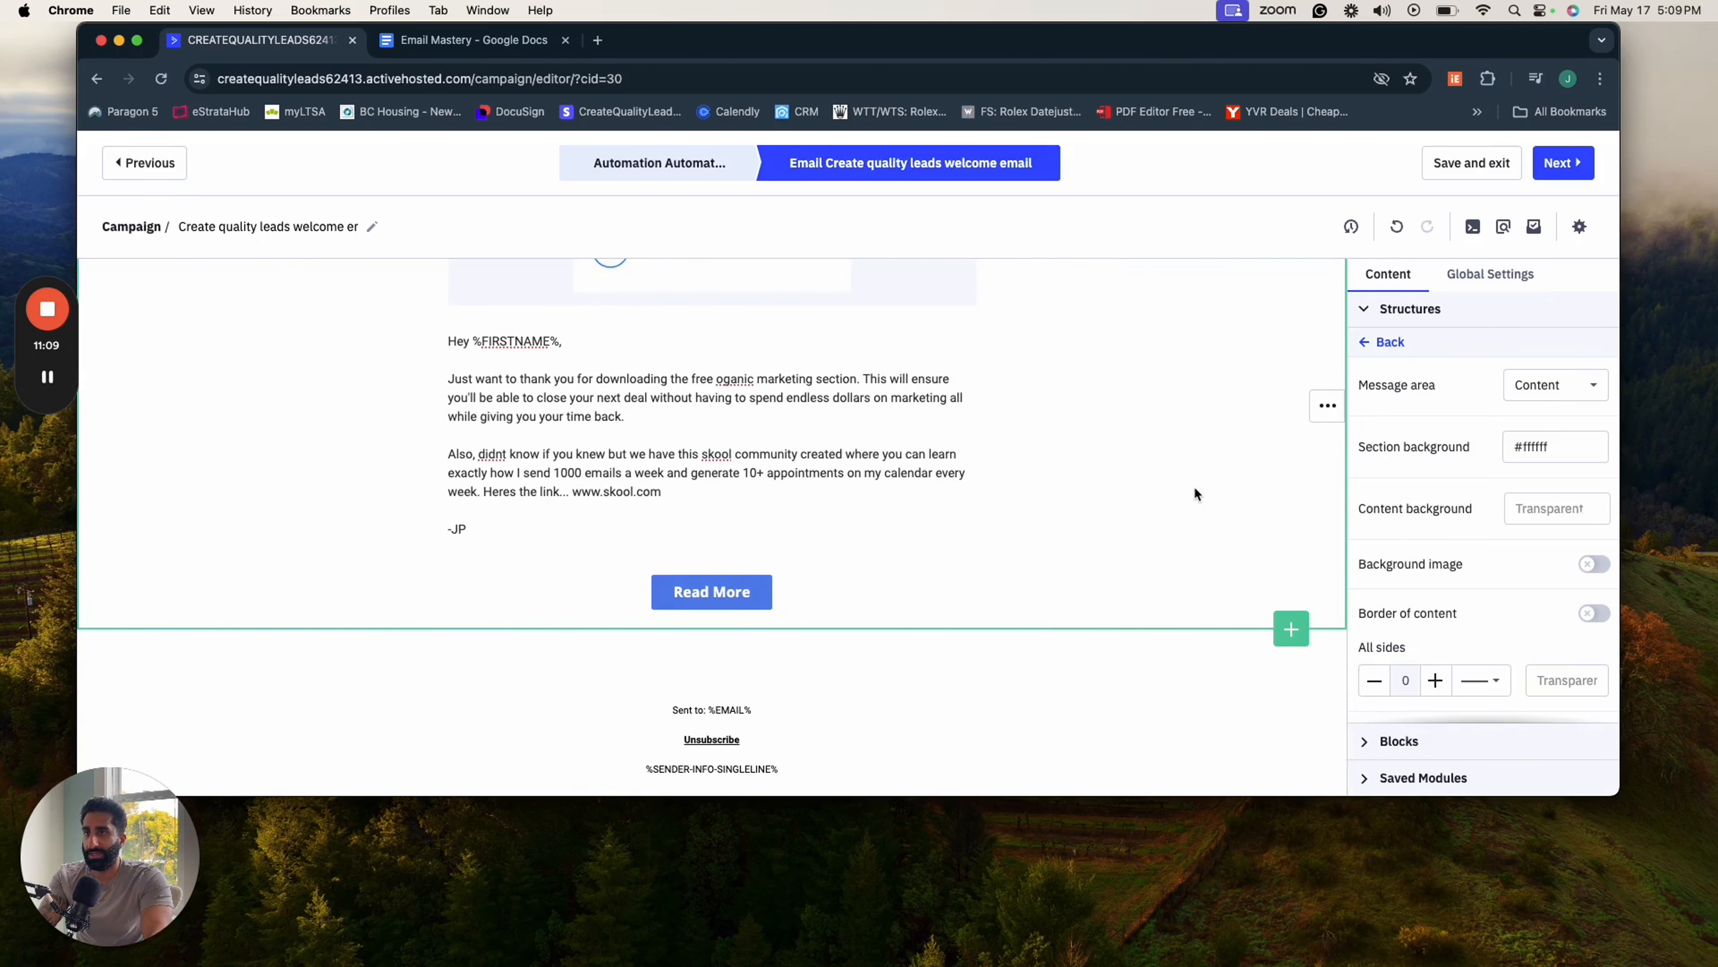
{"action": "scroll", "coordinate": [1193, 486], "scroll_direction": "up", "scroll_amount": 4}
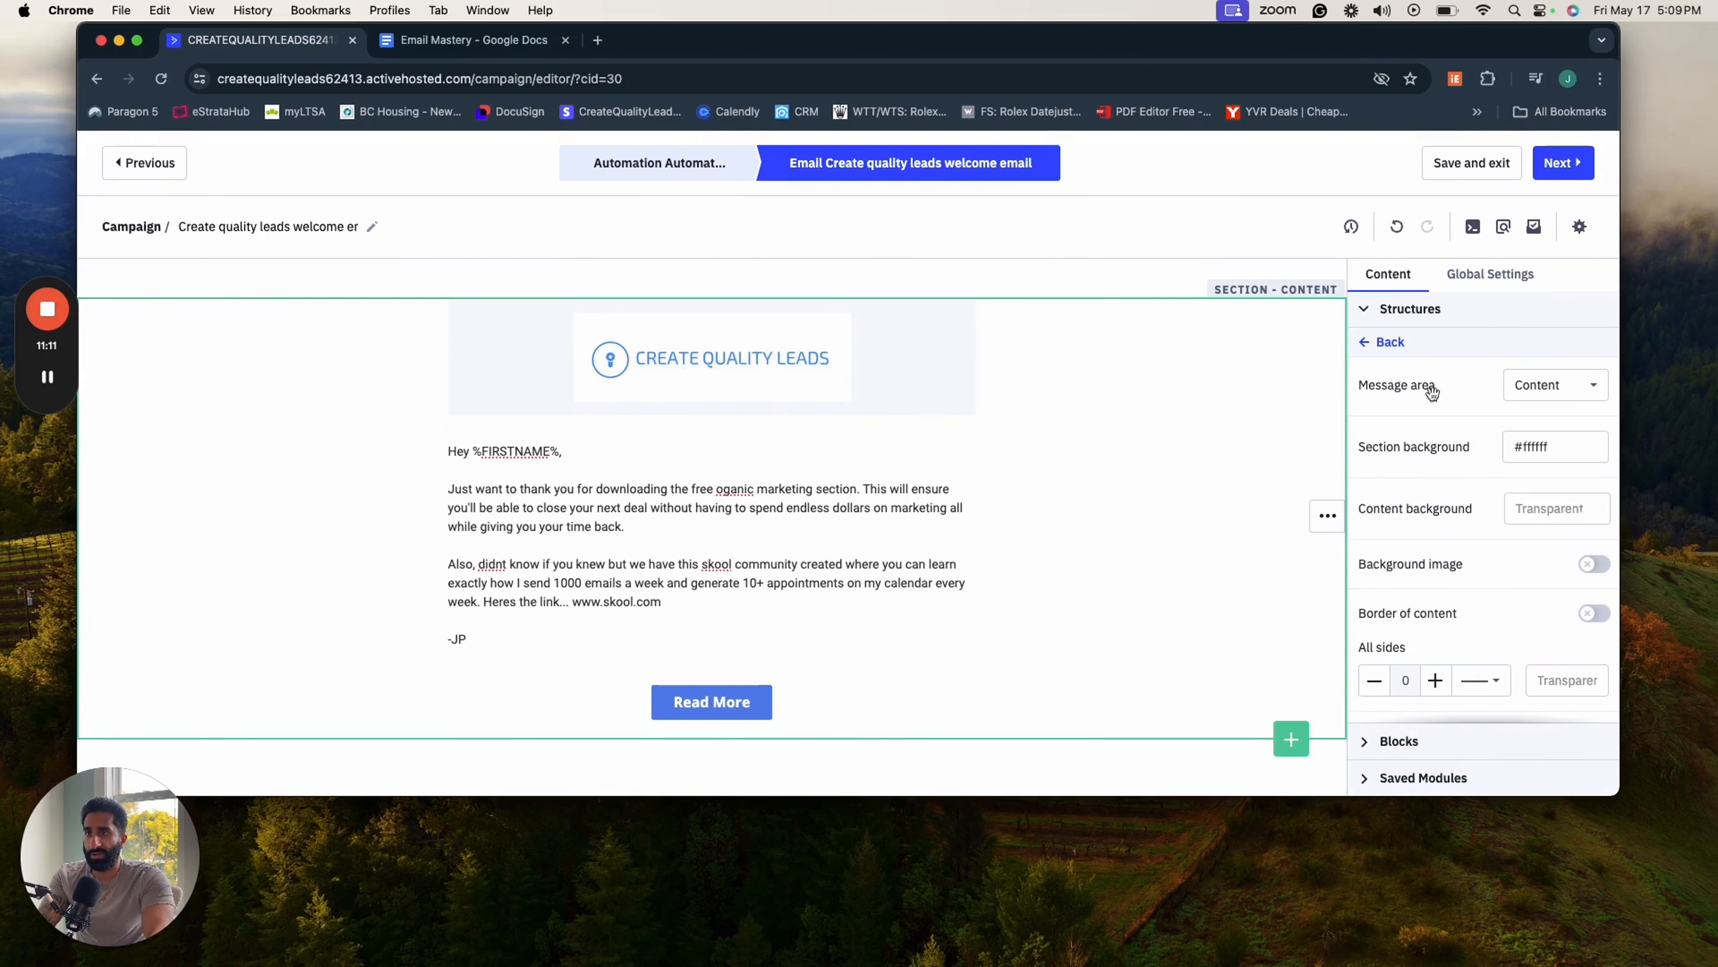
- Add a button block between the sign-off and the Read More button, labelled "Skool Acess"
{"action": "left_click", "coordinate": [1387, 745]}
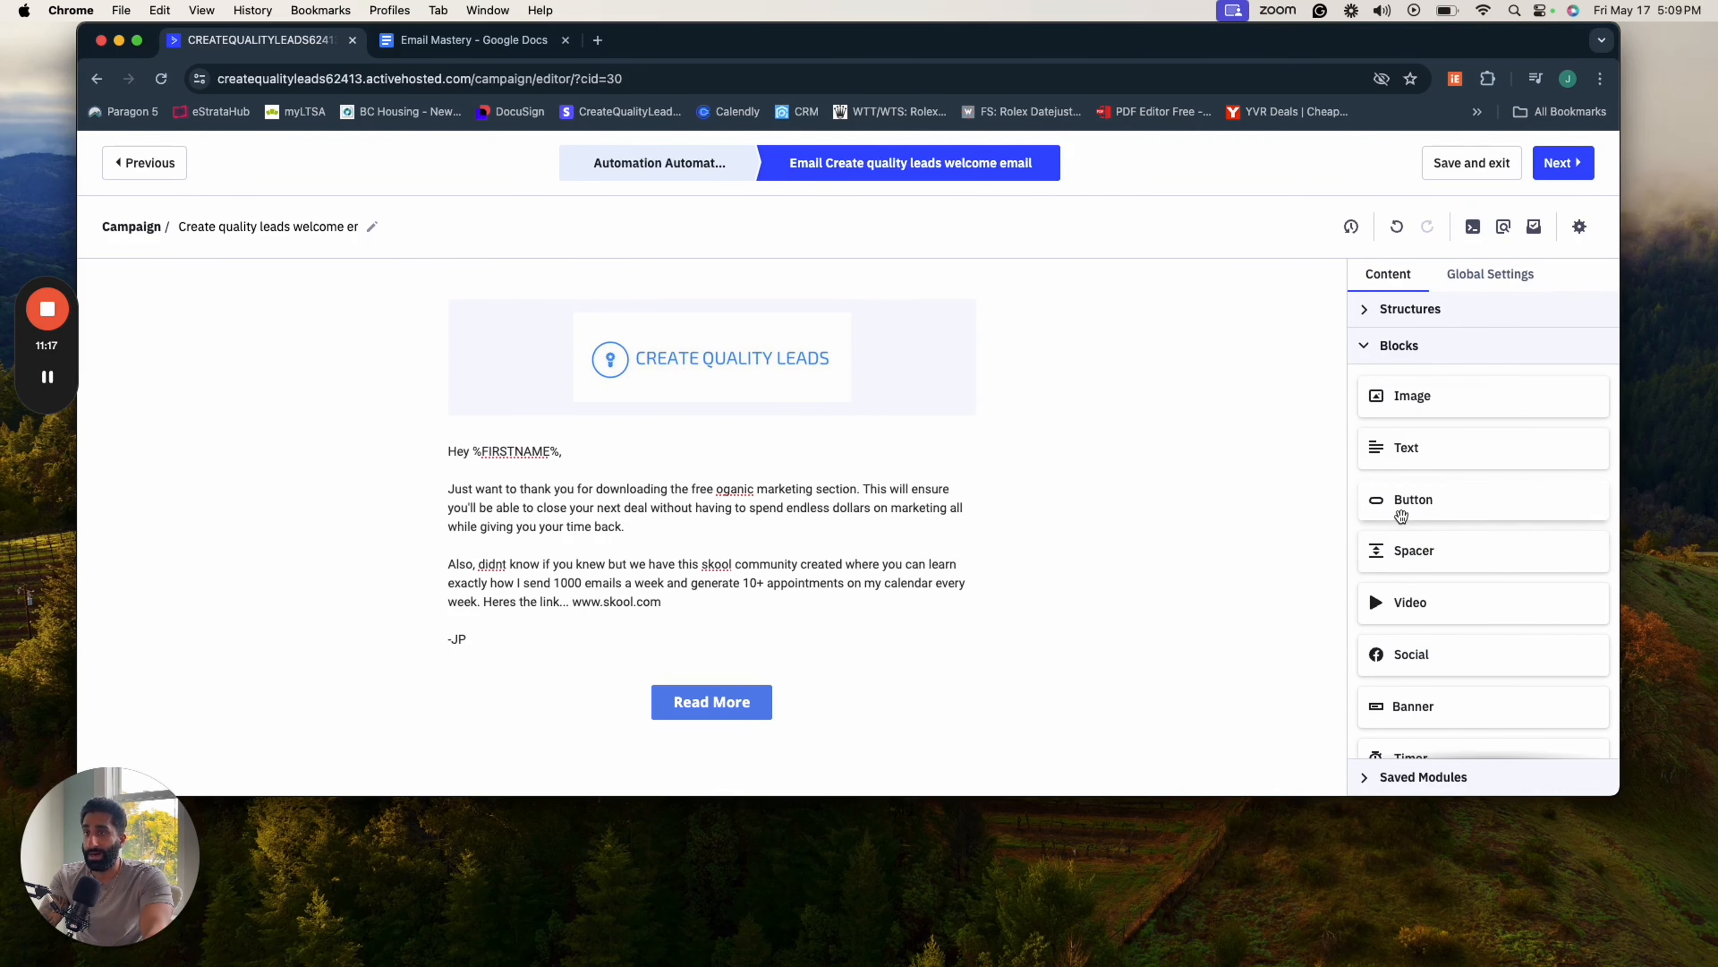
{"action": "mouse_move", "coordinate": [1417, 515]}
{"action": "left_mouse_down"}
{"action": "mouse_move", "coordinate": [798, 690]}
{"action": "mouse_move", "coordinate": [677, 701]}
{"action": "mouse_move", "coordinate": [725, 670]}
{"action": "left_mouse_up"}
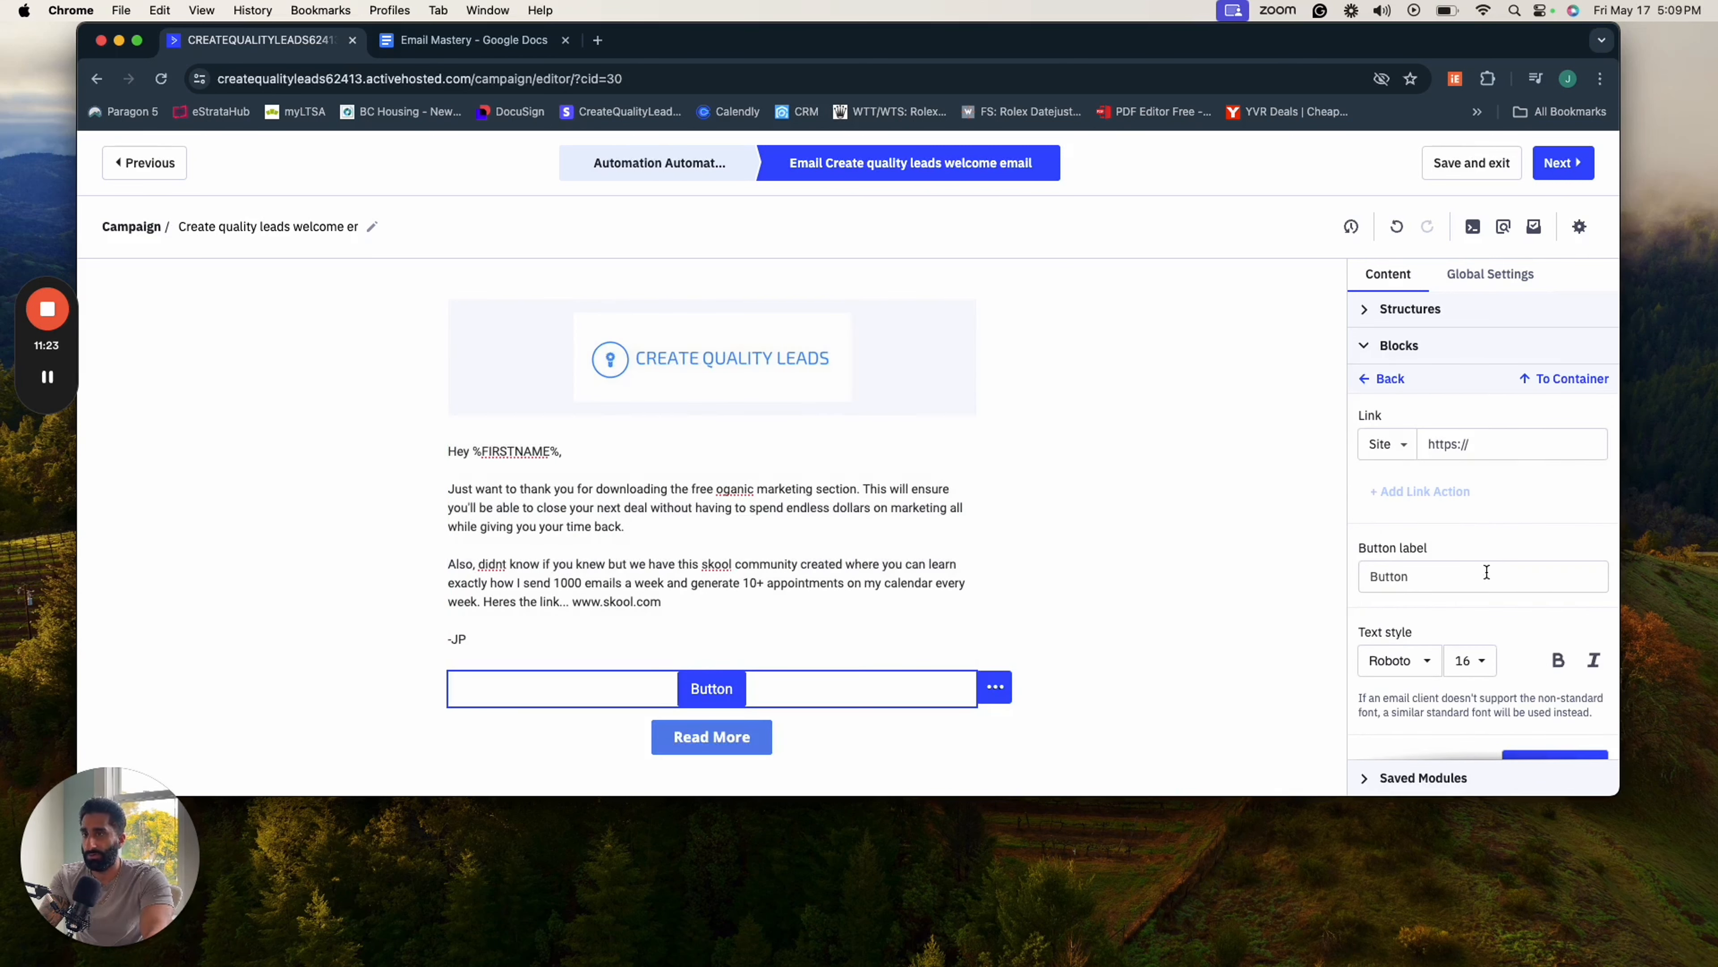
{"action": "left_click_drag", "start_coordinate": [1485, 576], "coordinate": [1334, 586]}
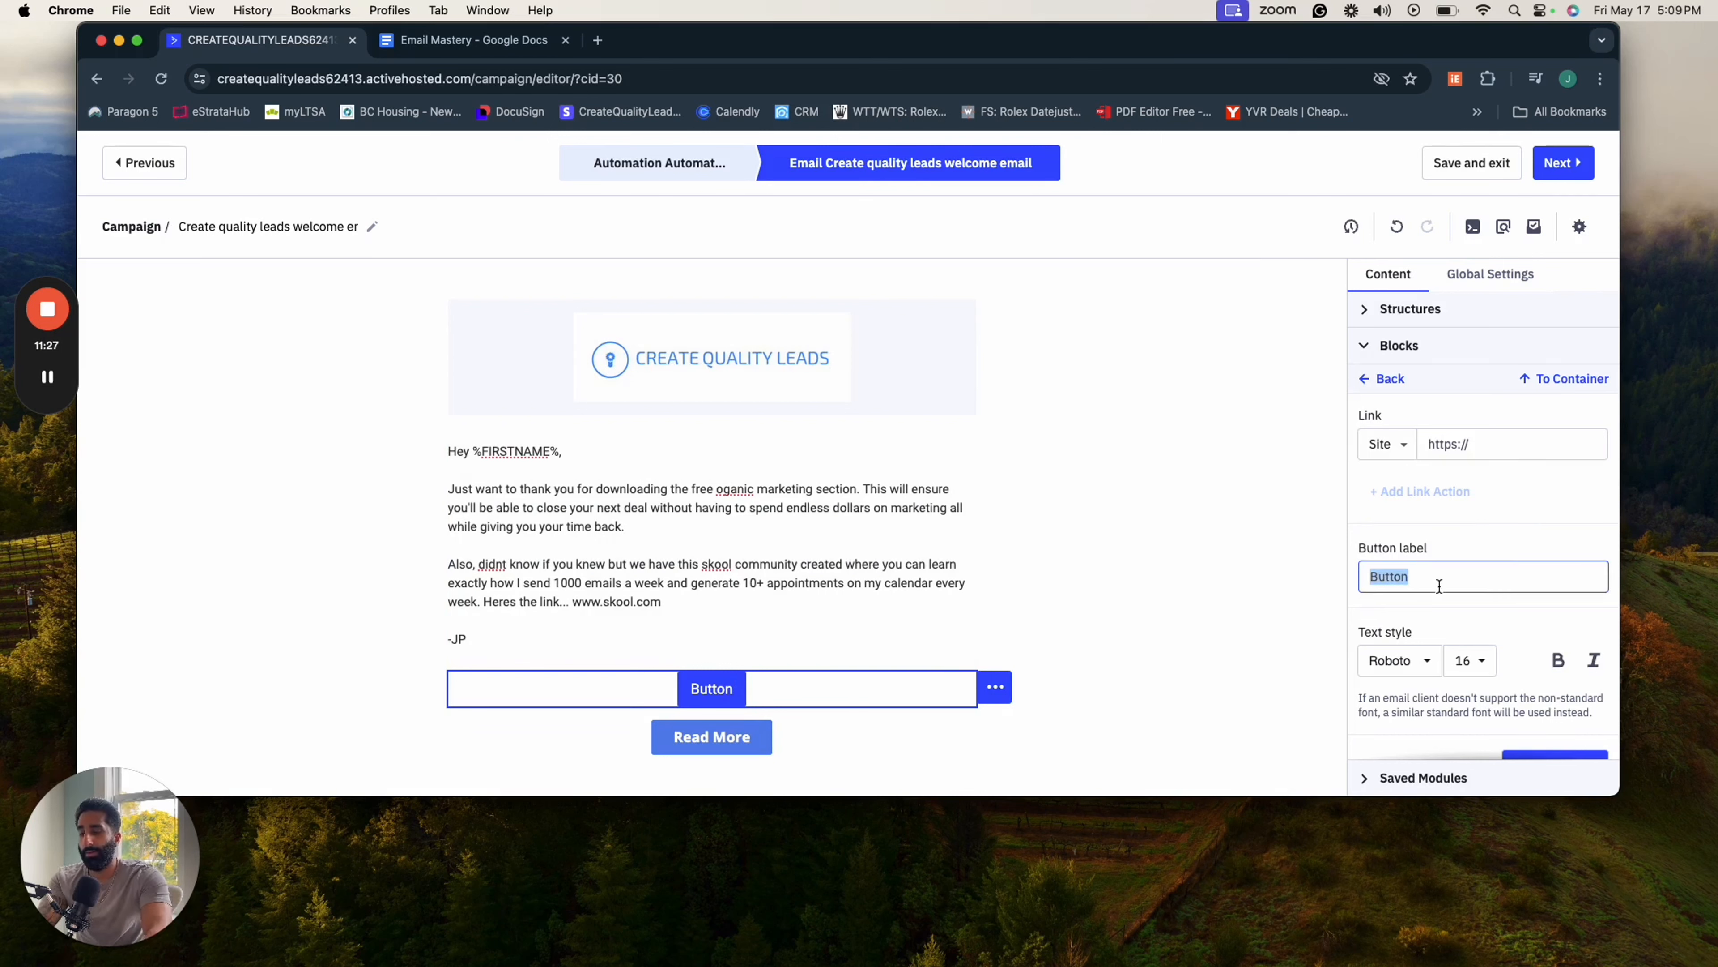
{"action": "type", "text": "S"}
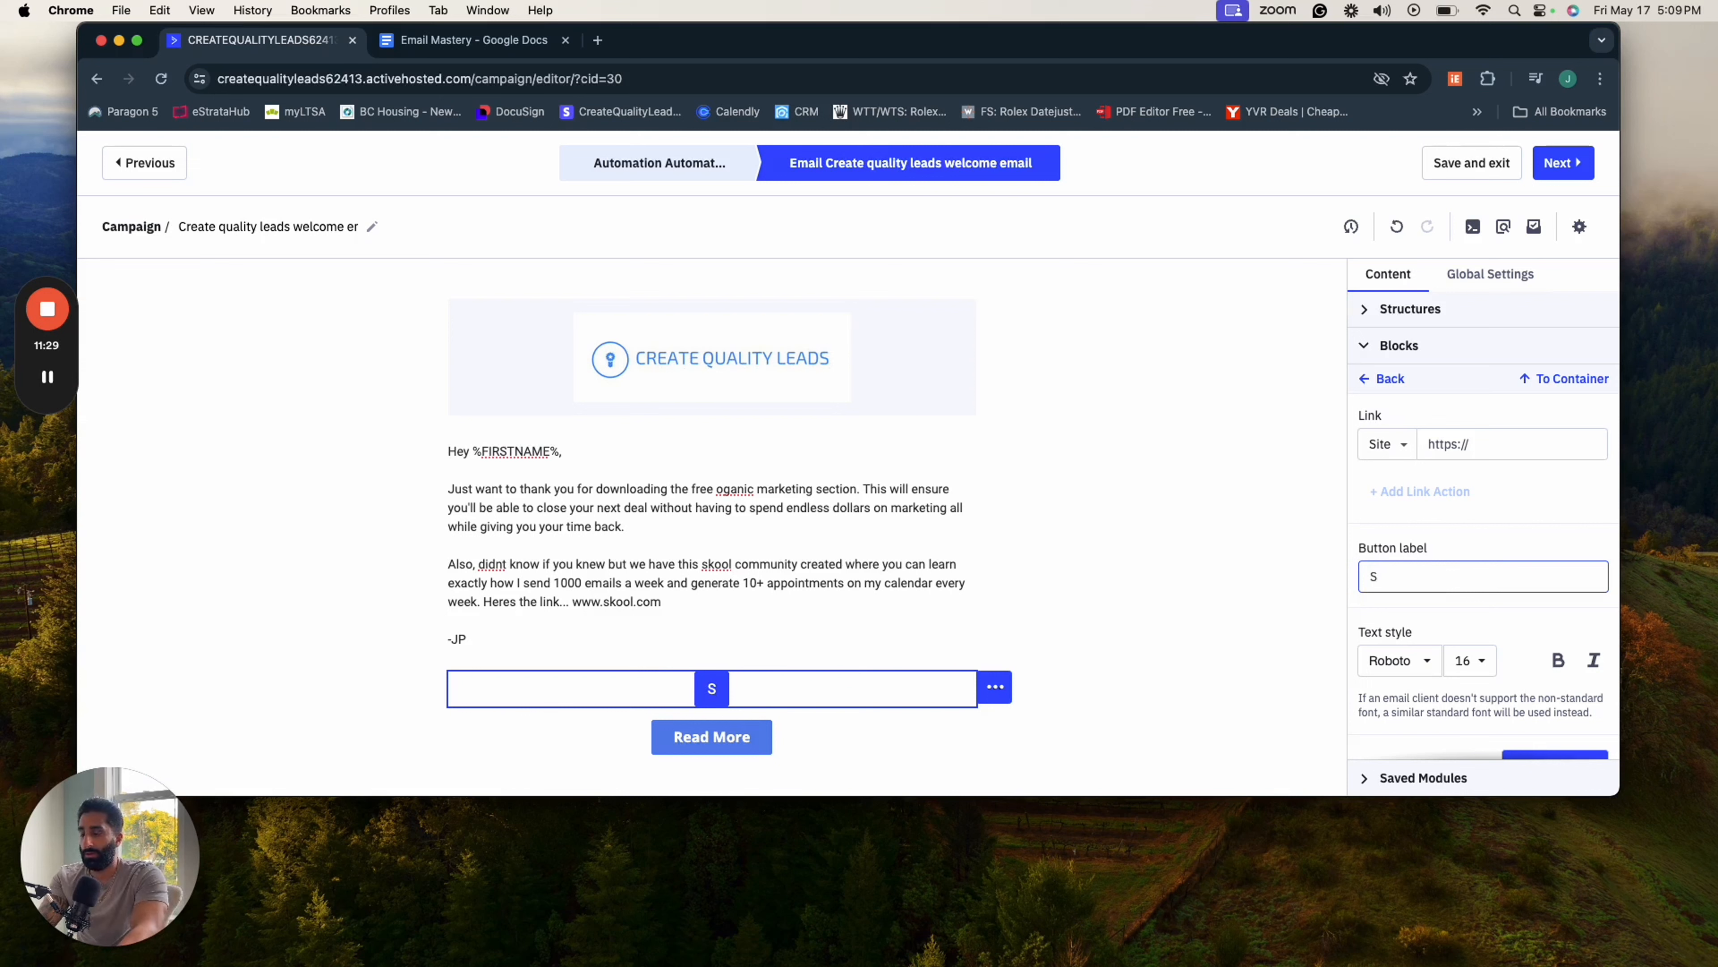
{"action": "type", "text": "kool Acess"}
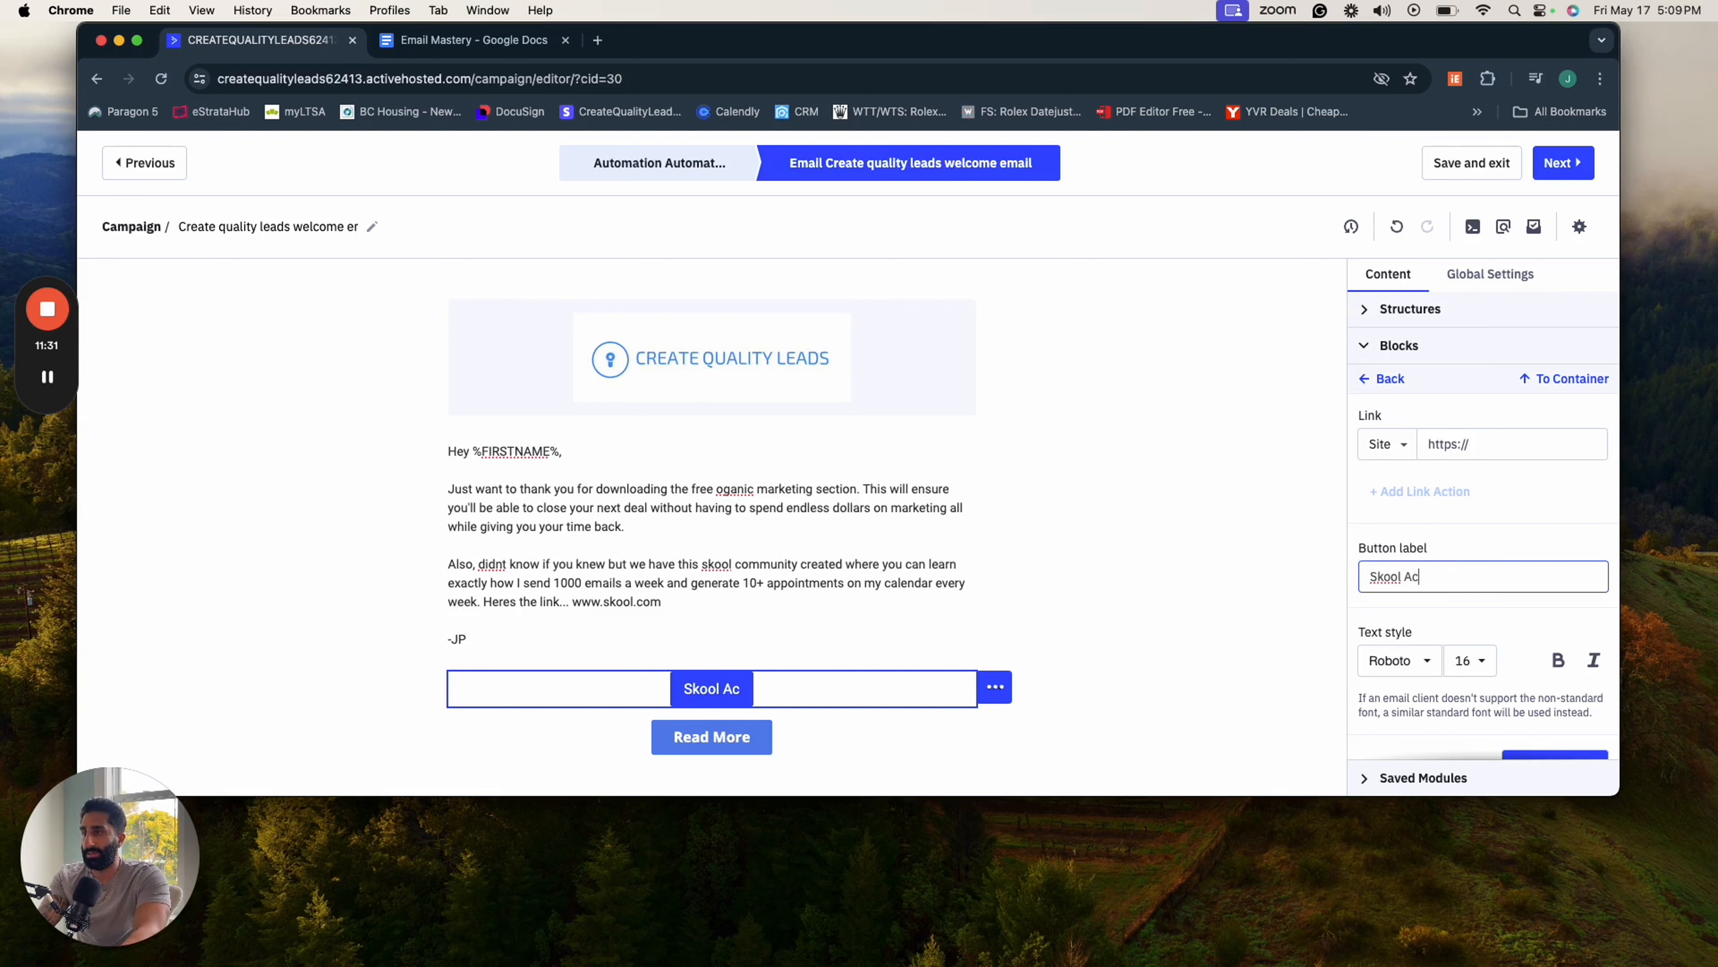
{"action": "left_click", "coordinate": [1514, 454]}
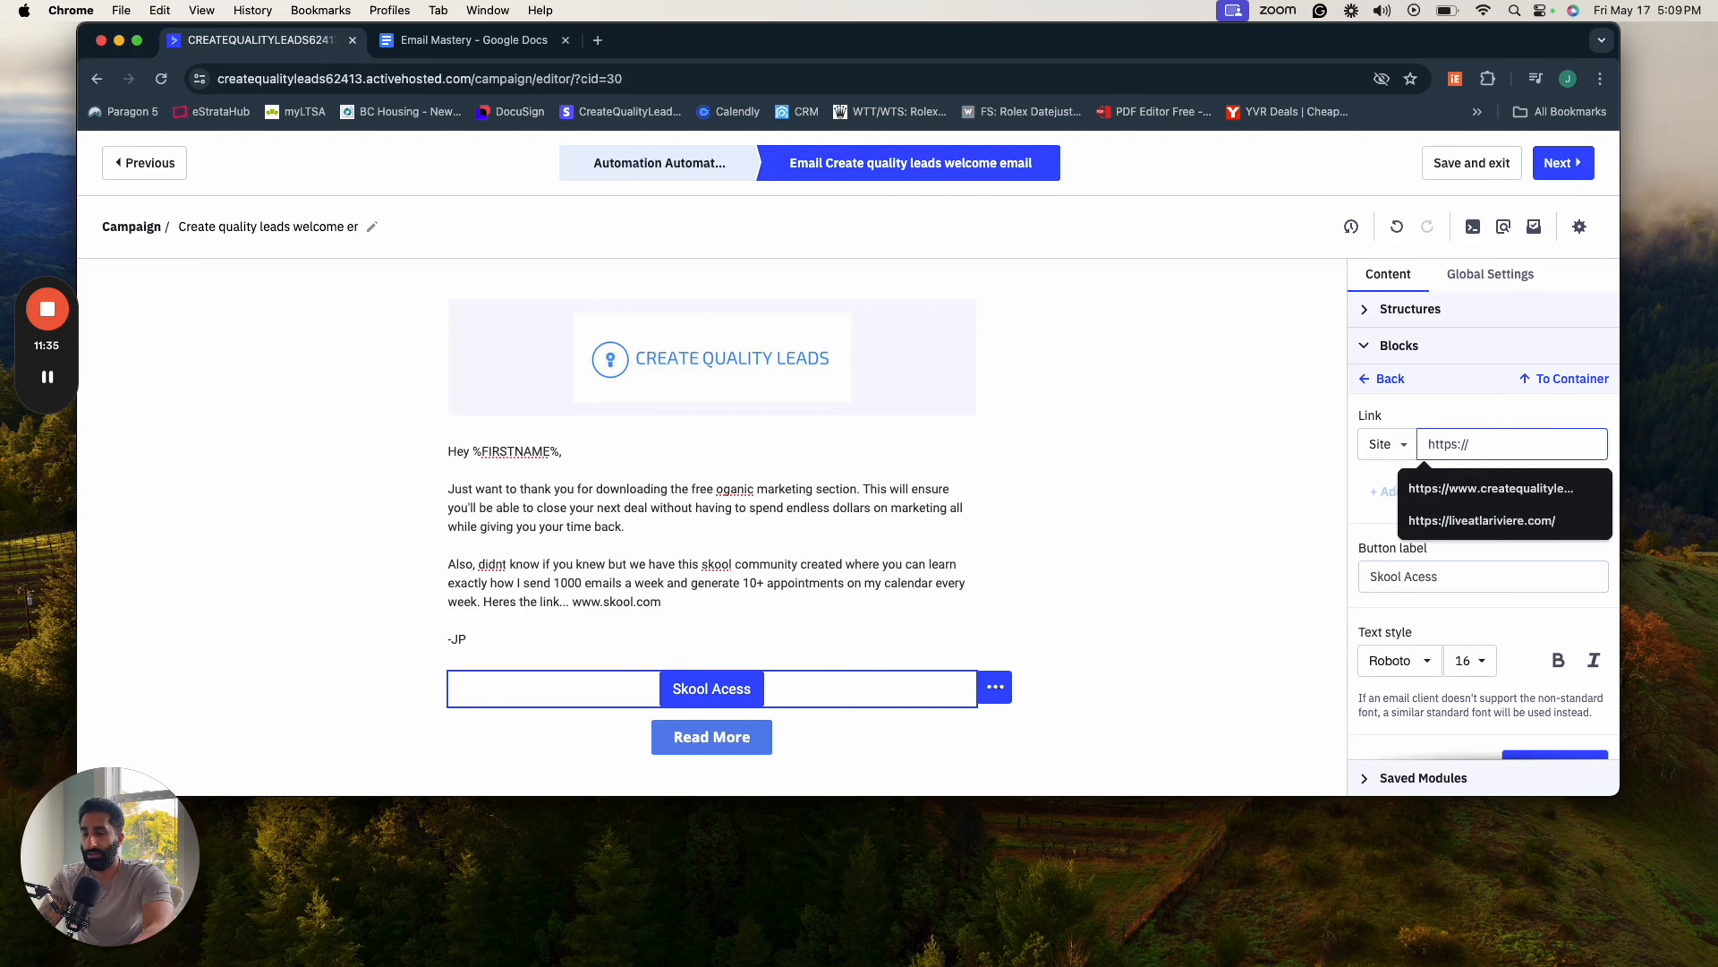
{"action": "type", "text": "skoolc"}
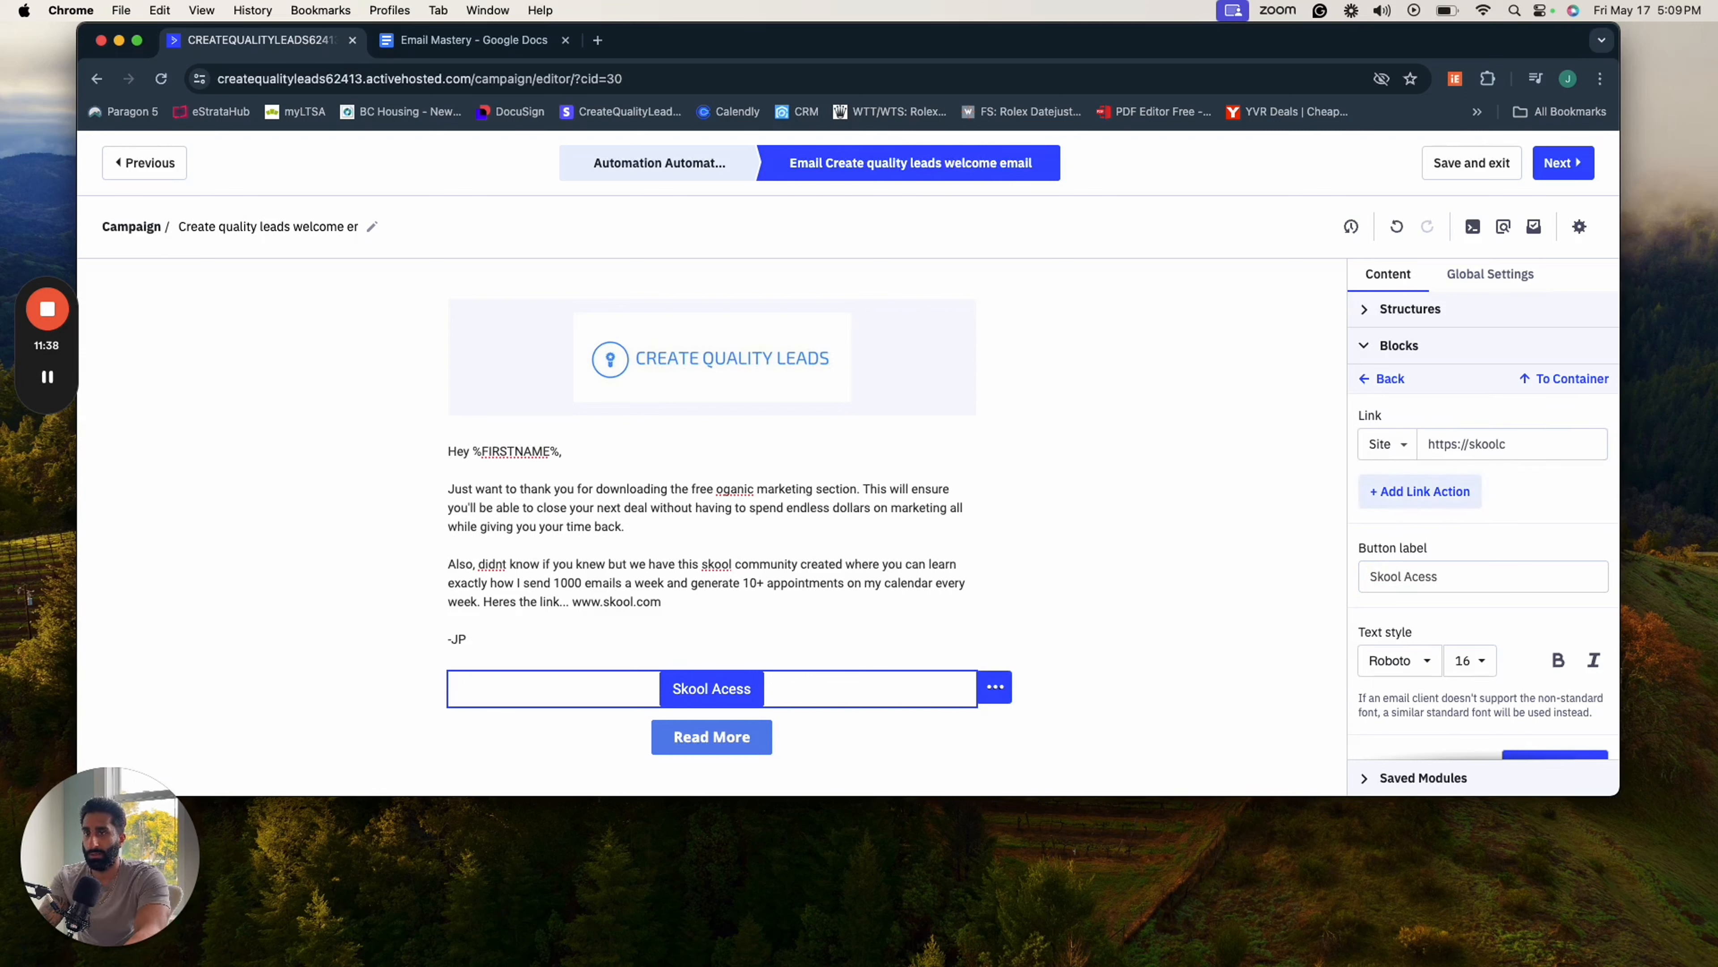
{"action": "key", "text": "super+a"}
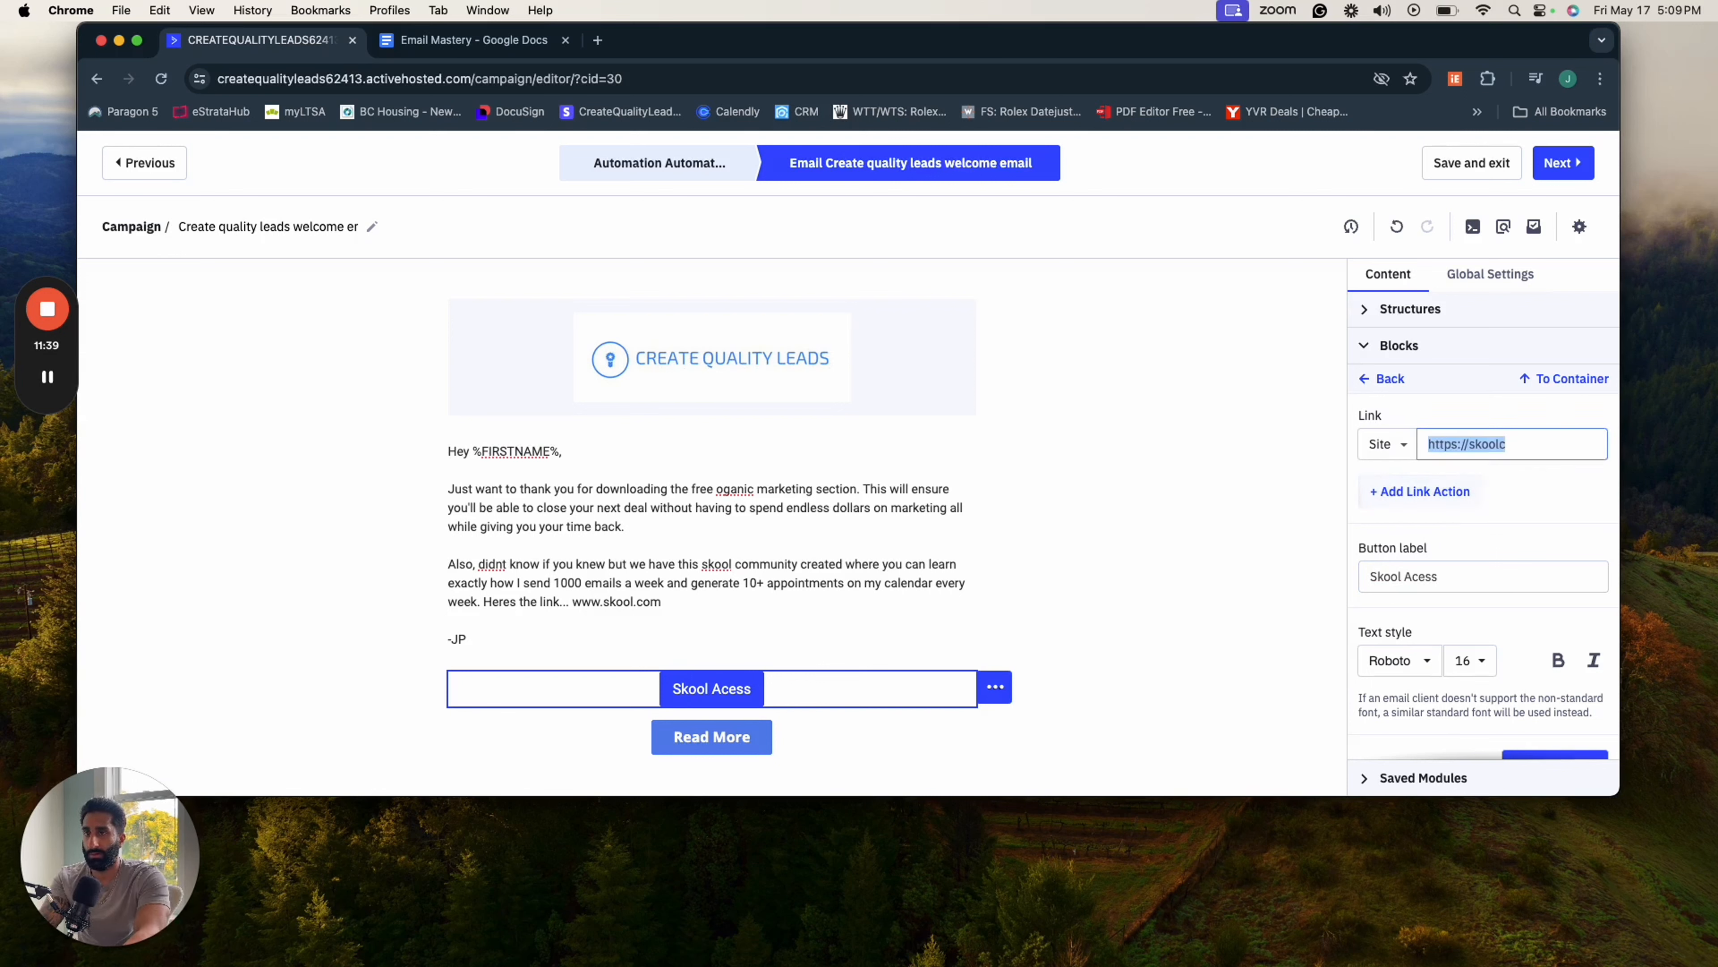
{"action": "type", "text": "sc"}
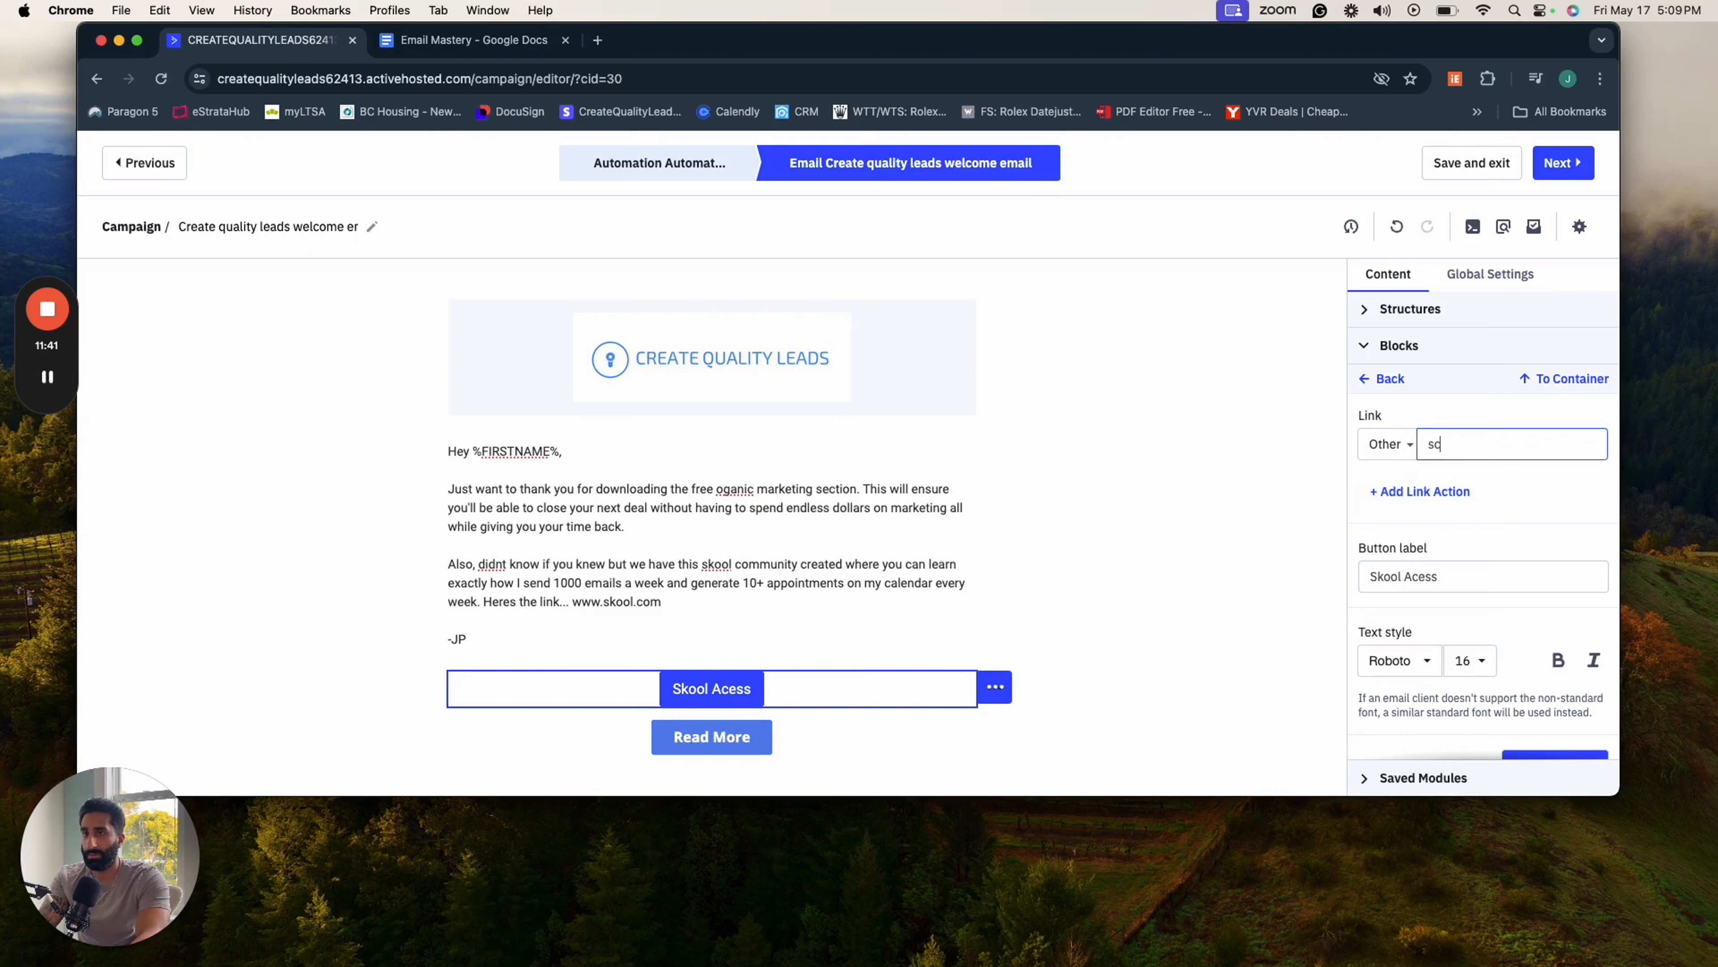
{"action": "type", "text": "koolc"}
{"action": "key", "text": "Tab"}
{"action": "key", "text": "shift+Tab"}
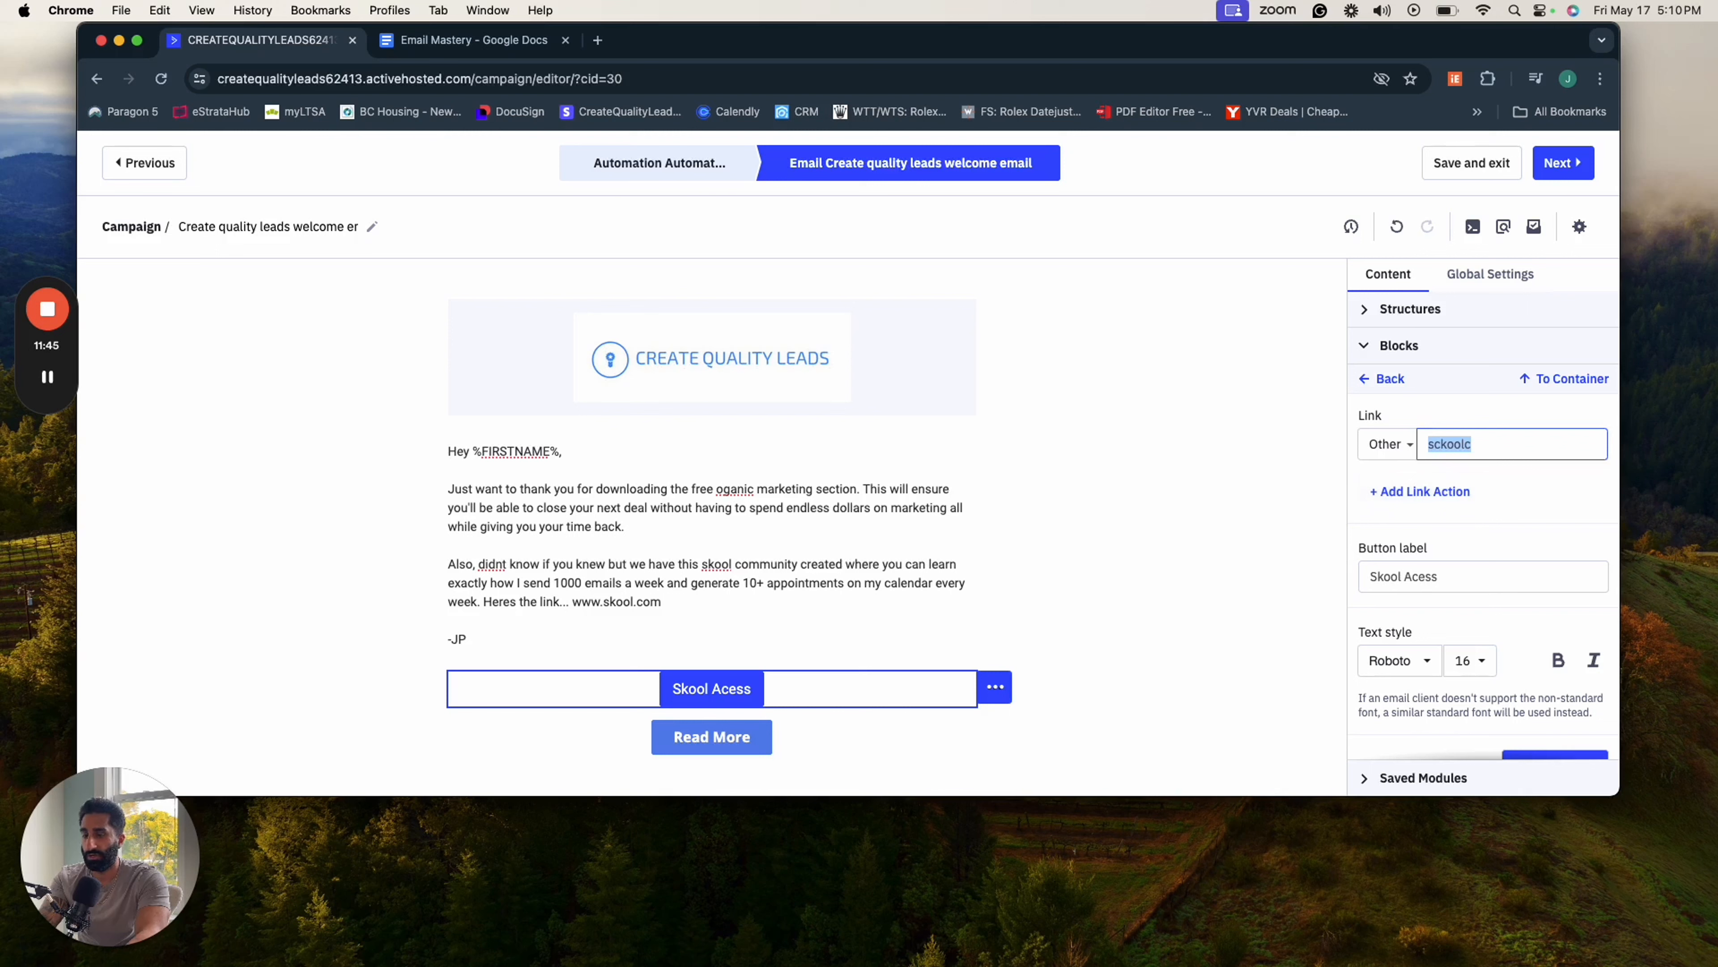
{"action": "key", "text": "BackSpace"}
- Look through the new button's style options and proceed to the email's subject line and sender settings
{"action": "scroll", "coordinate": [1586, 688], "scroll_direction": "down", "scroll_amount": 2}
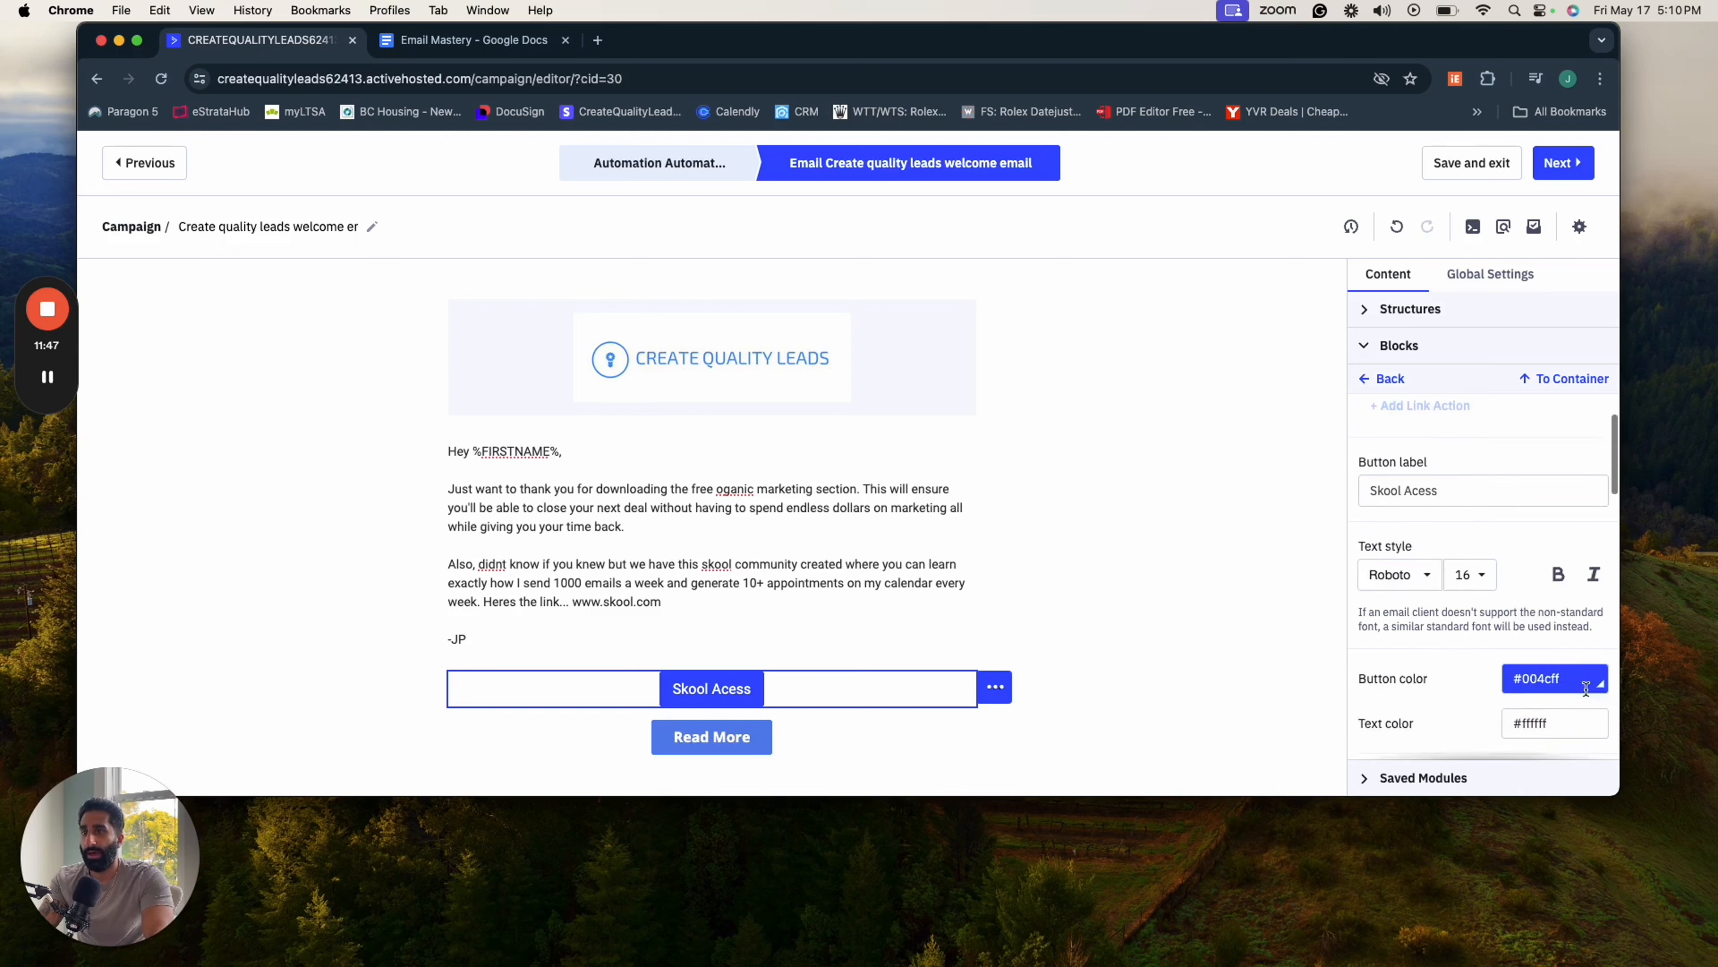
{"action": "scroll", "coordinate": [1485, 654], "scroll_direction": "down", "scroll_amount": 5}
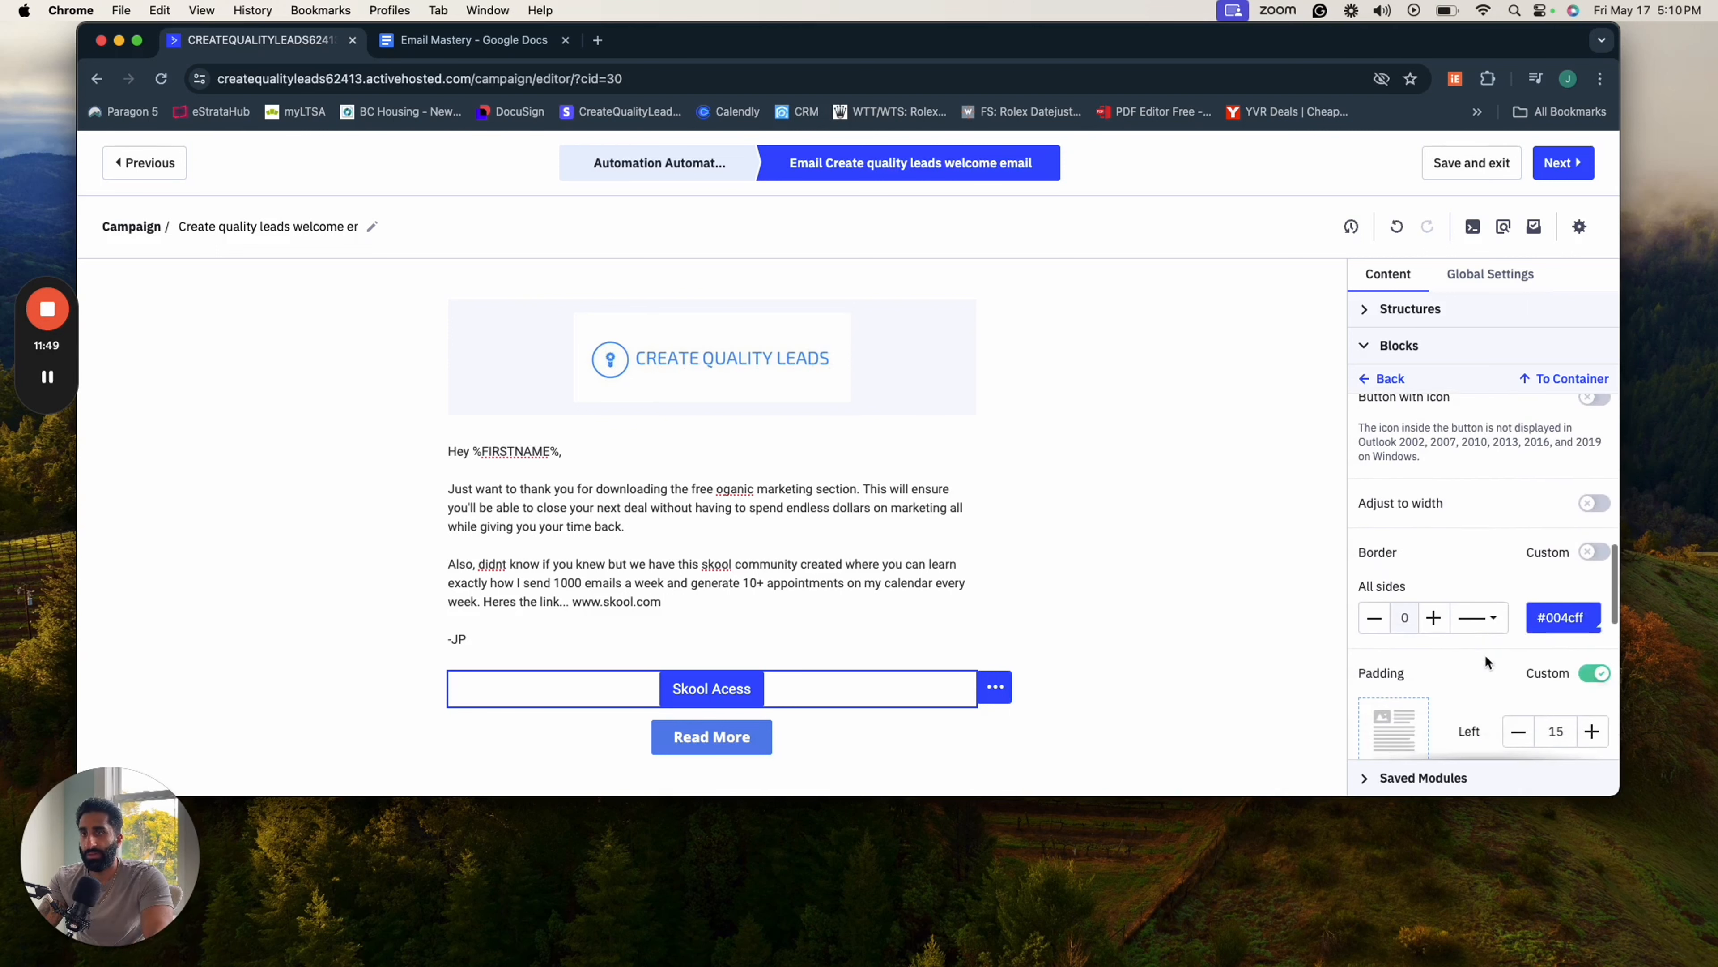
{"action": "scroll", "coordinate": [1485, 653], "scroll_direction": "down", "scroll_amount": 6}
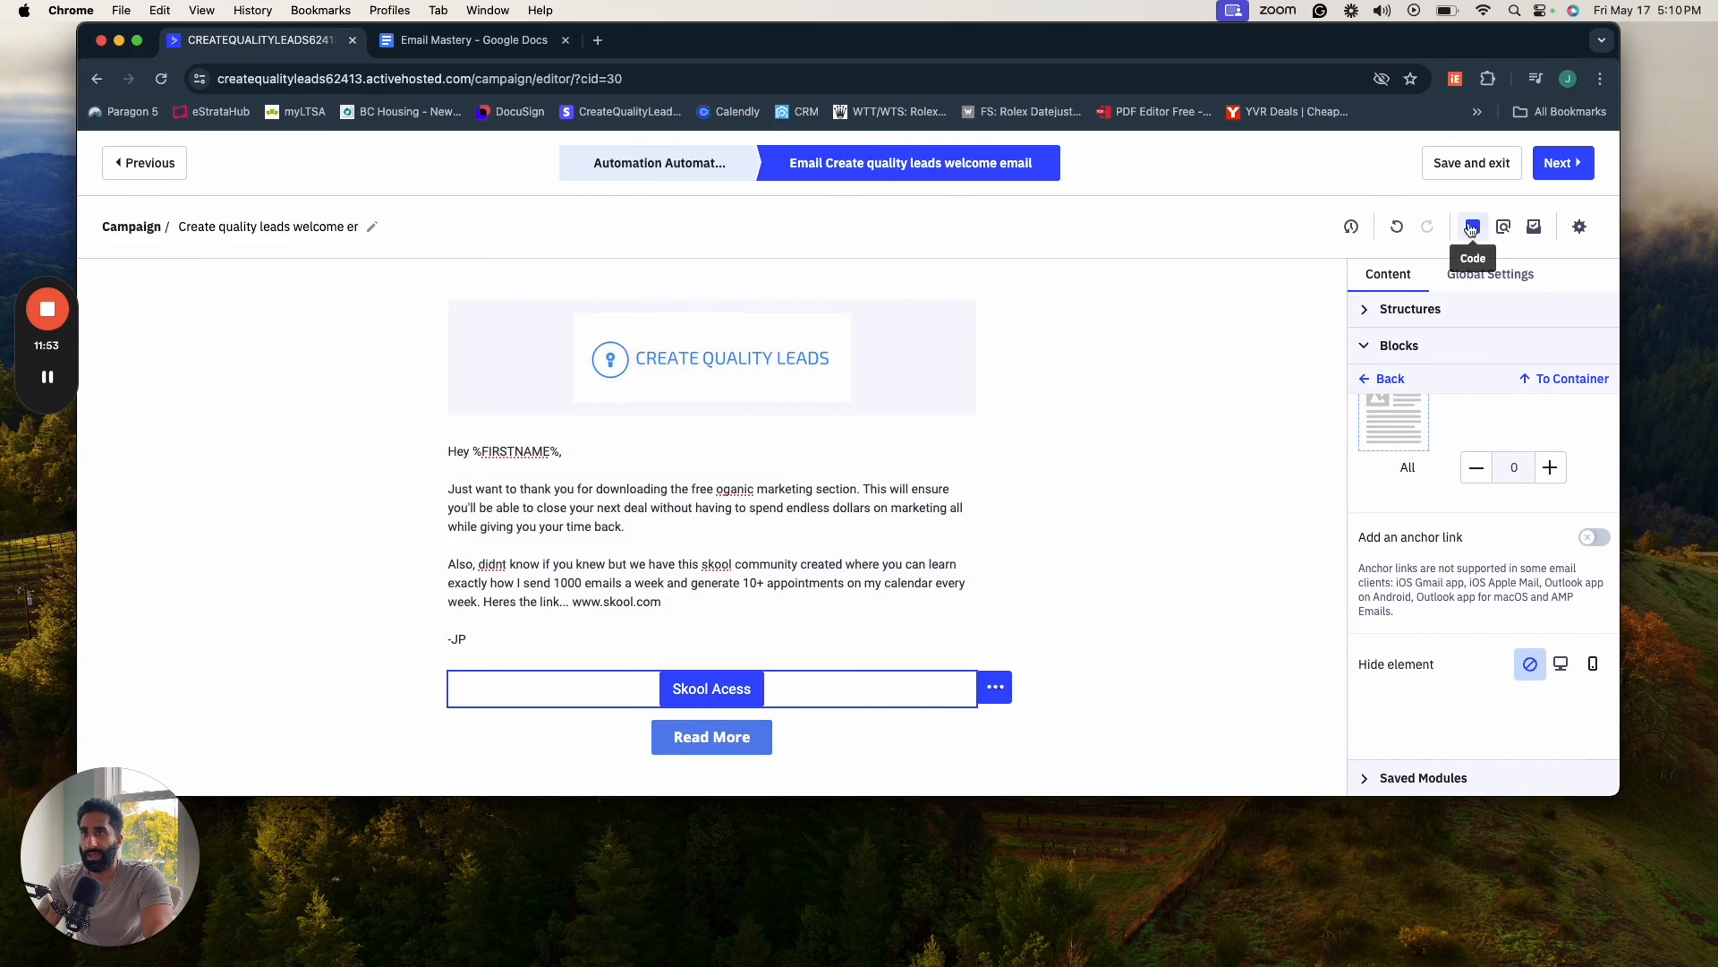
{"action": "left_click", "coordinate": [1551, 171]}
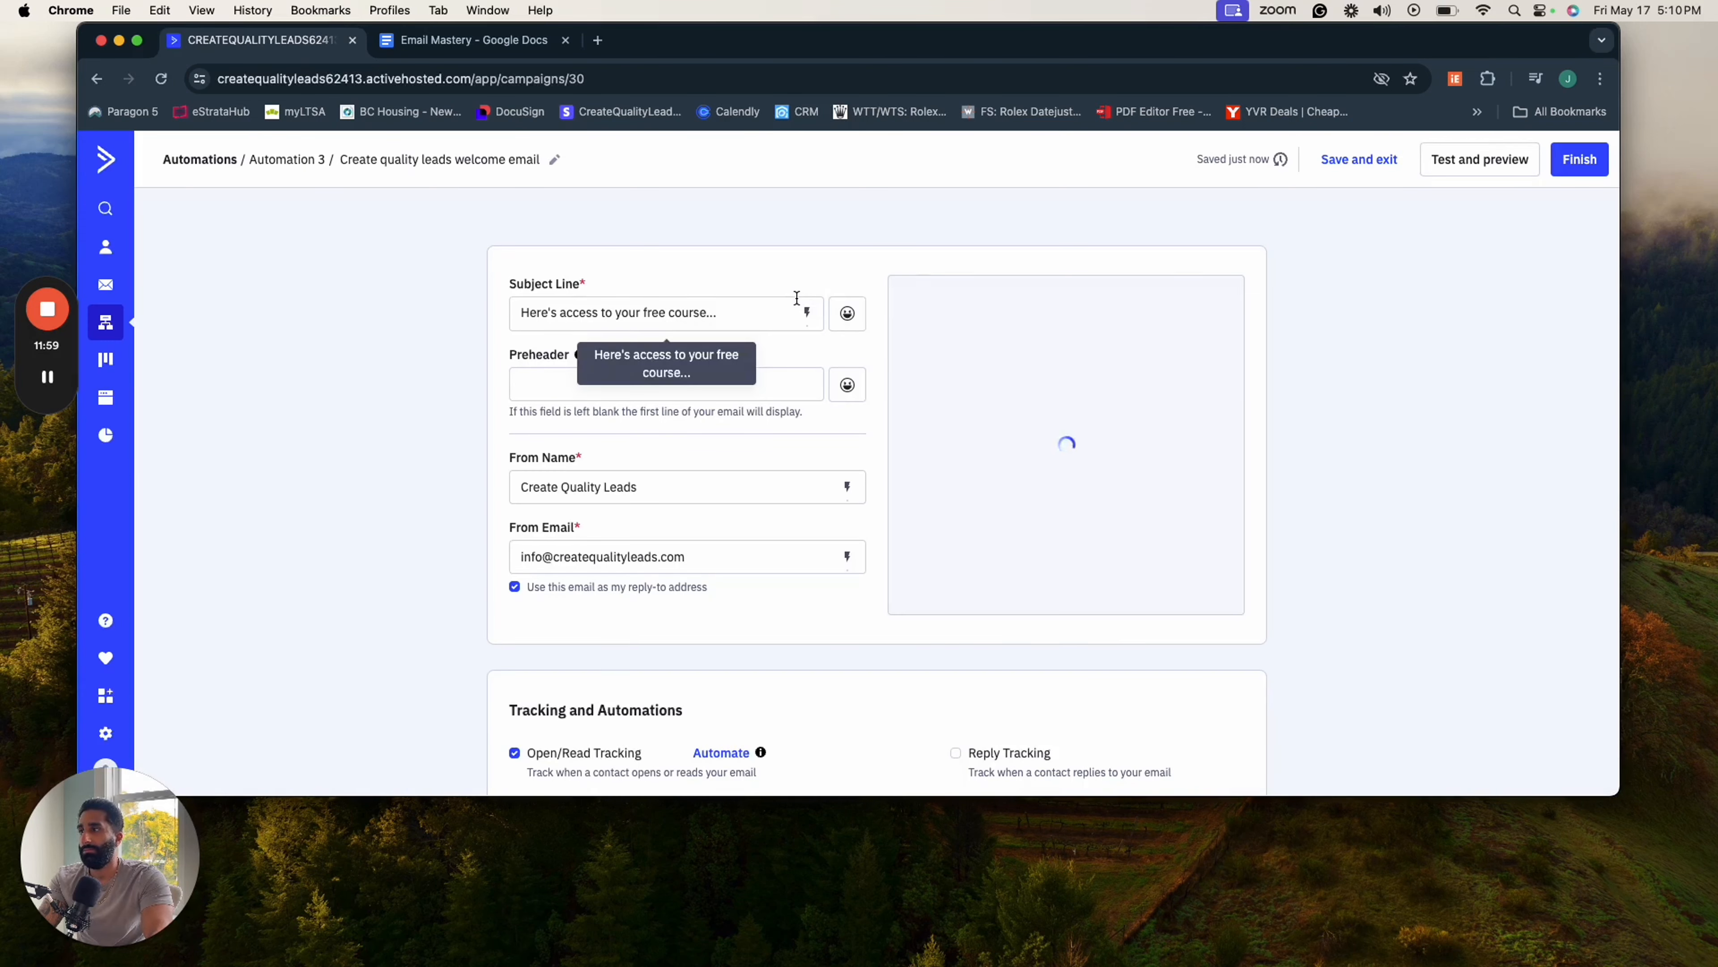
{"action": "left_click", "coordinate": [572, 316]}
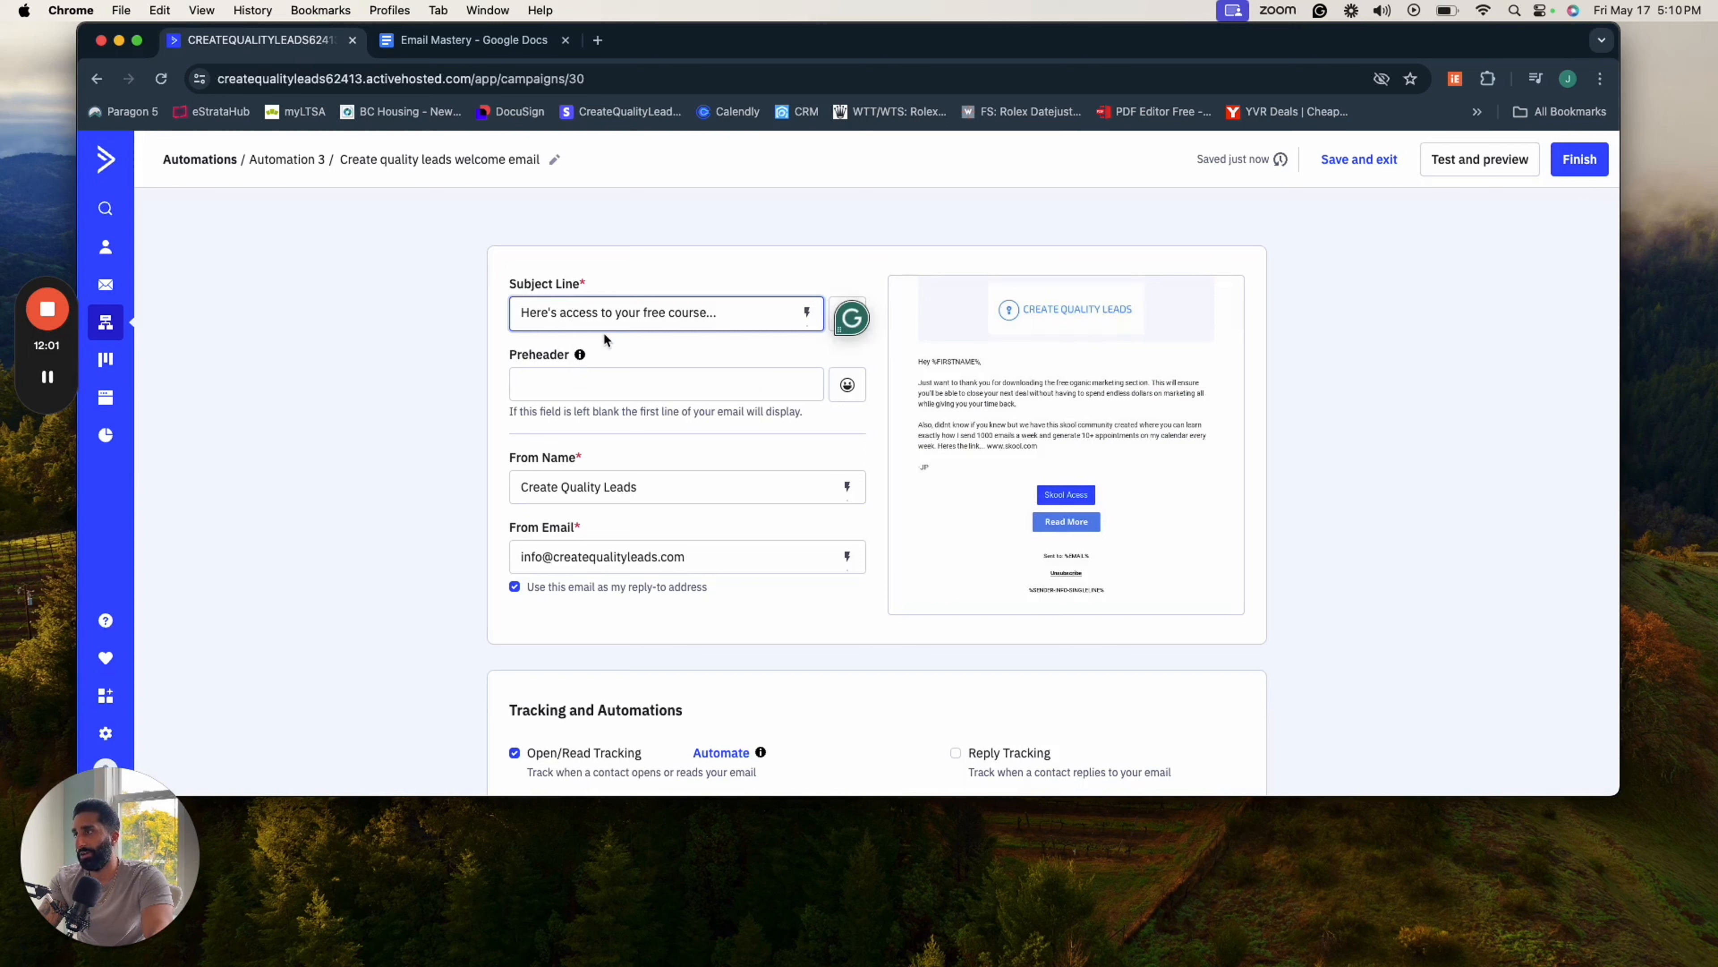
{"action": "left_click_drag", "start_coordinate": [715, 314], "coordinate": [545, 327]}
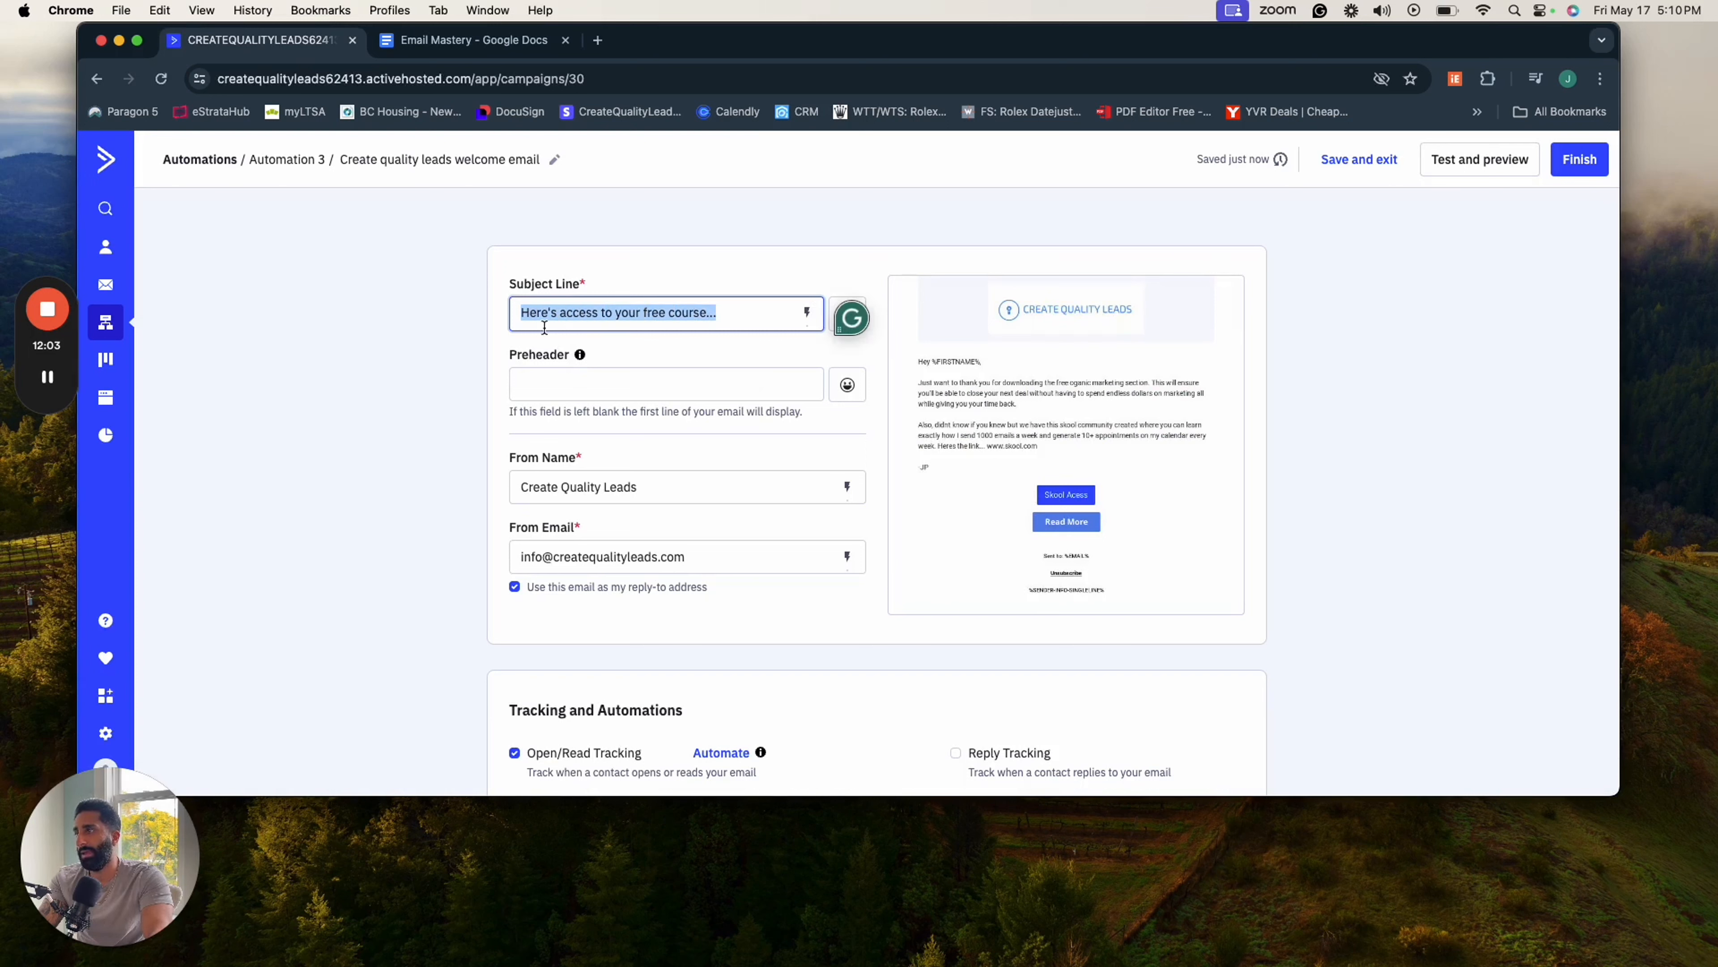
- Set the email's preheader to "This link will expire so just save the docs before it does"
{"action": "left_click", "coordinate": [597, 381]}
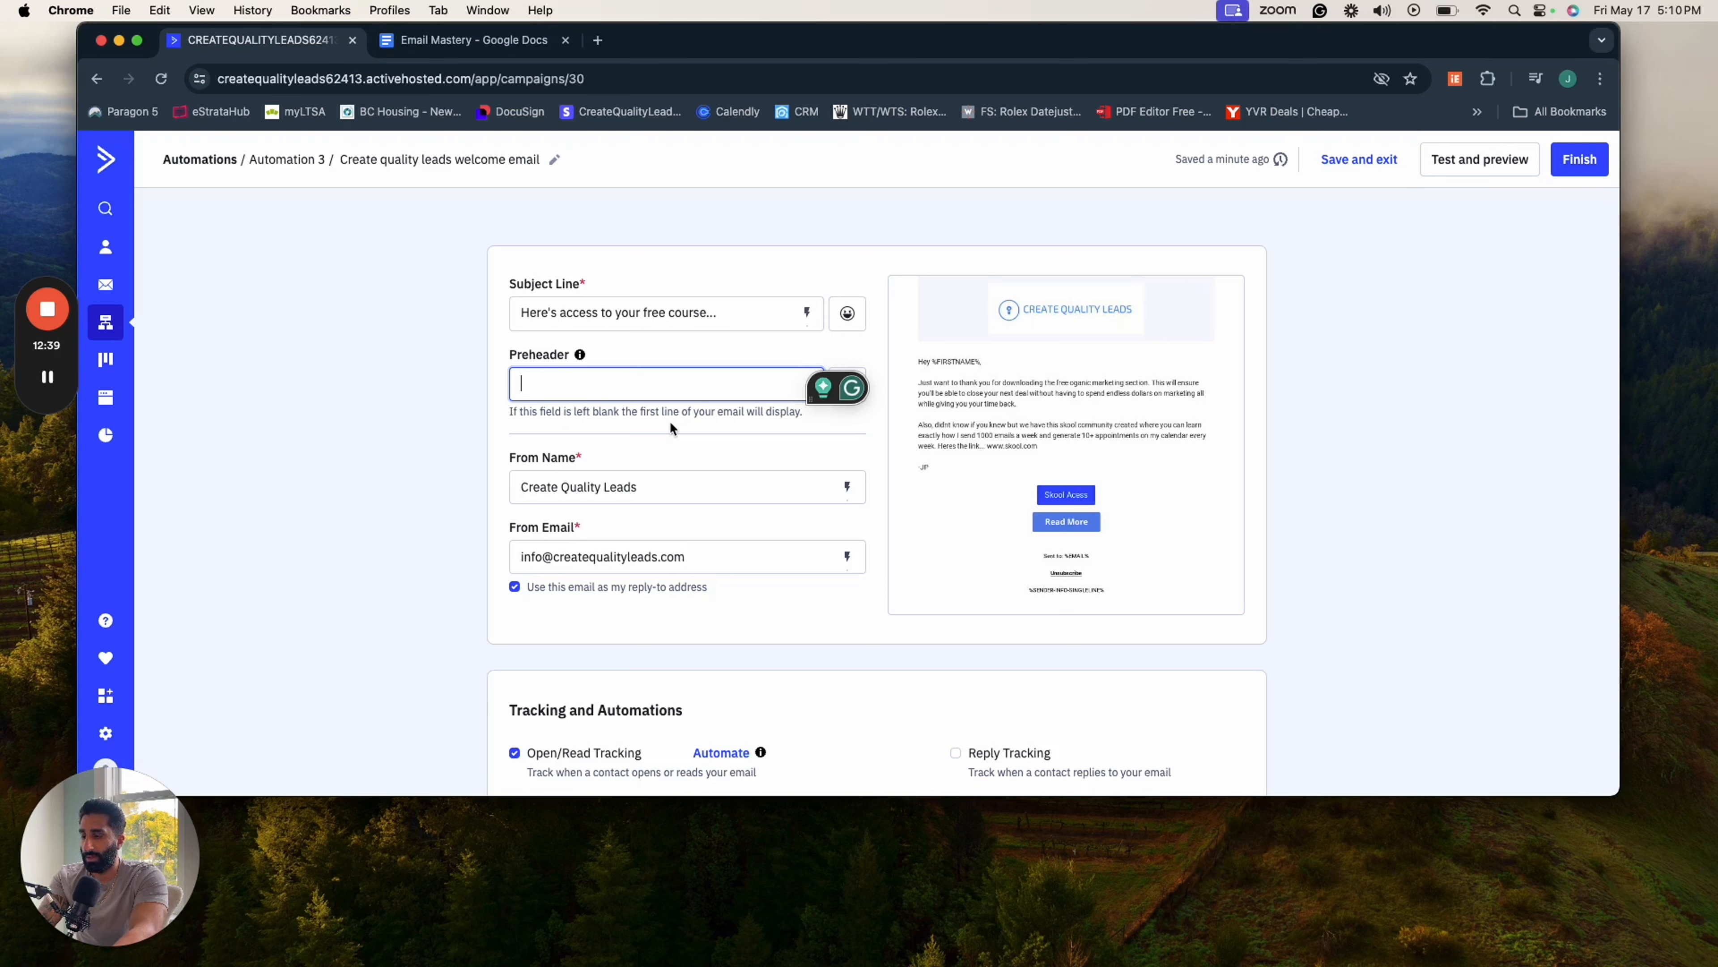
{"action": "type", "text": "This "}
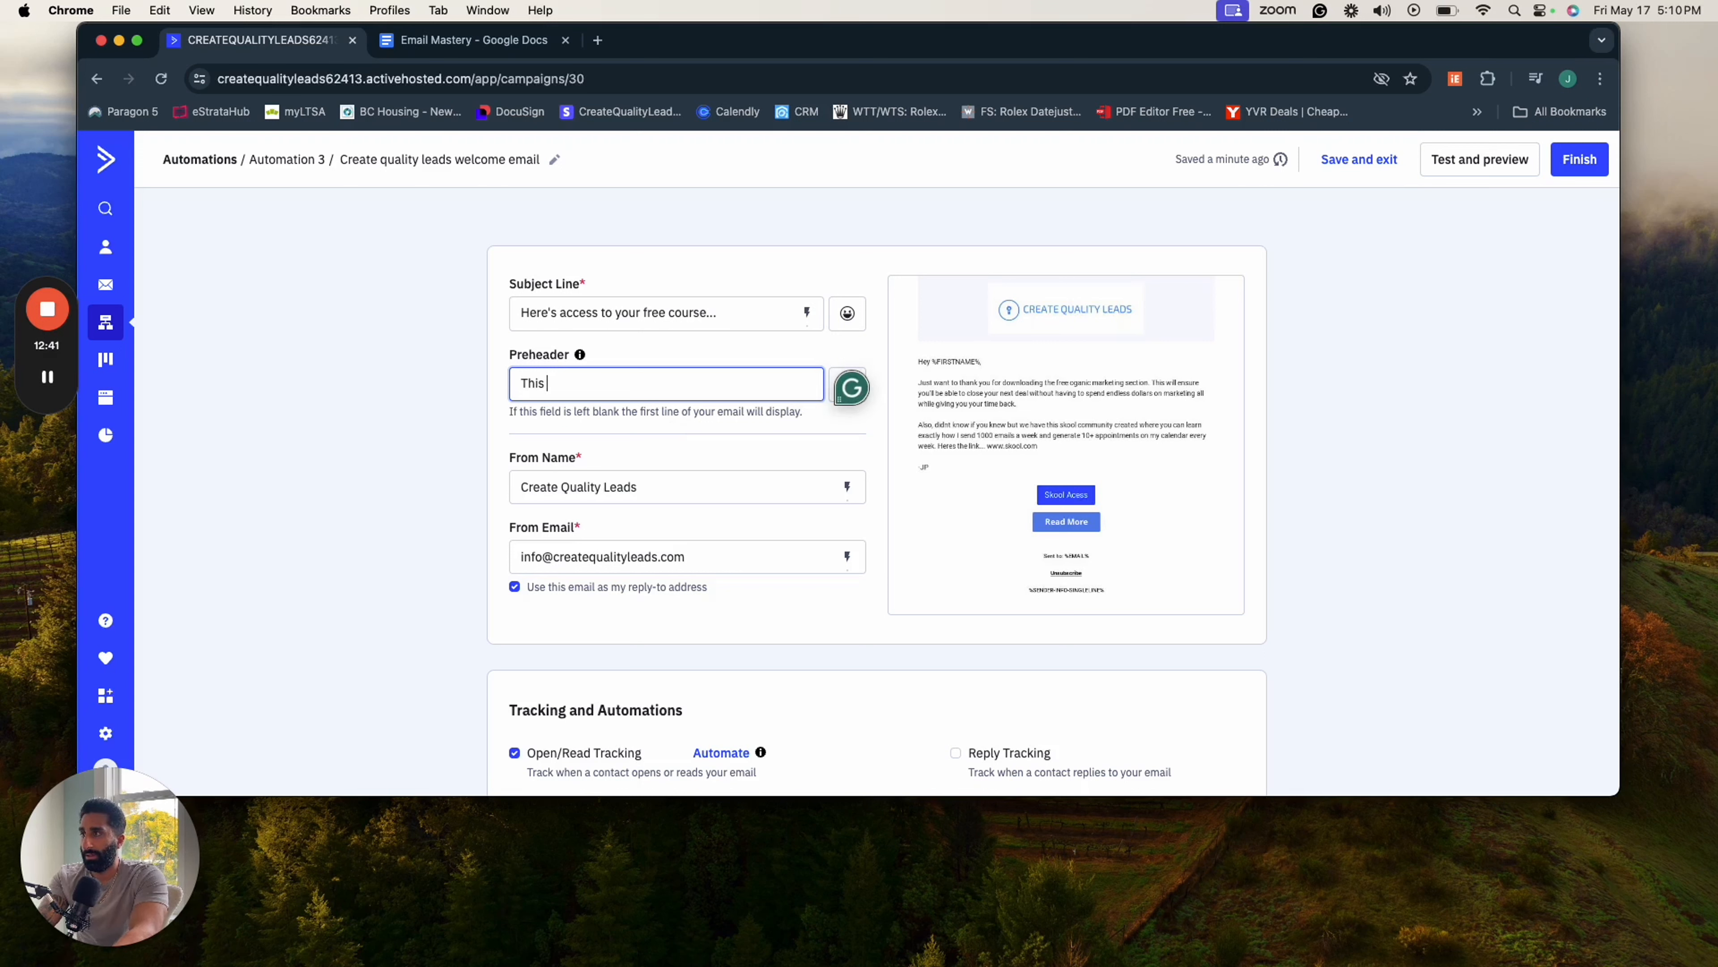
{"action": "type", "text": "link will exour"}
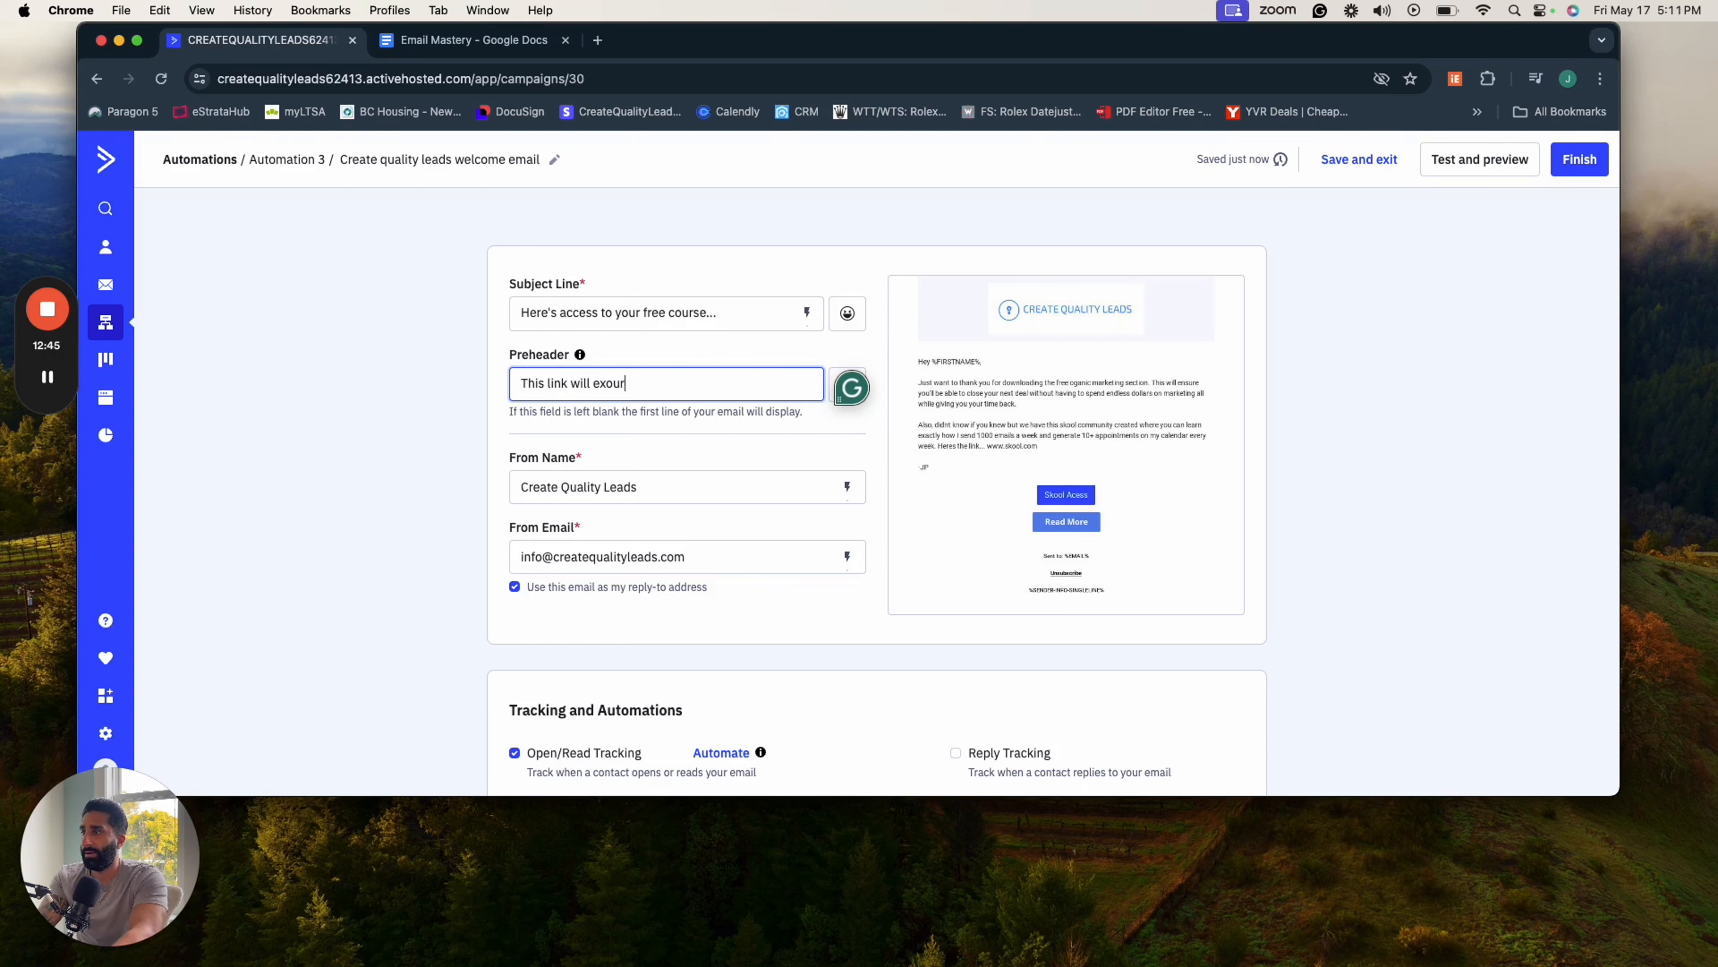
{"action": "type", "text": "eire so jus"}
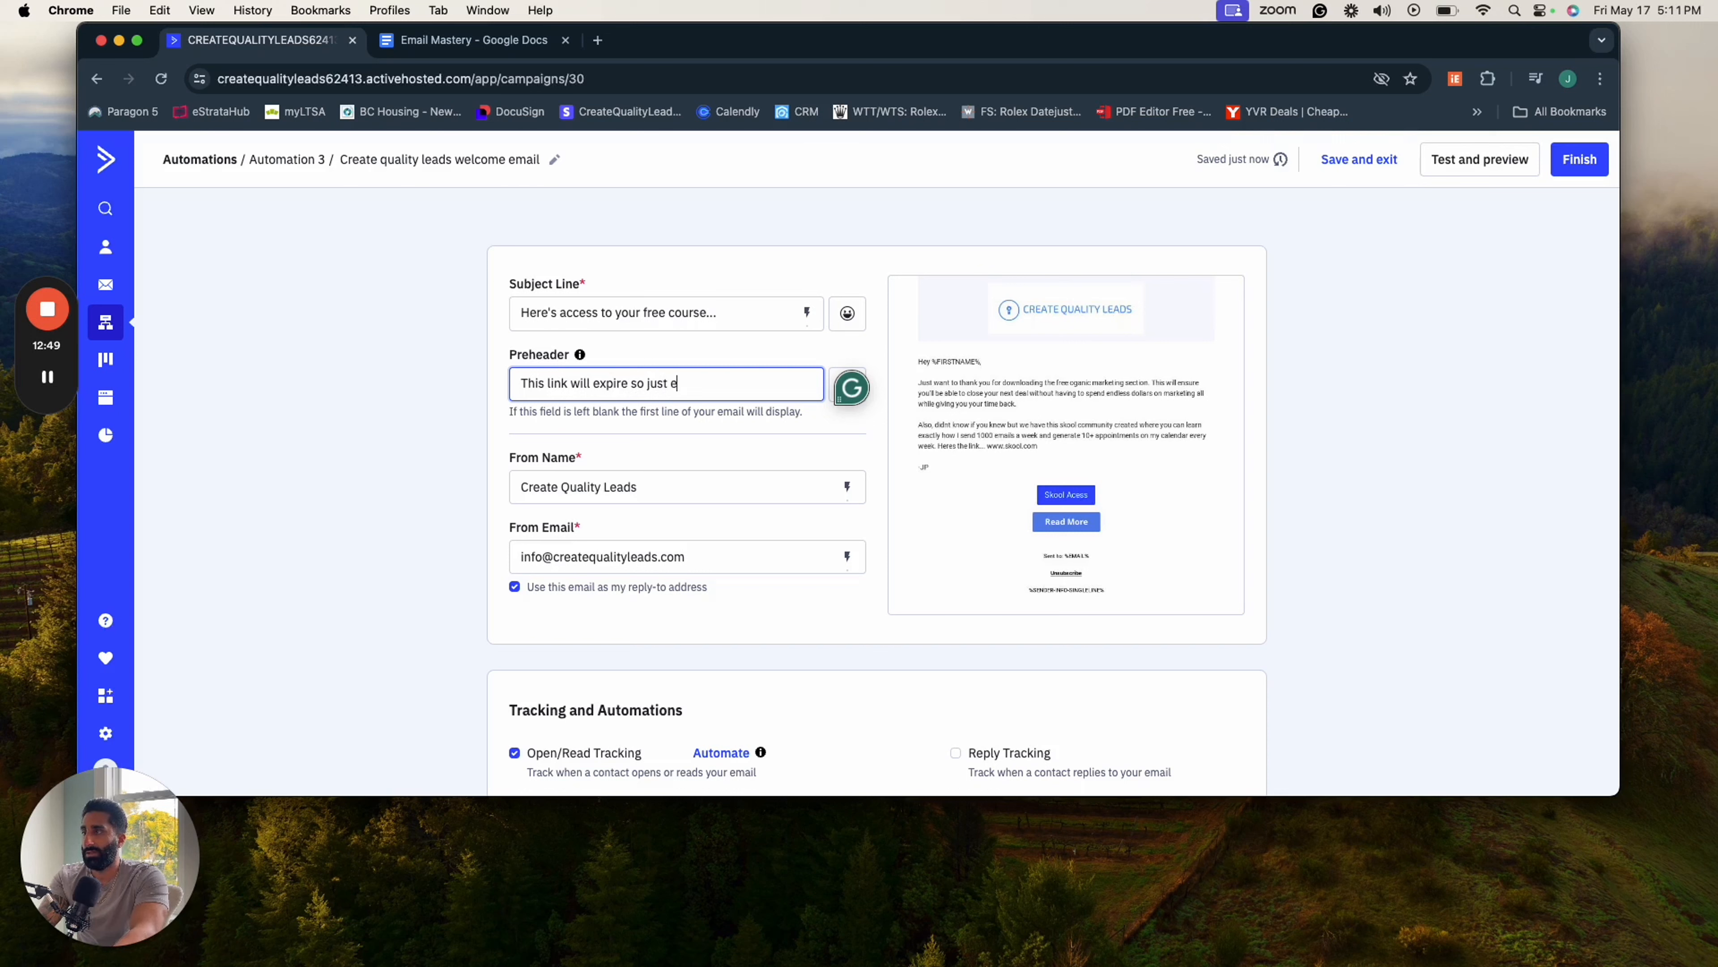
{"action": "type", "text": "t save the "}
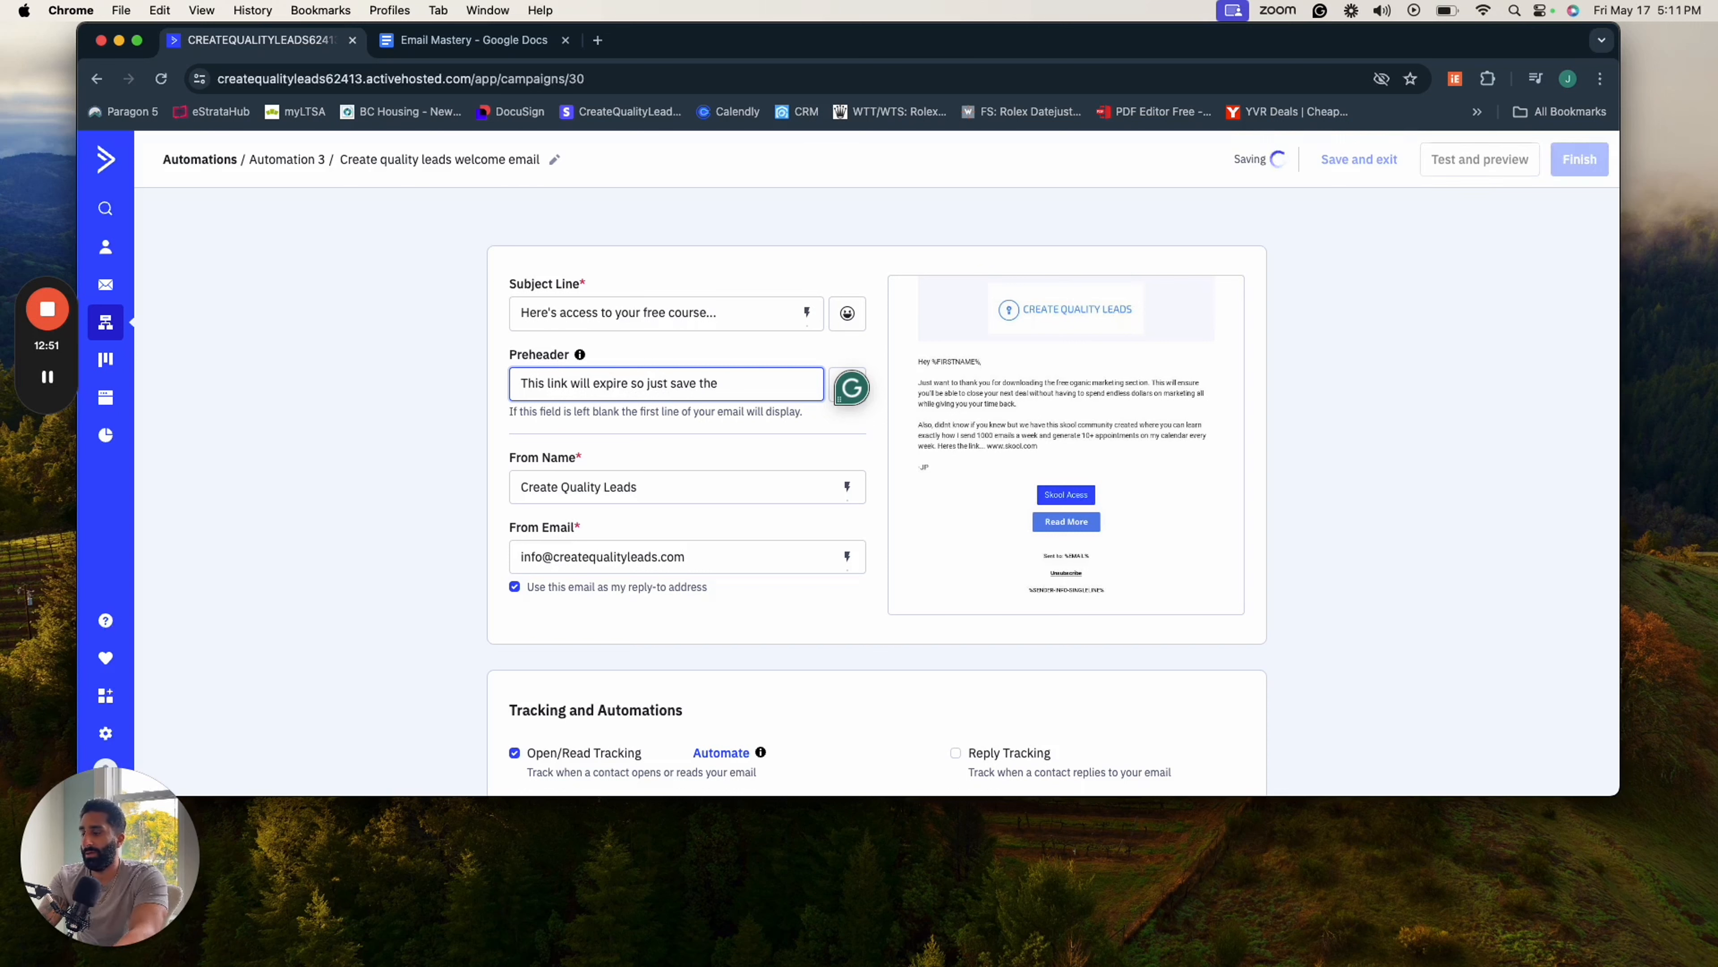
{"action": "type", "text": "docs before it does"}
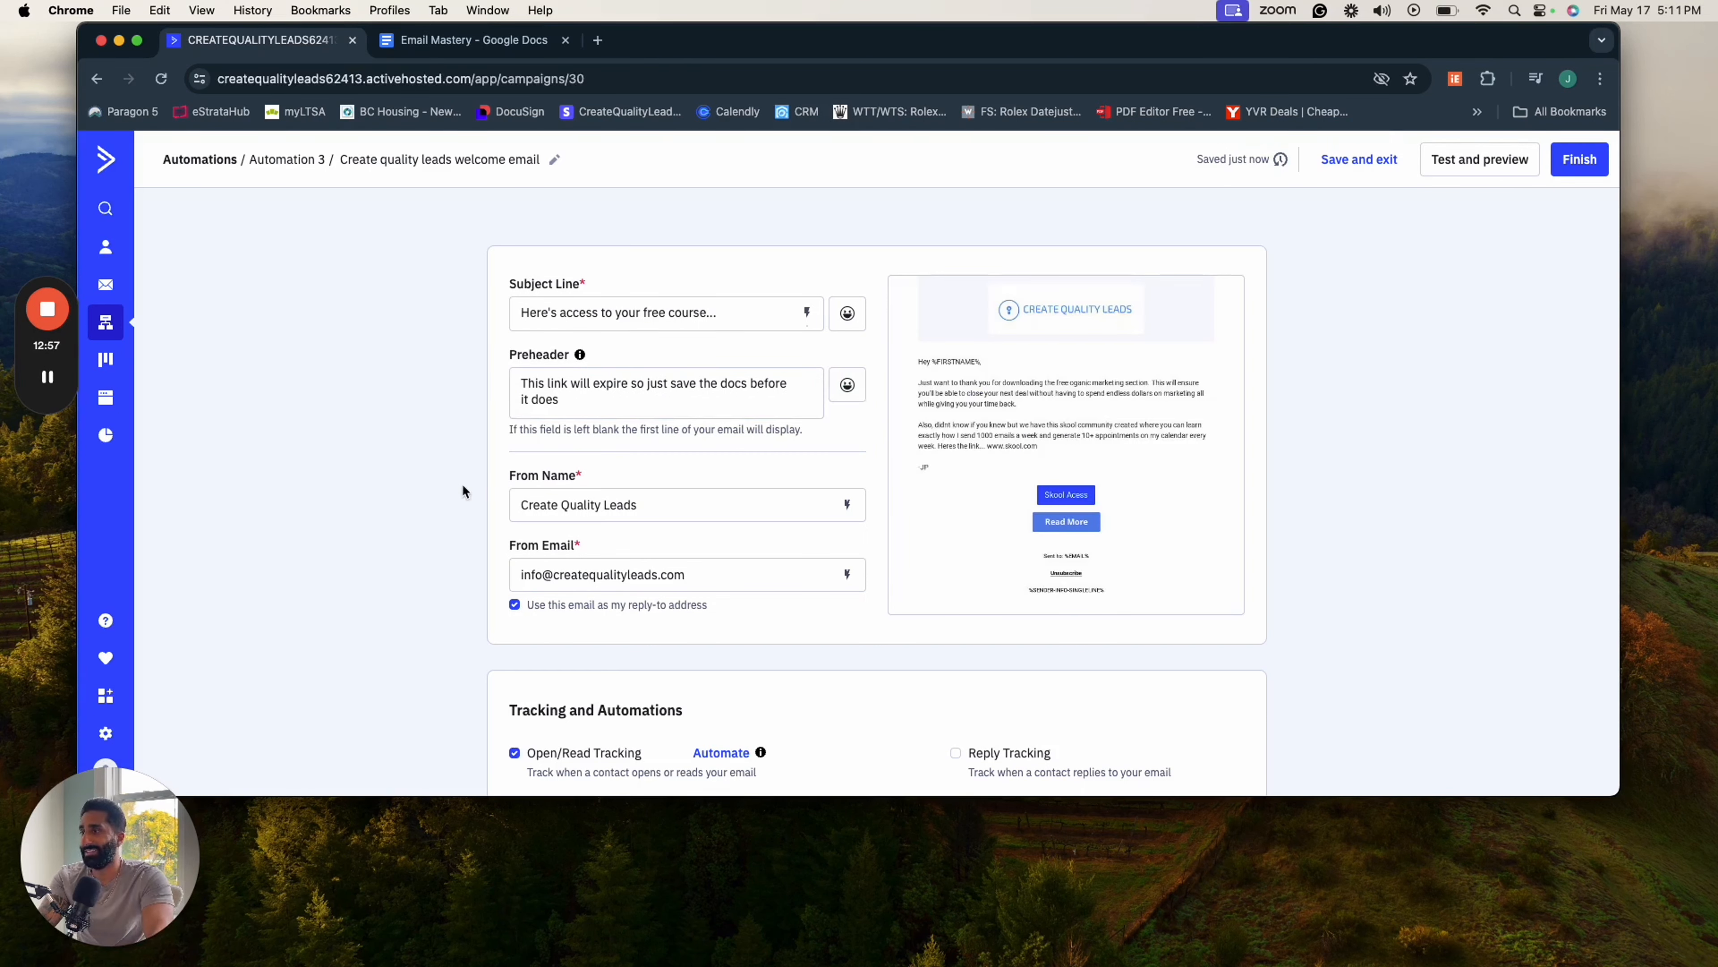
{"action": "scroll", "coordinate": [534, 518], "scroll_direction": "down", "scroll_amount": 5}
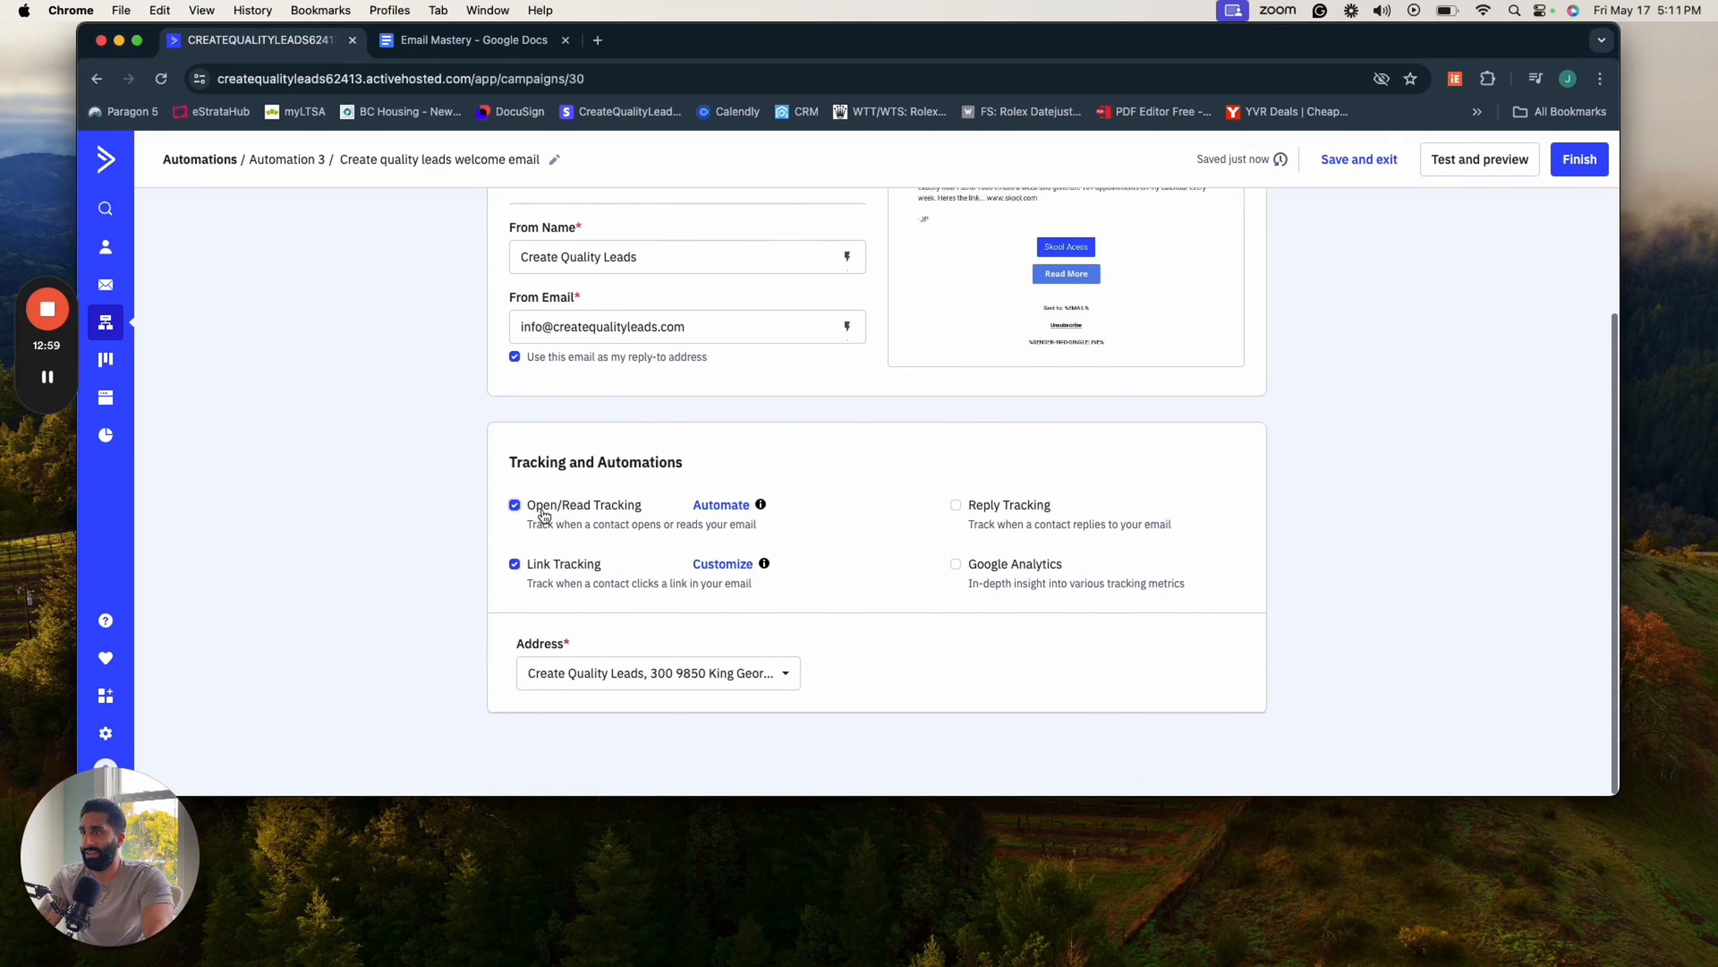
- Review the email's subject line, preheader, sender details, tracking options and address settings
{"action": "scroll", "coordinate": [628, 420], "scroll_direction": "up", "scroll_amount": 4}
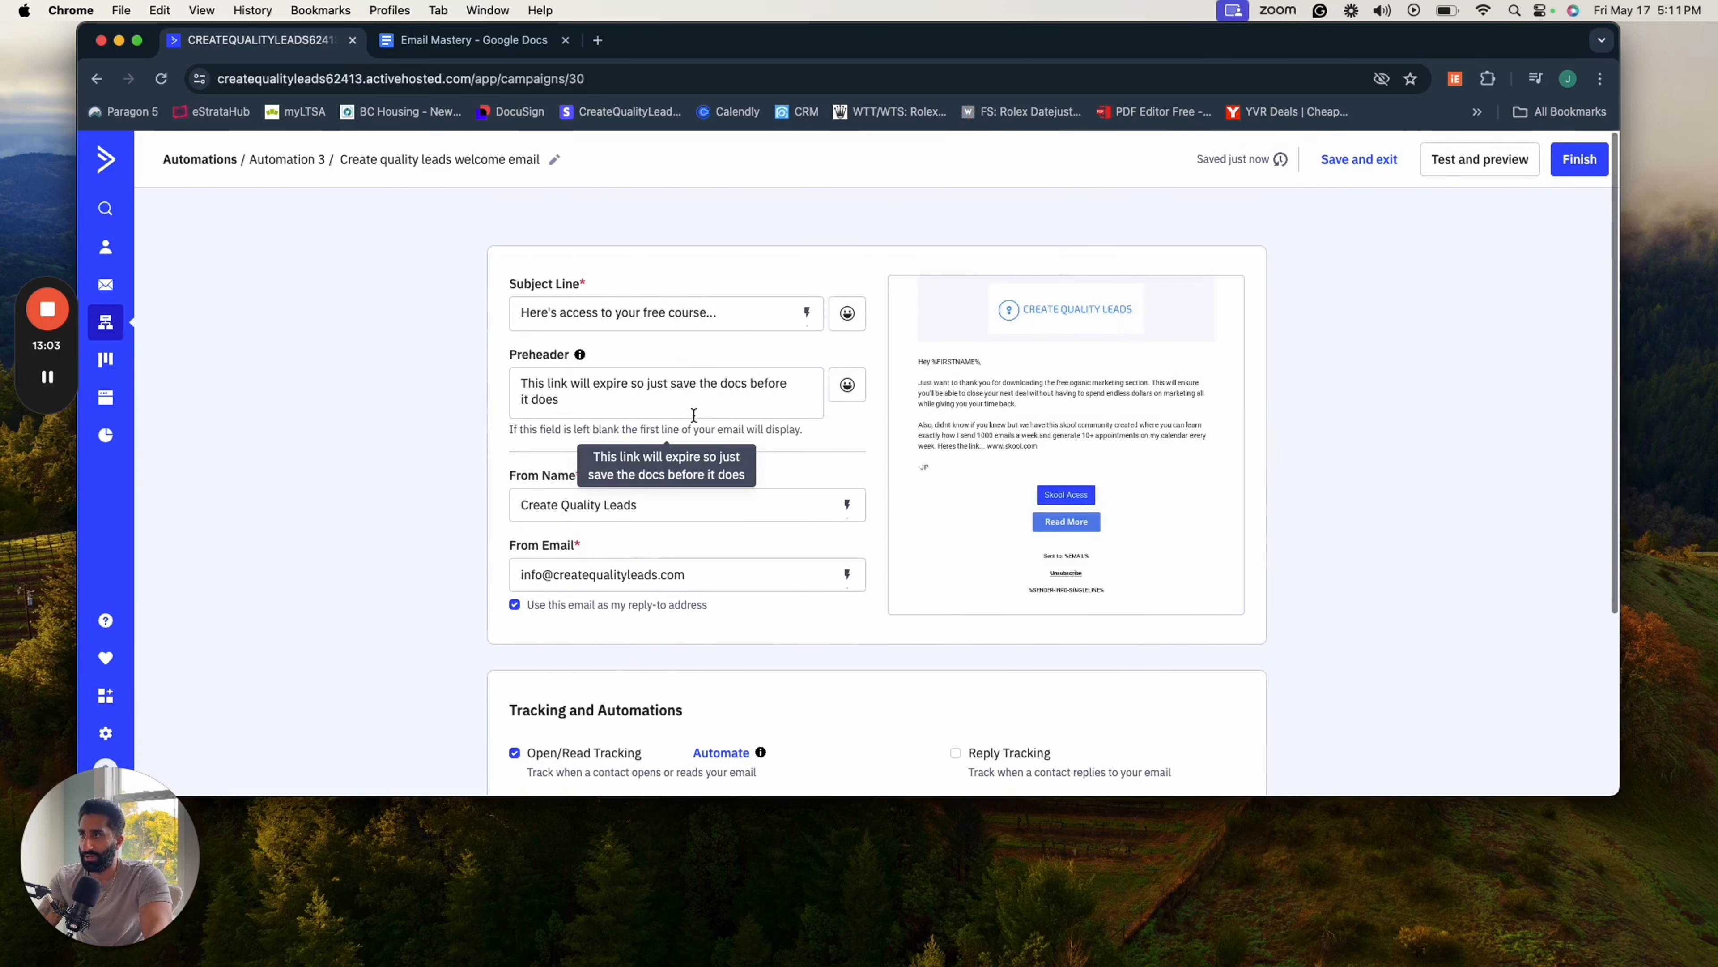
{"action": "scroll", "coordinate": [633, 456], "scroll_direction": "down", "scroll_amount": 1}
{"action": "scroll", "coordinate": [638, 454], "scroll_direction": "down", "scroll_amount": 2}
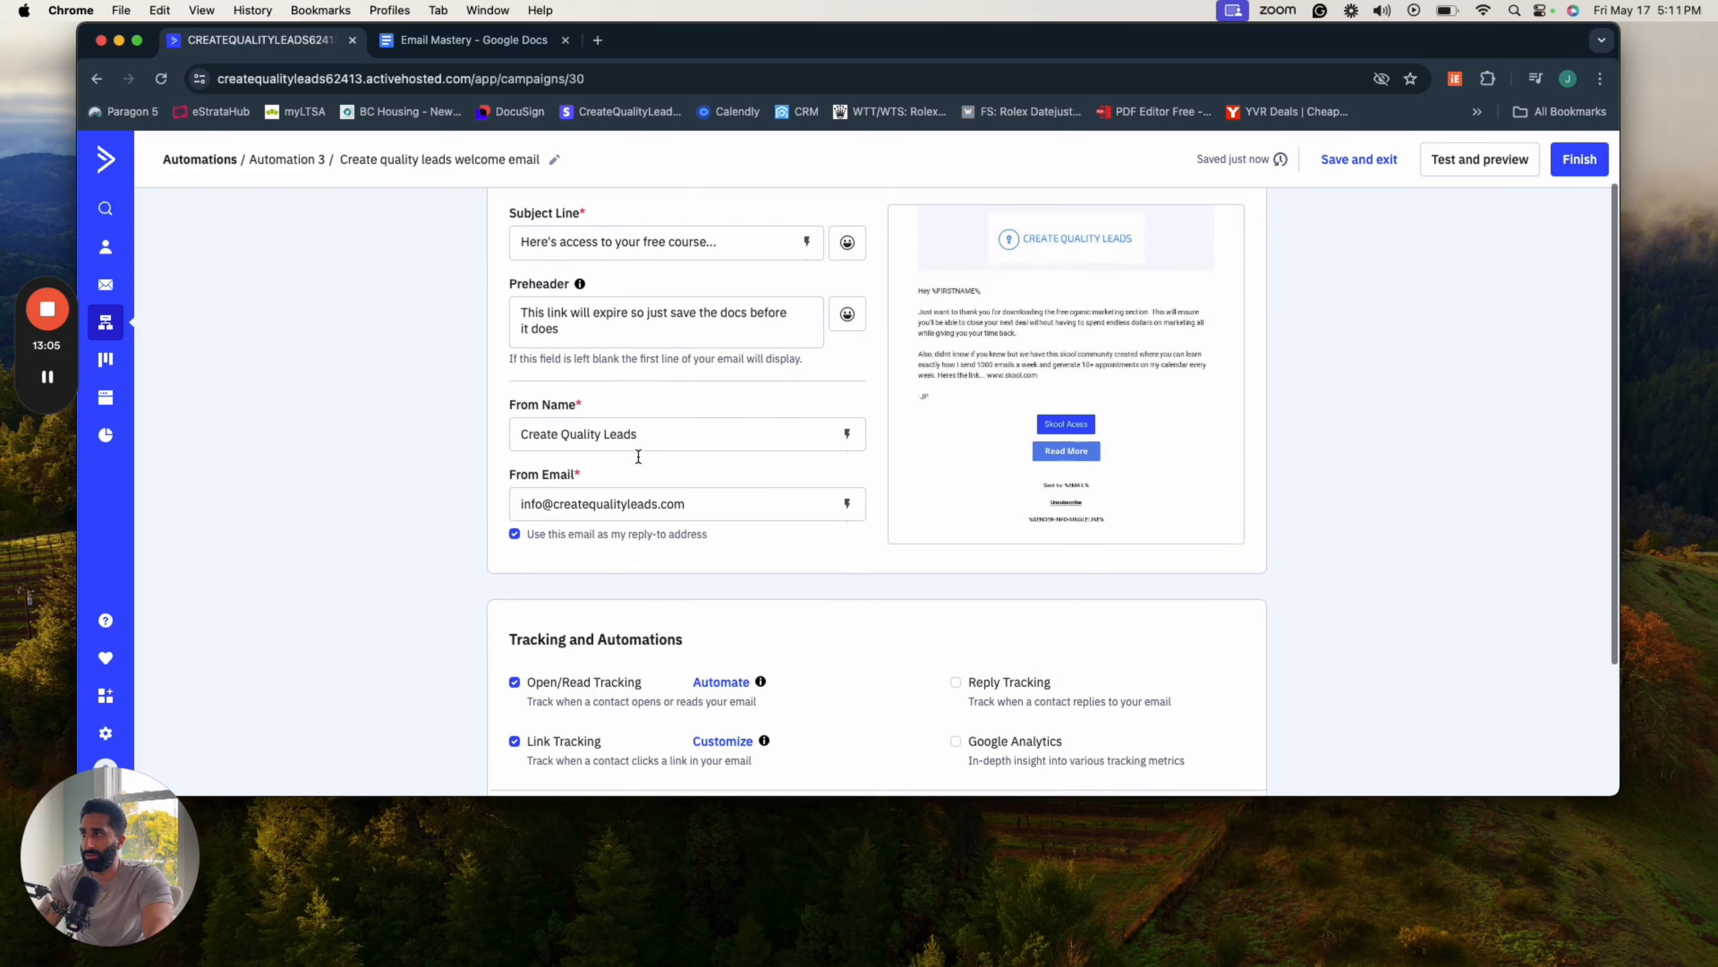
{"action": "scroll", "coordinate": [677, 528], "scroll_direction": "down", "scroll_amount": 5}
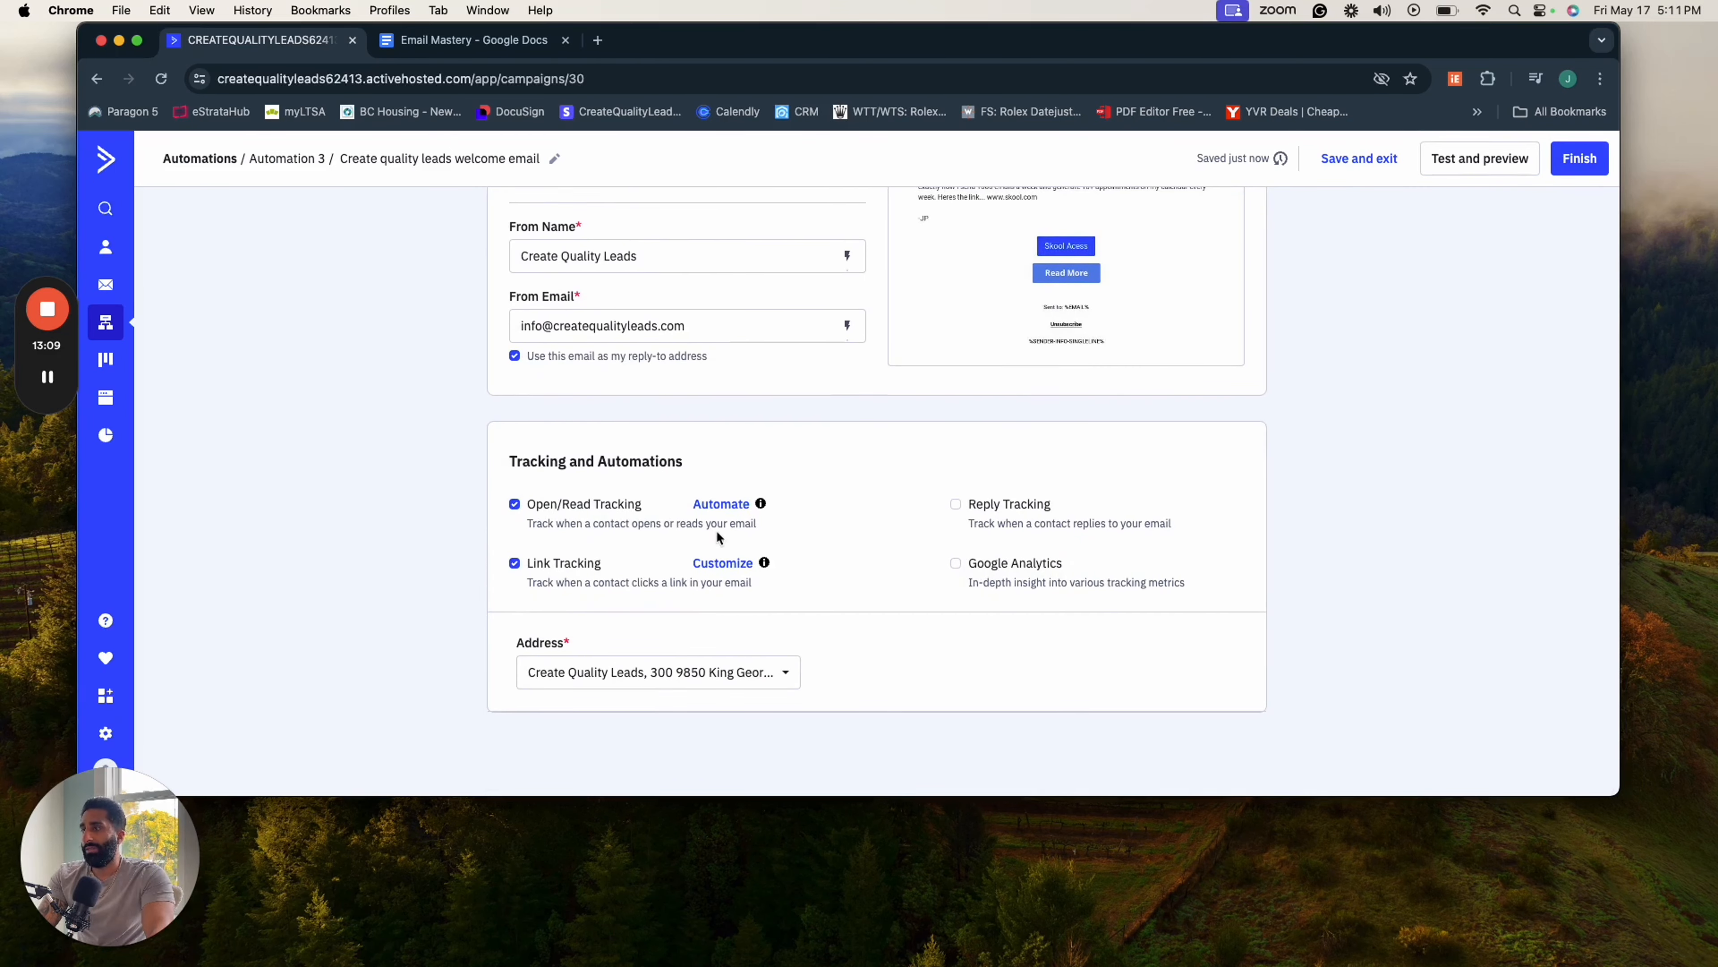
{"action": "scroll", "coordinate": [583, 535], "scroll_direction": "up", "scroll_amount": 1}
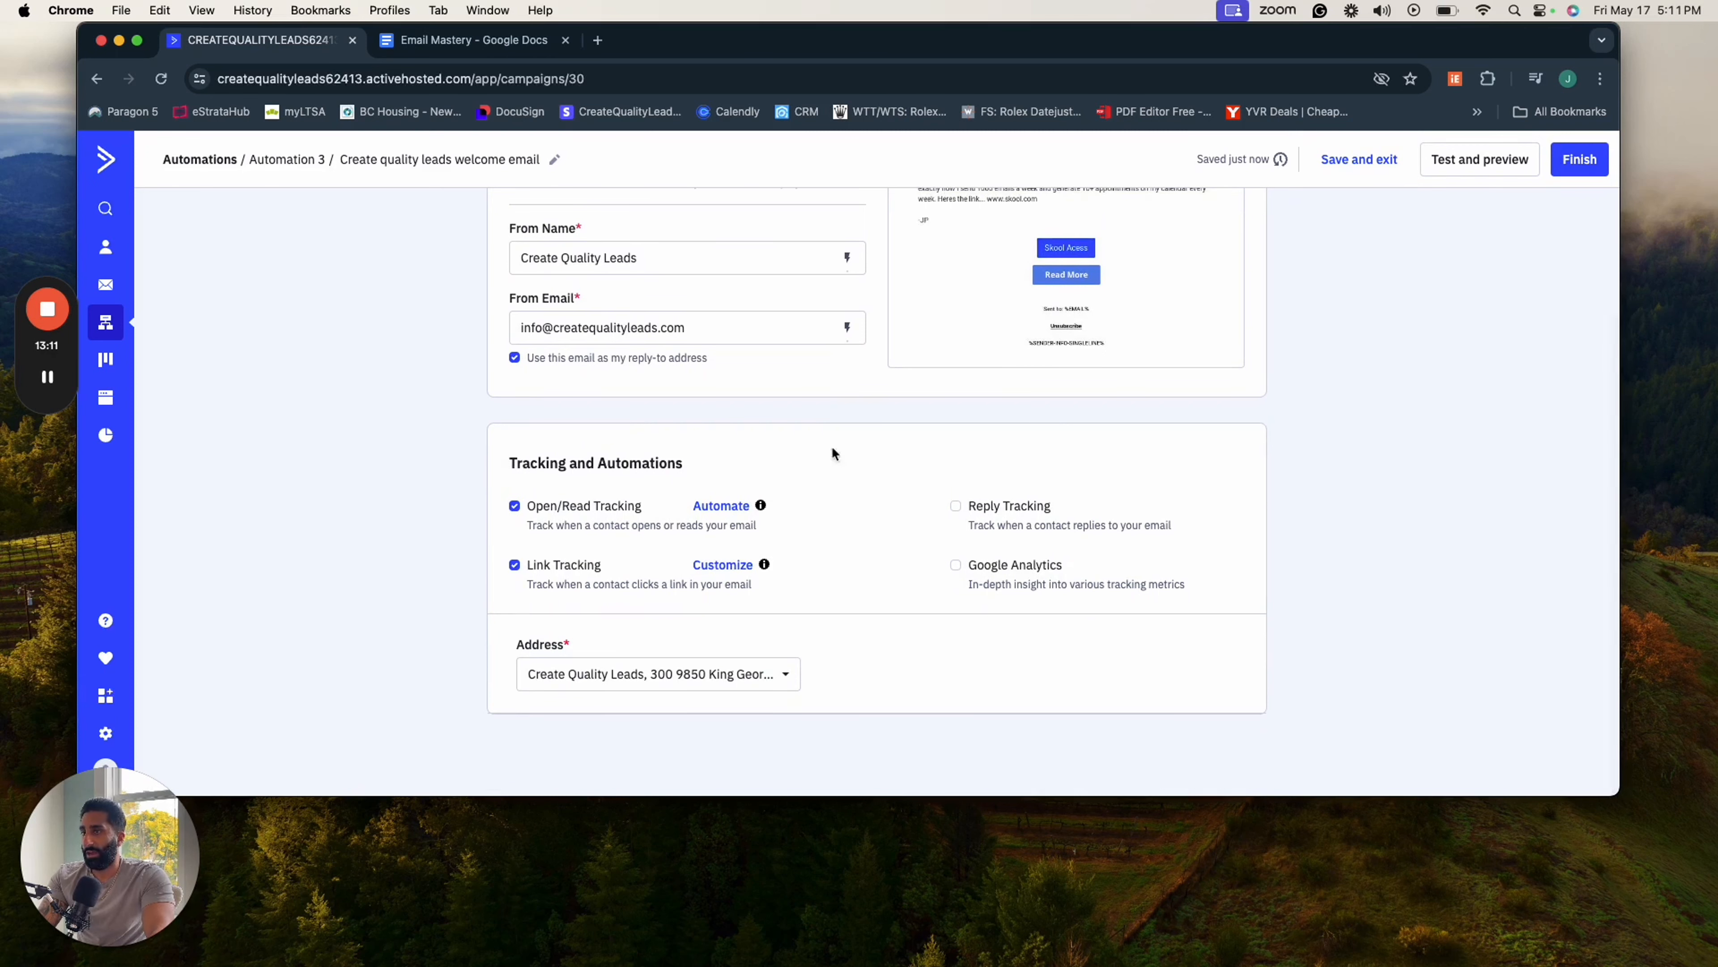
{"action": "scroll", "coordinate": [681, 588], "scroll_direction": "down", "scroll_amount": 1}
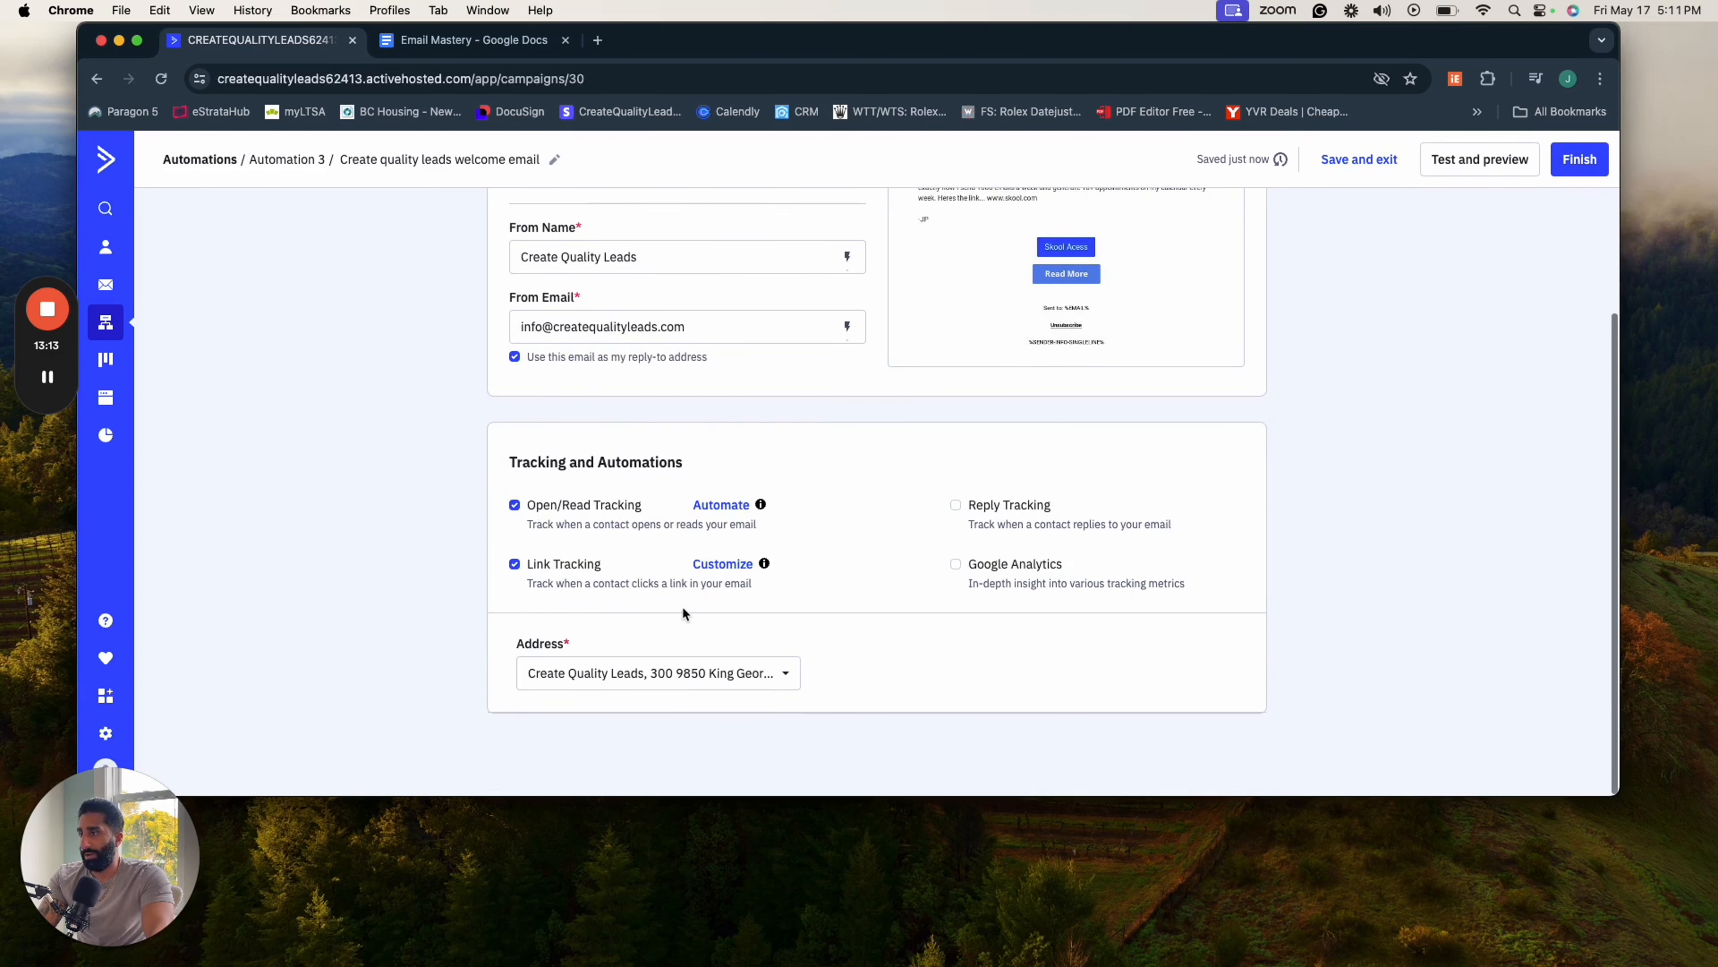
{"action": "scroll", "coordinate": [677, 618], "scroll_direction": "up", "scroll_amount": 3}
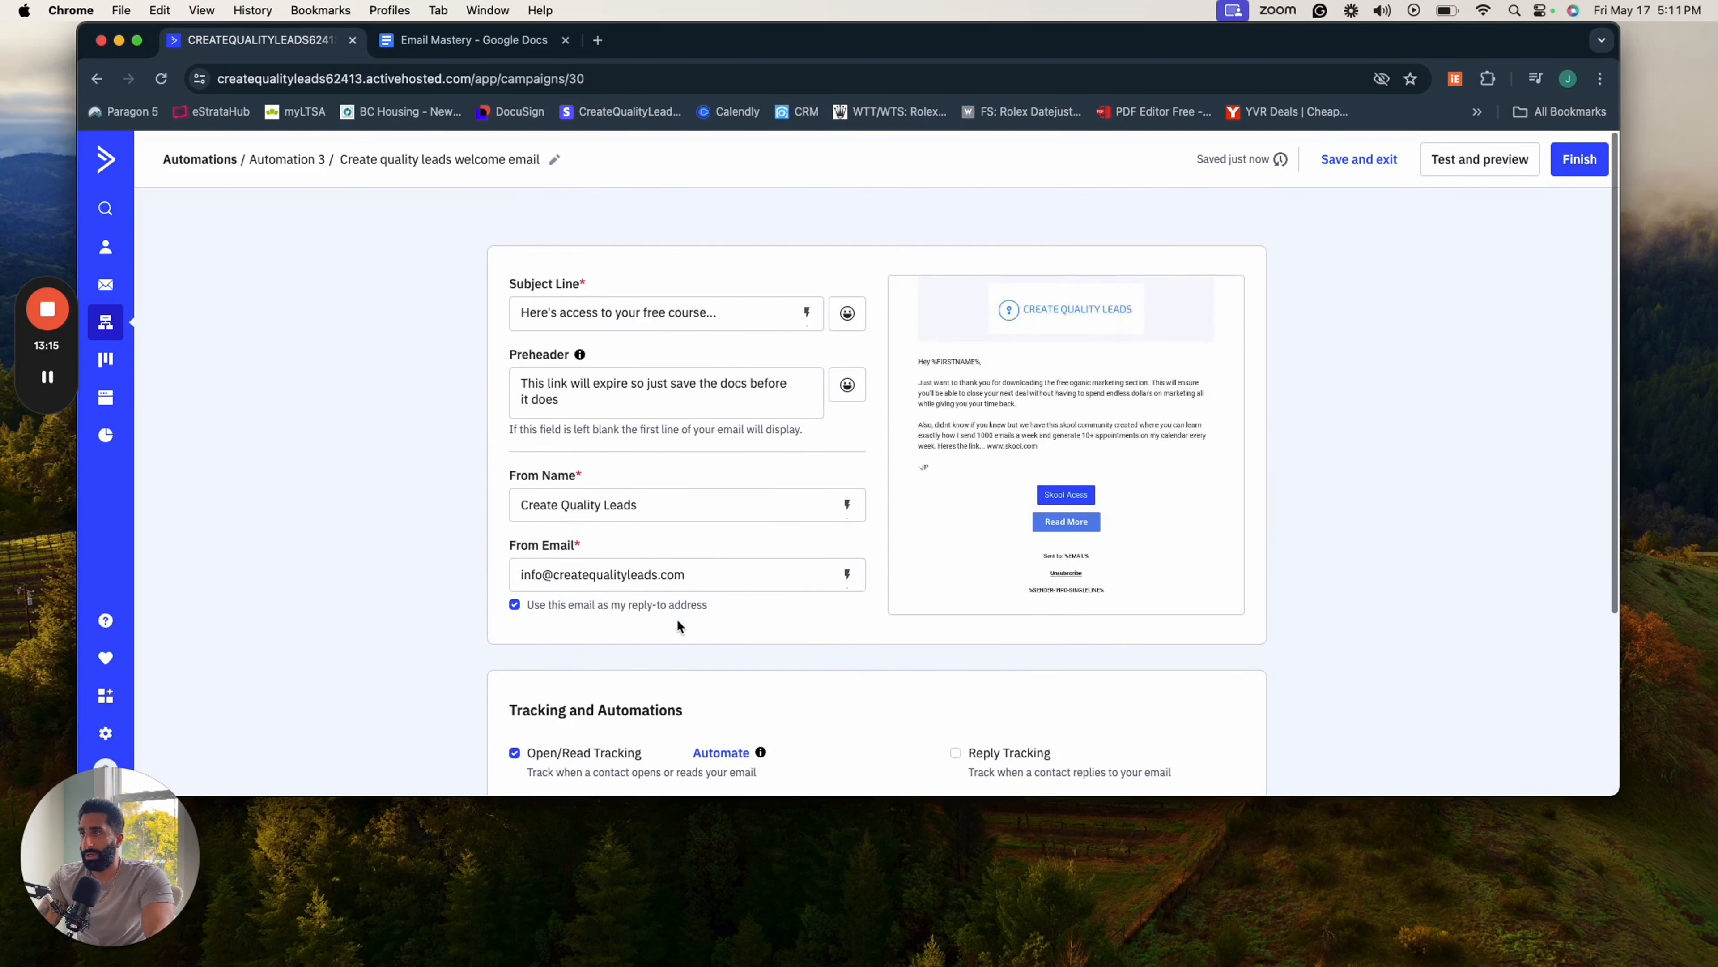
{"action": "scroll", "coordinate": [676, 618], "scroll_direction": "down", "scroll_amount": 3}
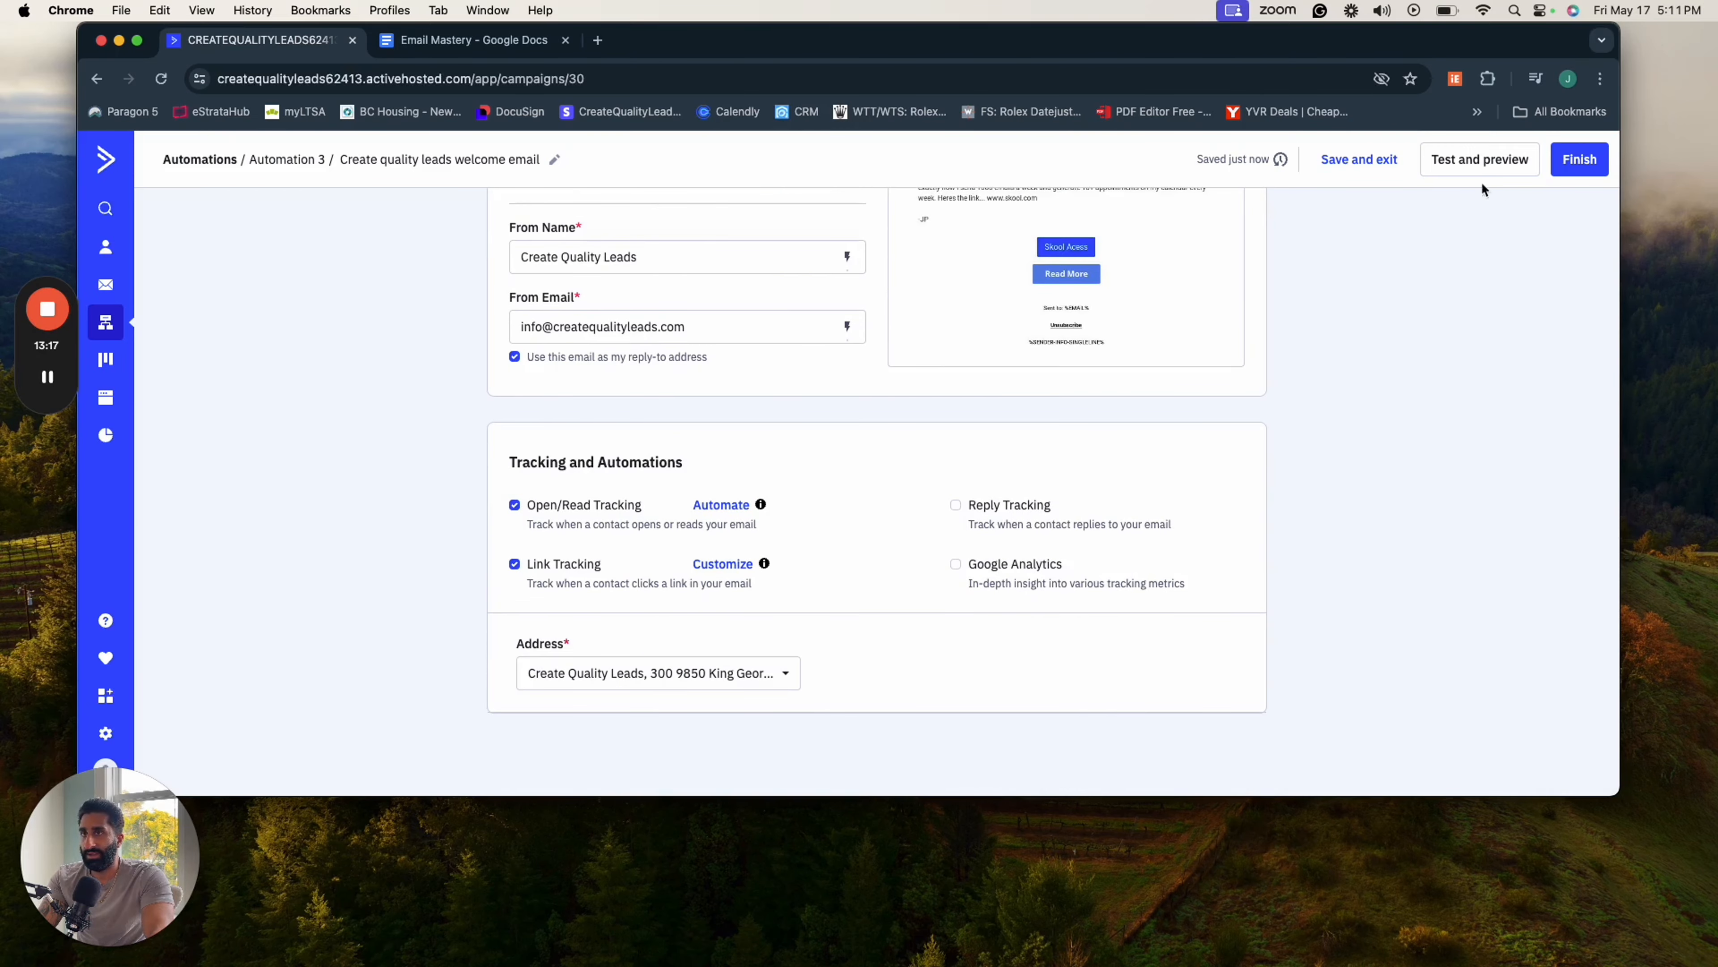
- Open the email's test options and enter a personal email address as the test recipient
{"action": "left_click", "coordinate": [1462, 162]}
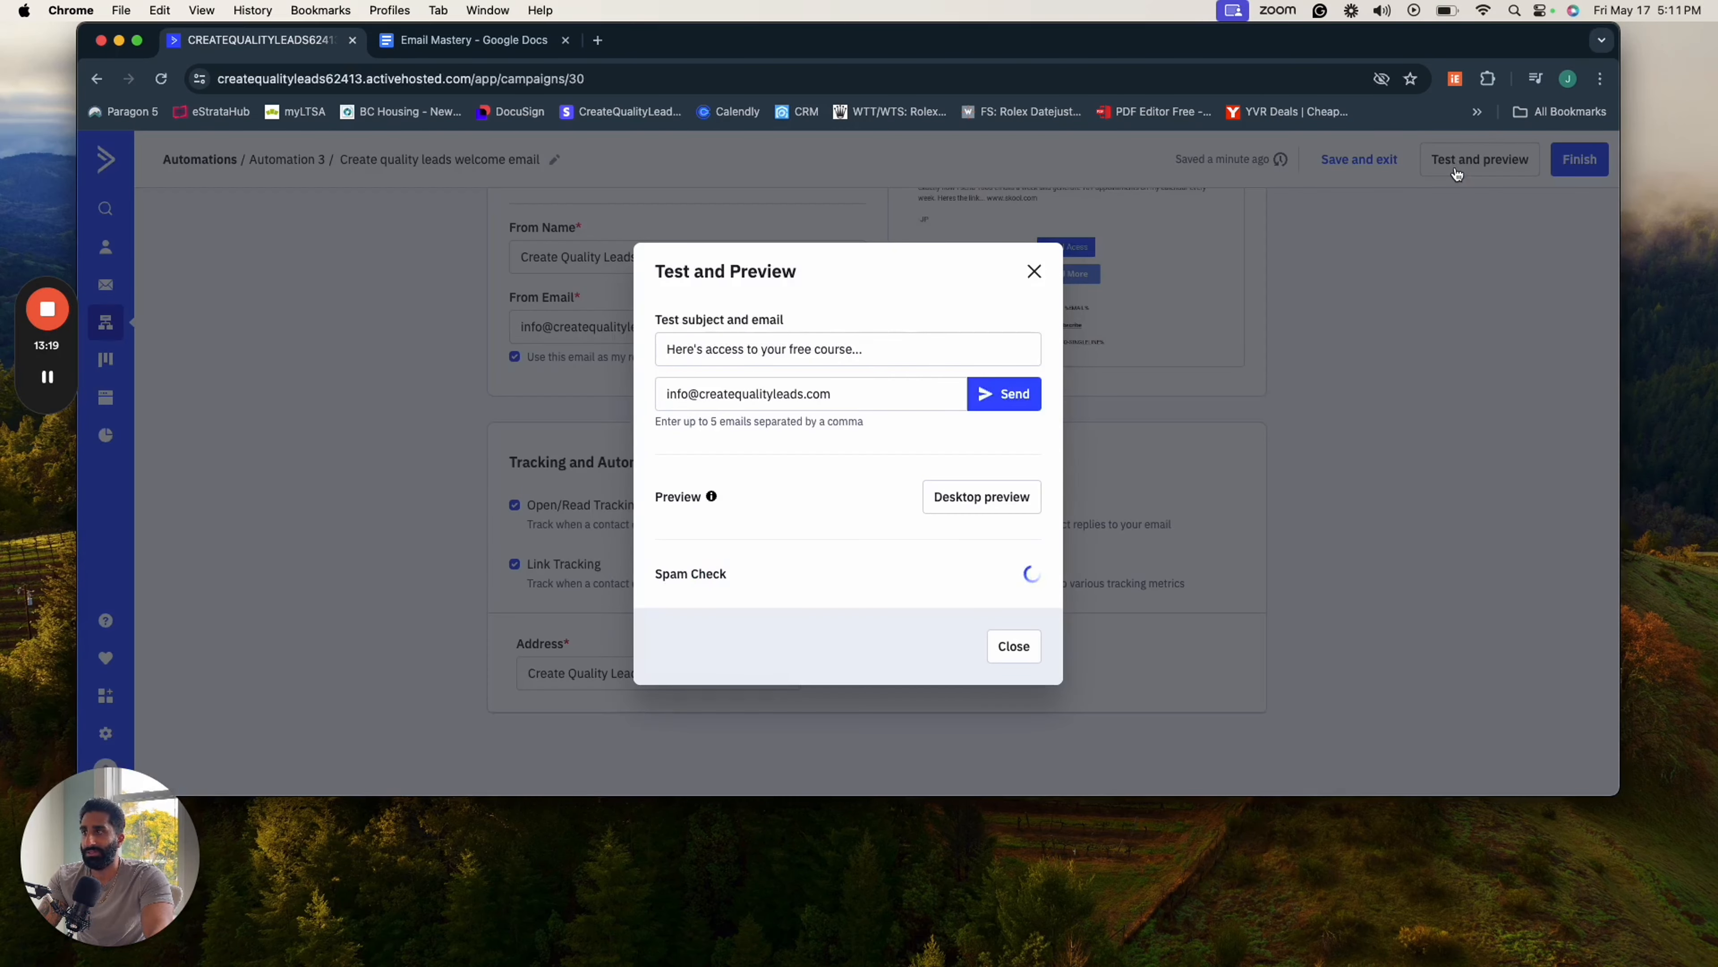
{"action": "left_click", "coordinate": [819, 391]}
{"action": "triple_click", "coordinate": [818, 392]}
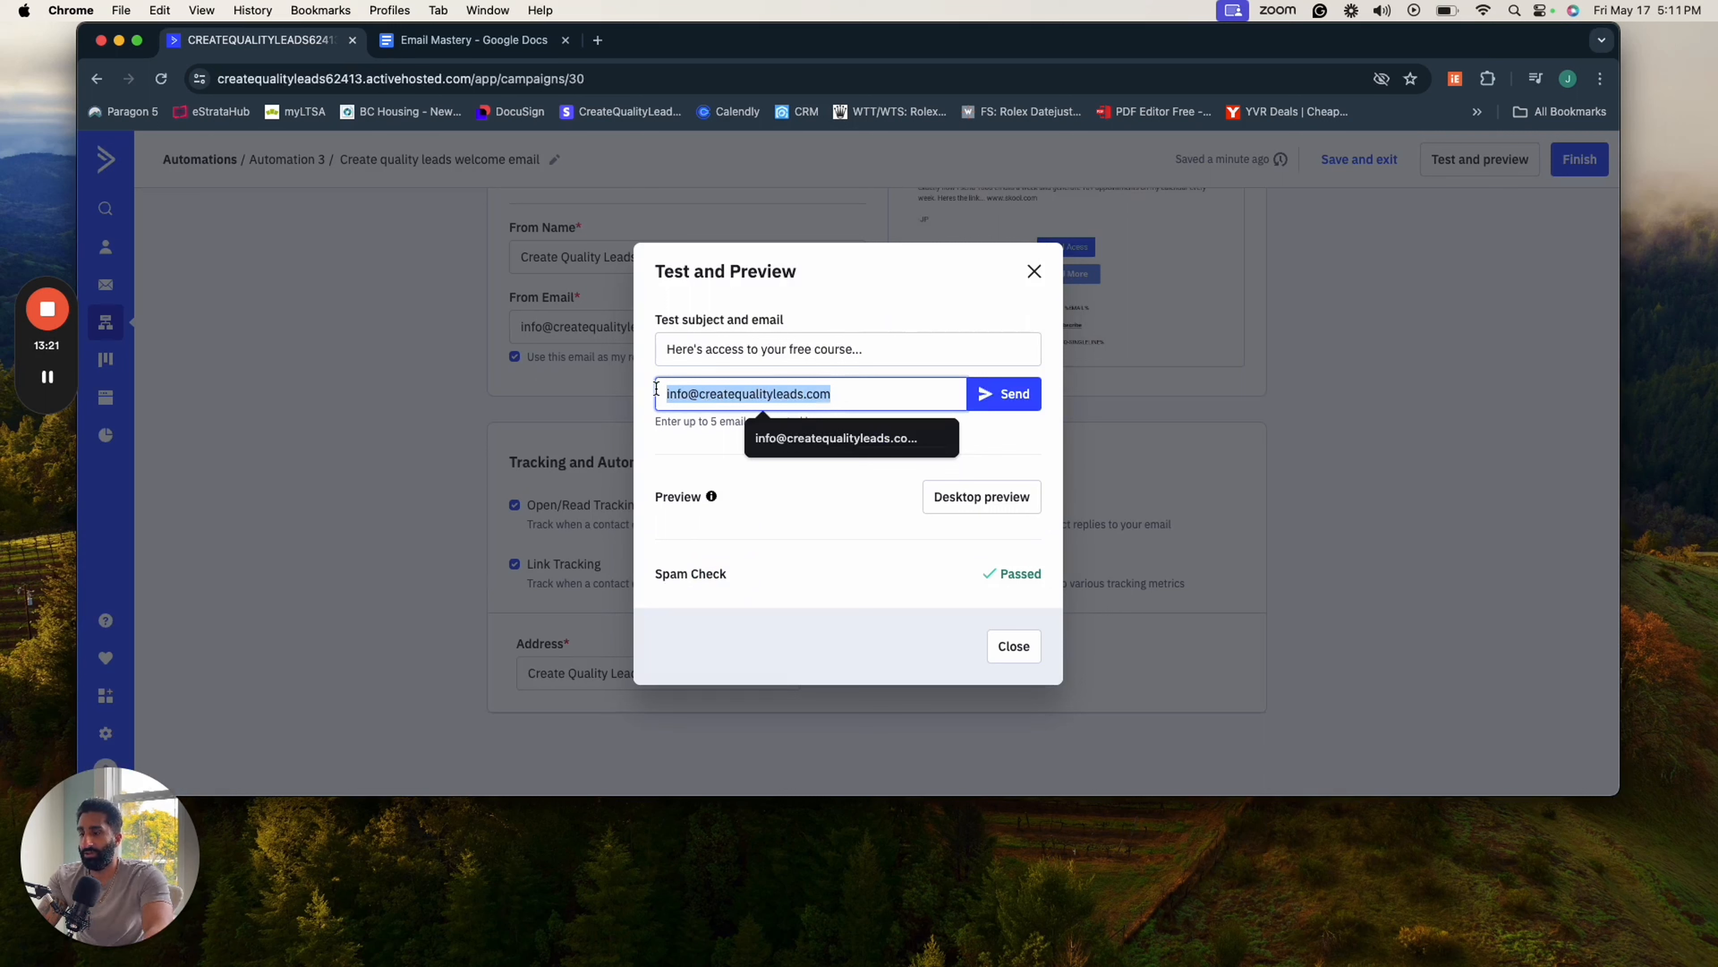
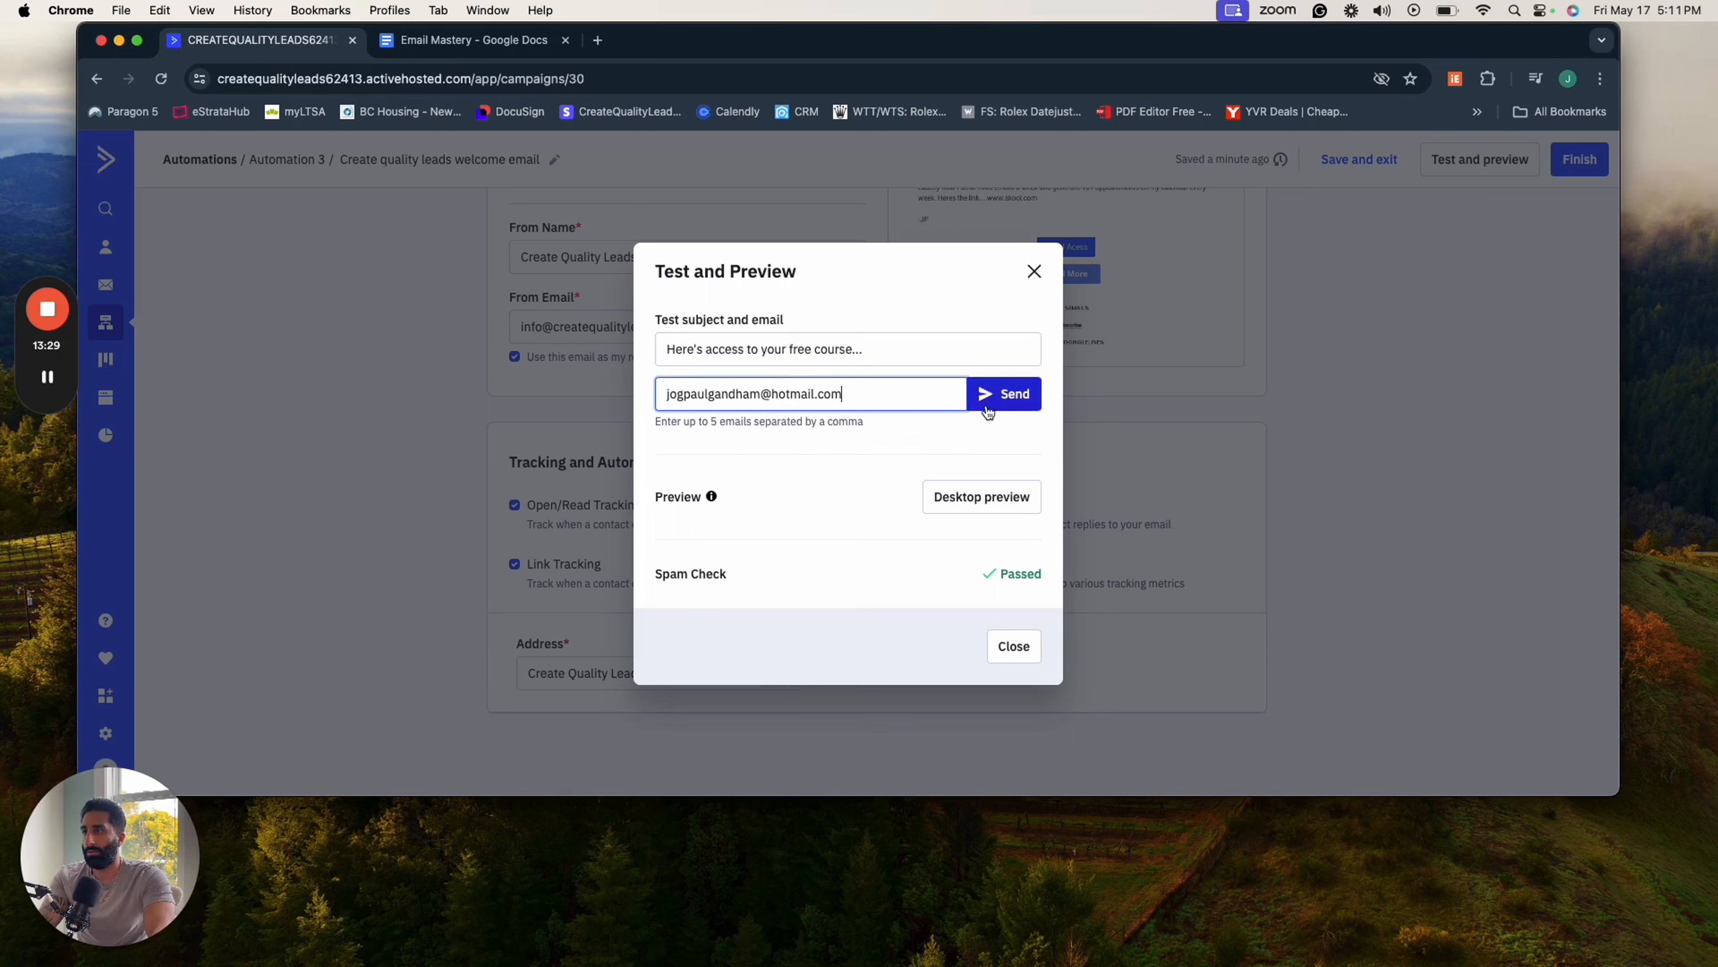
- Look over the welcome email in the desktop preview and close the preview
{"action": "left_click", "coordinate": [979, 496]}
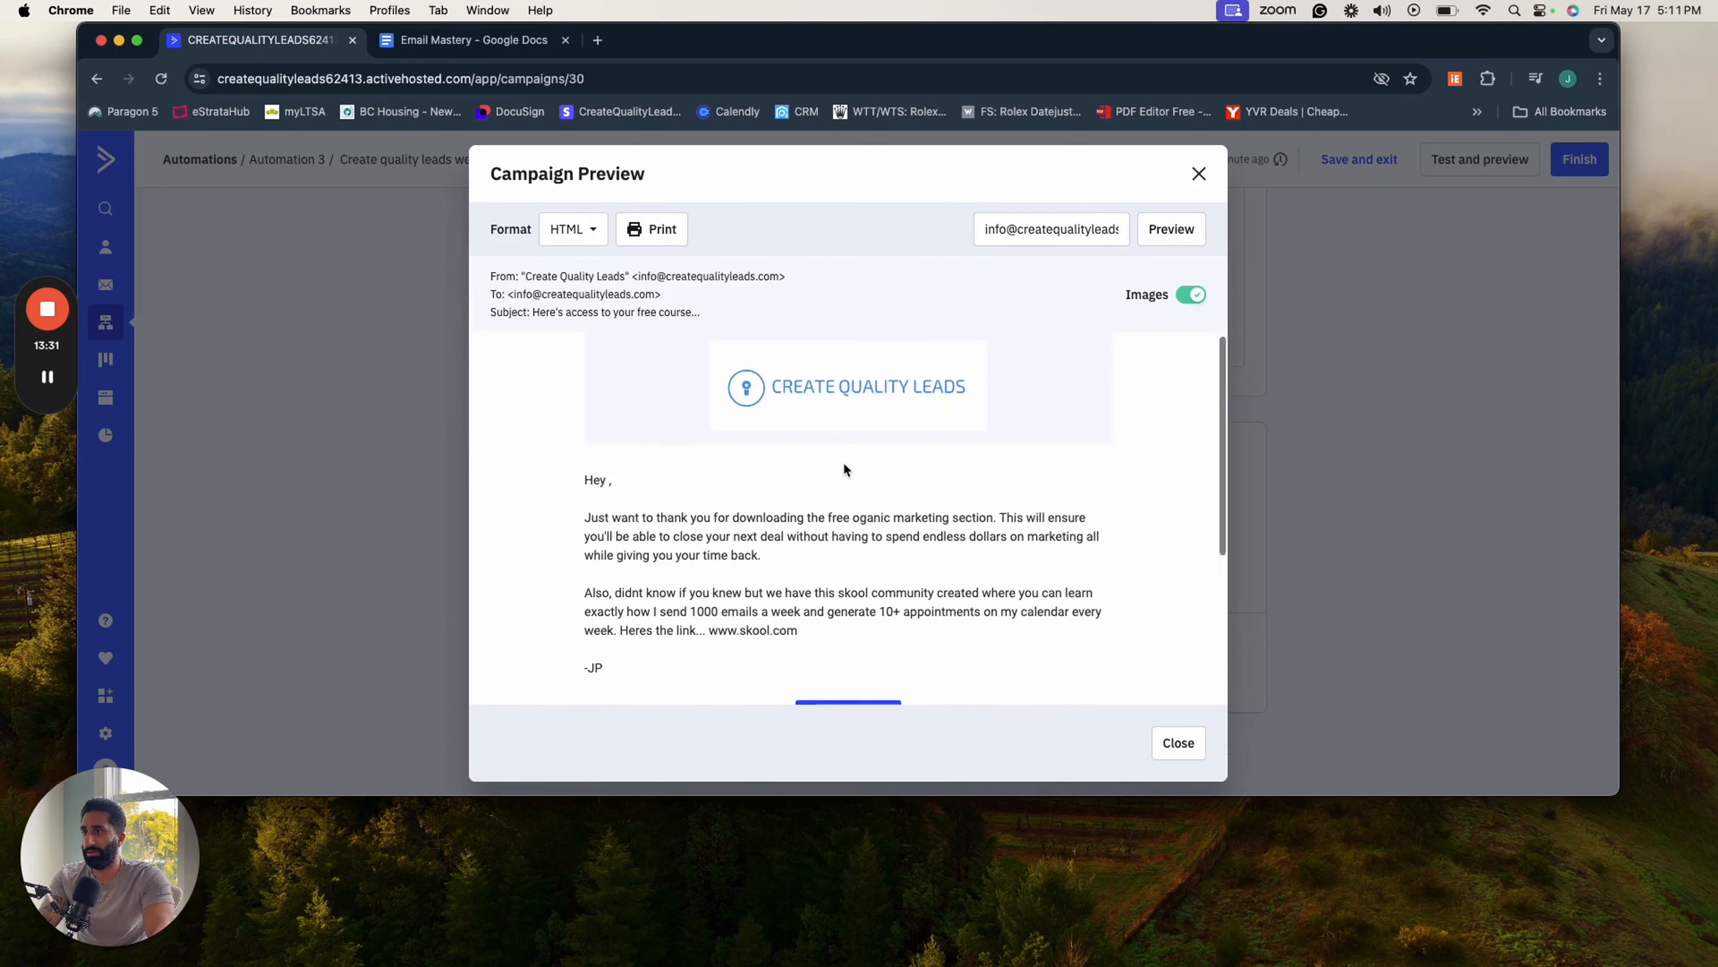
{"action": "scroll", "coordinate": [843, 463], "scroll_direction": "down", "scroll_amount": 3}
{"action": "scroll", "coordinate": [825, 393], "scroll_direction": "up", "scroll_amount": 4}
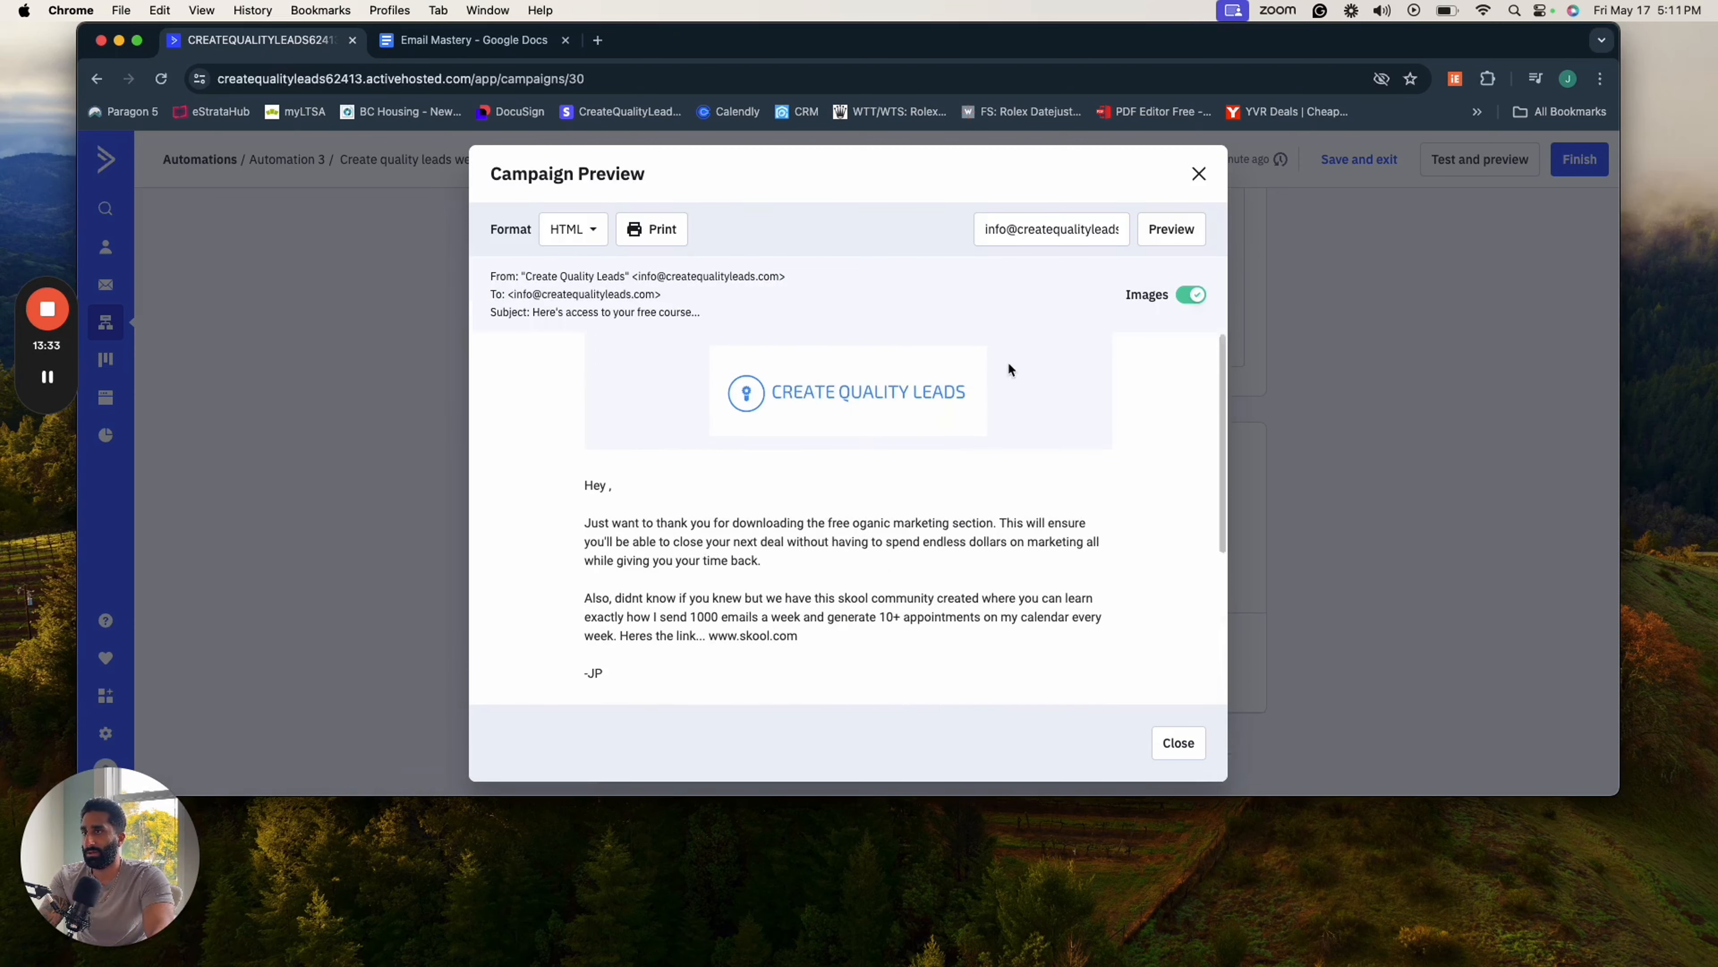
{"action": "left_click", "coordinate": [1177, 742]}
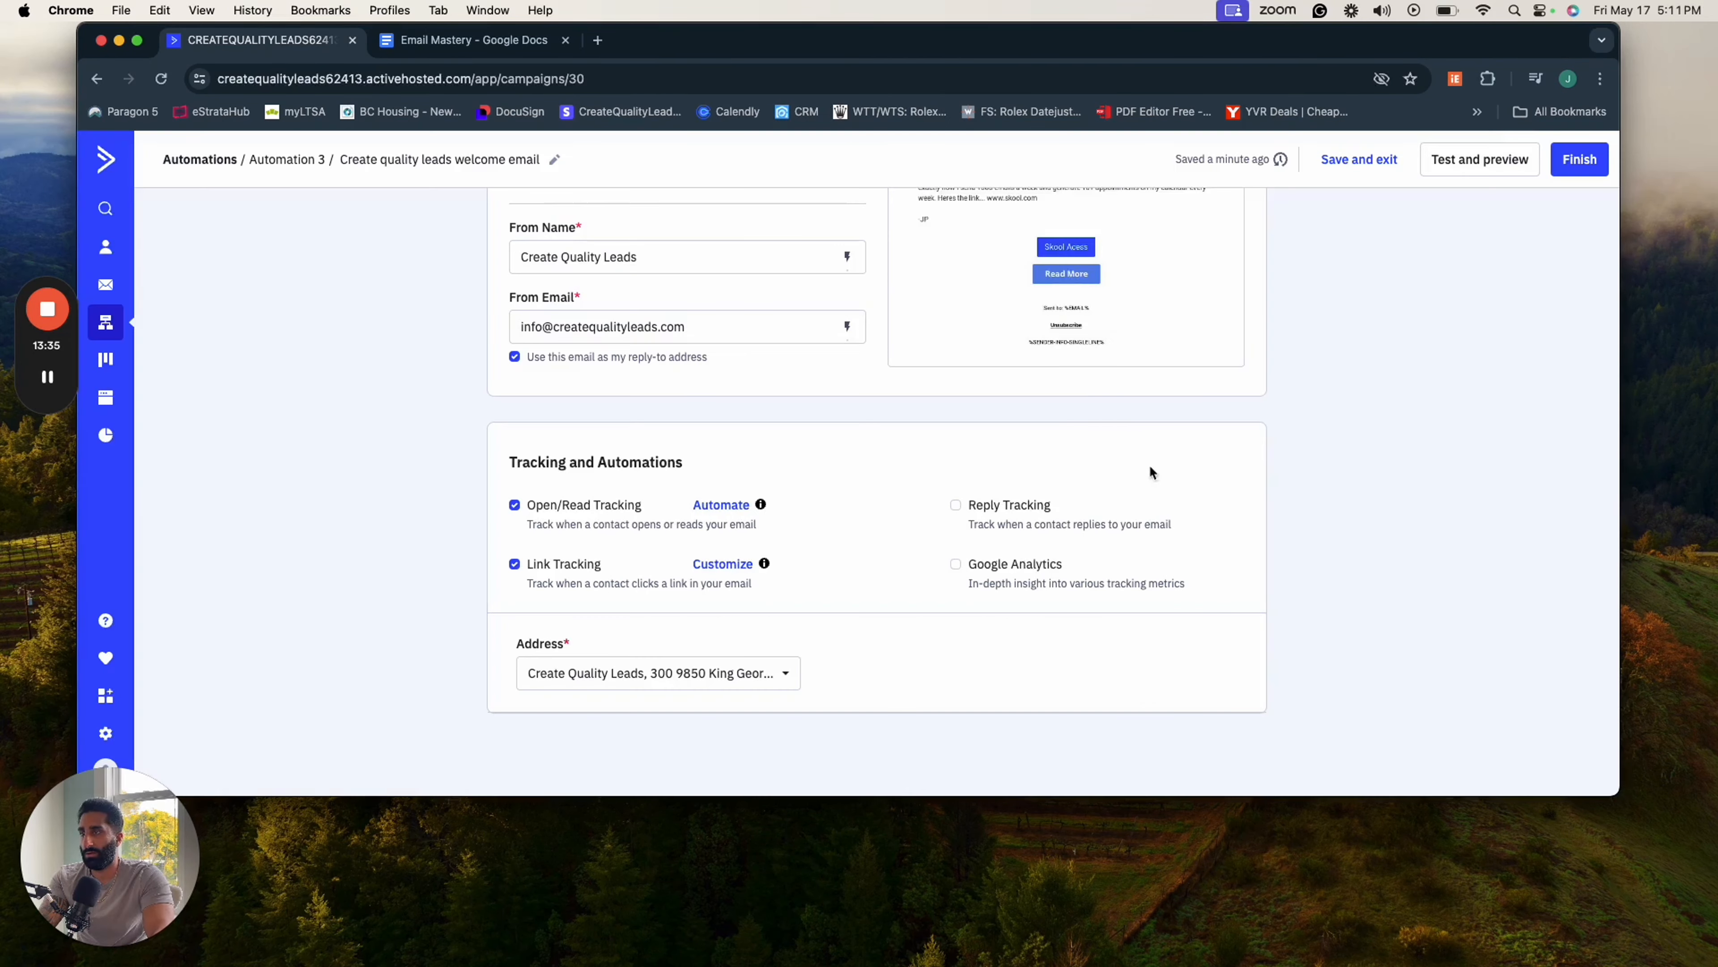
- Reopen the test options and send a test email to the prefilled company address
{"action": "left_click", "coordinate": [1479, 159]}
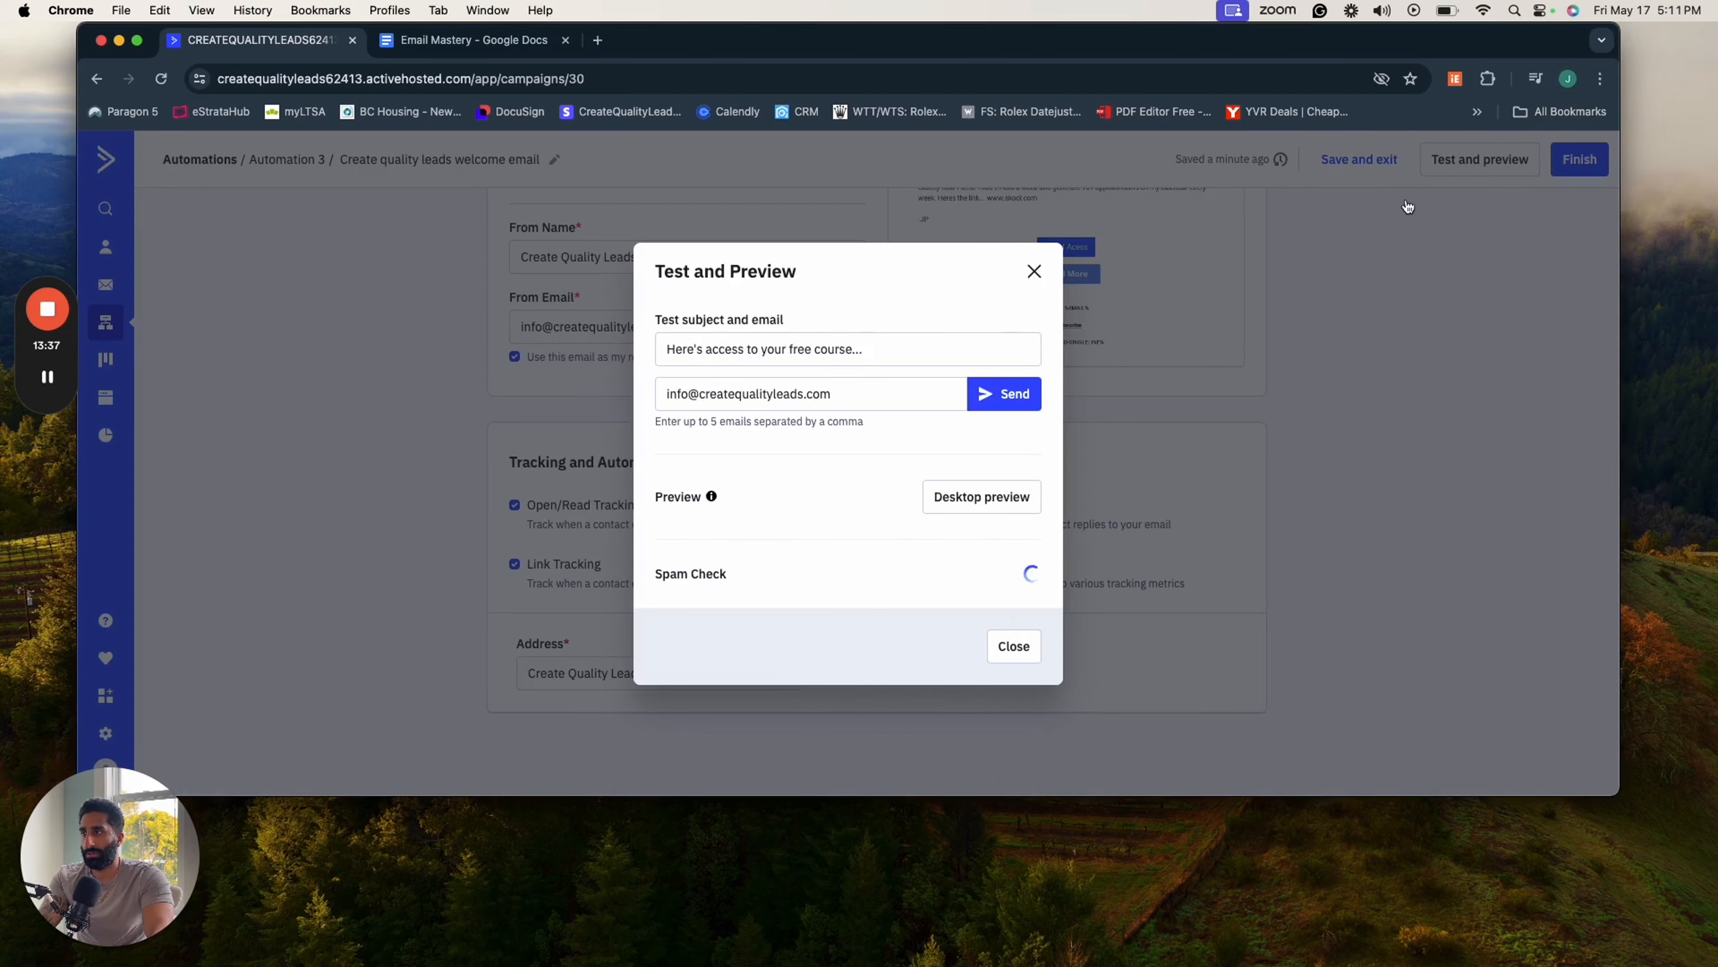
{"action": "triple_click", "coordinate": [943, 395]}
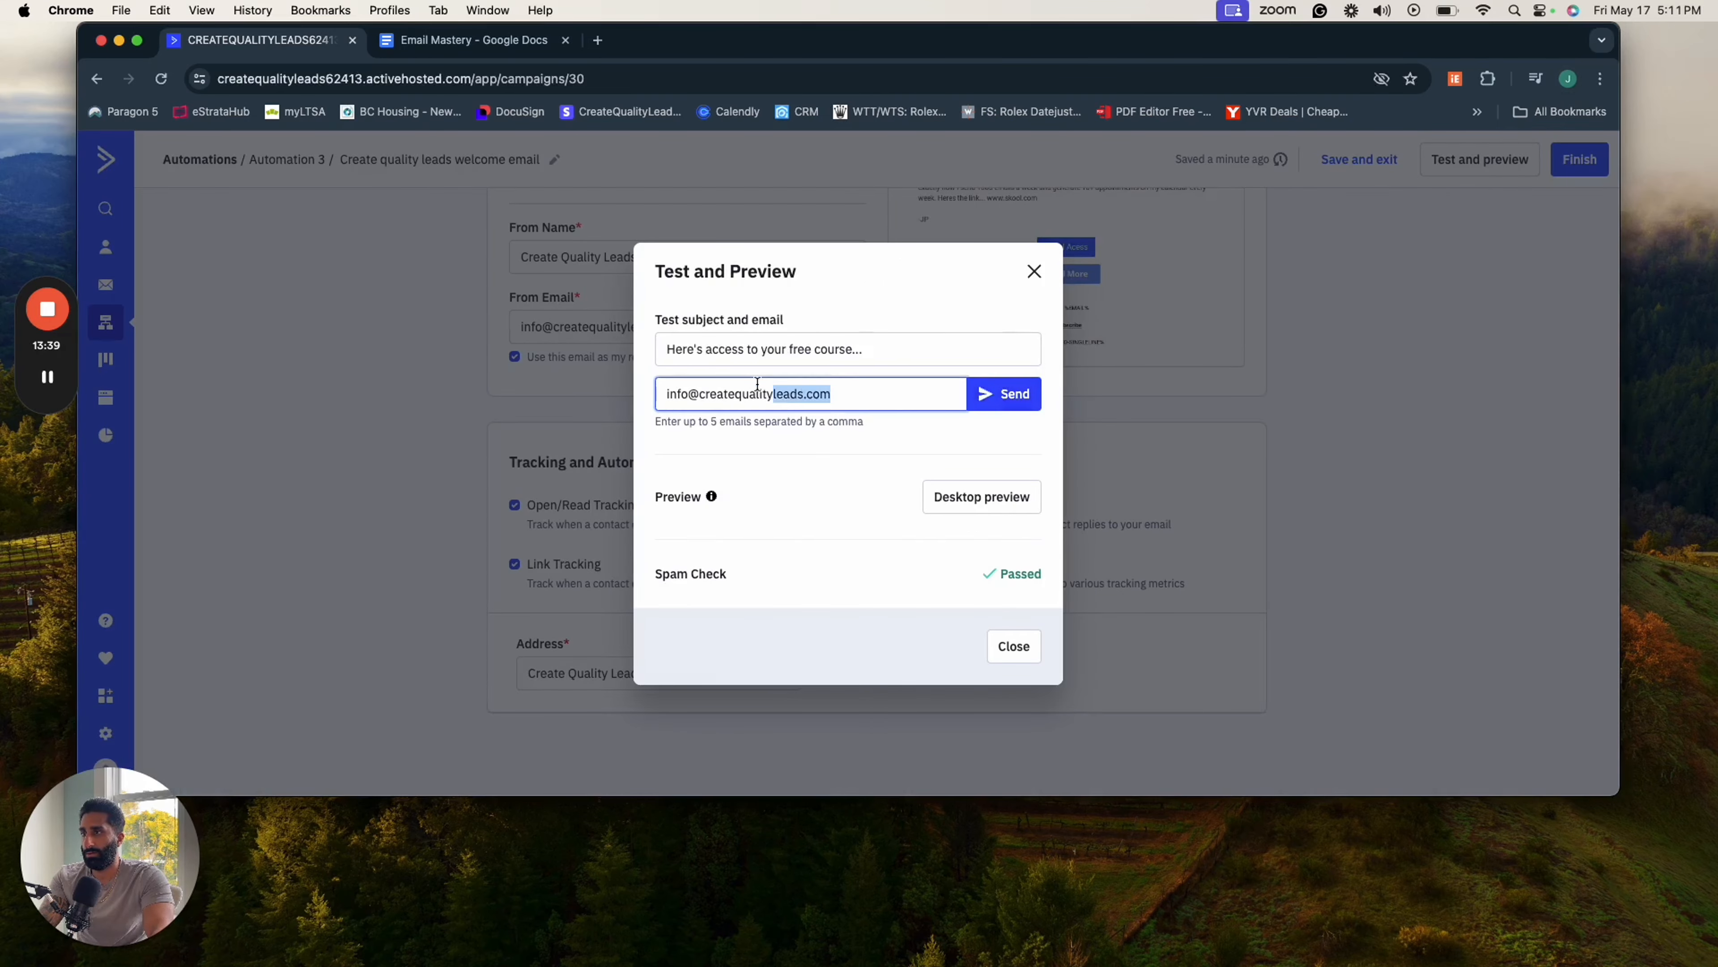
{"action": "left_click", "coordinate": [998, 395]}
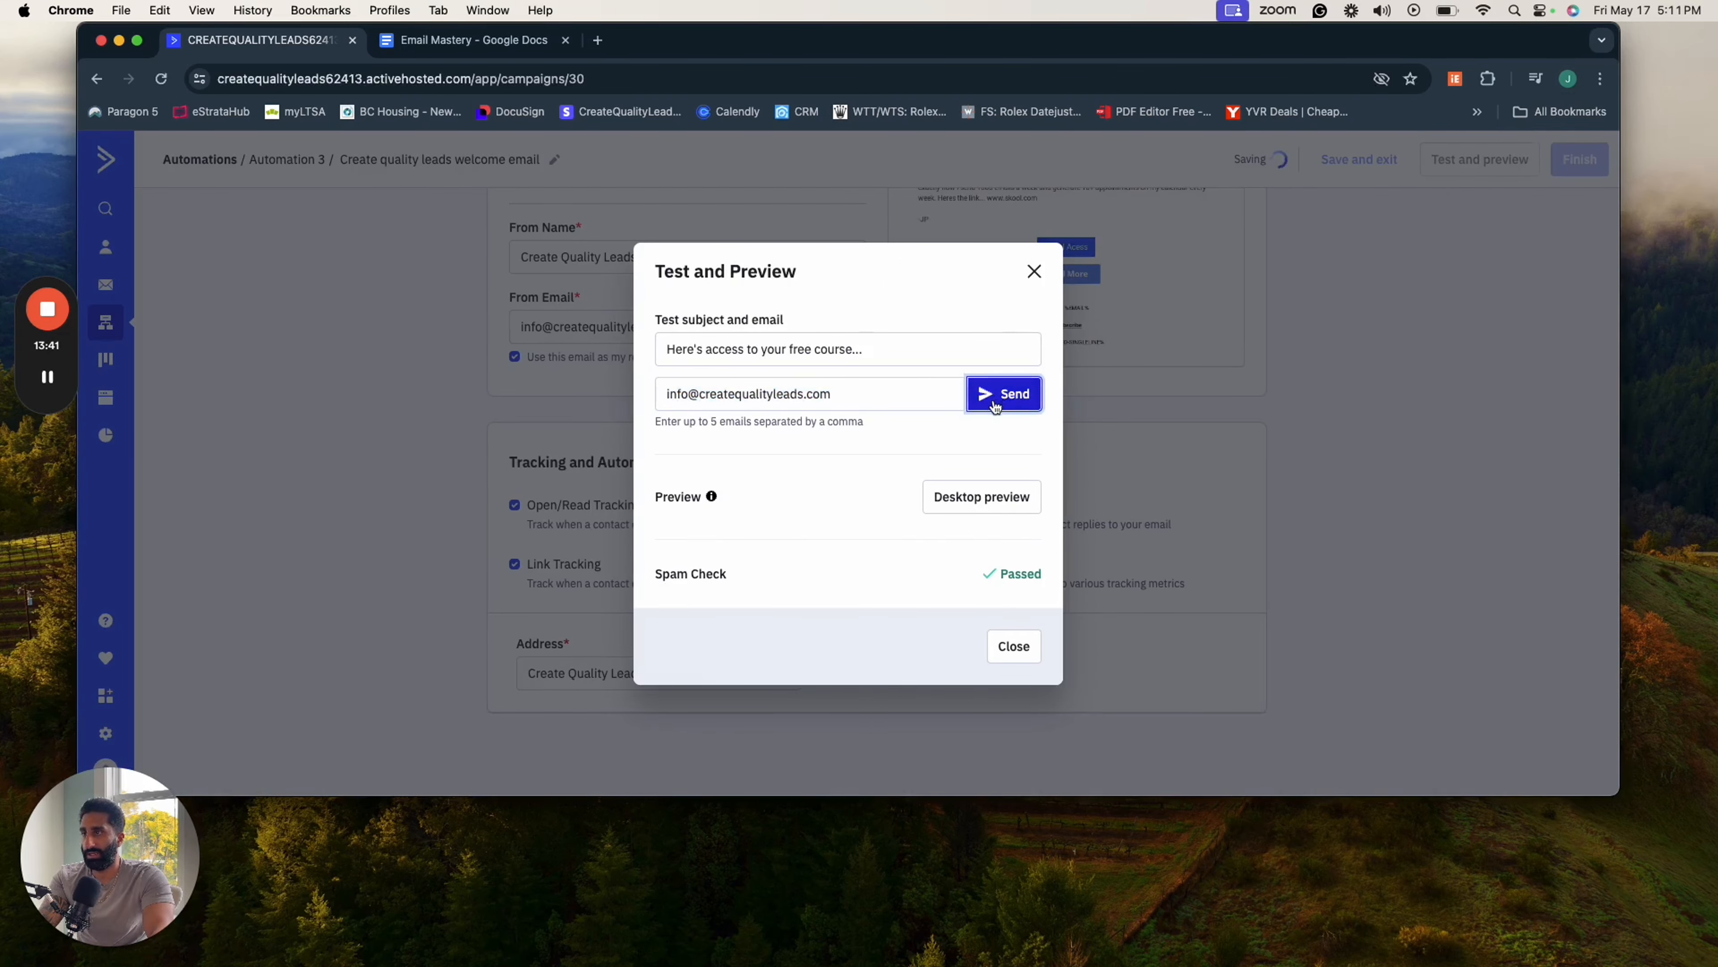
- Finish the email design and save "Create quality leads welcome email" as the email the automation sends
{"action": "scroll", "coordinate": [1211, 502], "scroll_direction": "up", "scroll_amount": 1}
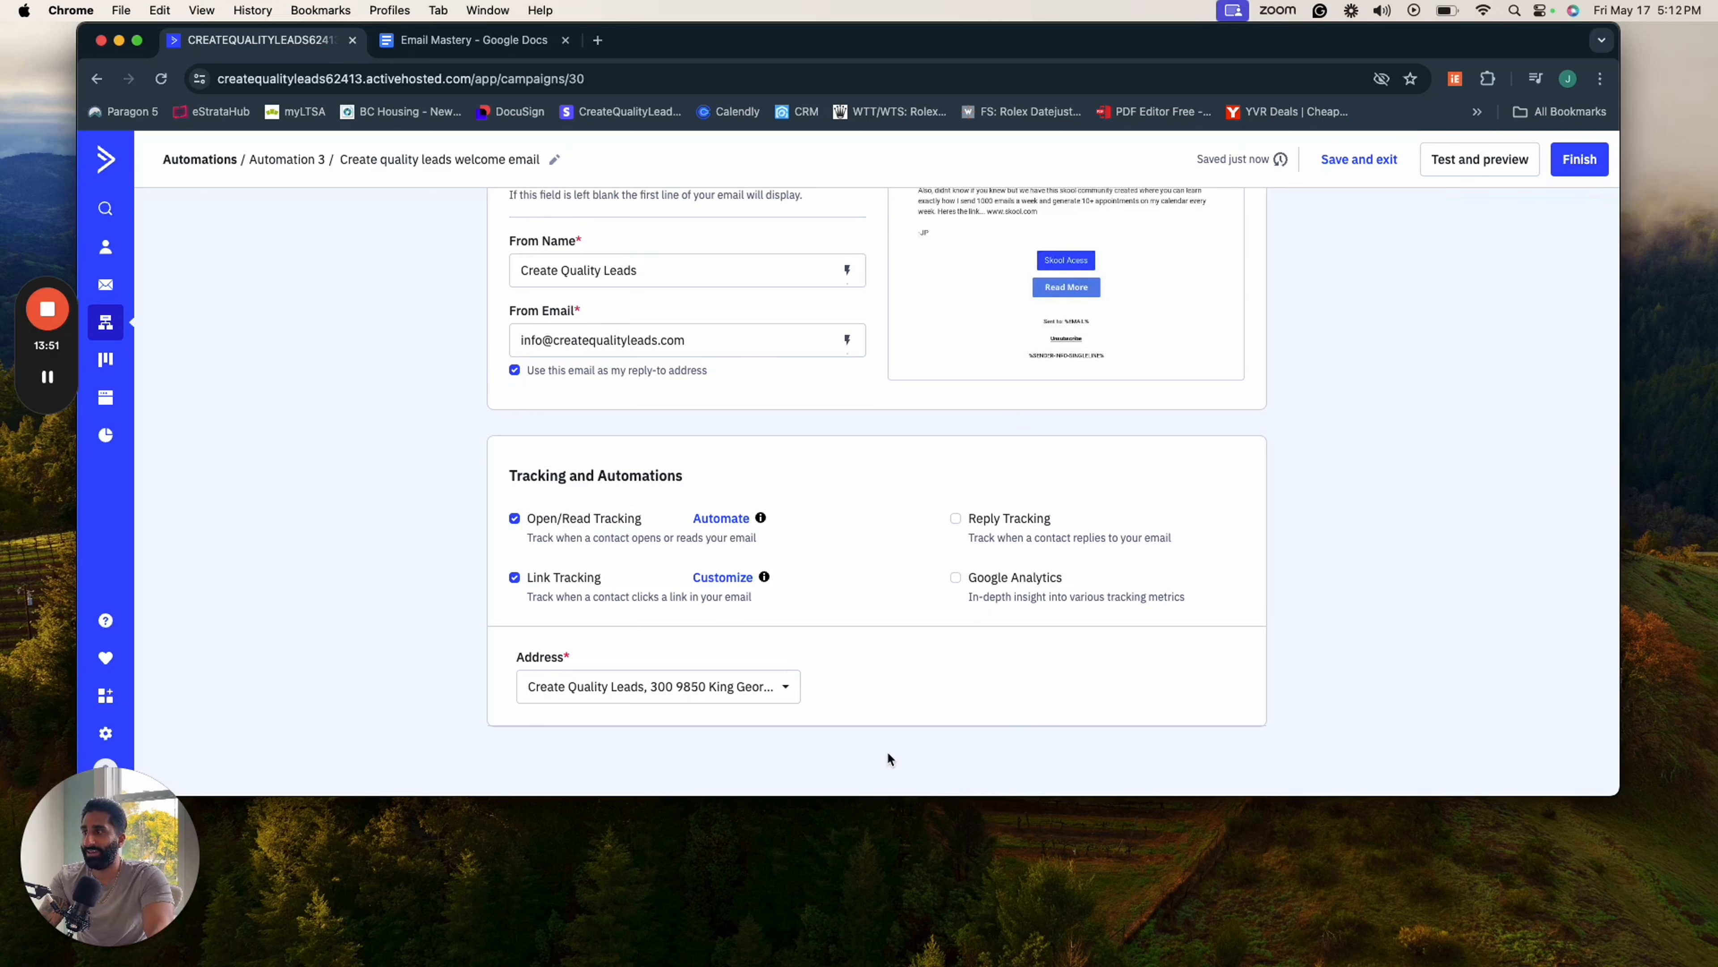
{"action": "scroll", "coordinate": [889, 756], "scroll_direction": "down", "scroll_amount": 1}
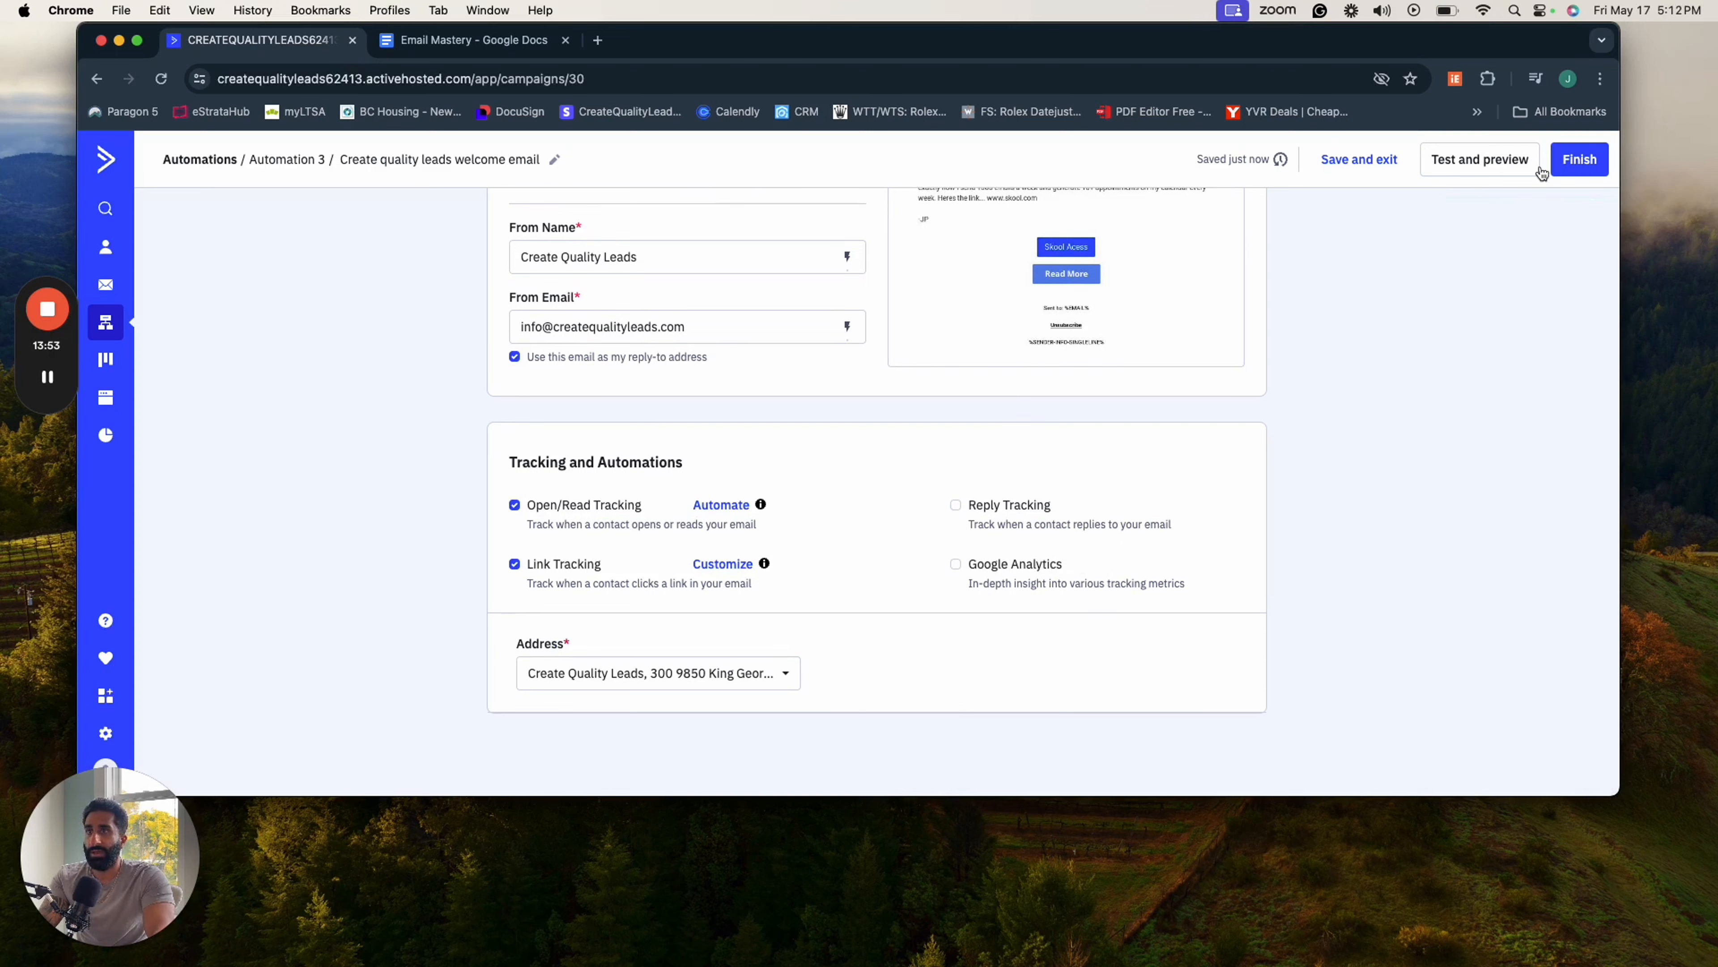
{"action": "left_click", "coordinate": [1579, 160]}
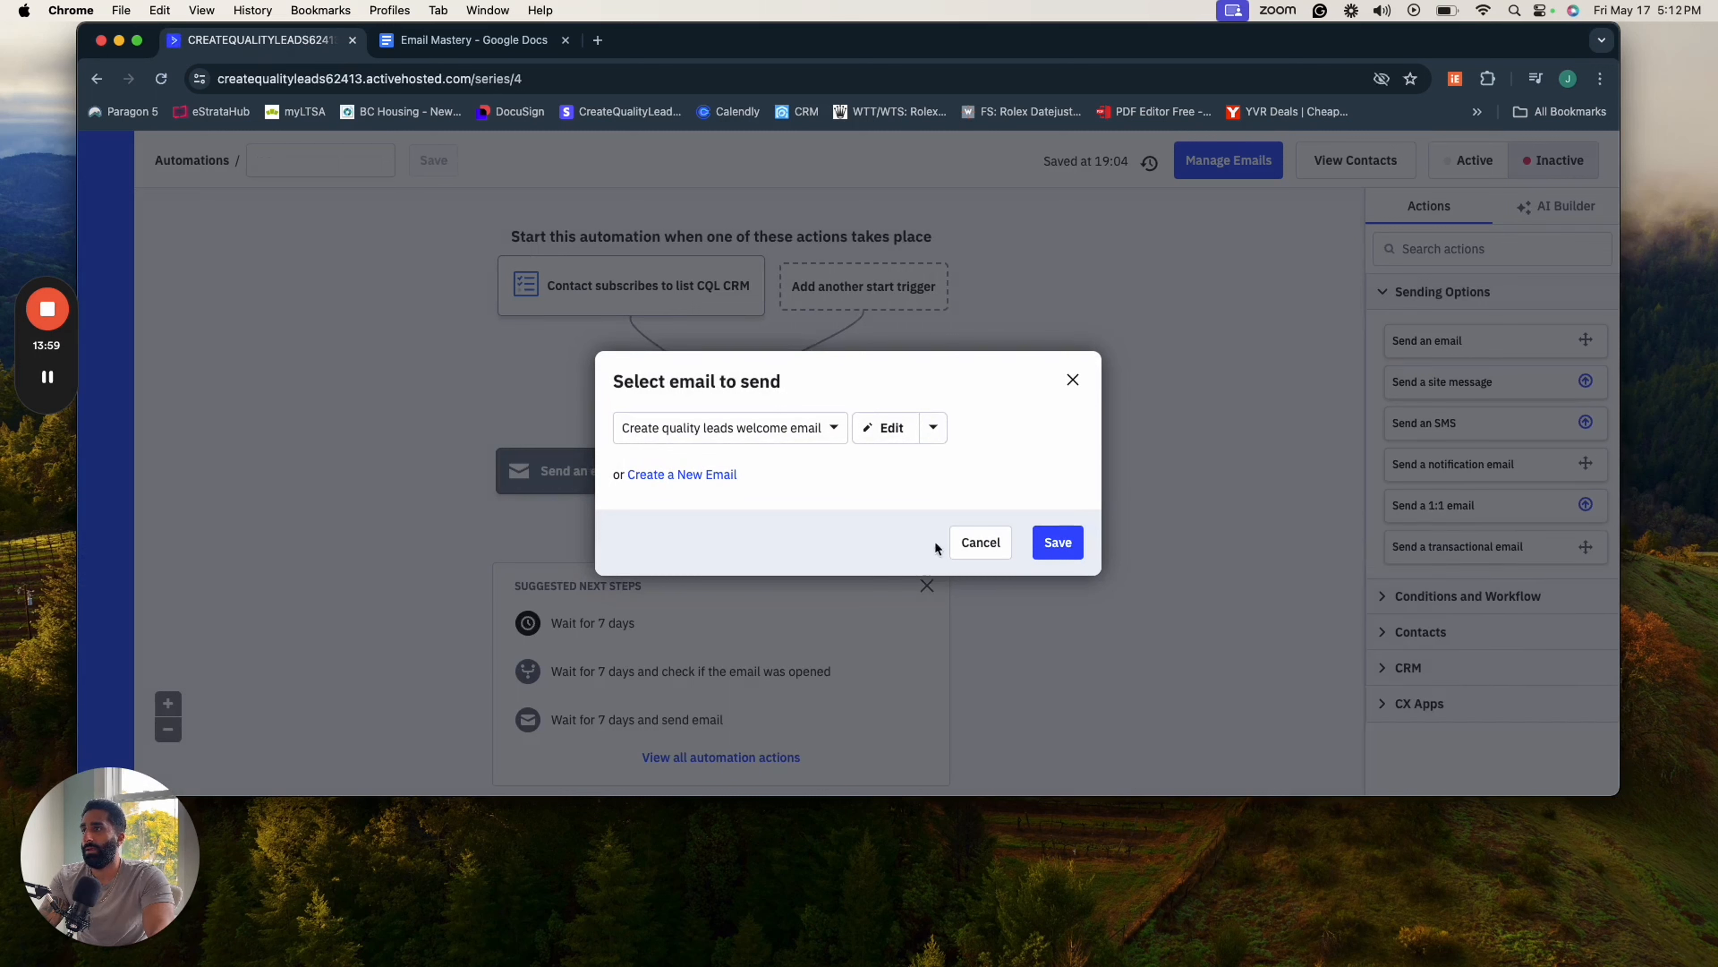
{"action": "left_click", "coordinate": [812, 437]}
{"action": "left_click", "coordinate": [806, 437]}
{"action": "left_click", "coordinate": [806, 438]}
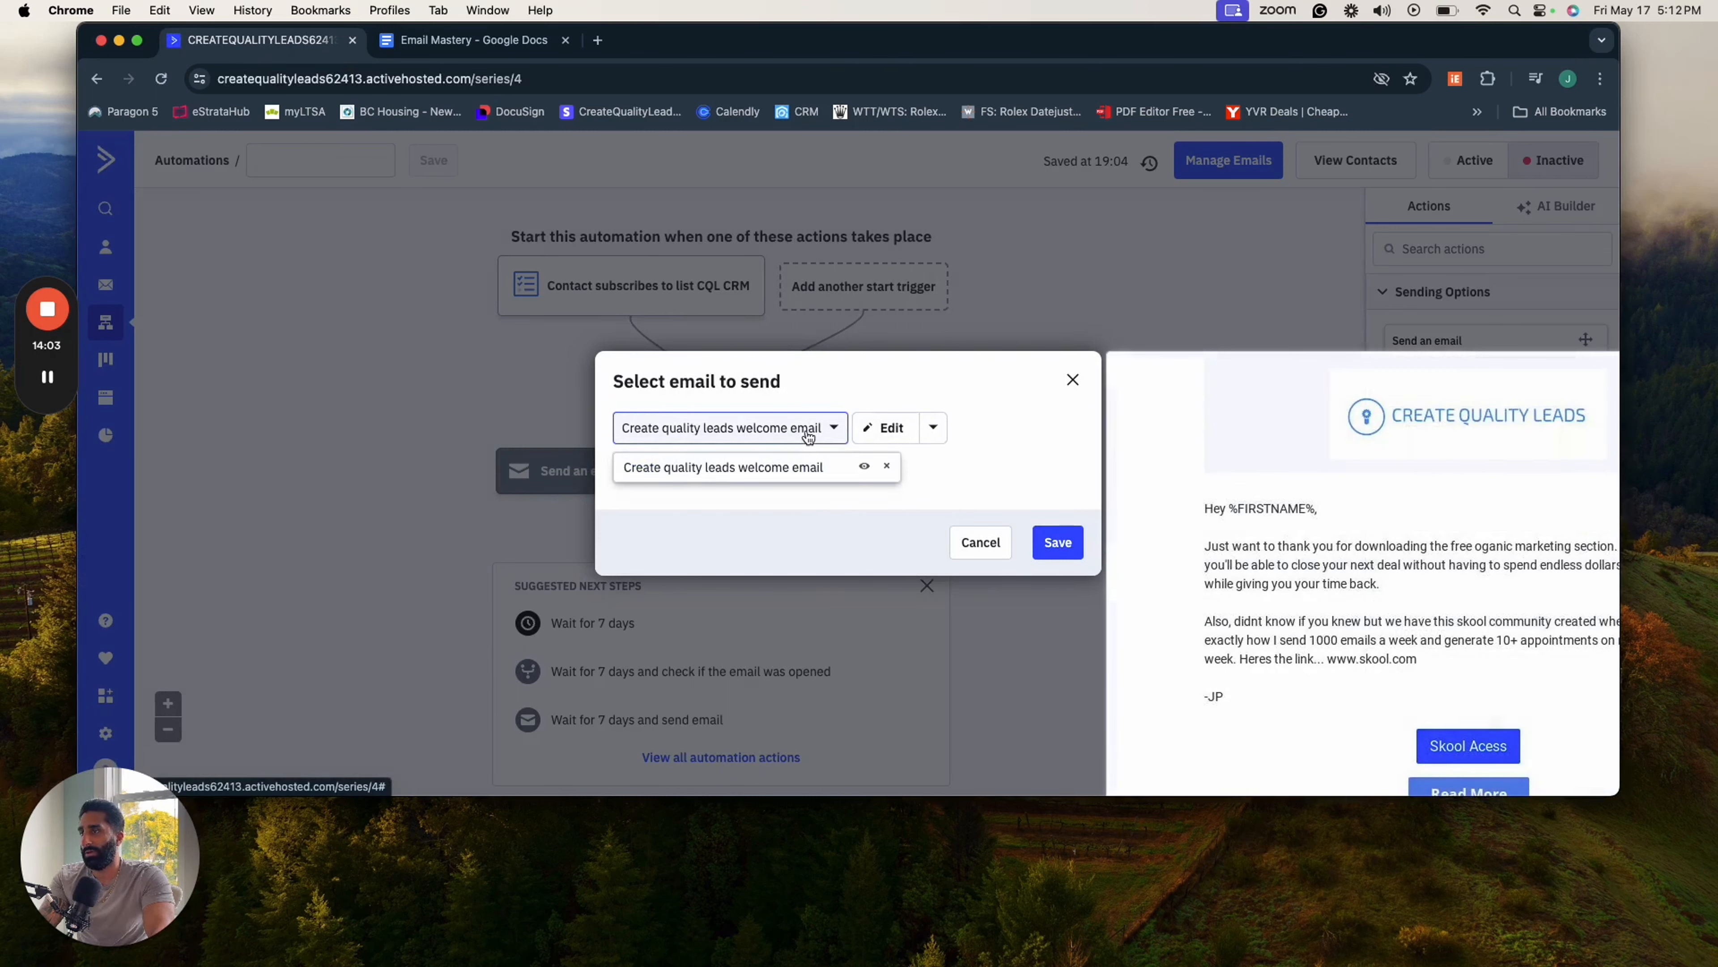
{"action": "left_click", "coordinate": [1104, 536]}
{"action": "left_click", "coordinate": [1072, 541]}
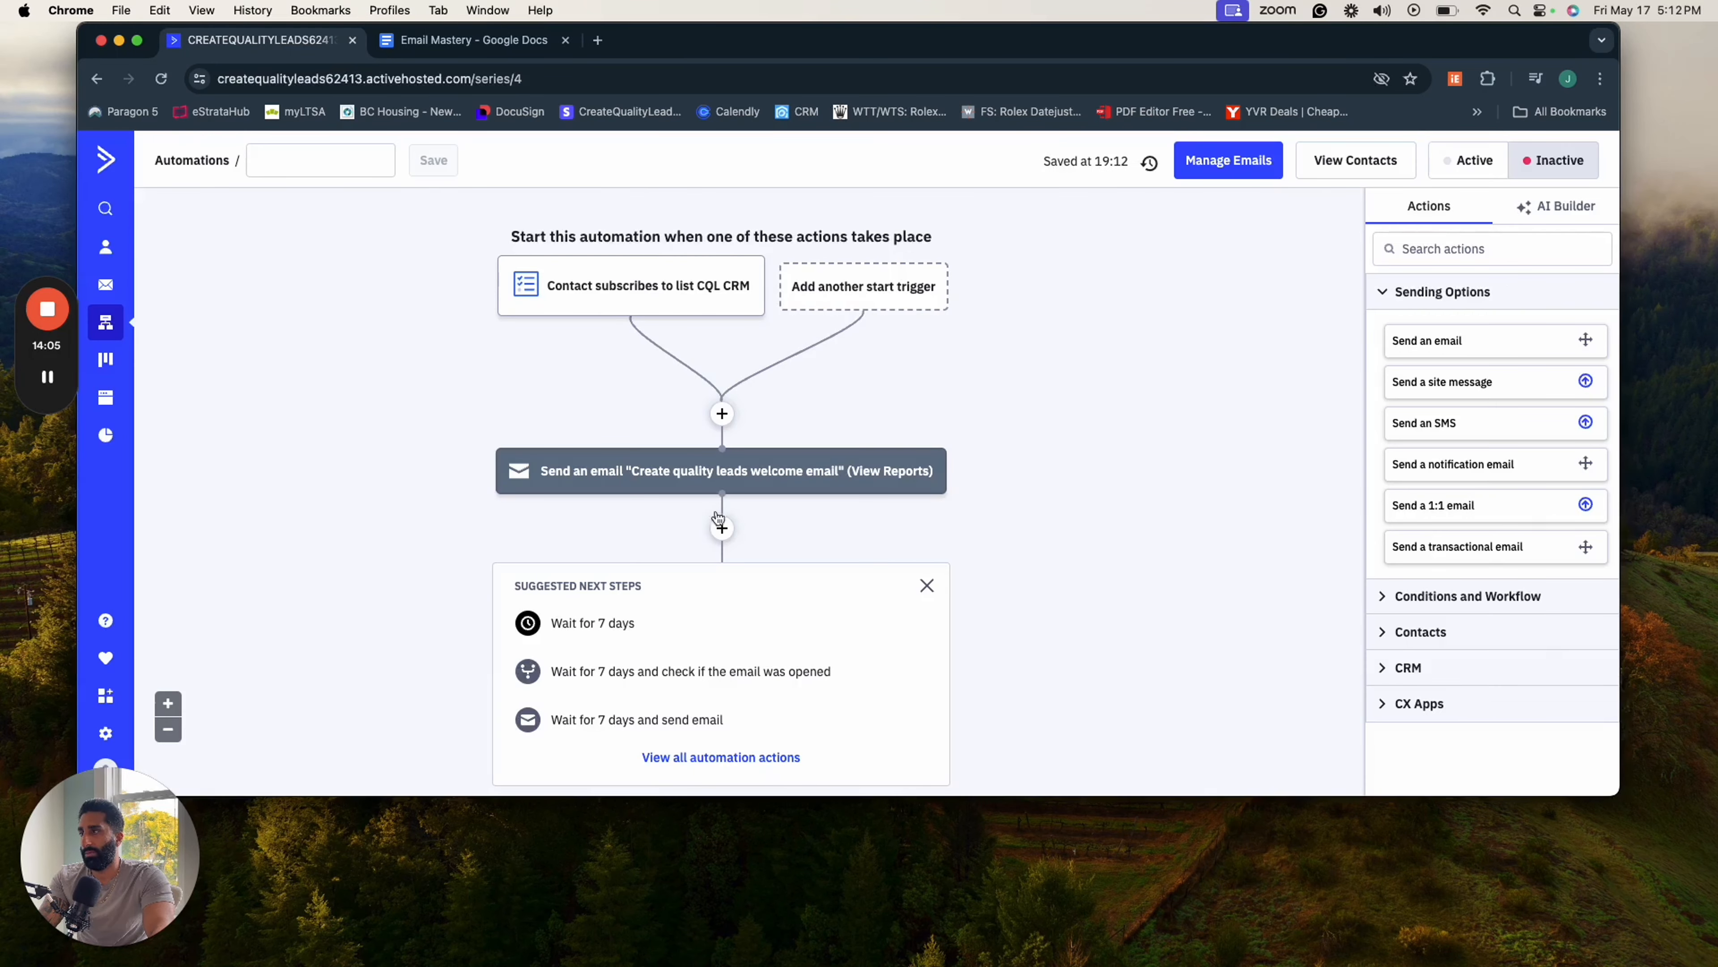
- Add a Wait action based on a specified period of time directly below the welcome email
{"action": "scroll", "coordinate": [738, 543], "scroll_direction": "down", "scroll_amount": 3}
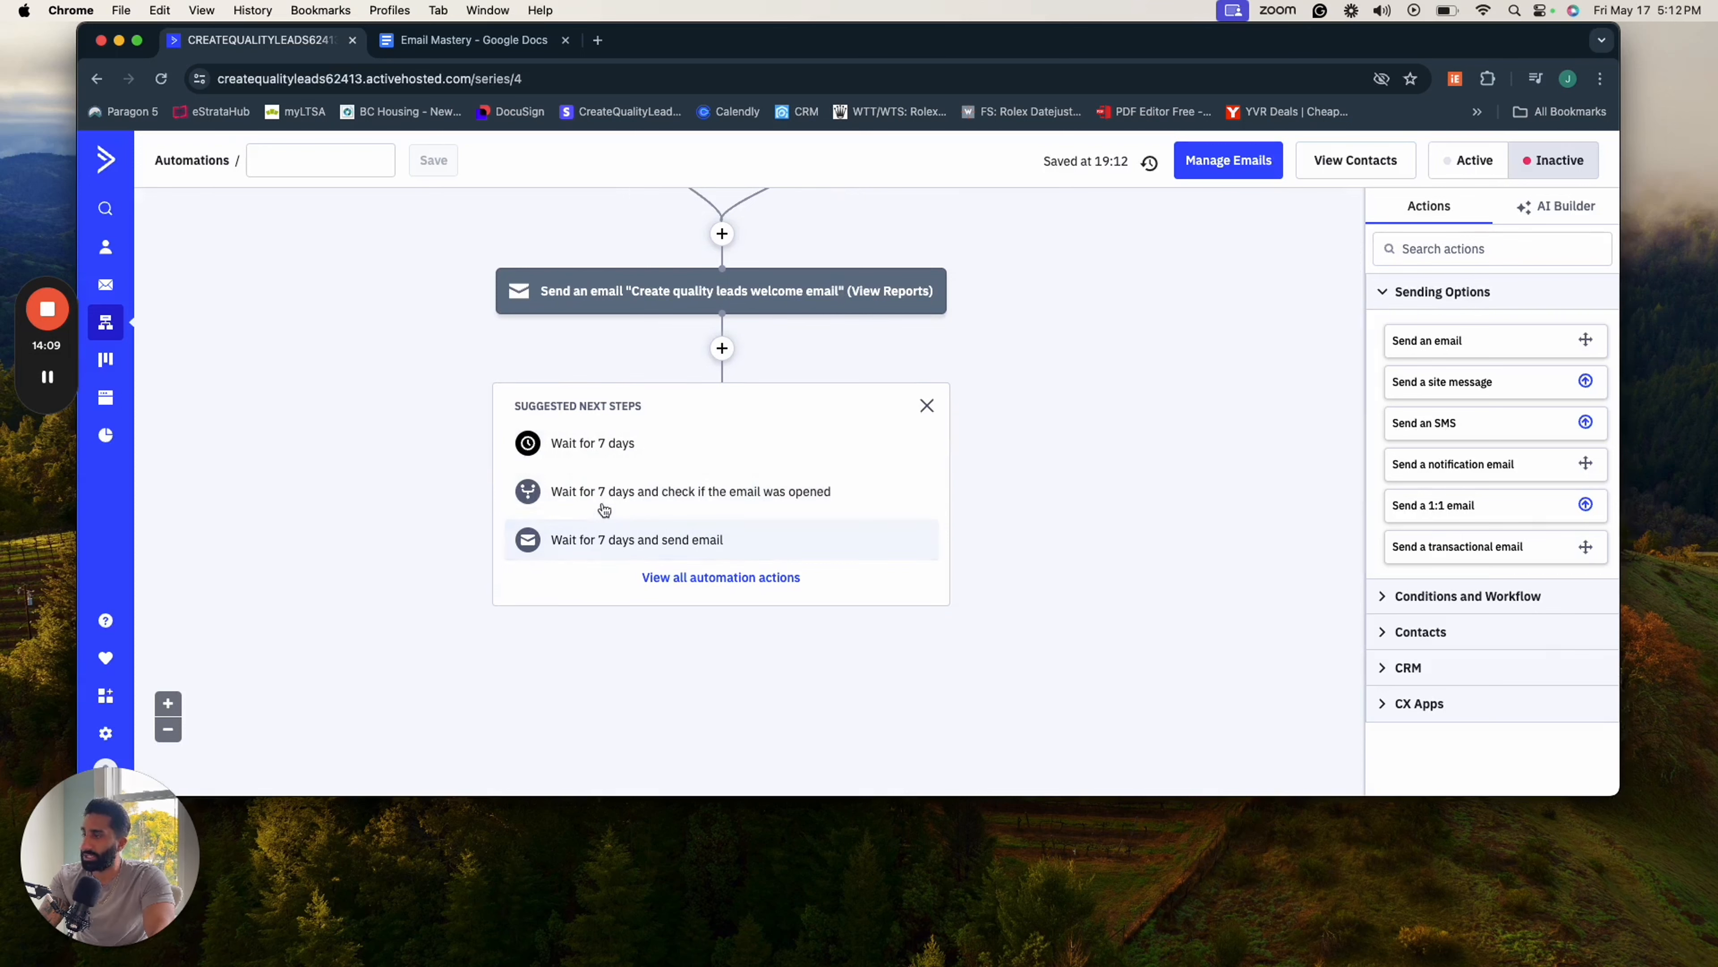
{"action": "left_click", "coordinate": [721, 350]}
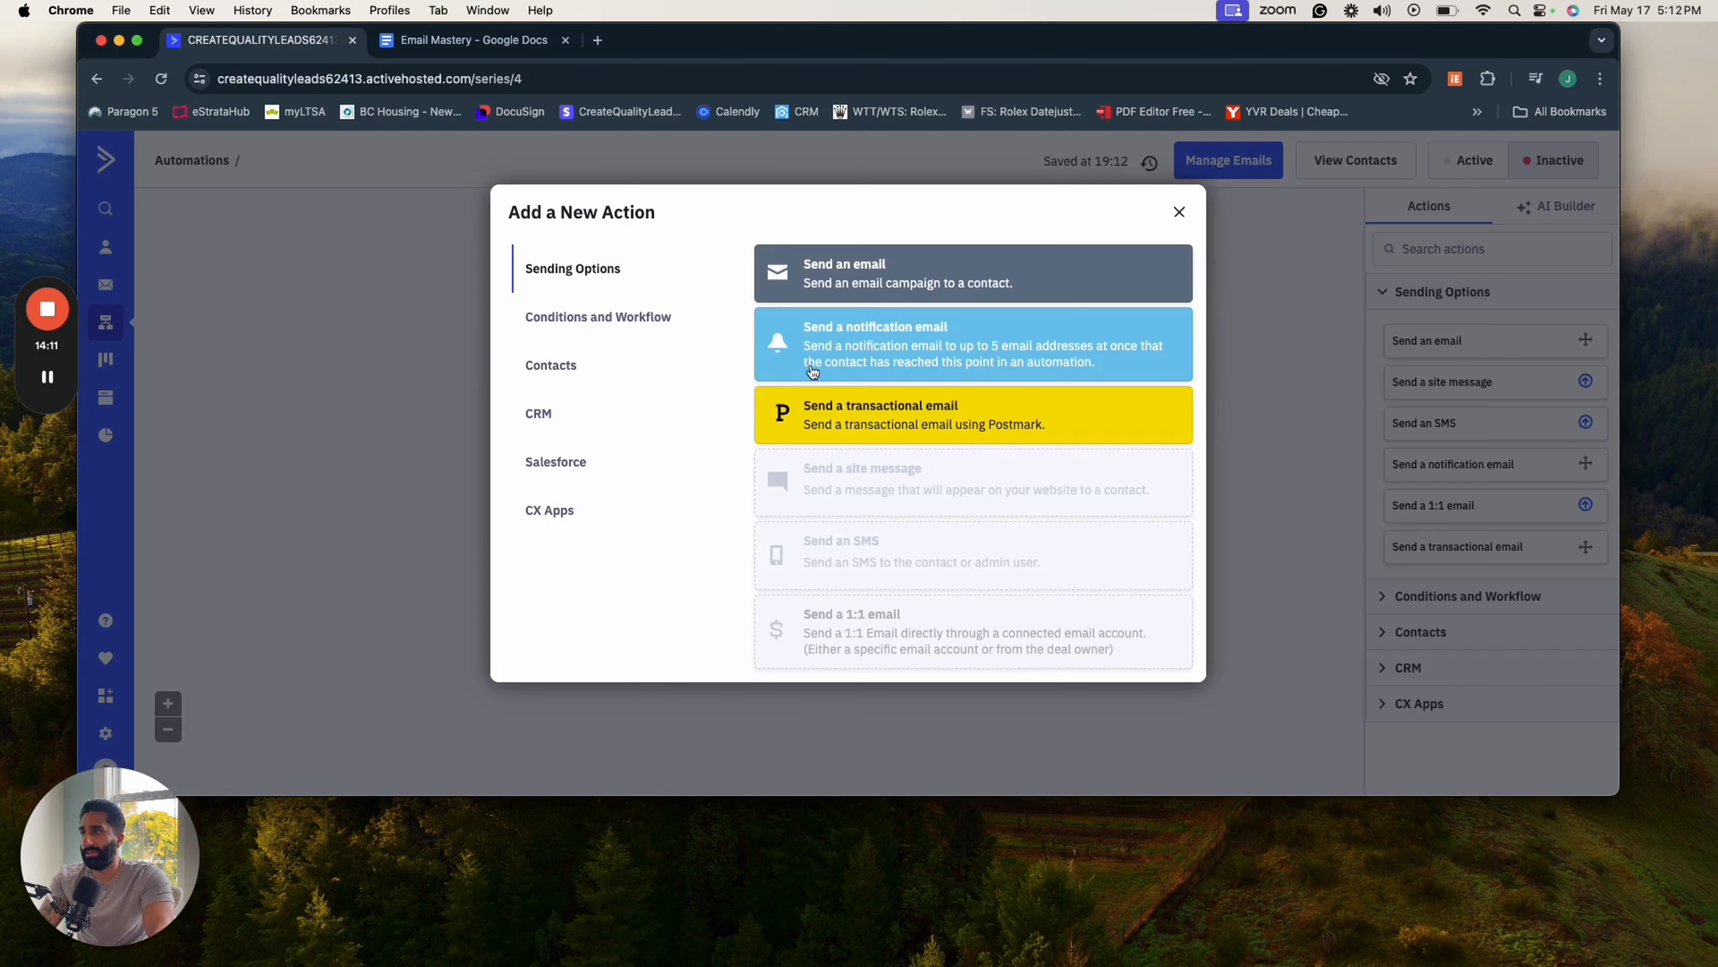
{"action": "left_click", "coordinate": [601, 324]}
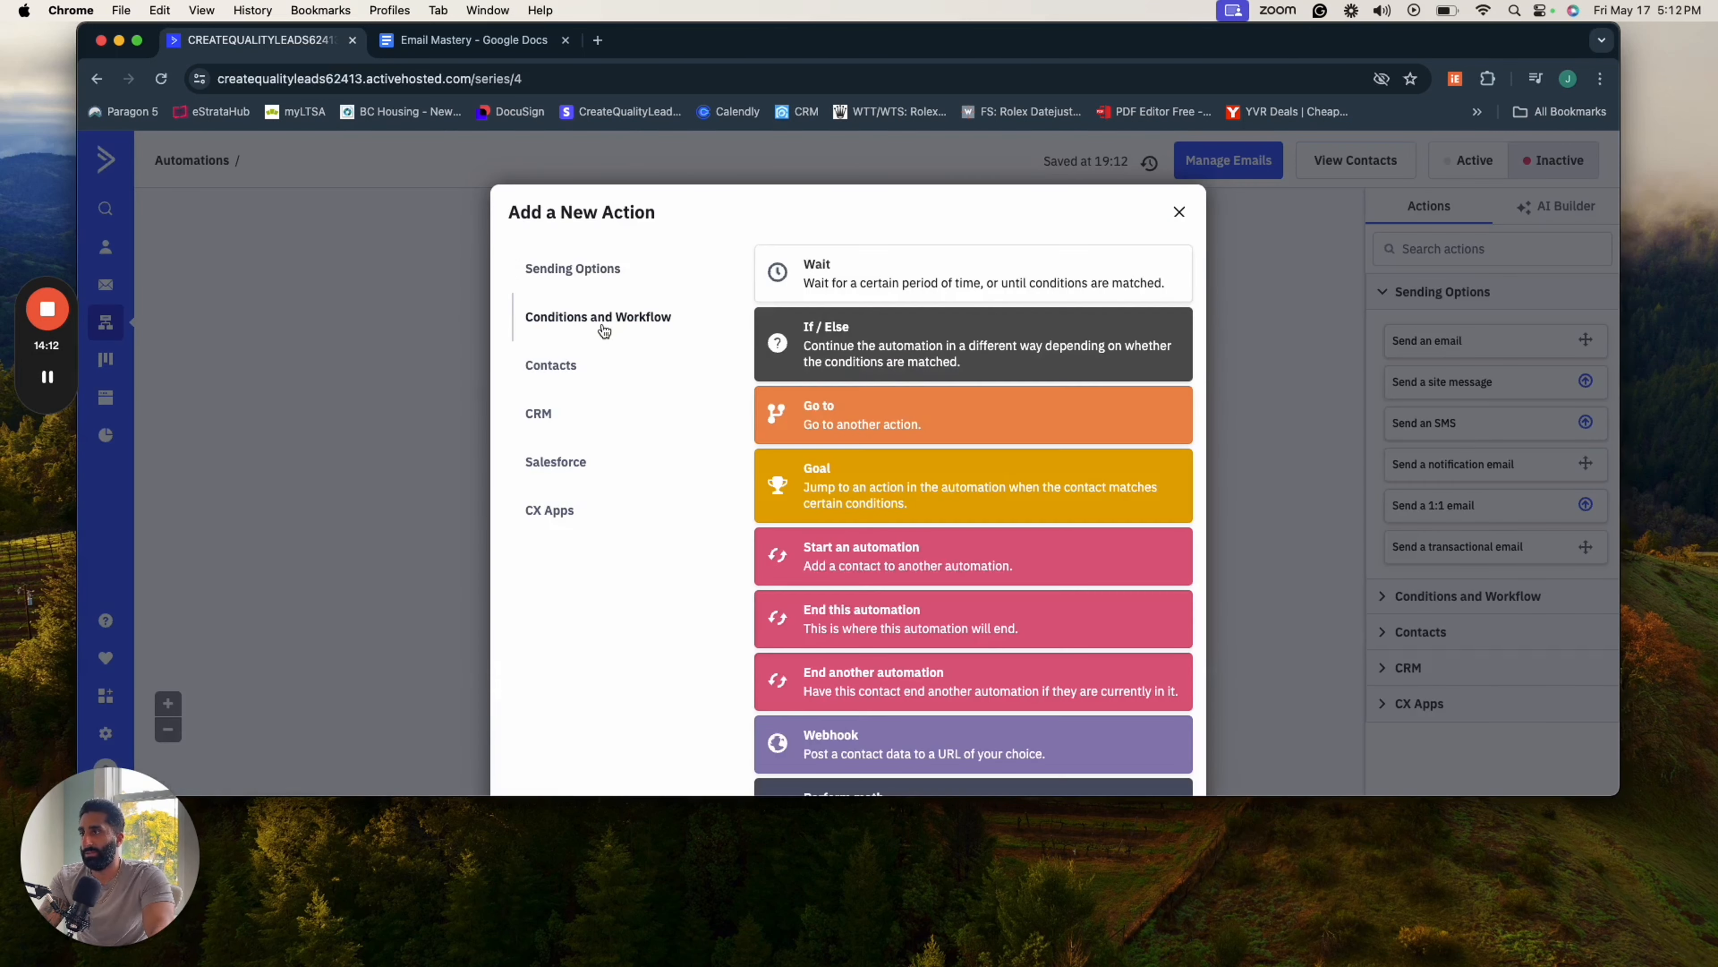
{"action": "left_click", "coordinate": [893, 279]}
{"action": "left_click", "coordinate": [609, 409]}
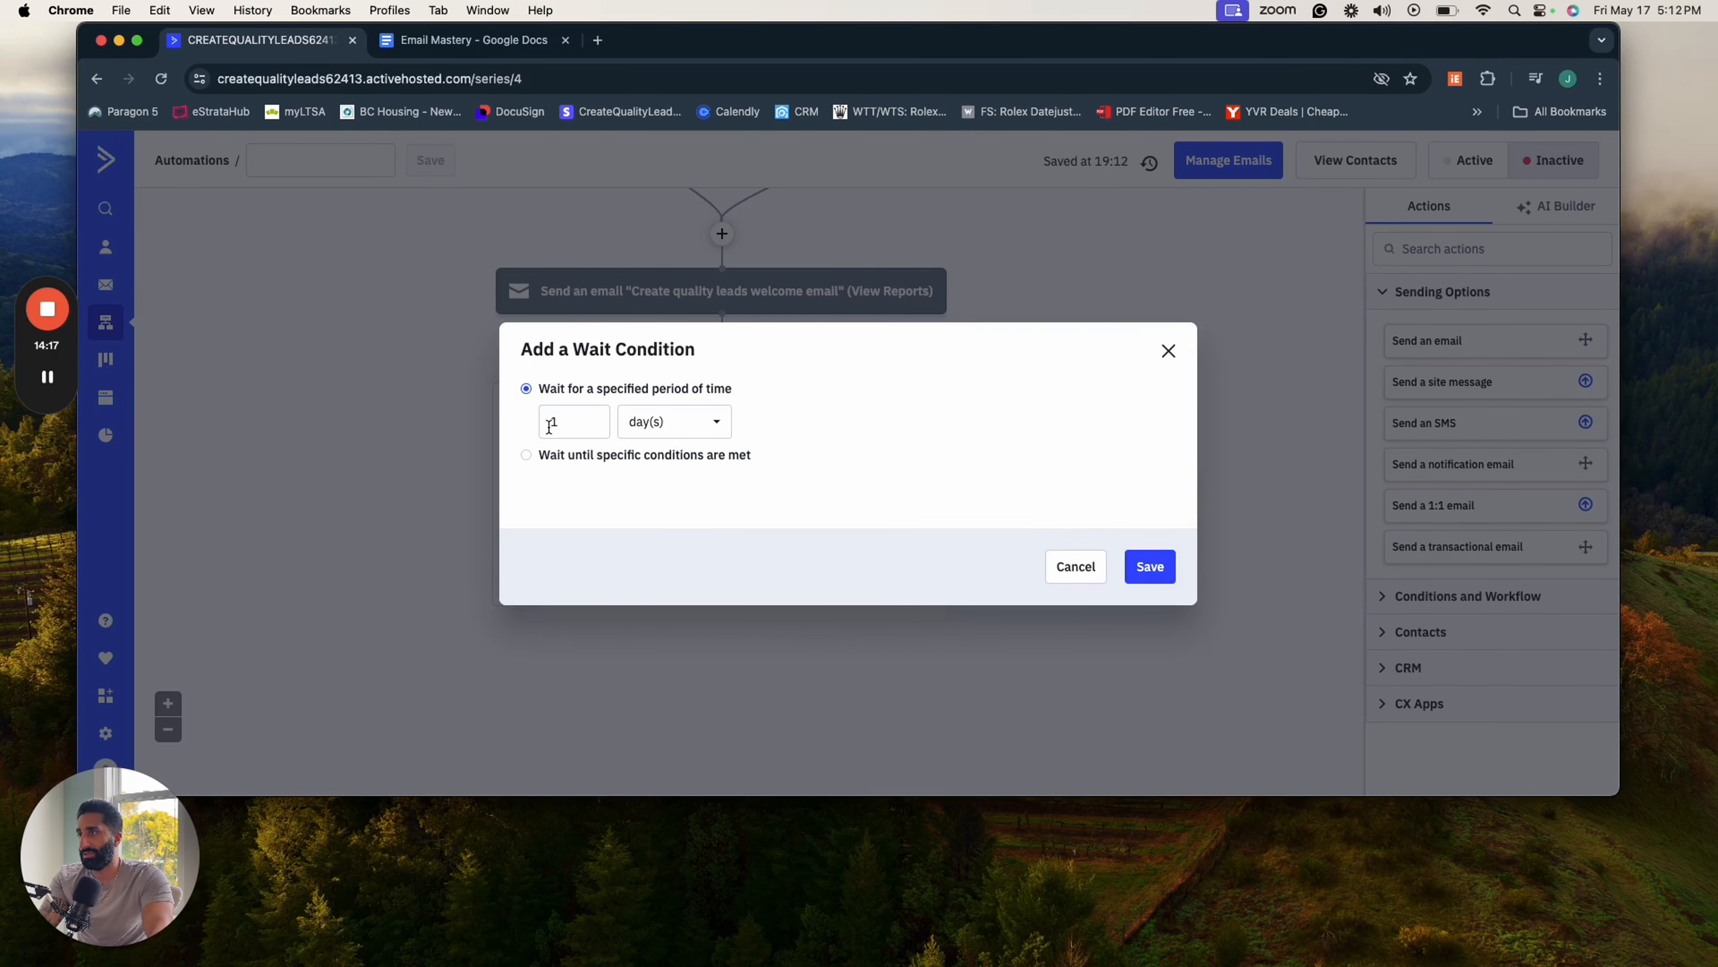
{"action": "left_click", "coordinate": [548, 459]}
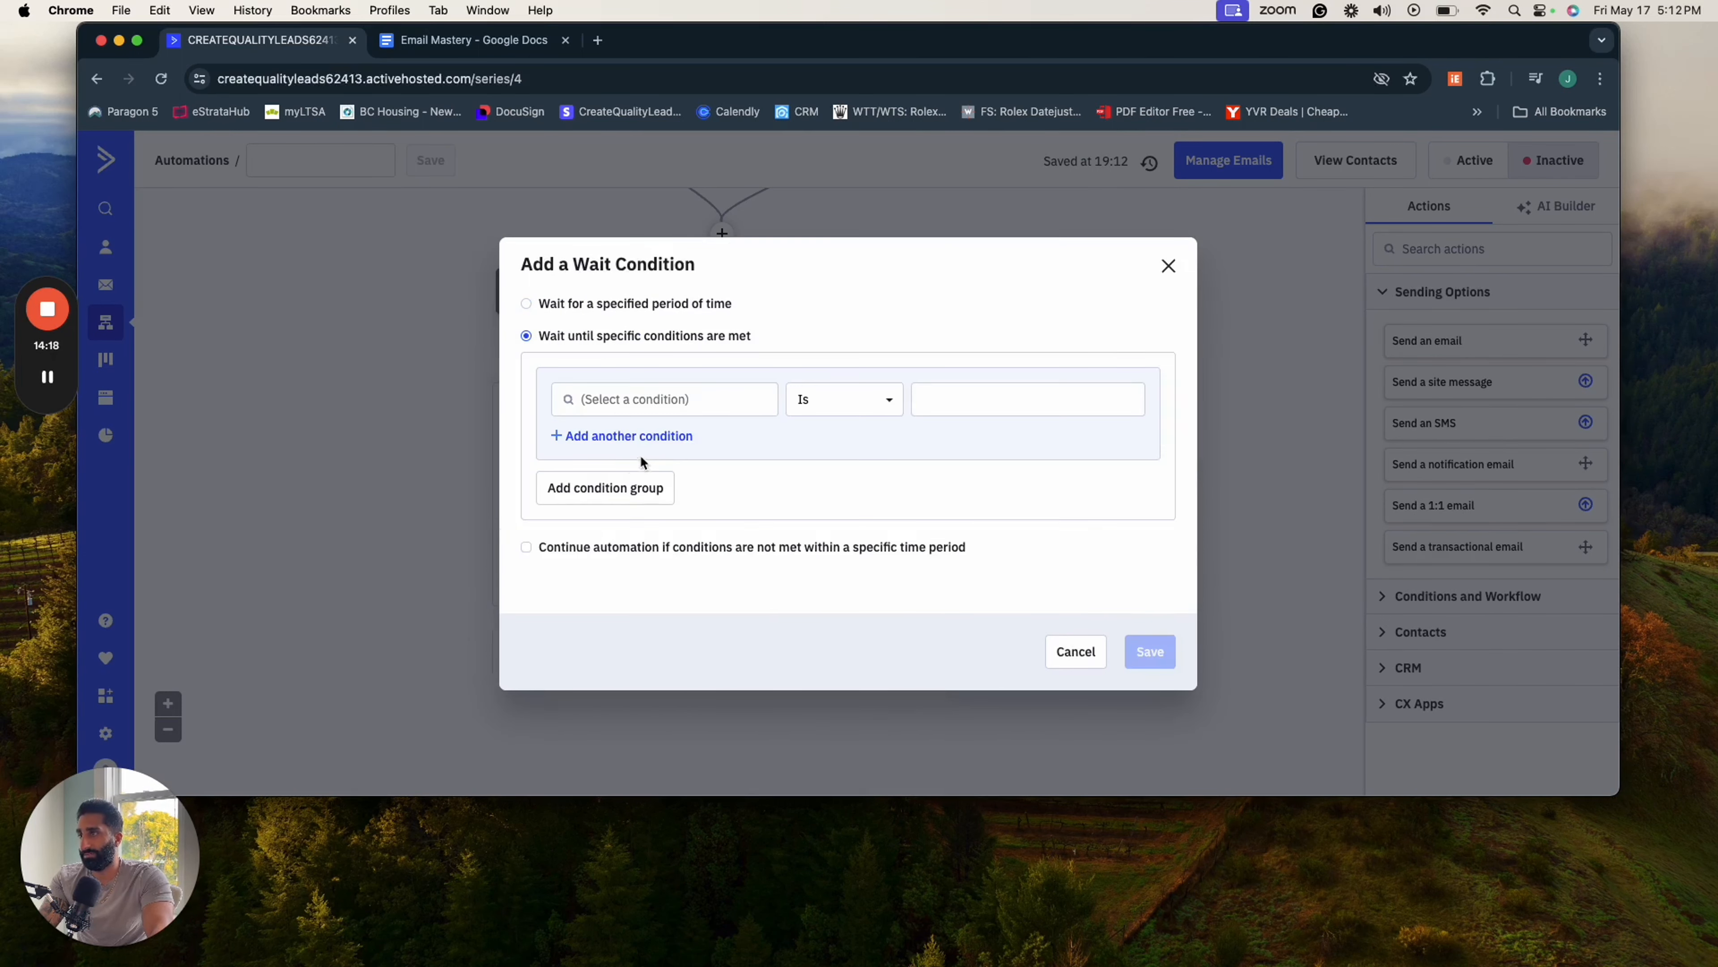
{"action": "left_click", "coordinate": [653, 407]}
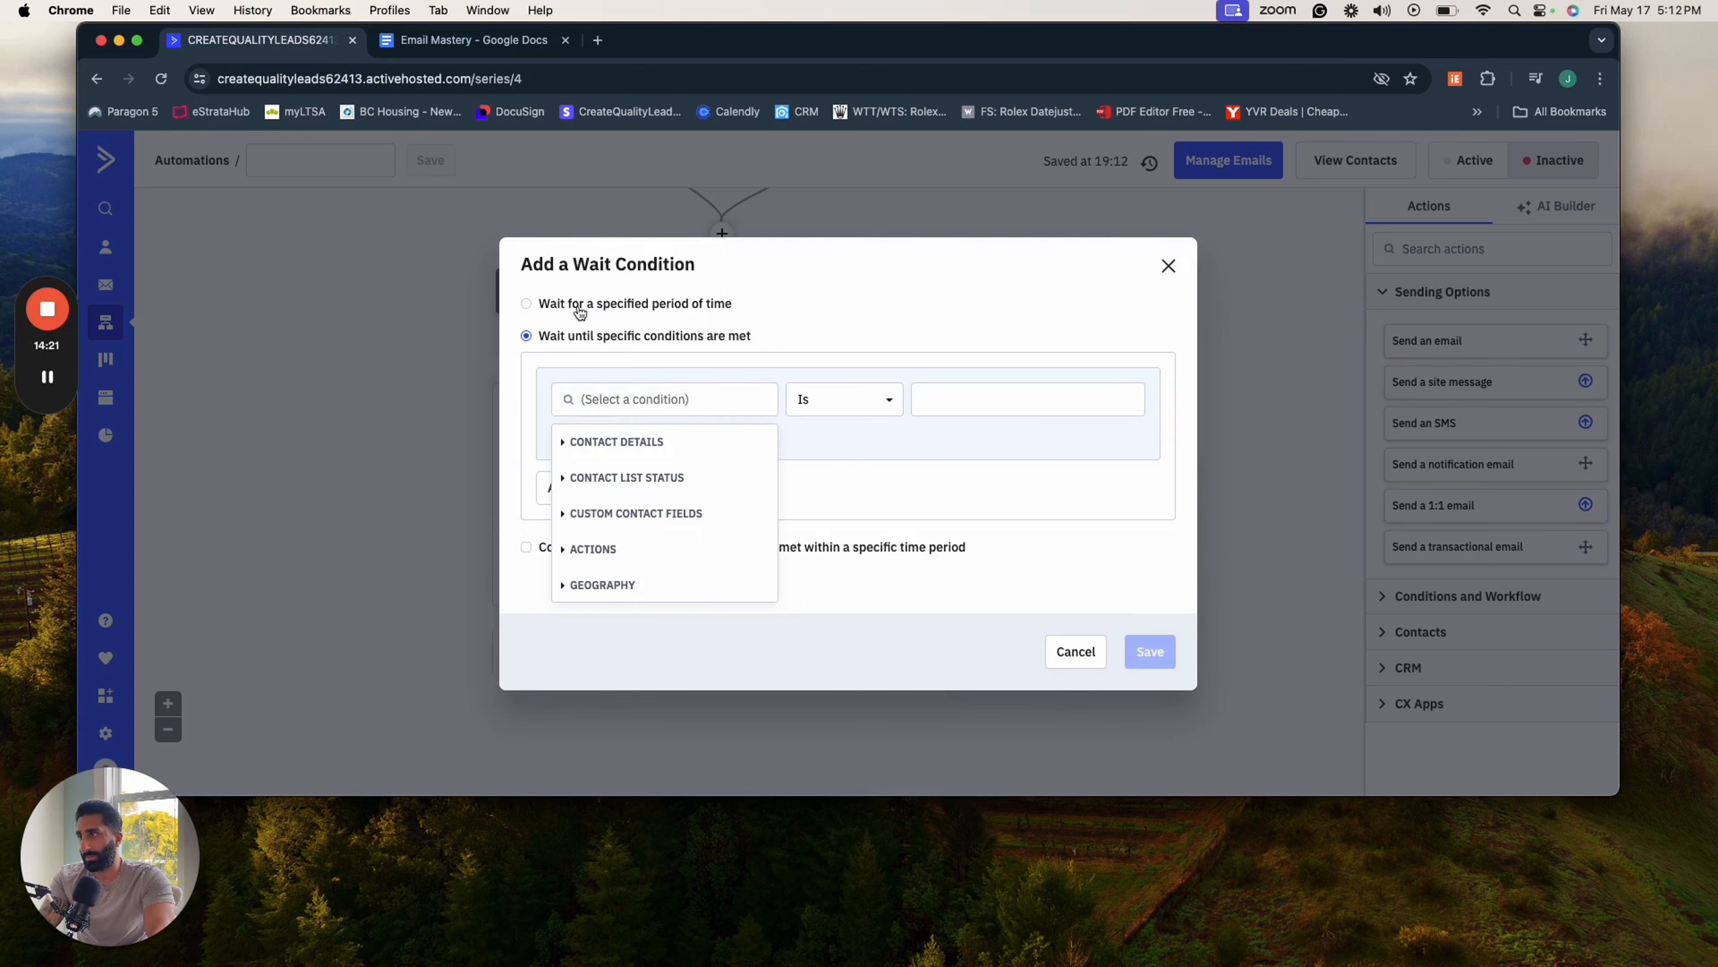
{"action": "left_click", "coordinate": [535, 303]}
- Set the wait period to 2 hours and save the wait condition
{"action": "double_click", "coordinate": [549, 424]}
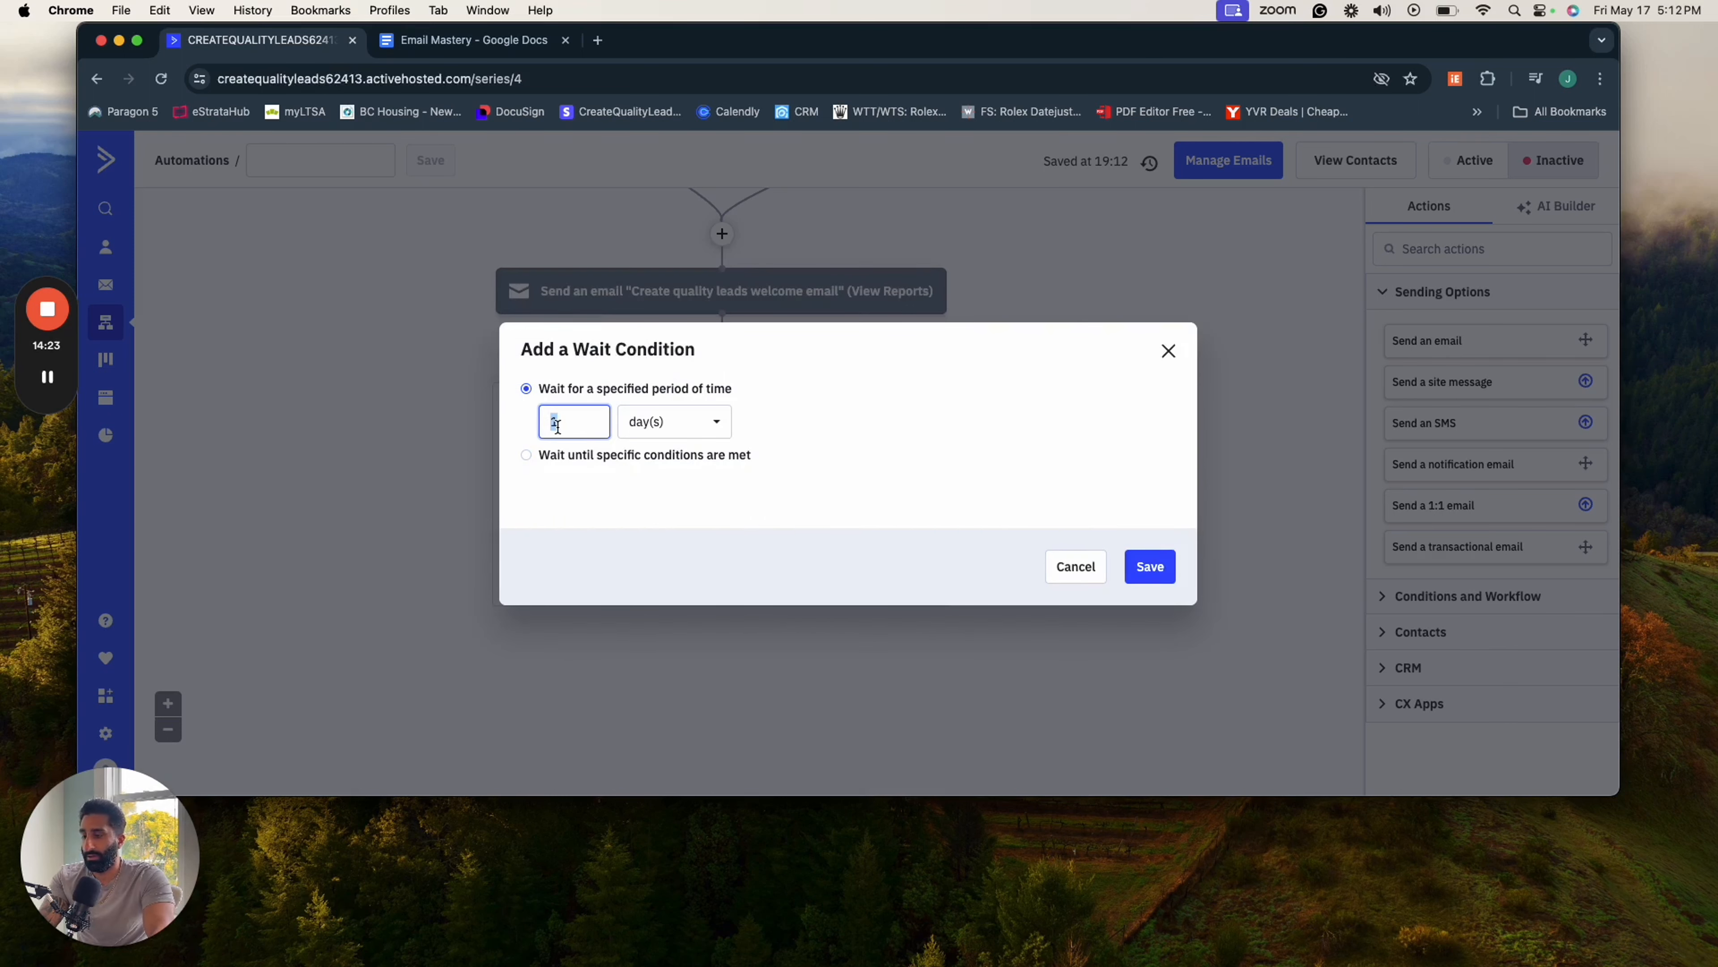
{"action": "type", "text": "2"}
{"action": "left_click", "coordinate": [689, 427]}
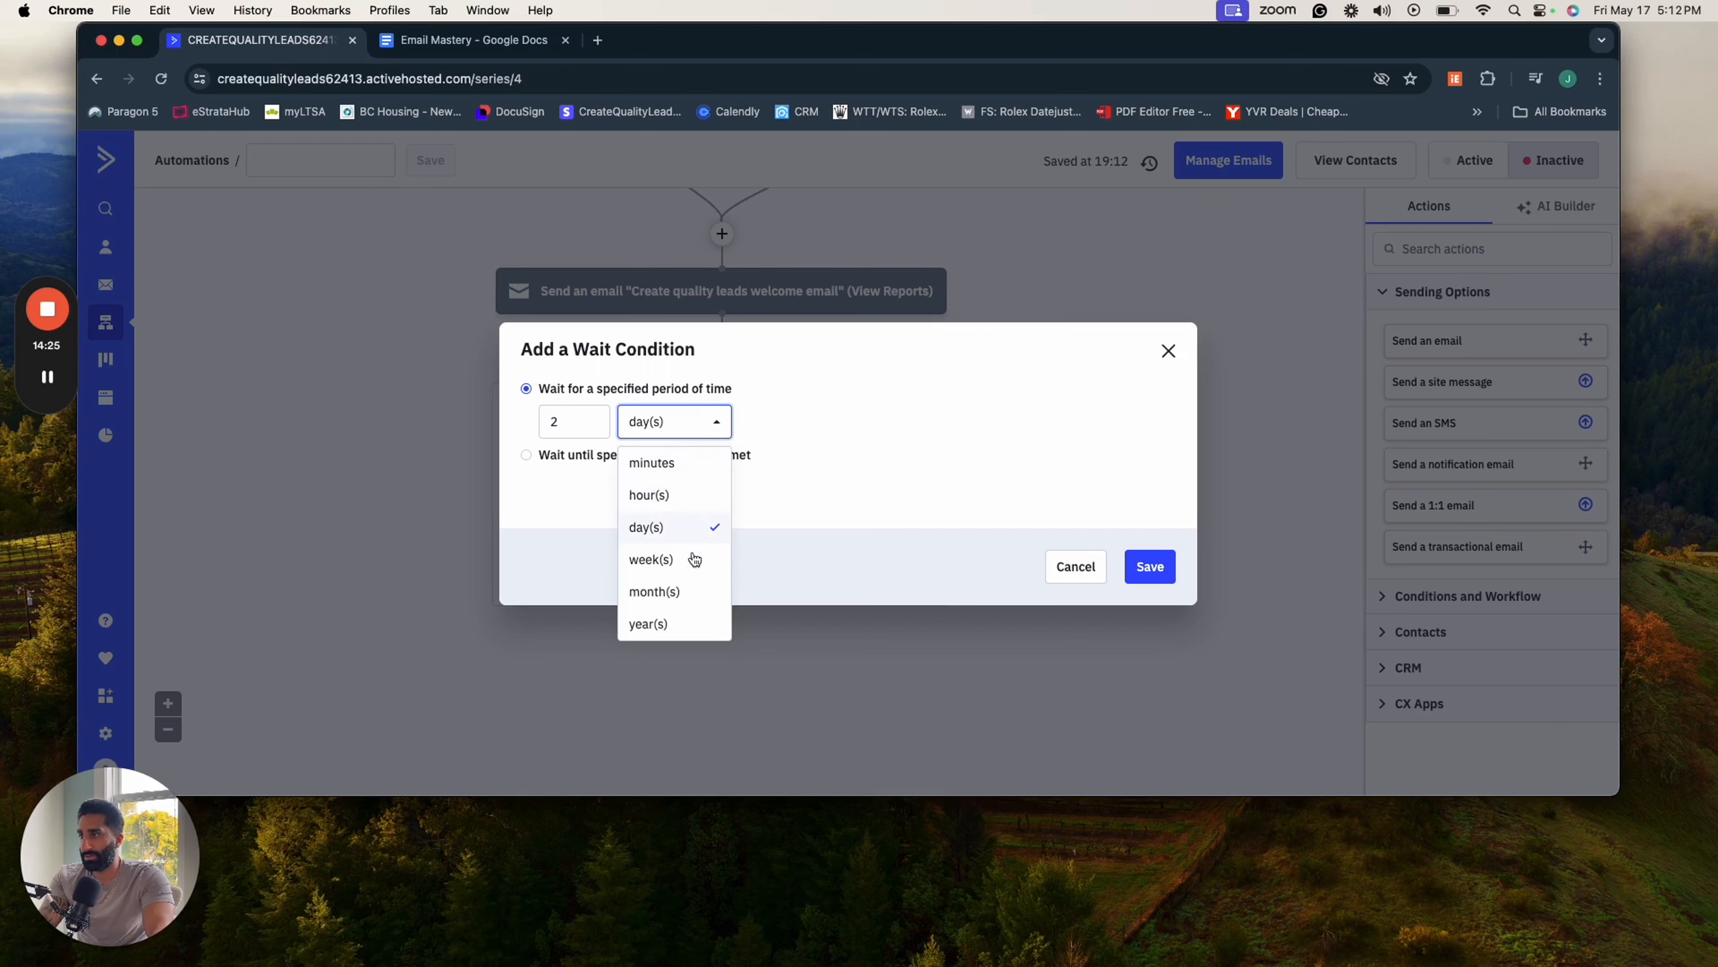
{"action": "left_click", "coordinate": [680, 499]}
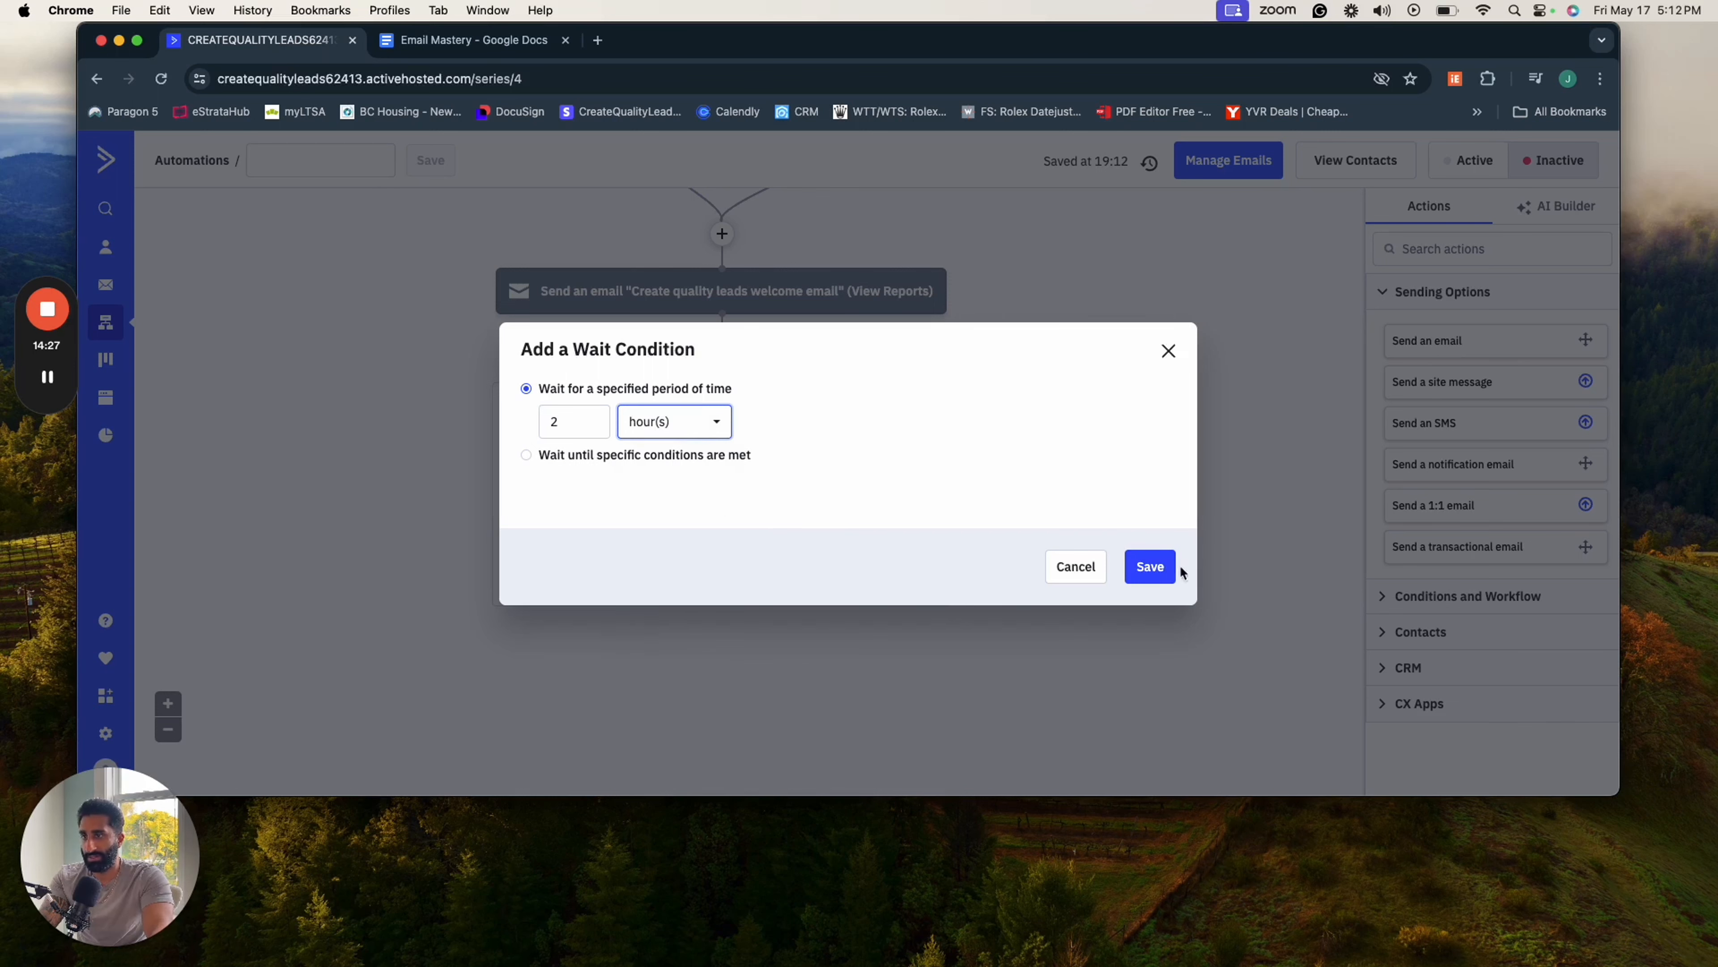
{"action": "left_click", "coordinate": [1165, 569]}
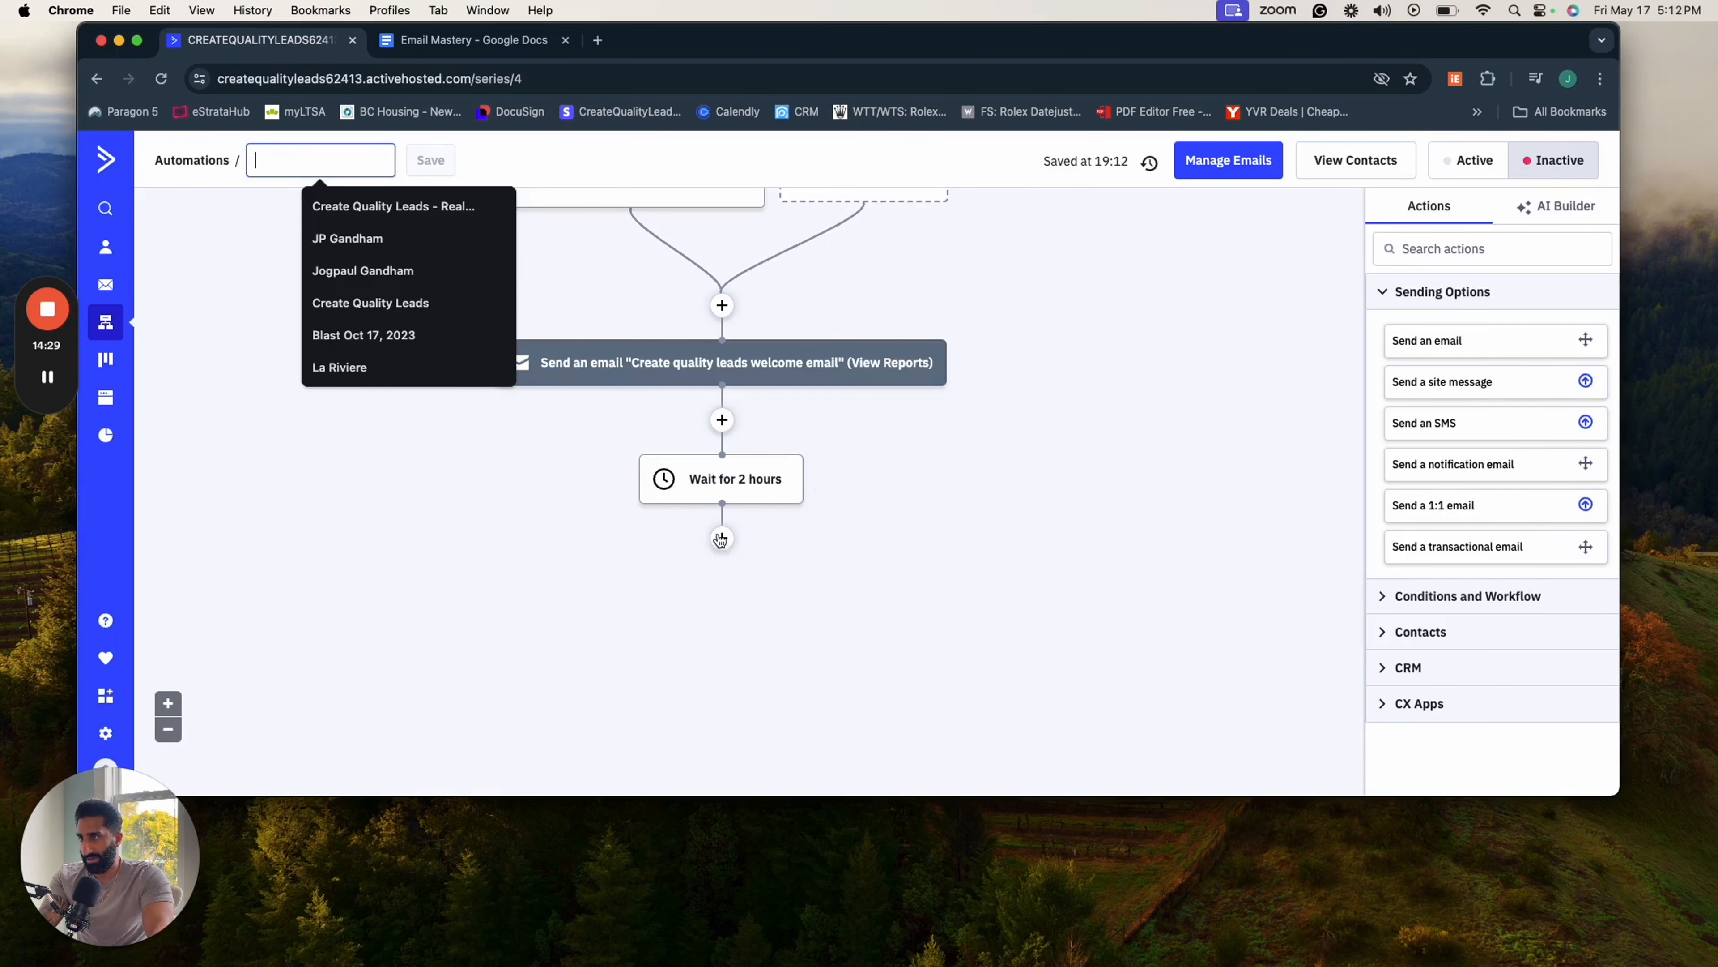
- Start adding an action below the wait and look through the available Conditions and Workflow actions
{"action": "left_click", "coordinate": [721, 539]}
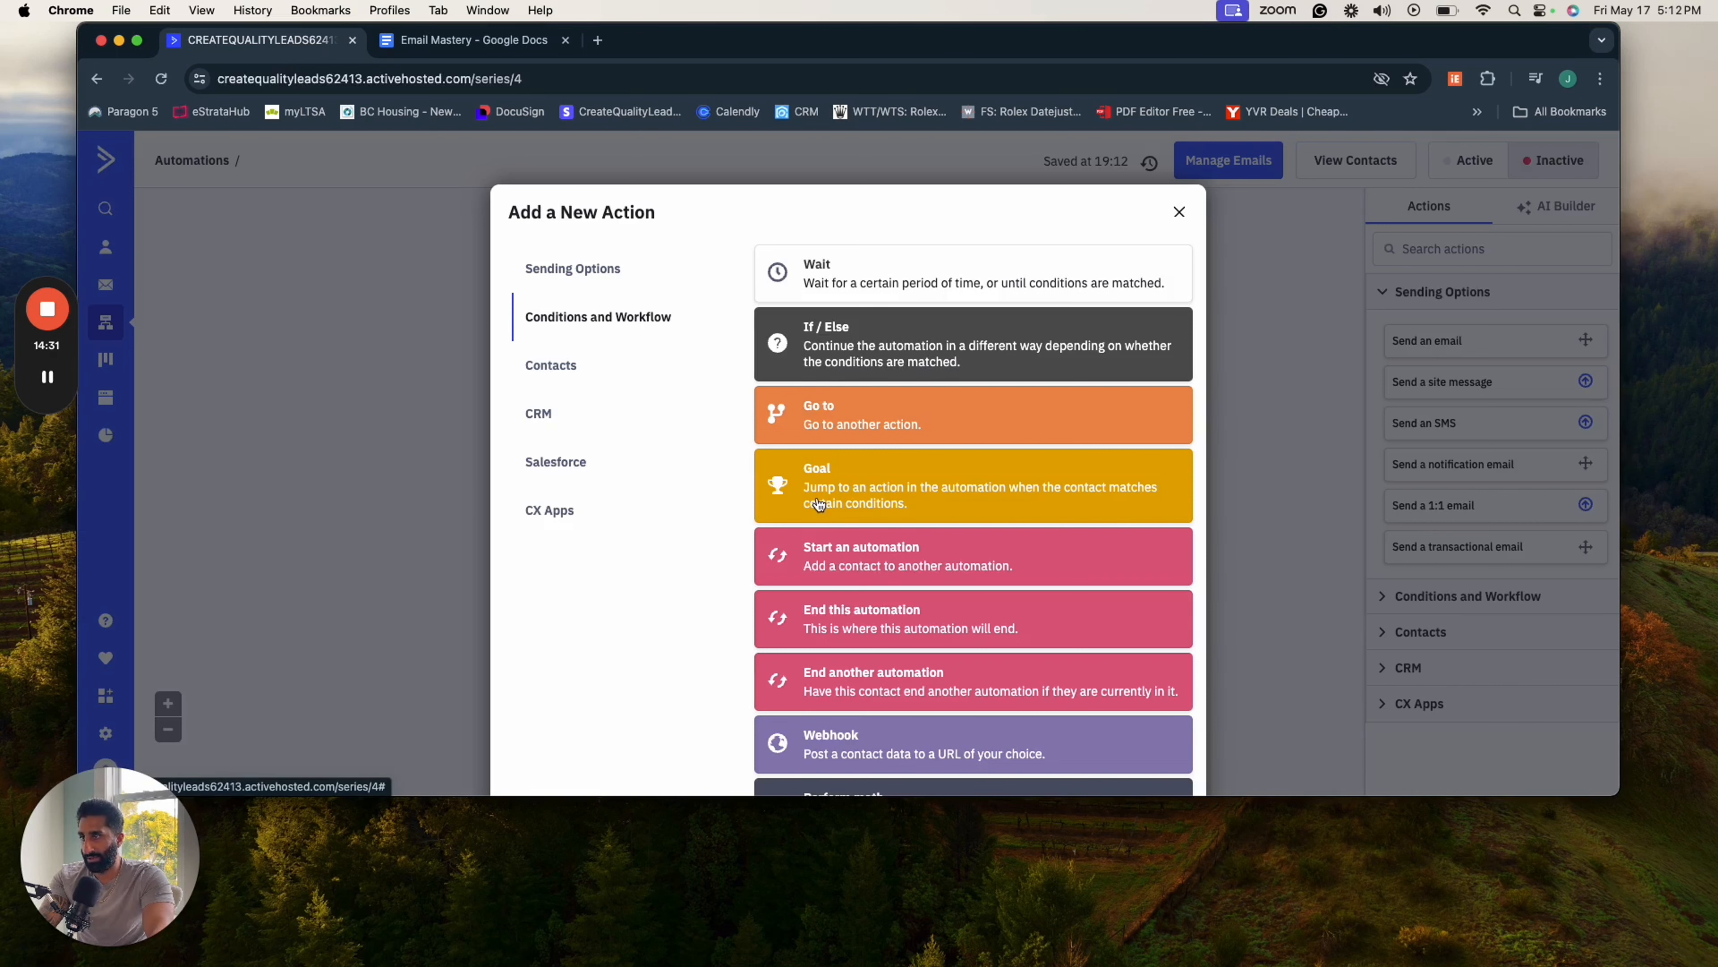
{"action": "scroll", "coordinate": [819, 504], "scroll_direction": "down", "scroll_amount": 3}
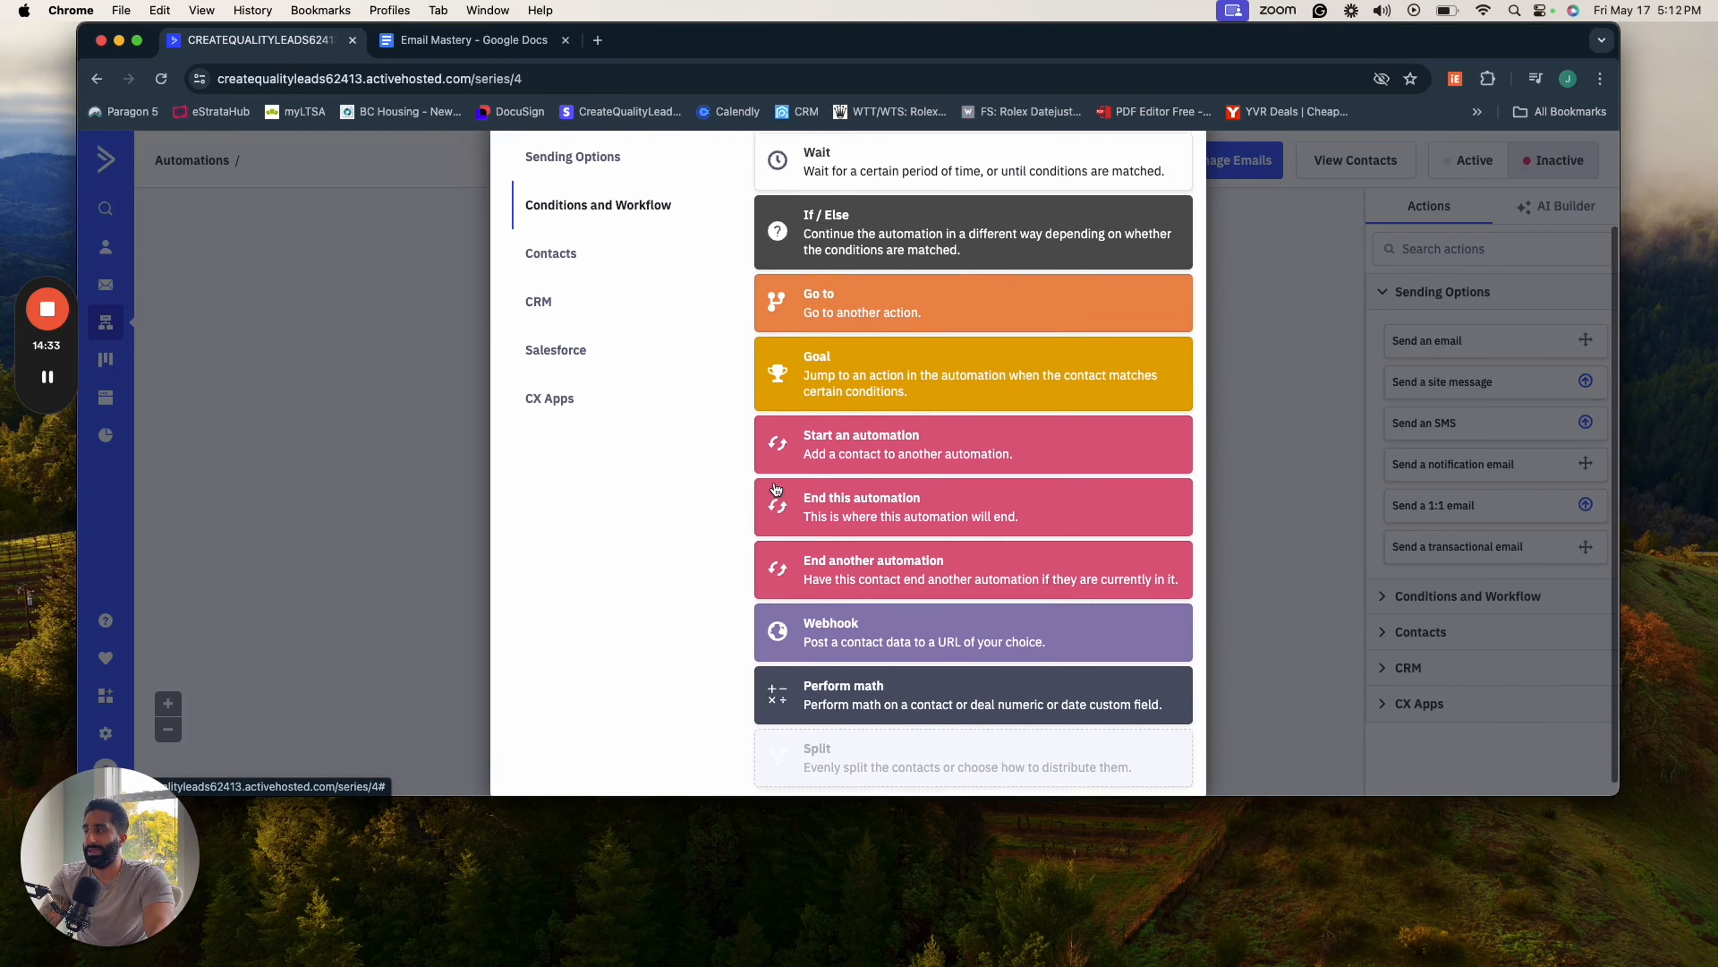
{"action": "scroll", "coordinate": [776, 488], "scroll_direction": "up", "scroll_amount": 3}
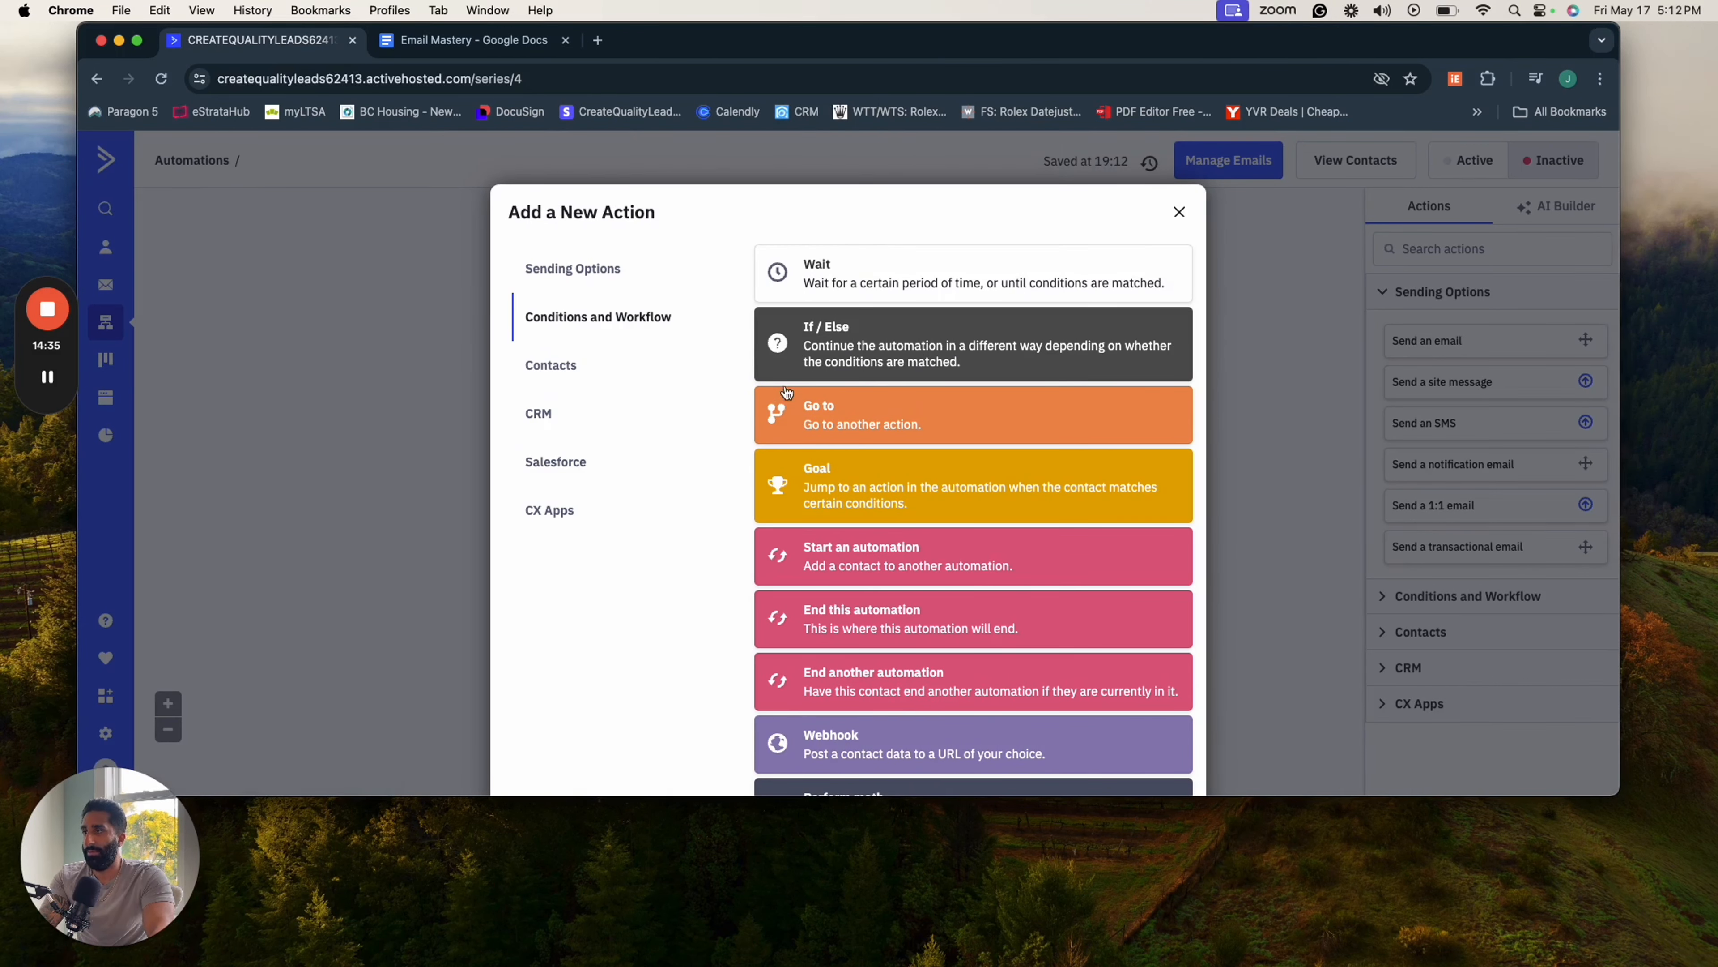